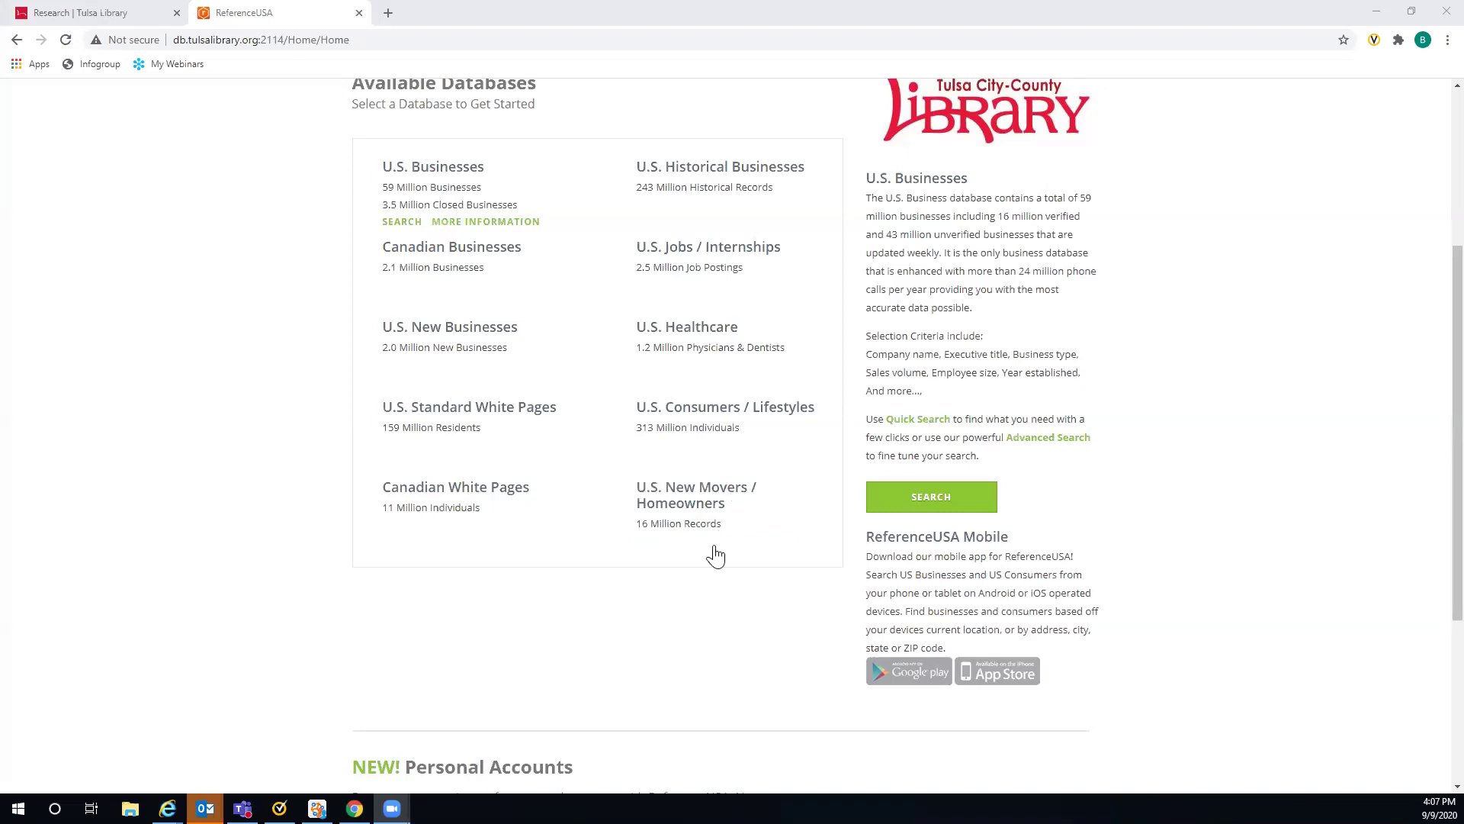
Step: Open the search form for the U.S. Consumers / Lifestyles database
mouse_move(716, 549)
mouse_move(753, 451)
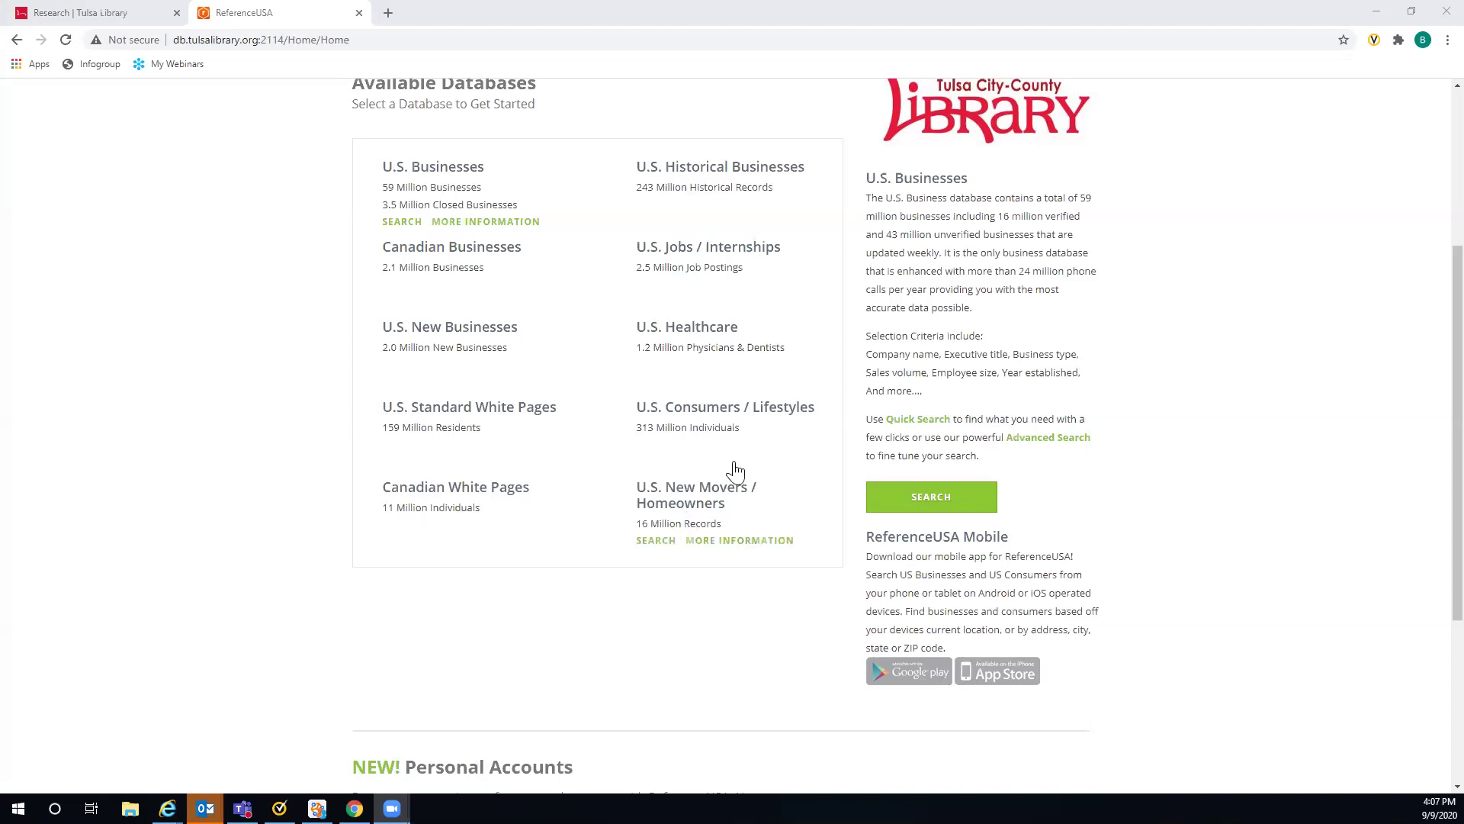
mouse_move(726, 427)
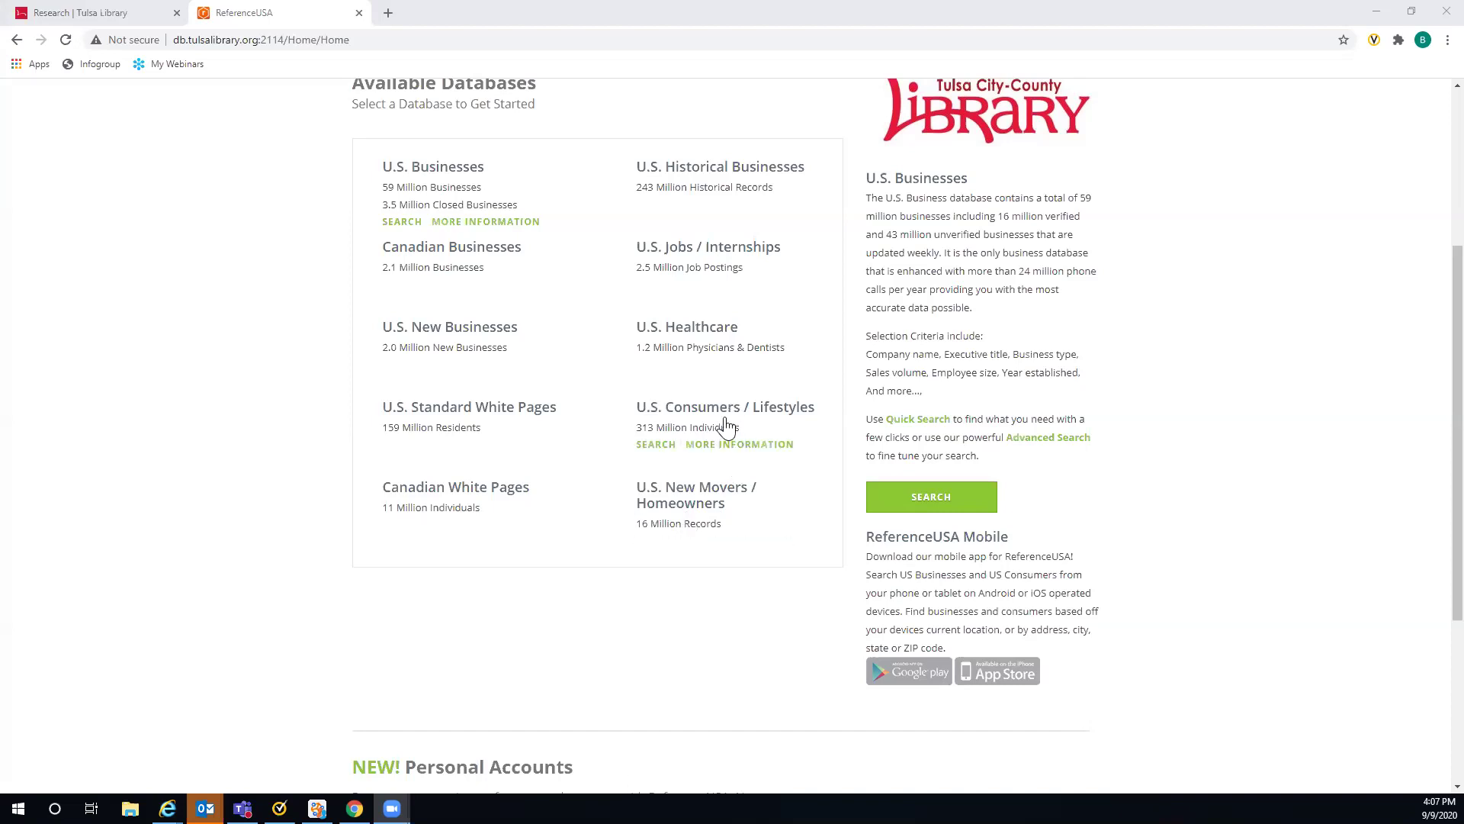
left_click(655, 446)
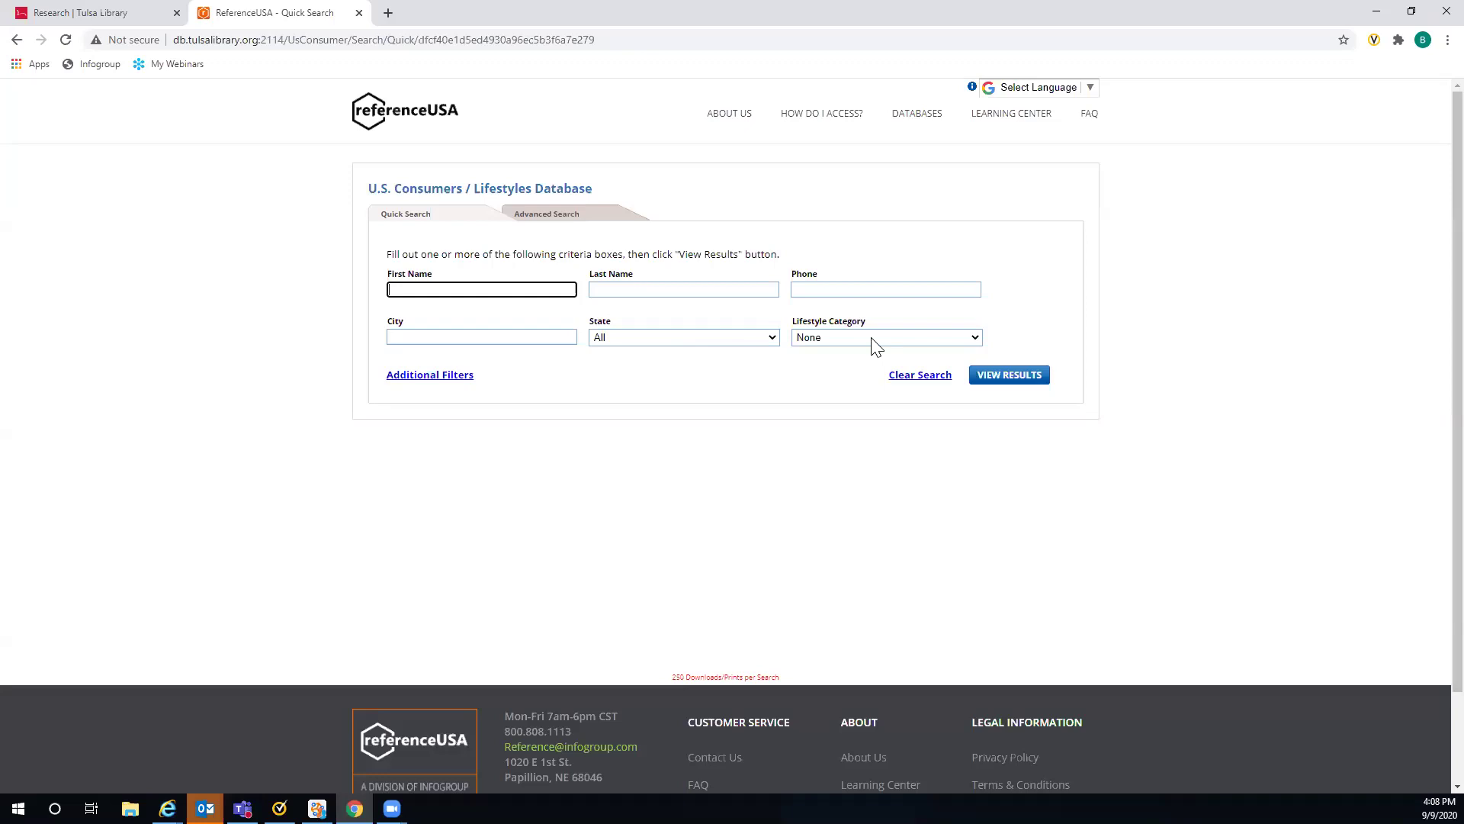
Step: Review the available Lifestyle Category options without choosing one, and switch to the database's Advanced Search
left_click(976, 338)
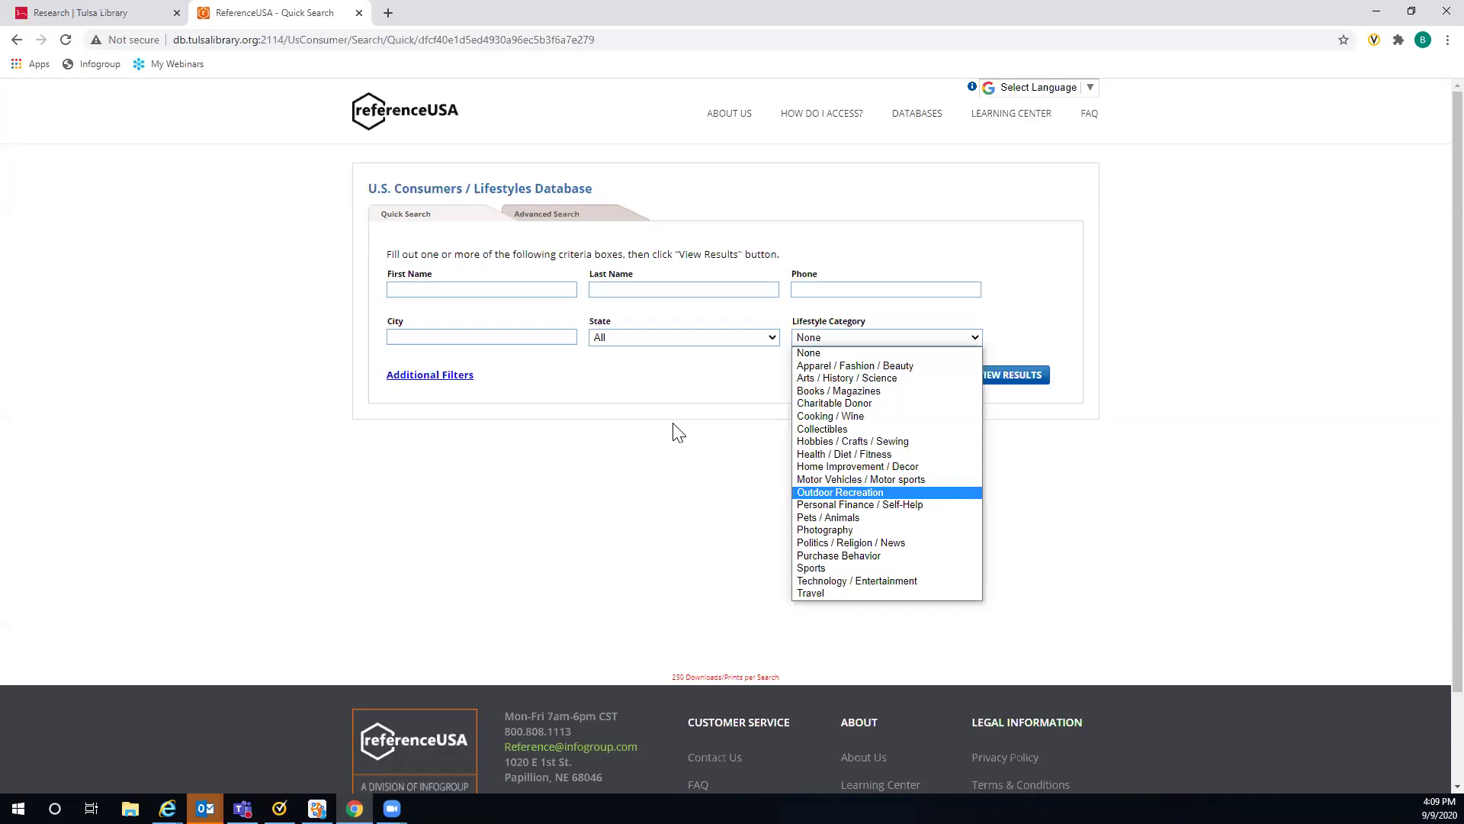
left_click(777, 422)
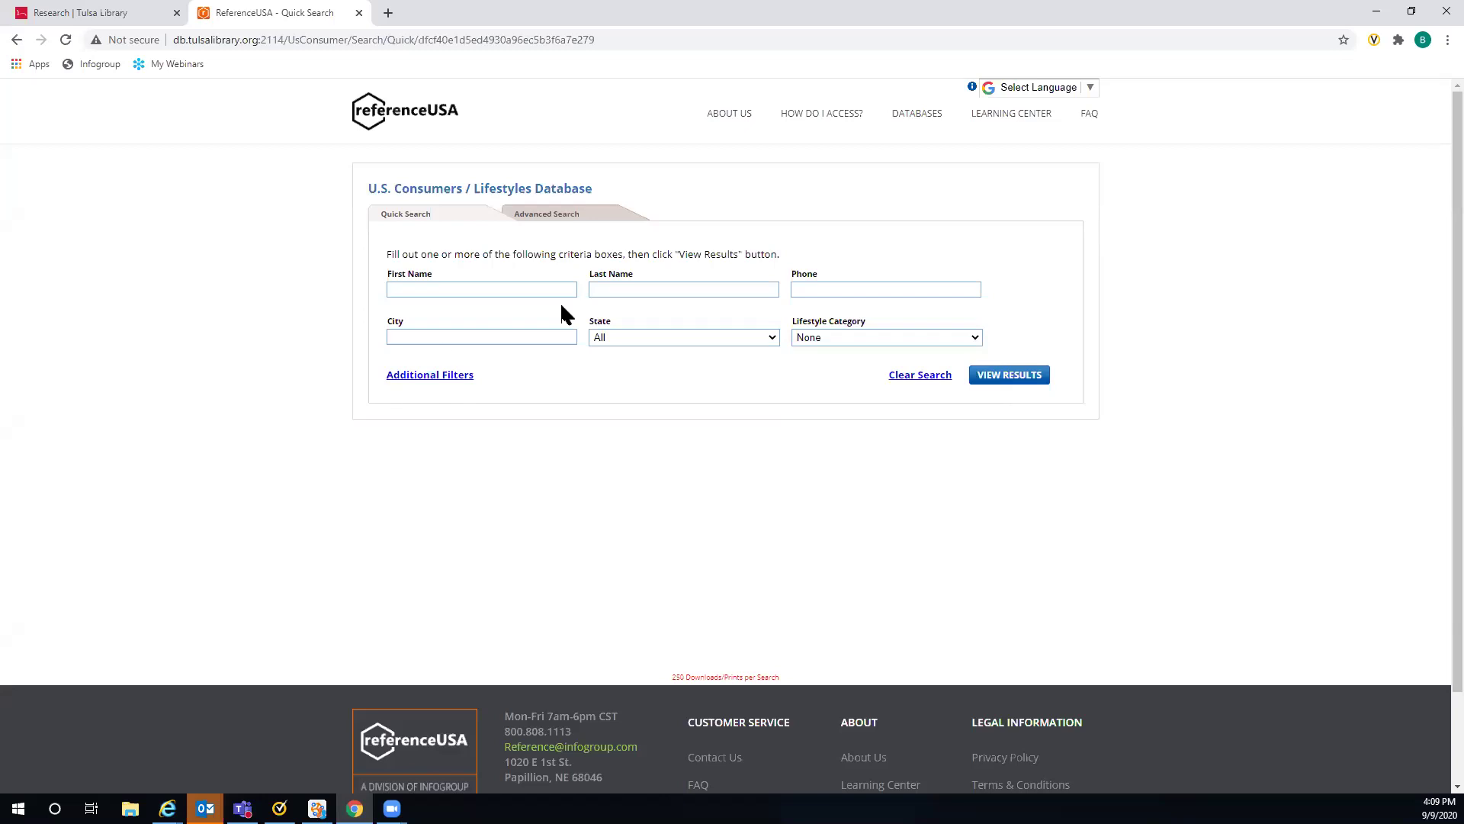
left_click(546, 222)
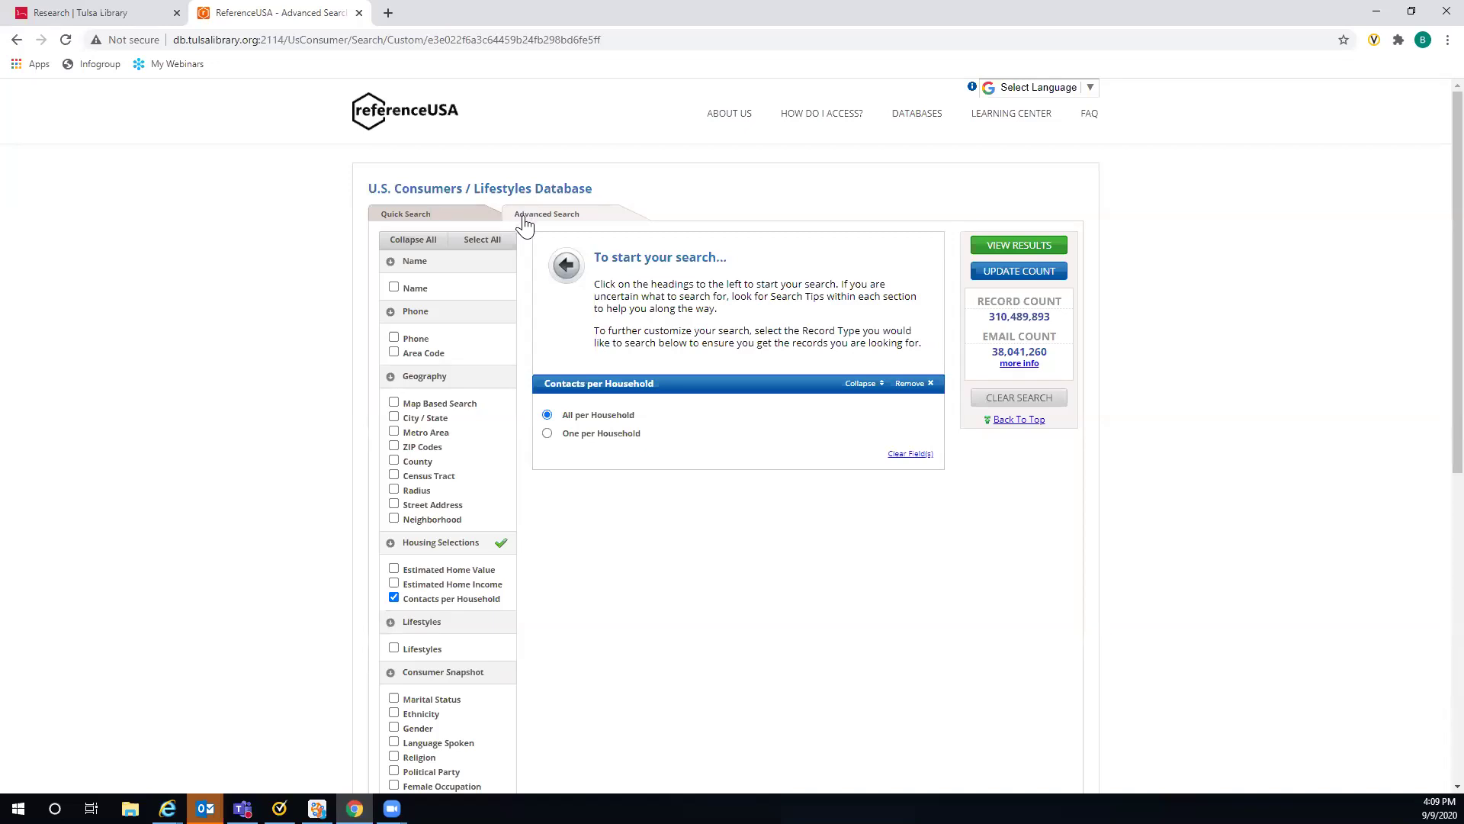
Step: Try the Name criterion and Estimated Home Value ranges $75,000–$149,999, $200,000–$249,999 and $350,000–$399,999, and remove both criteria
scroll(503, 240, "down", 1)
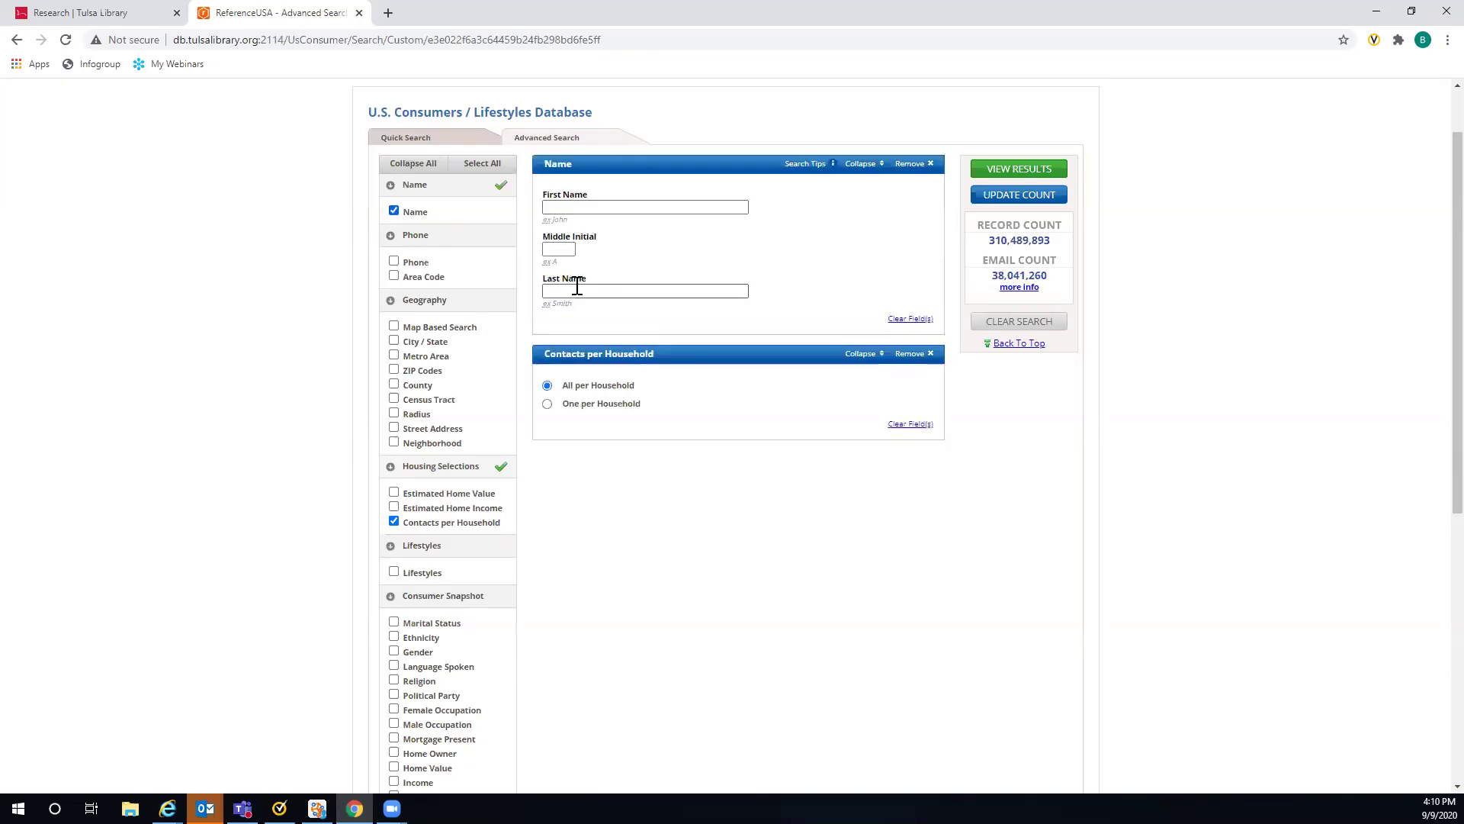
left_click(394, 210)
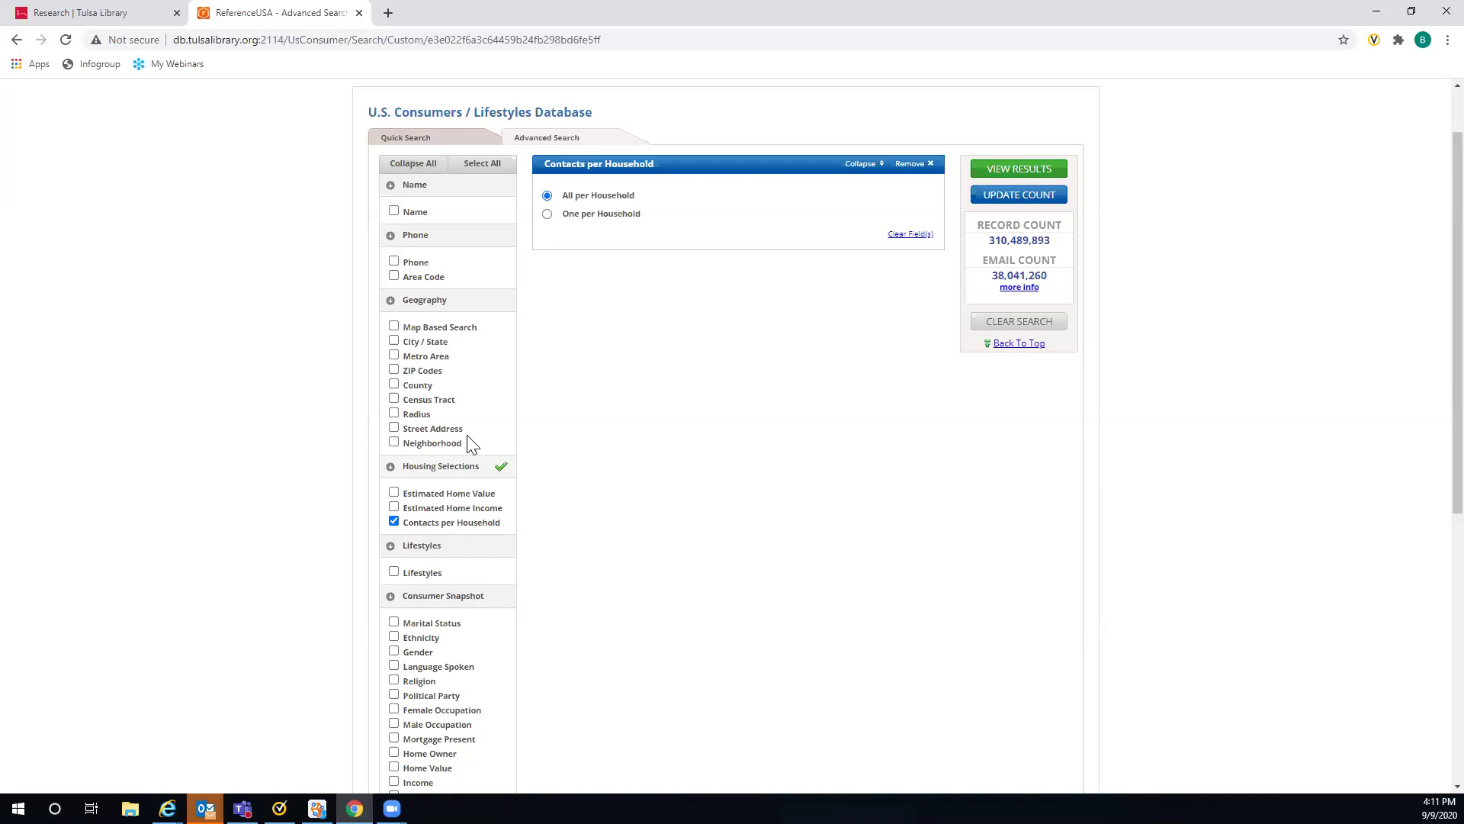
scroll(492, 450, "down", 1)
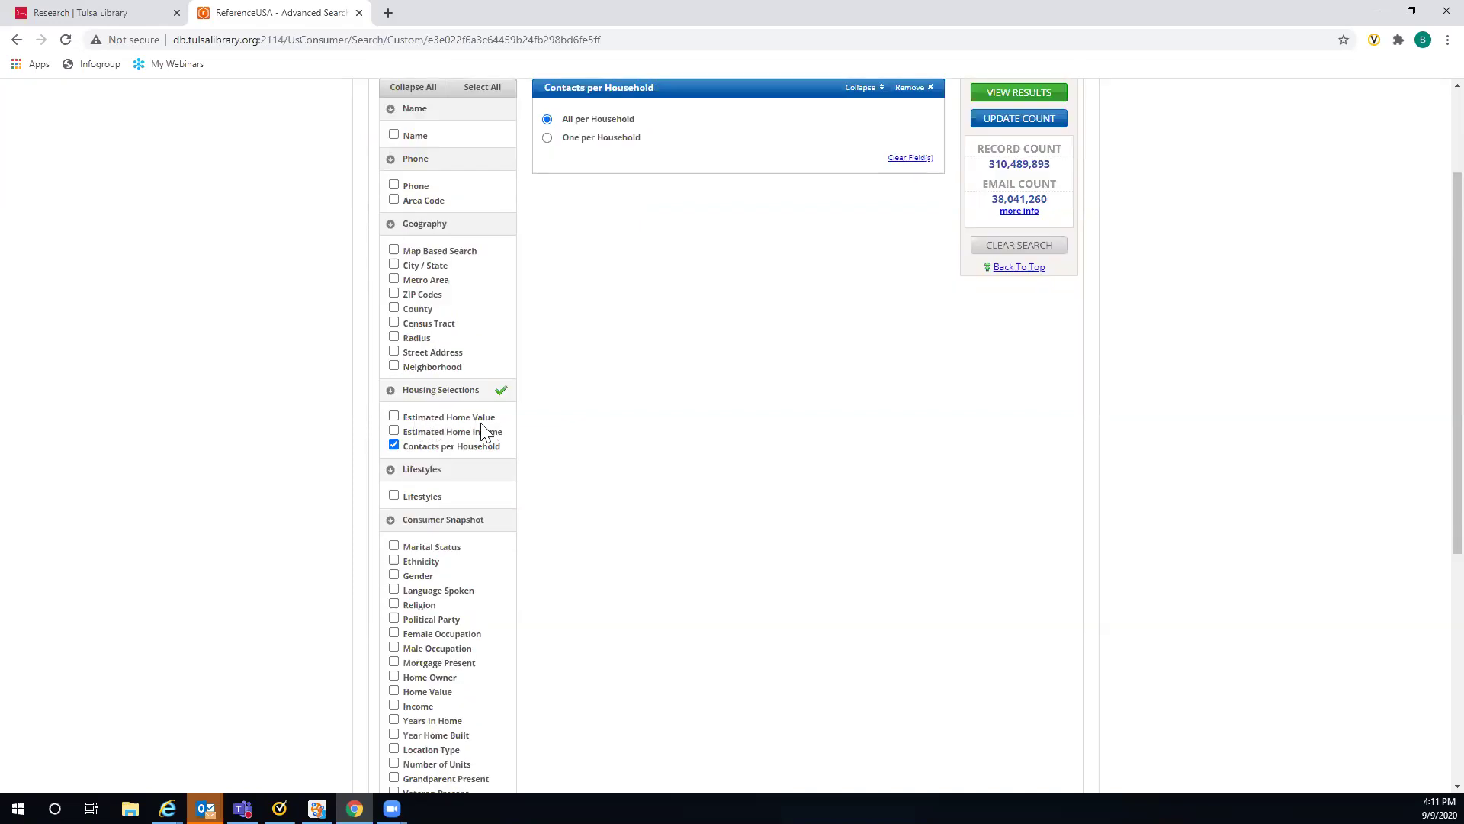
left_click(394, 417)
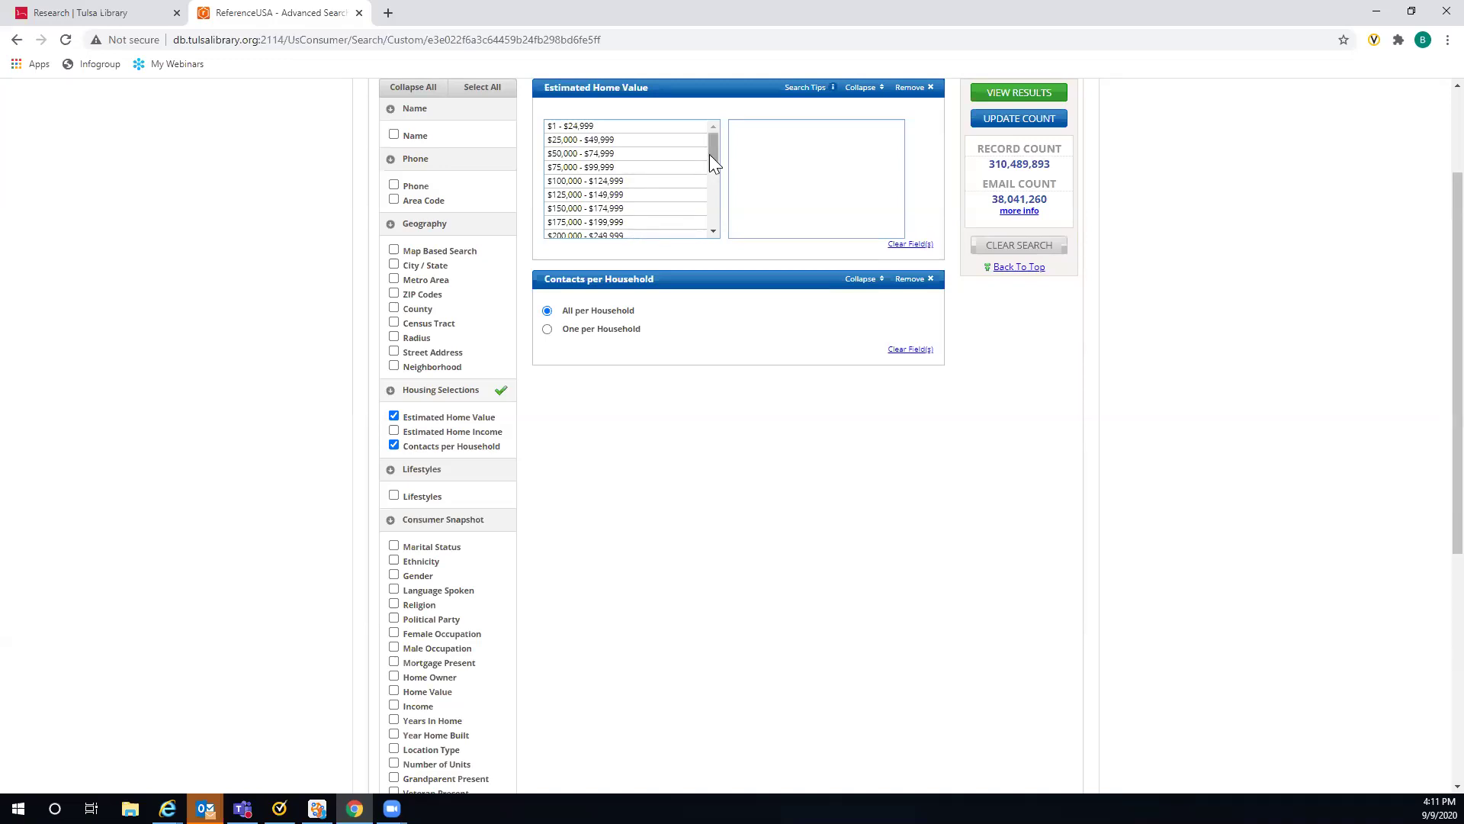
left_click(617, 168)
left_click(640, 183)
left_click(646, 195)
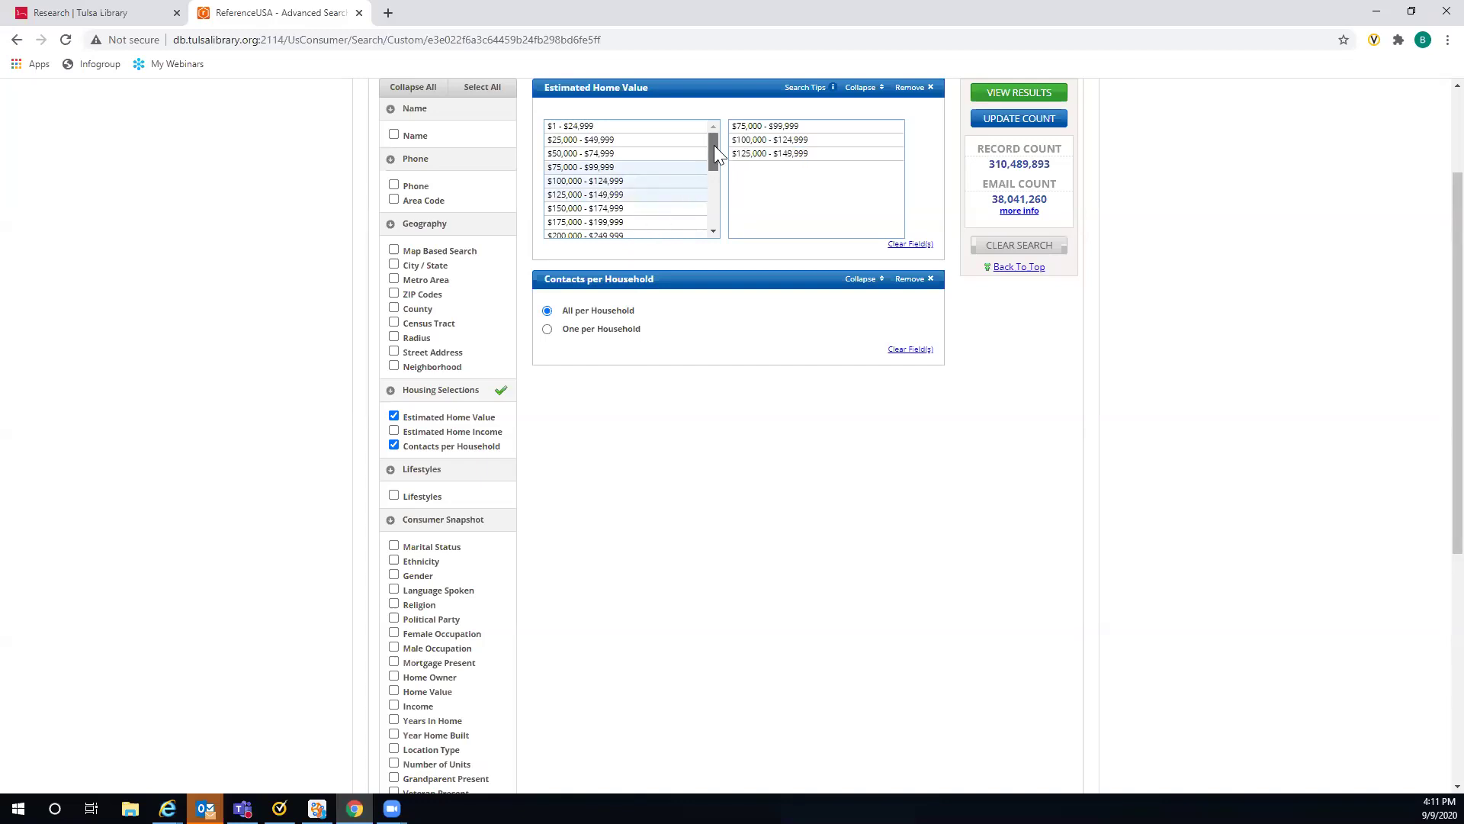
scroll(715, 159, "down", 2)
left_click(651, 183)
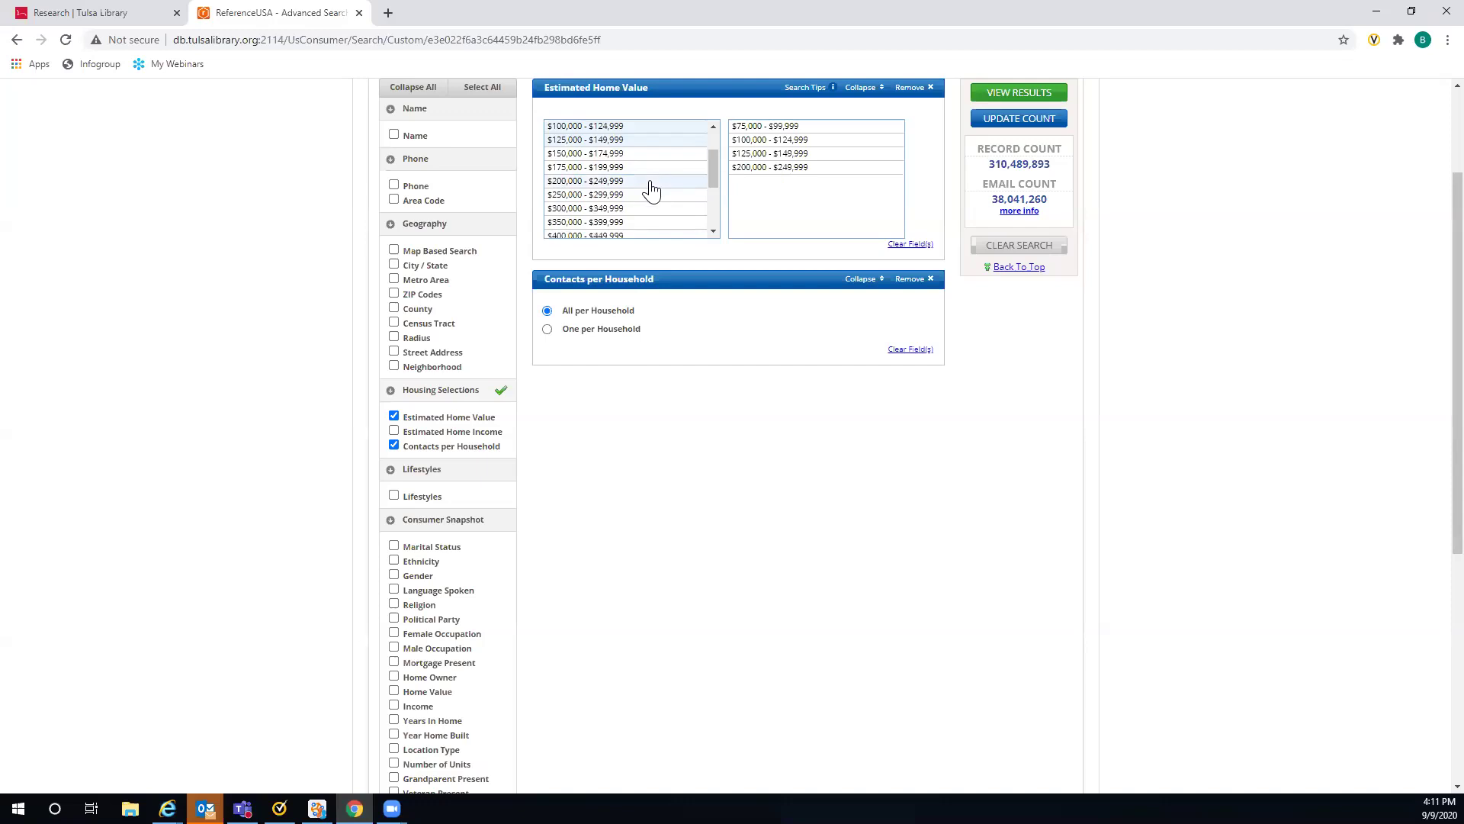
left_click(647, 223)
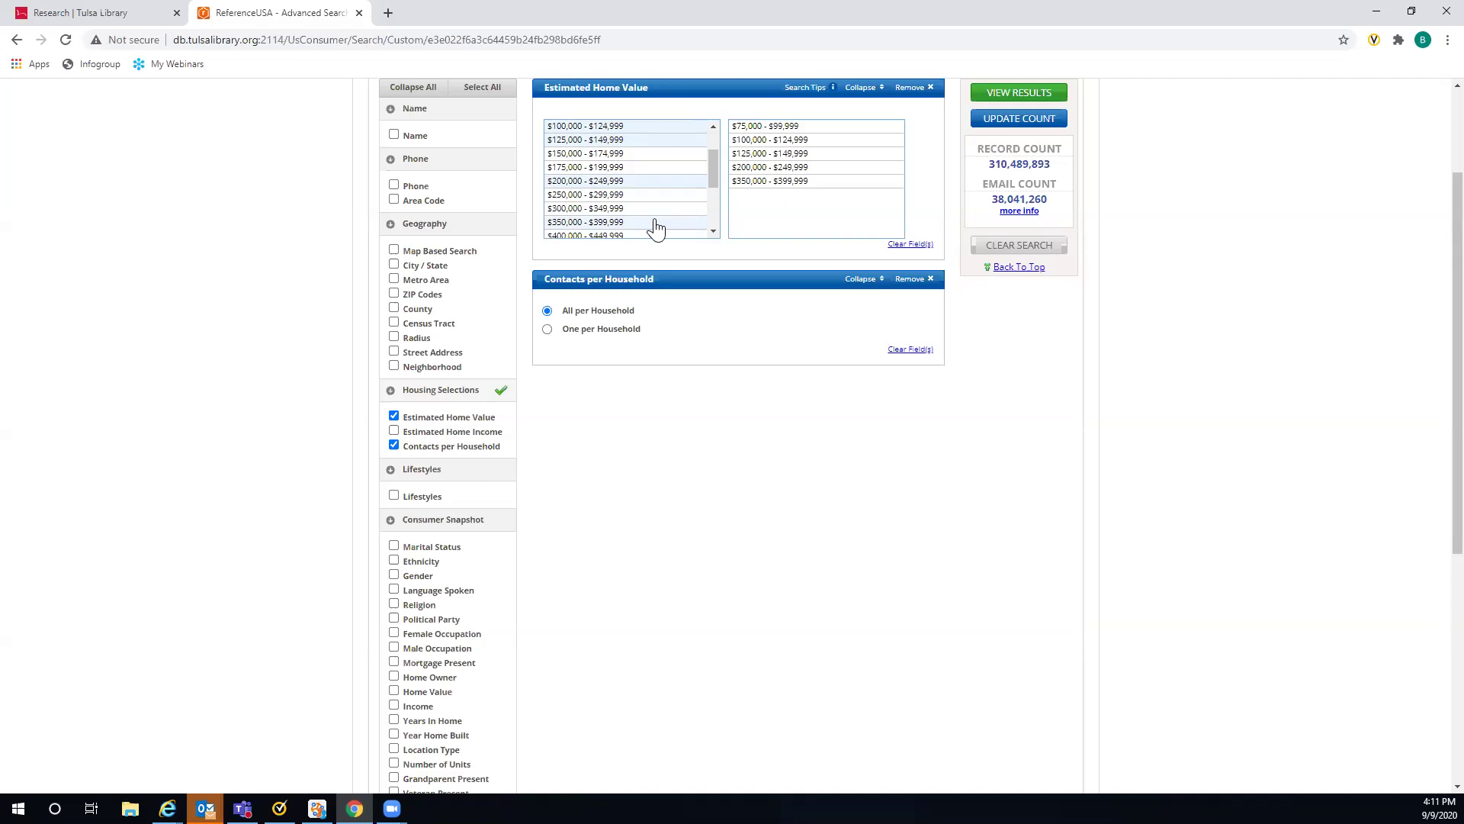
left_click(913, 89)
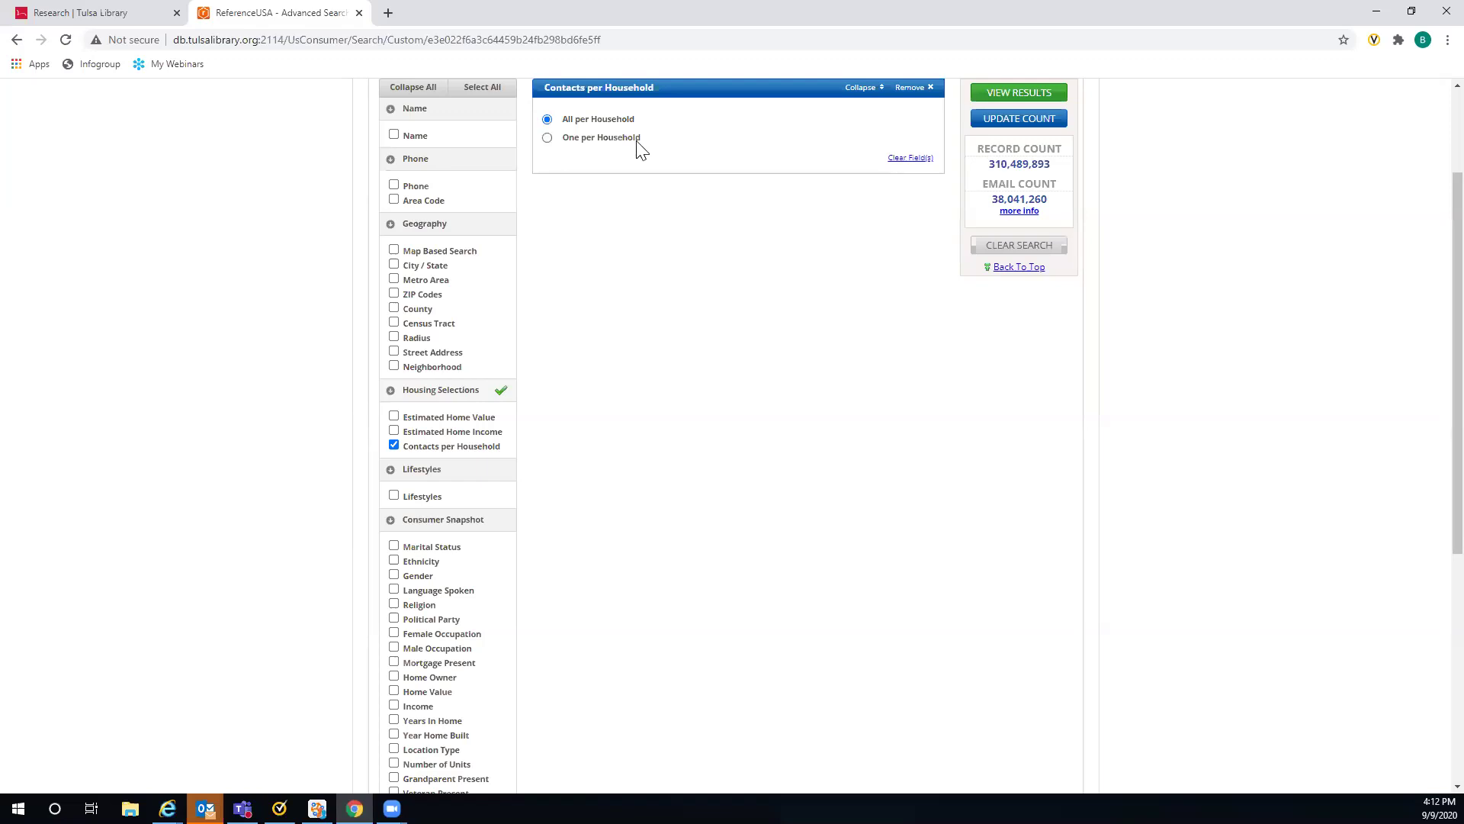
Step: Limit contacts to one per household and add the Health / Diet / Fitness lifestyles Diet & Weight Loss, General Health & Exercise and Fitness
left_click(548, 138)
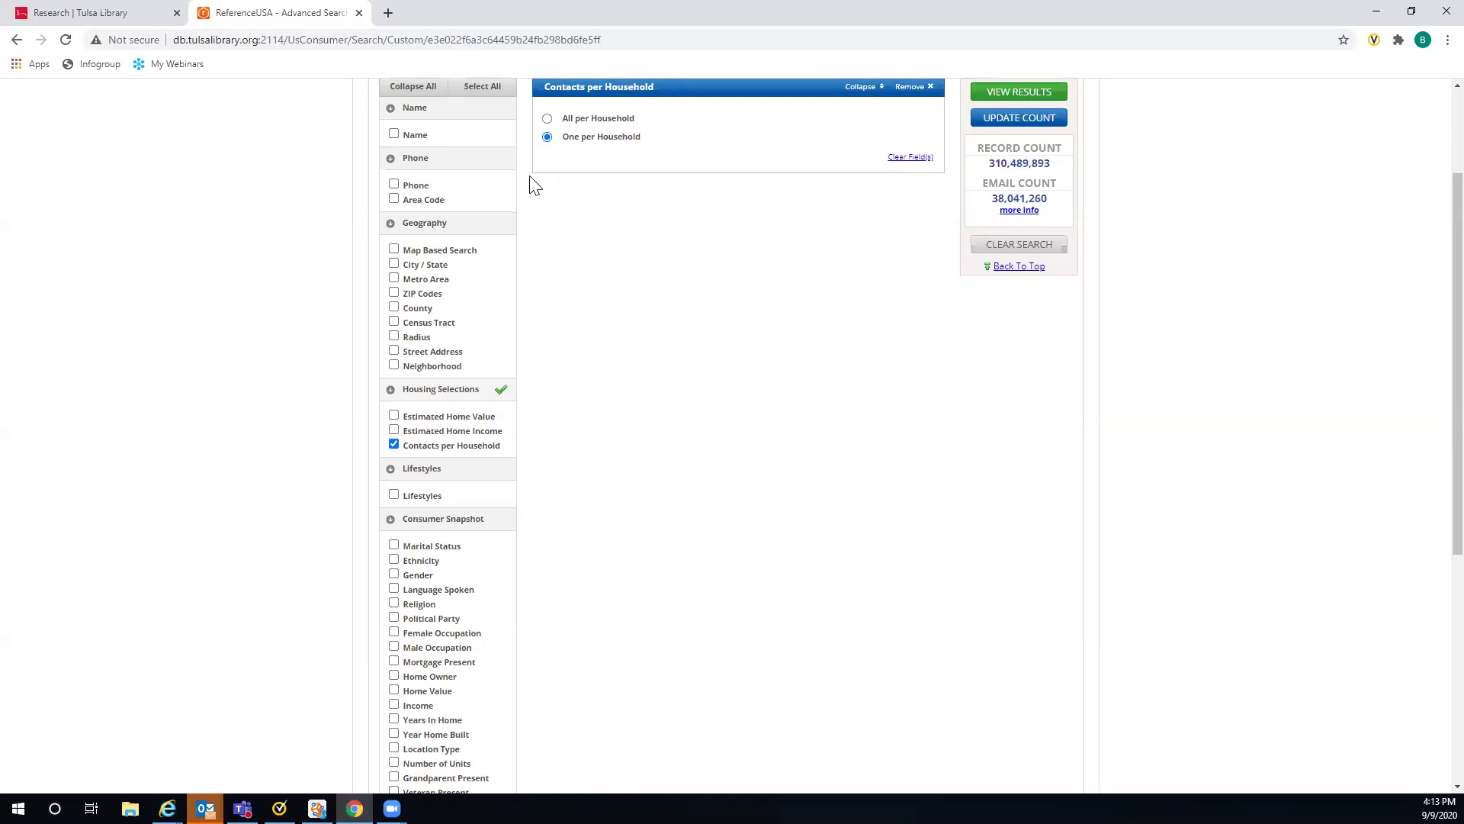
scroll(535, 184, "down", 3)
scroll(540, 183, "down", 2)
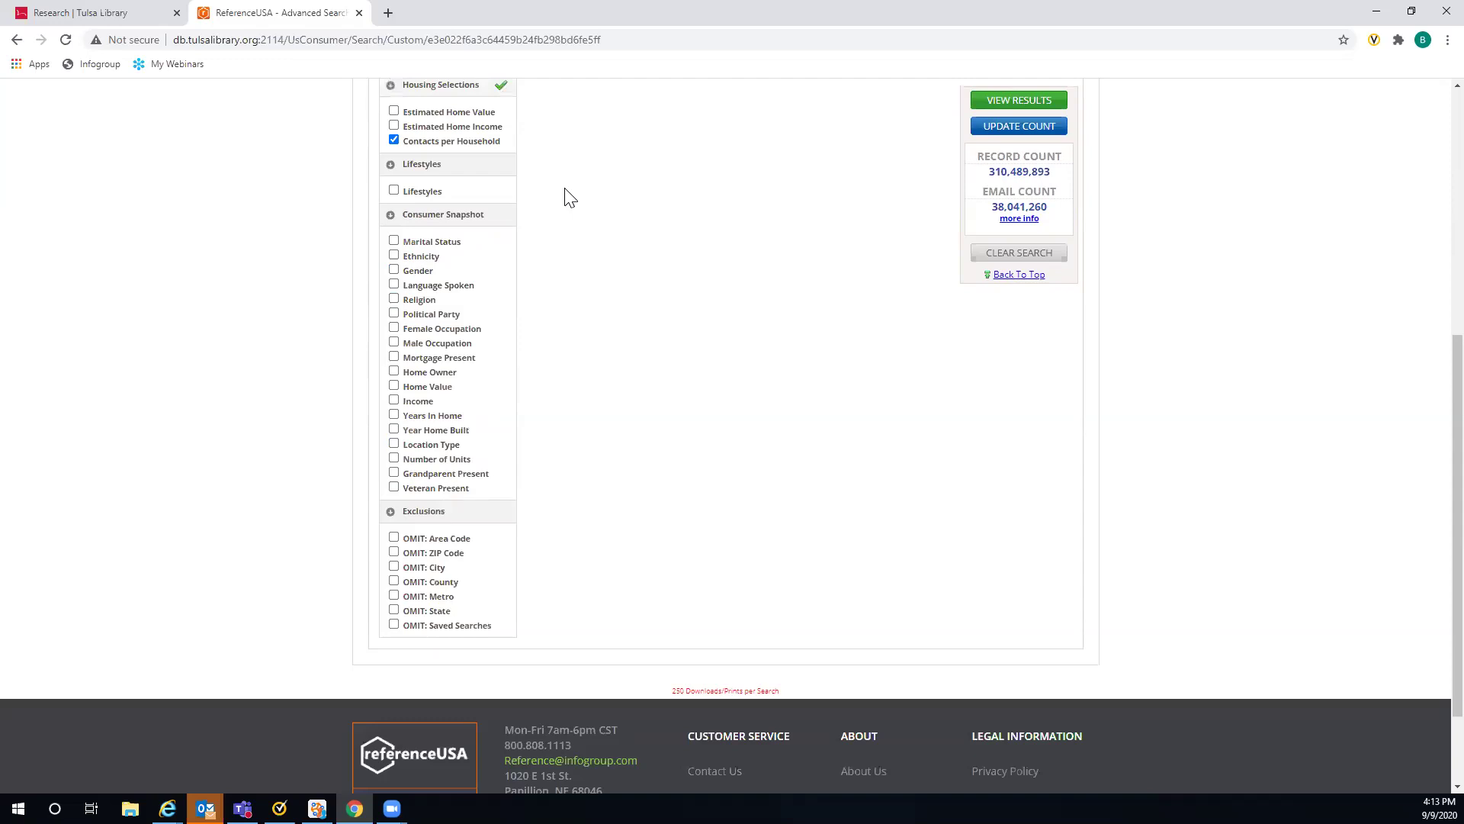
left_click(394, 191)
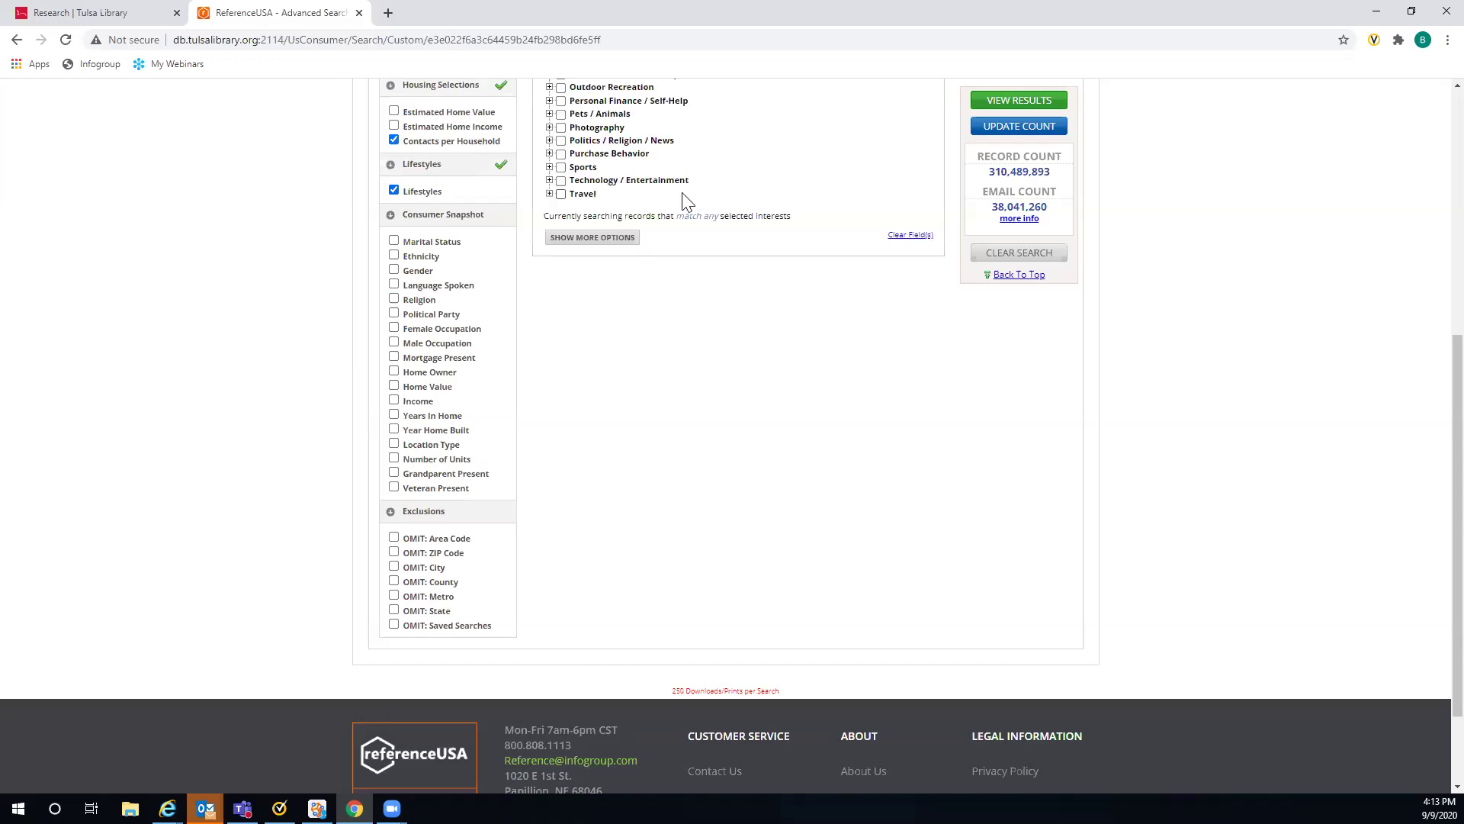
scroll(715, 222, "up", 3)
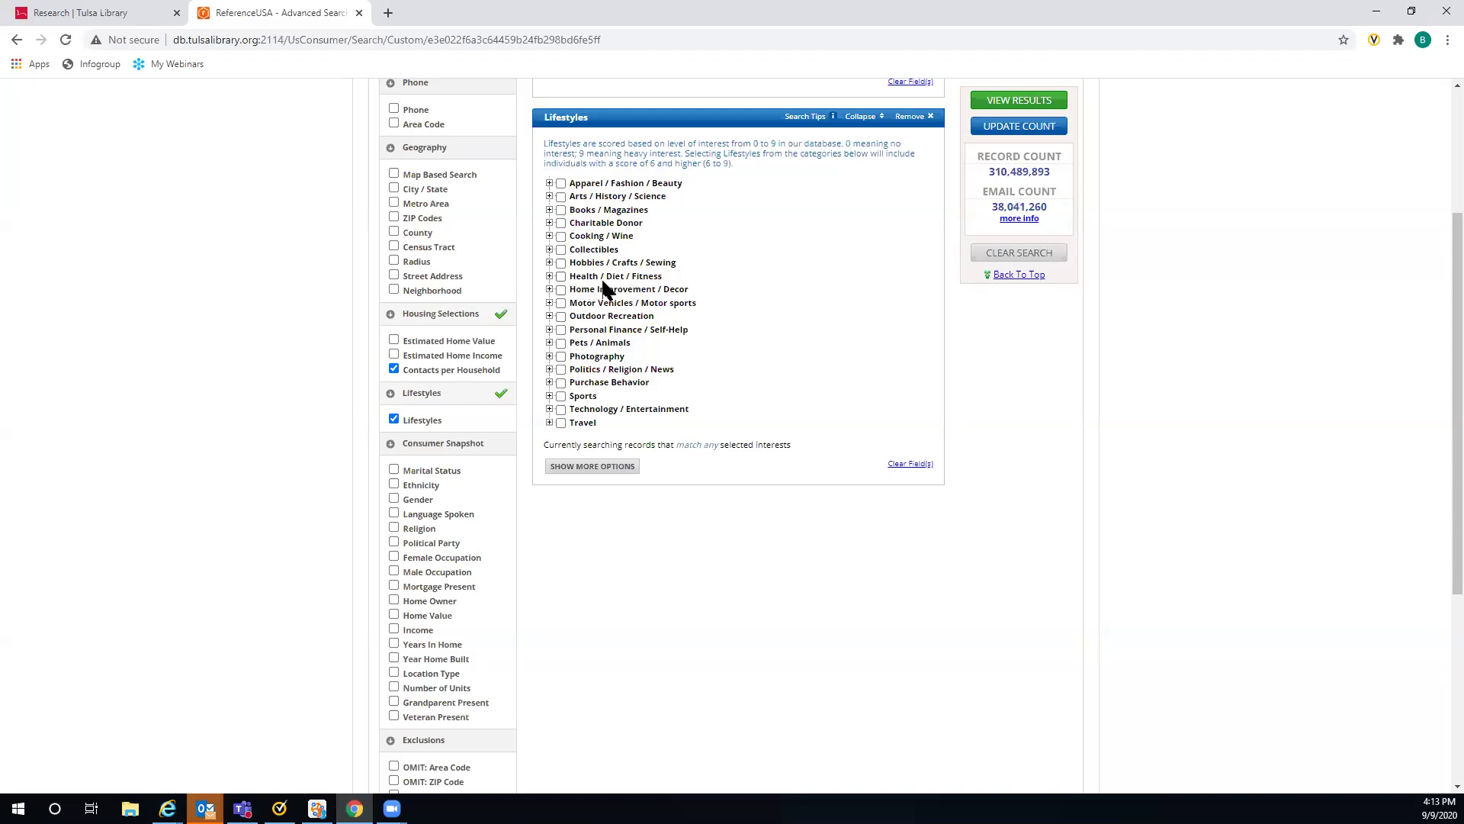
left_click(549, 277)
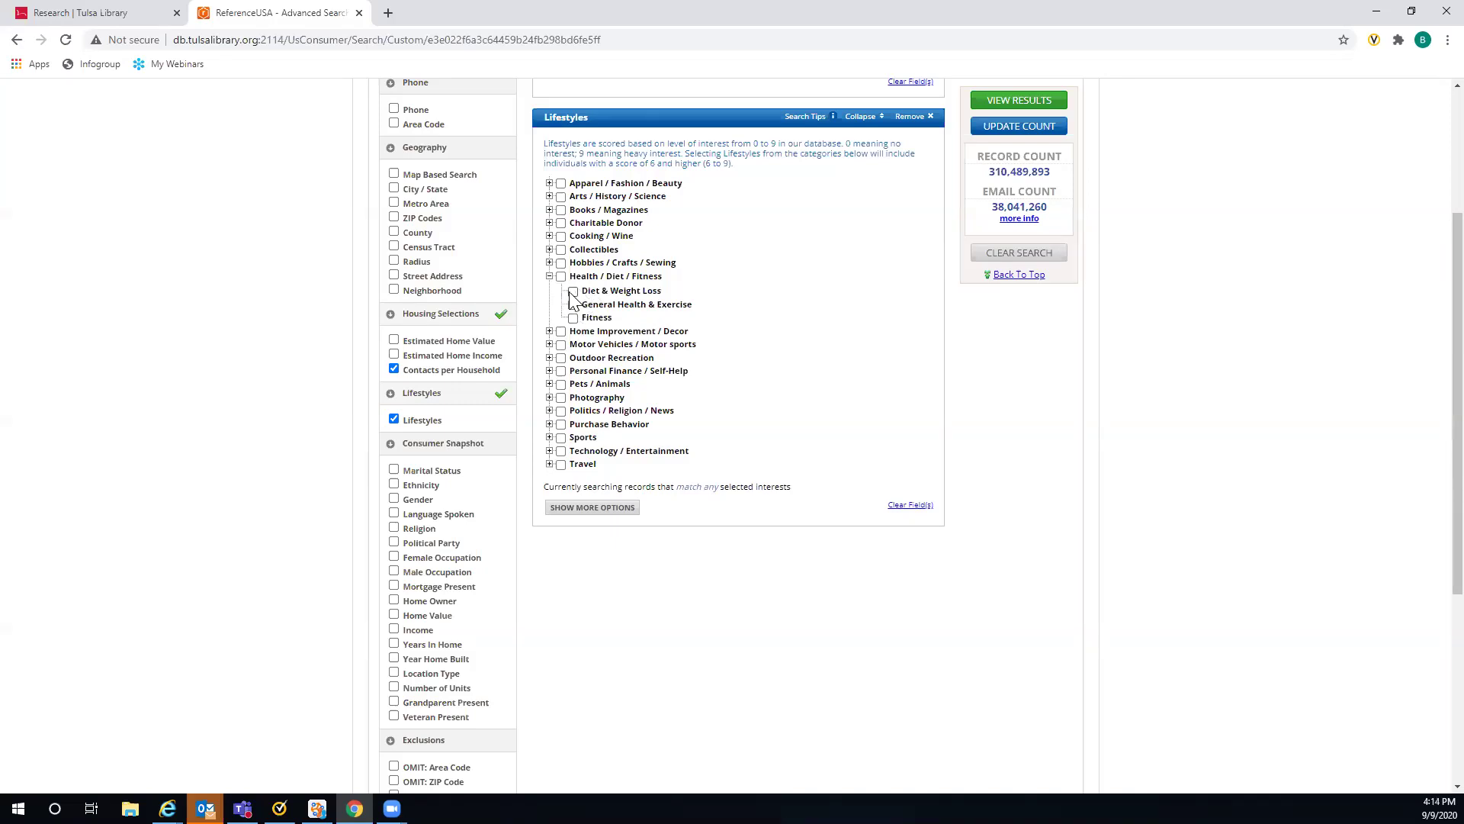
left_click(573, 292)
left_click(572, 304)
left_click(572, 318)
Step: Add the City / State criterion, search for Tulsa and select Tulsa, OK
left_click(394, 189)
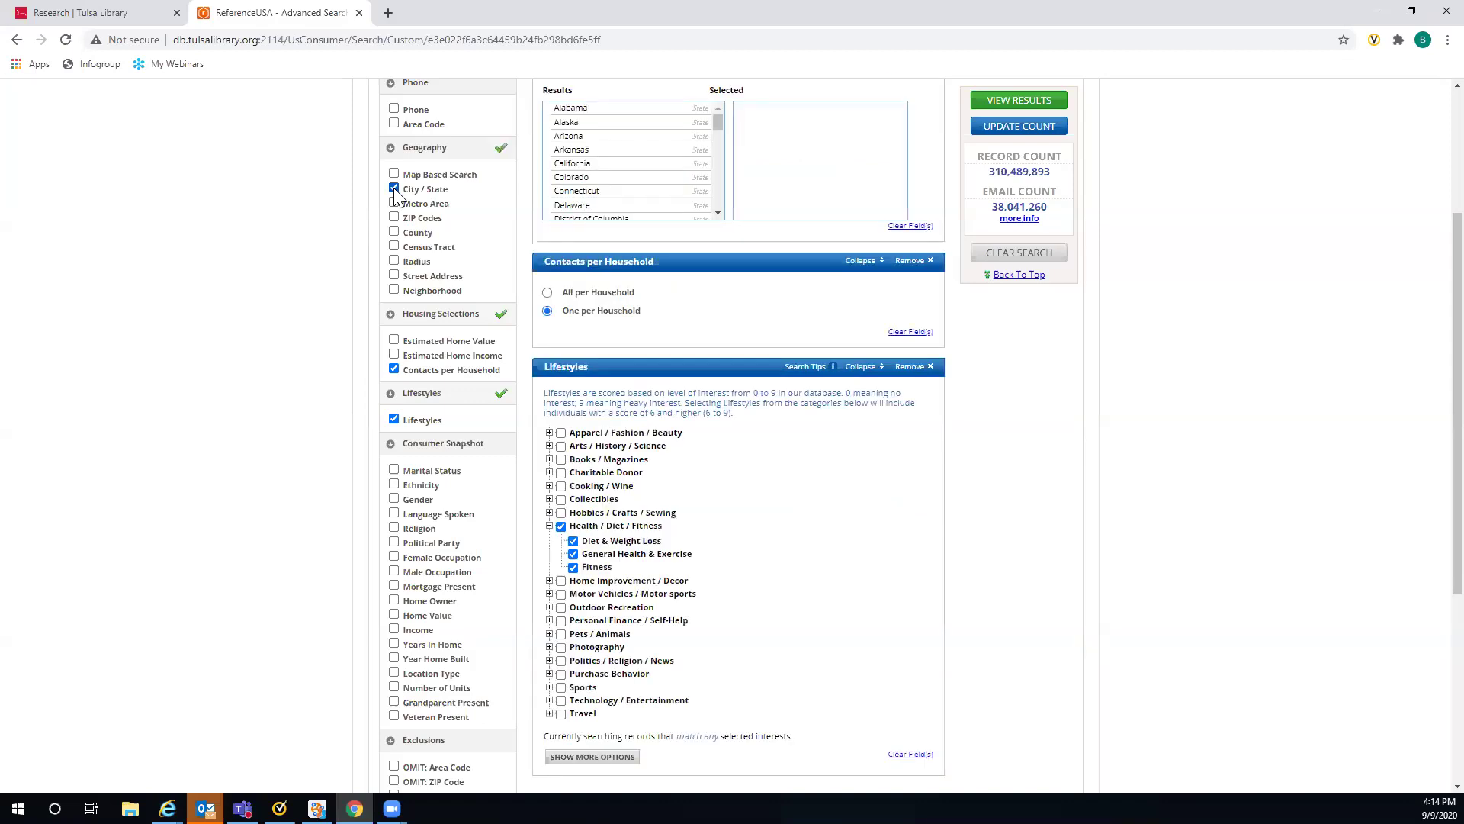
scroll(480, 195, "up", 2)
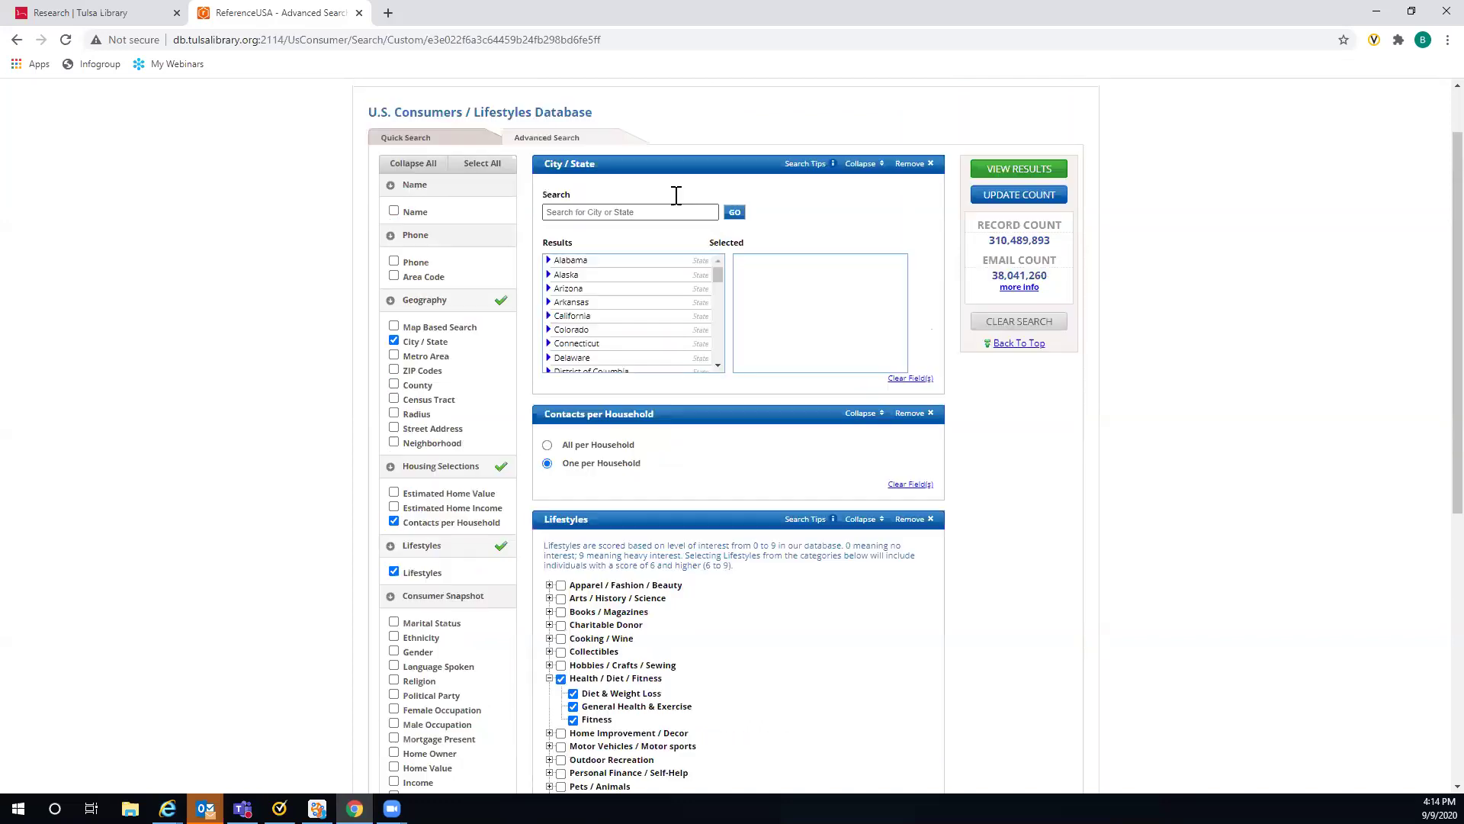
left_click(549, 212)
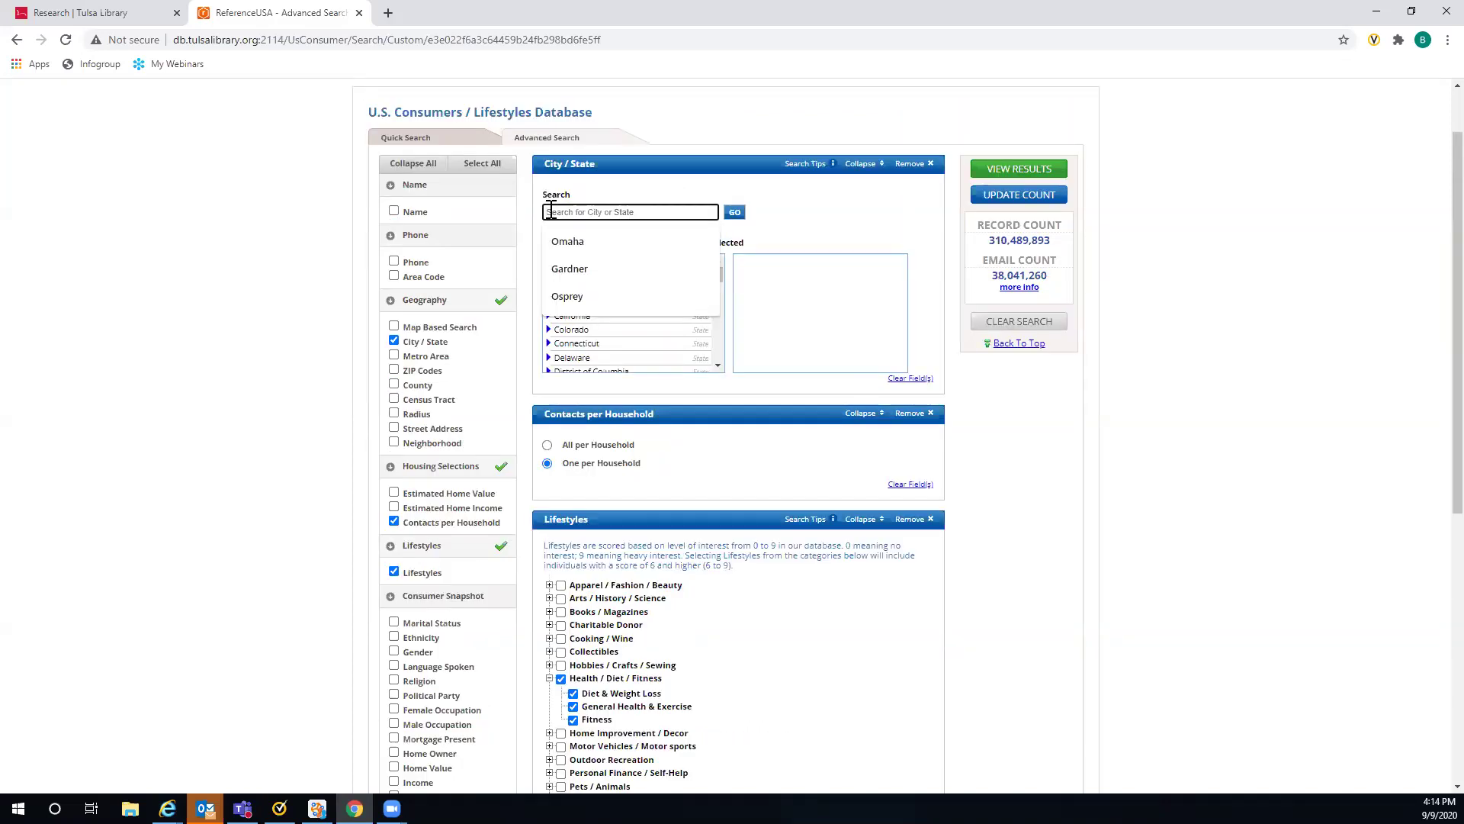
type("Tulsa")
left_click(734, 215)
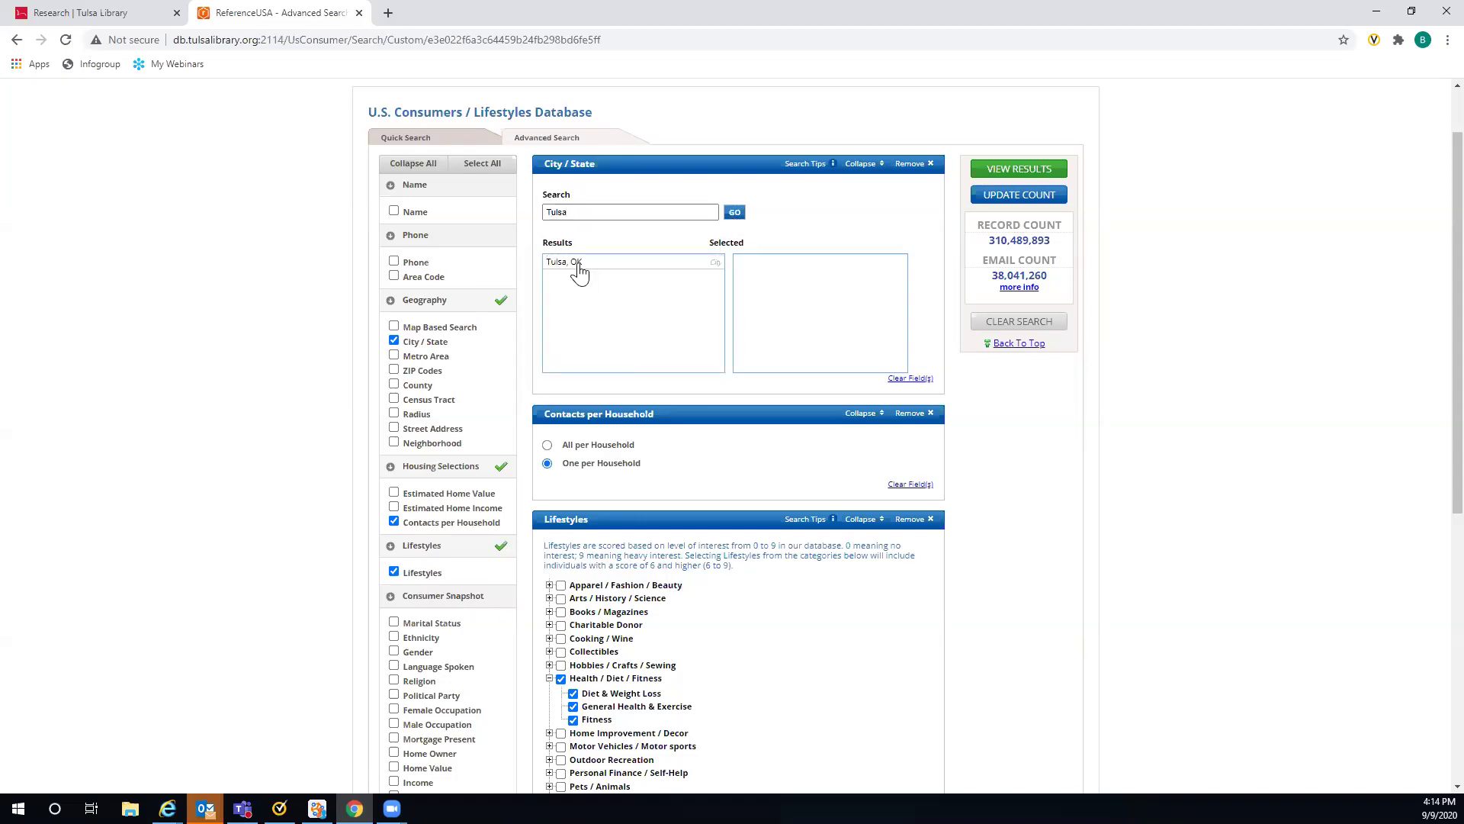
left_click(579, 267)
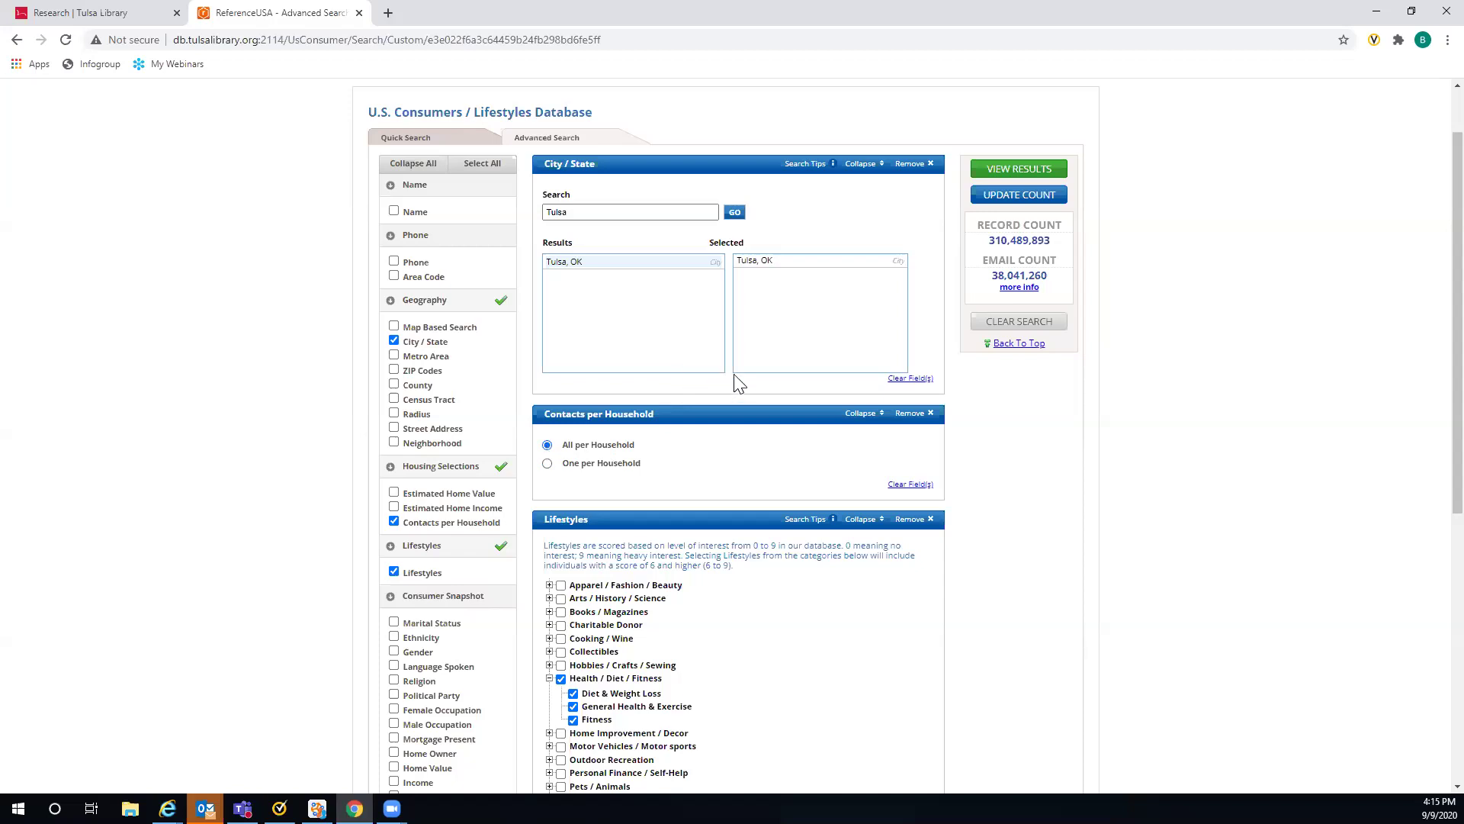
Step: Add the Estimated Home Income criterion and select every range from $70,000 to $174,999
scroll(696, 379, "down", 3)
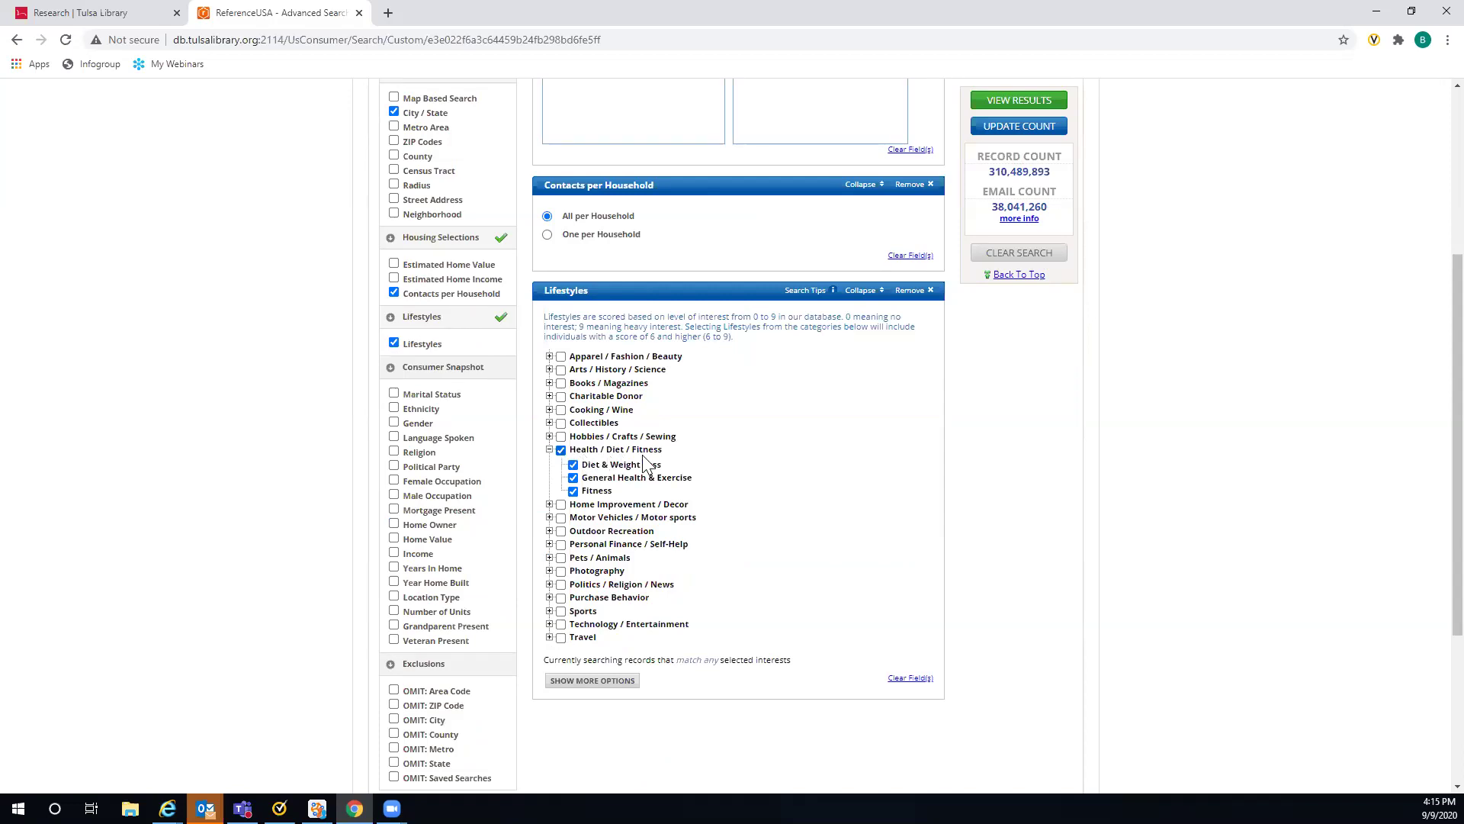
scroll(773, 386, "up", 1)
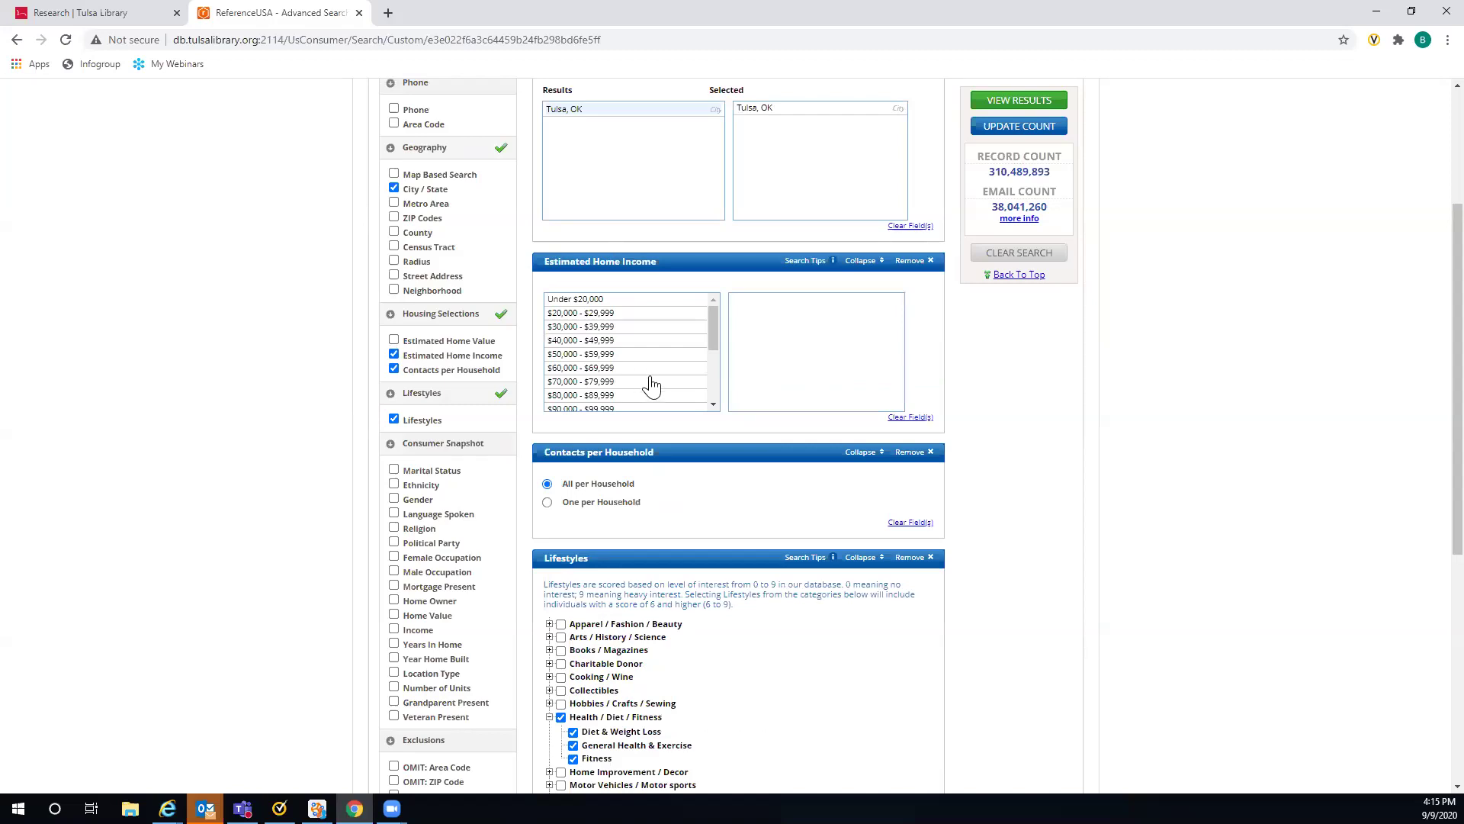
left_click(654, 382)
left_click(675, 395)
scroll(675, 391, "down", 2)
left_click(633, 349)
left_click(642, 363)
left_click(647, 376)
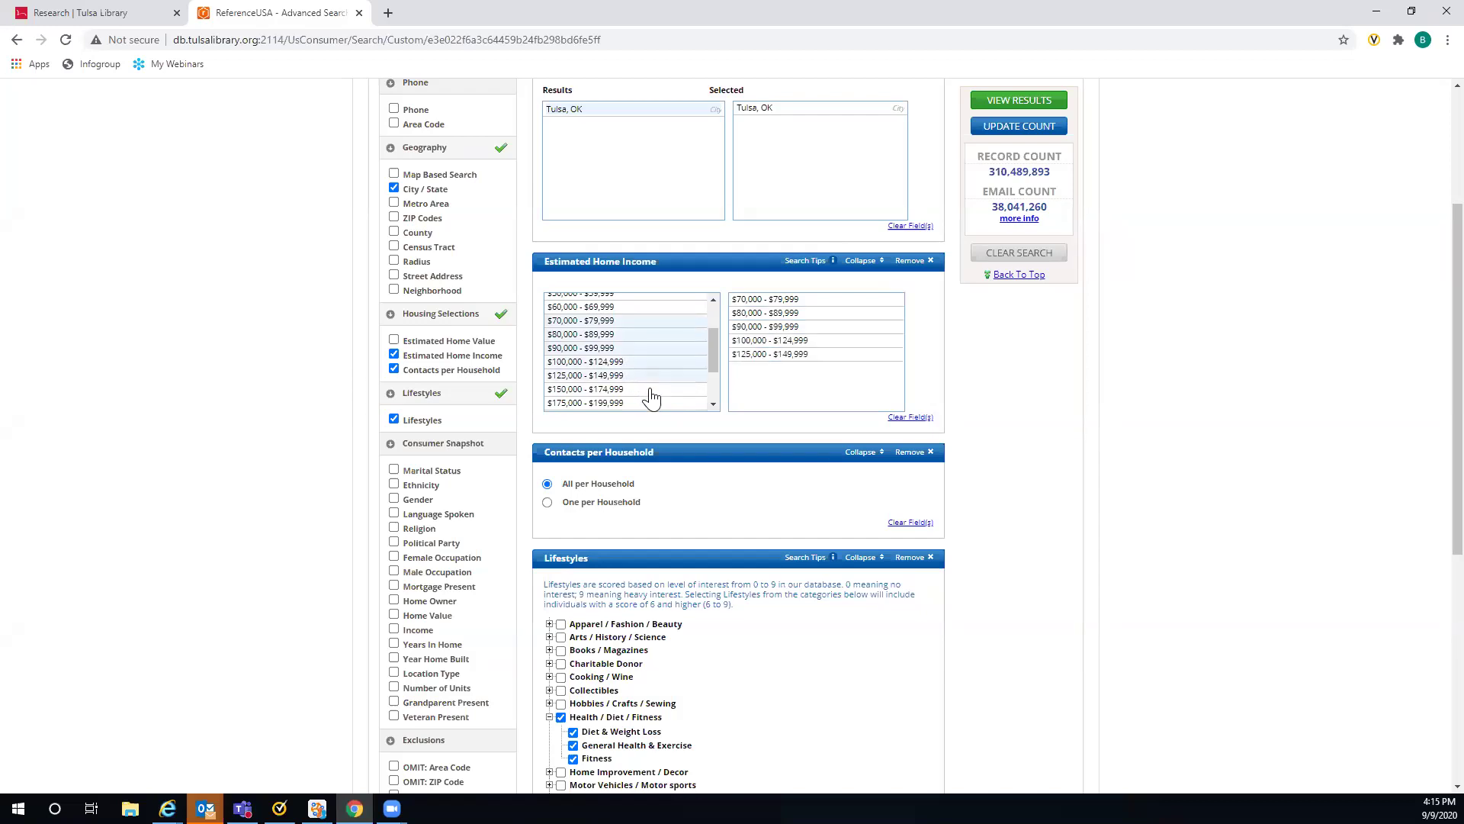
left_click(656, 388)
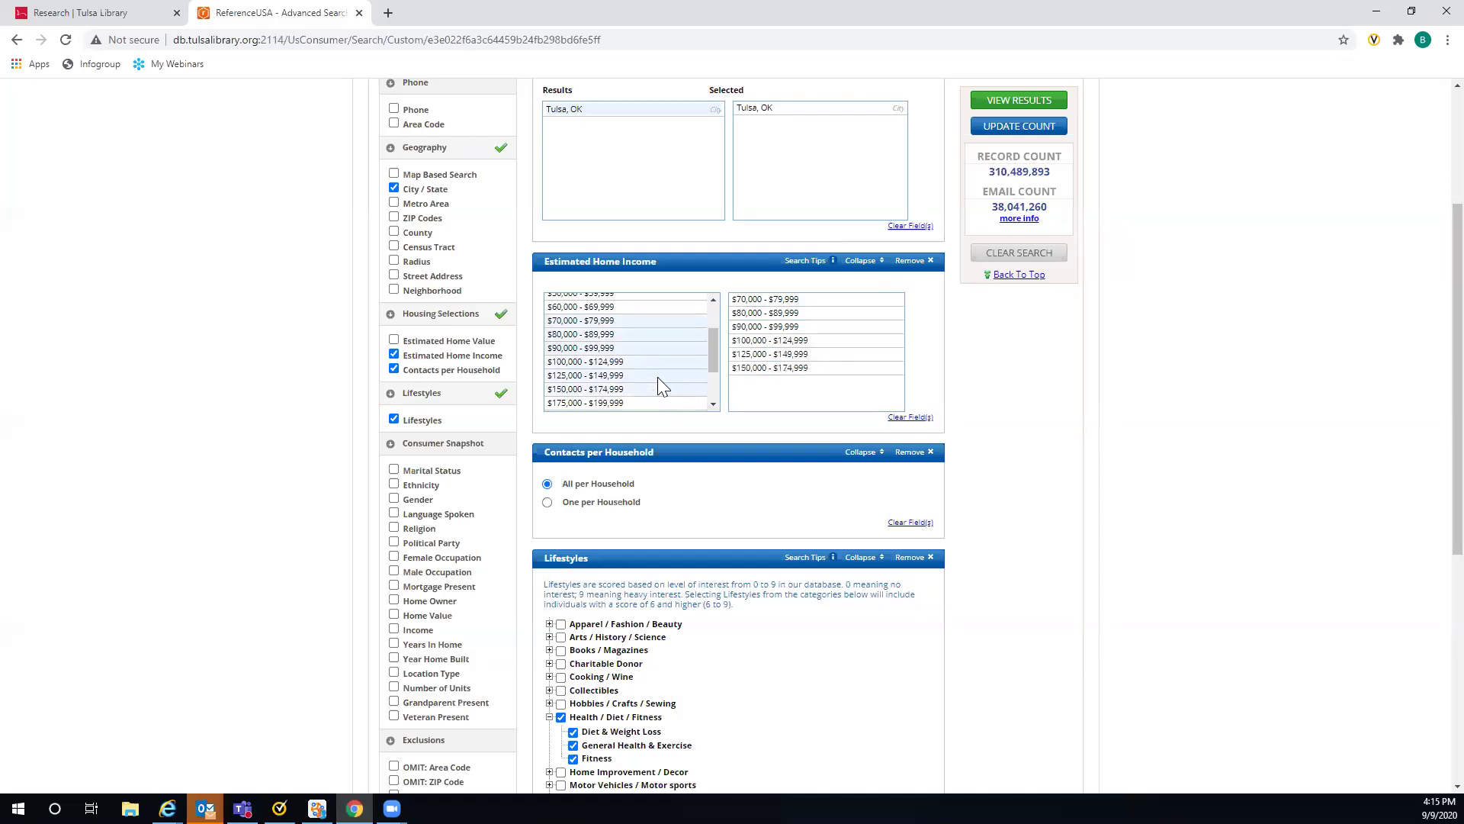
Step: Update the record count for the chosen criteria and view the search results
left_click(1009, 127)
scroll(595, 637, "down", 2)
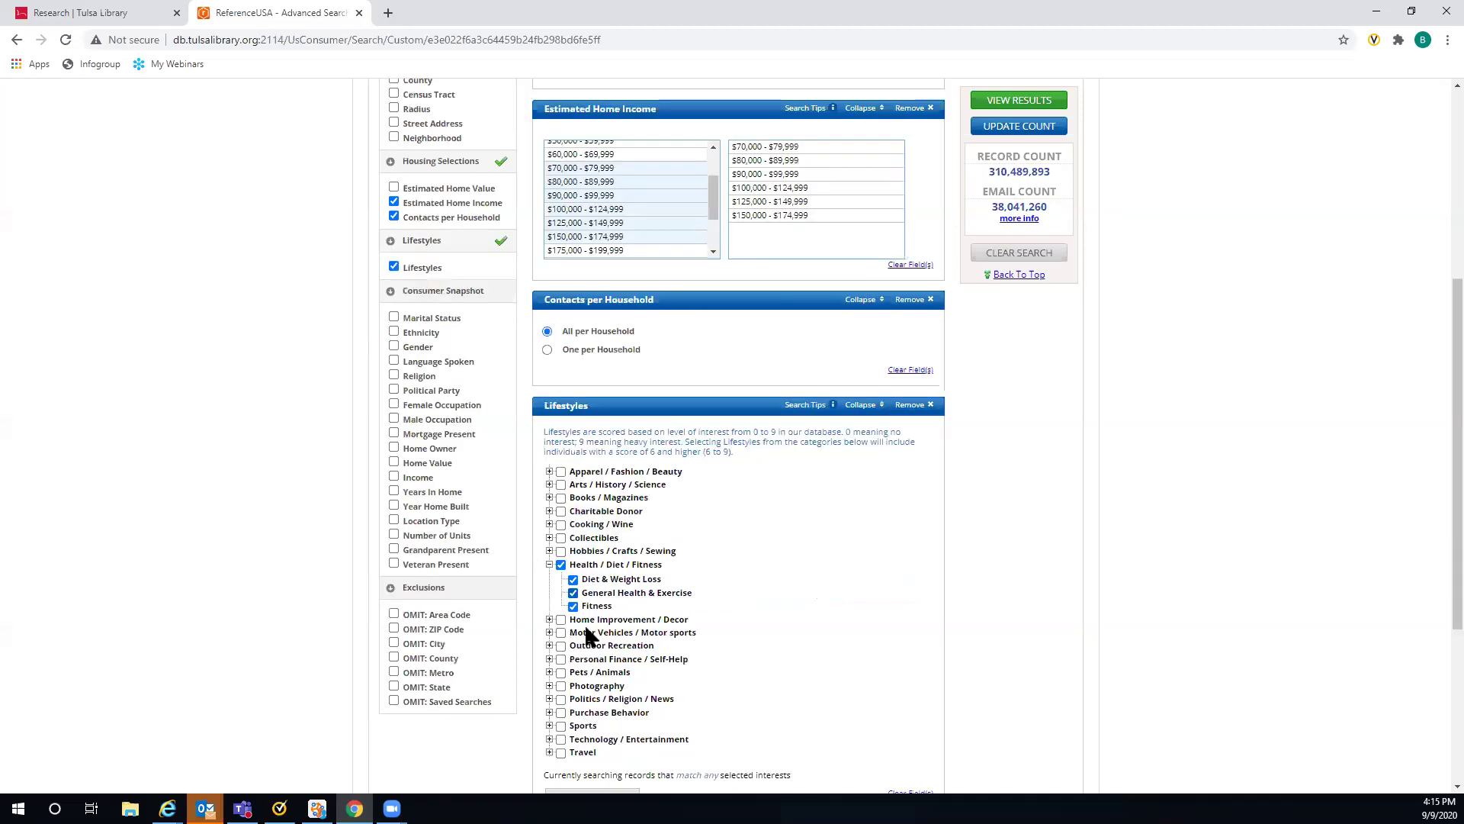
left_click(1019, 127)
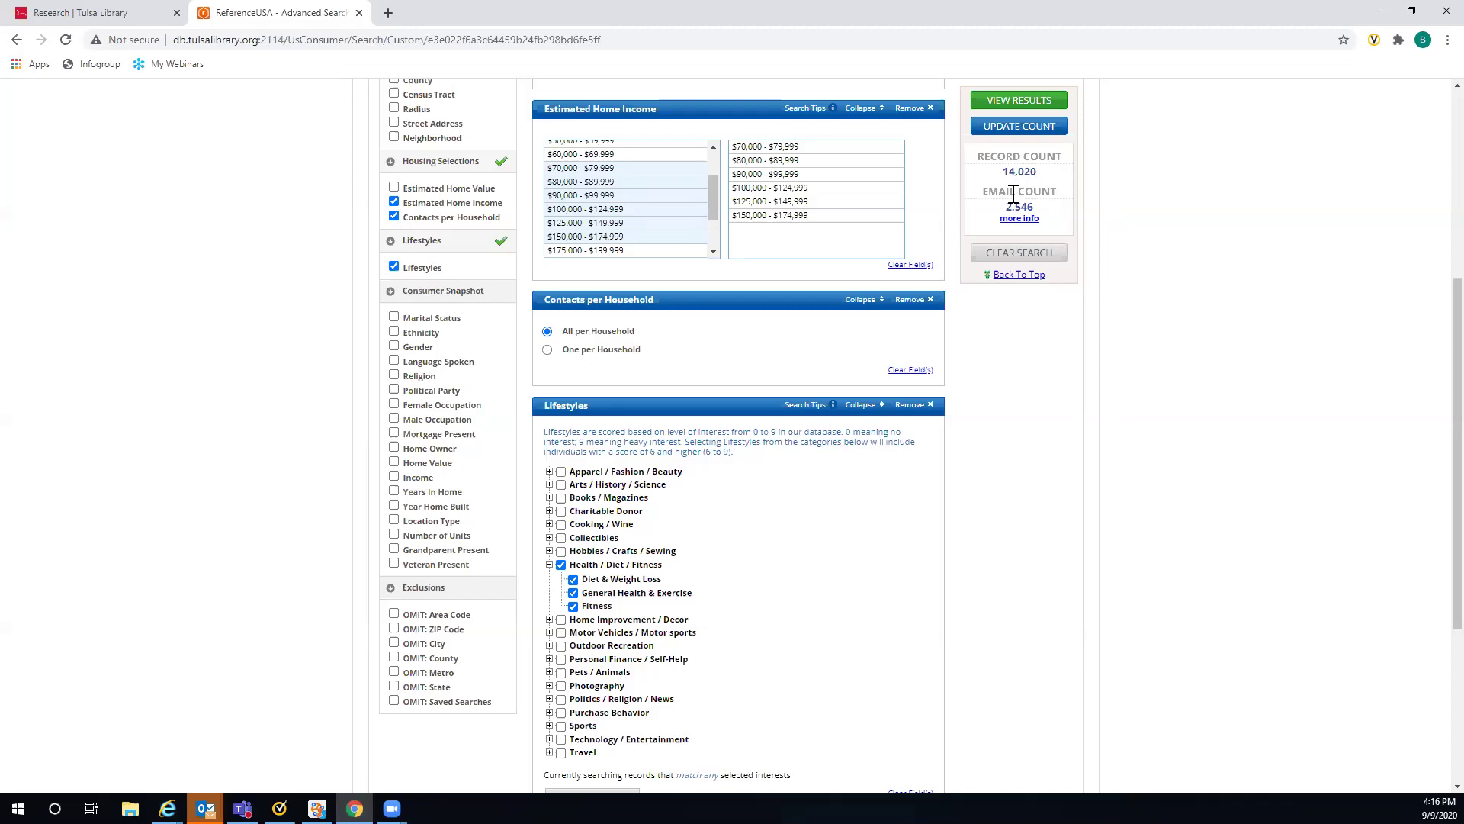
scroll(956, 343, "down", 3)
scroll(854, 317, "down", 1)
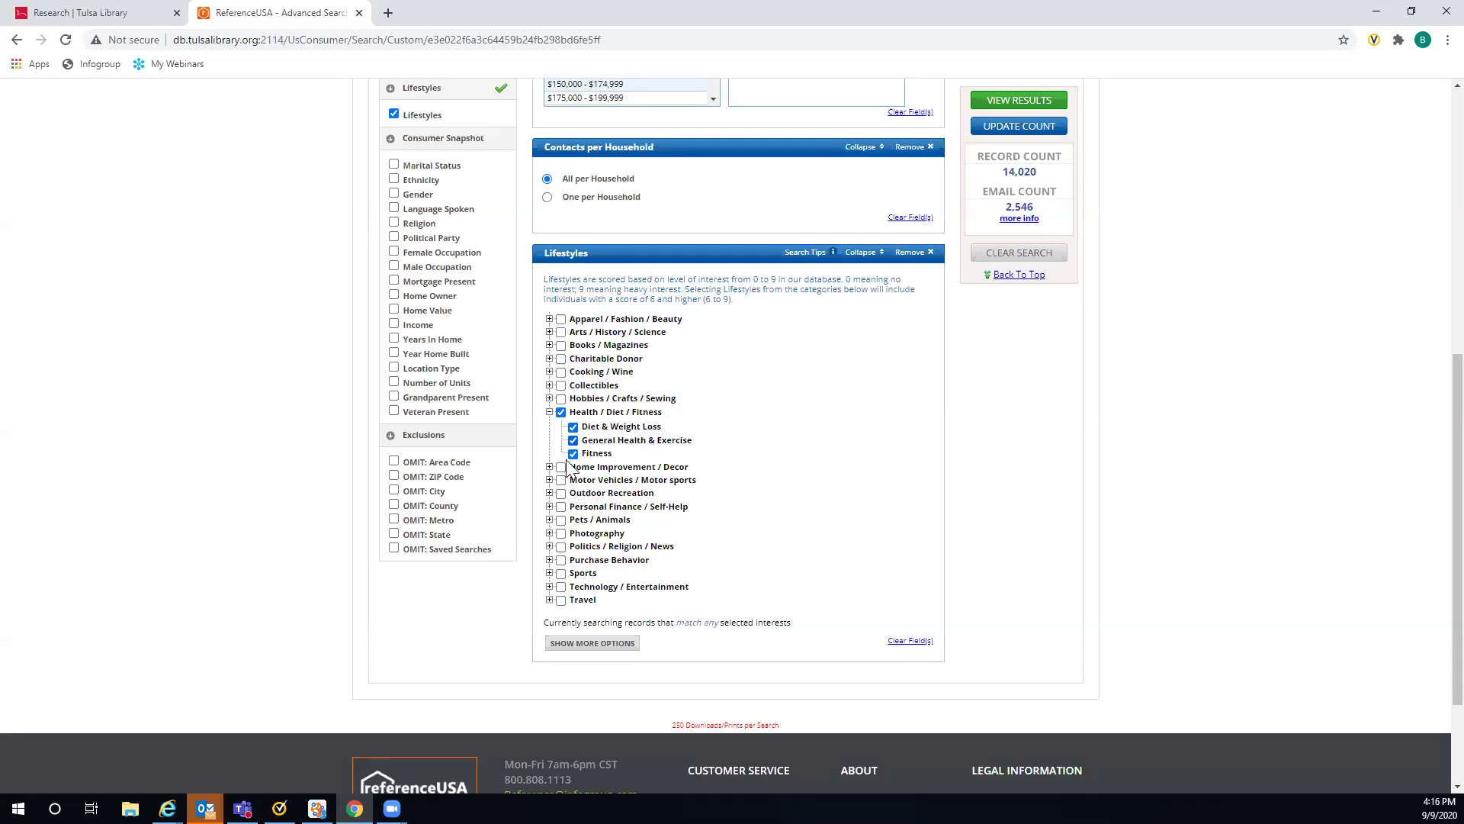
left_click(1015, 107)
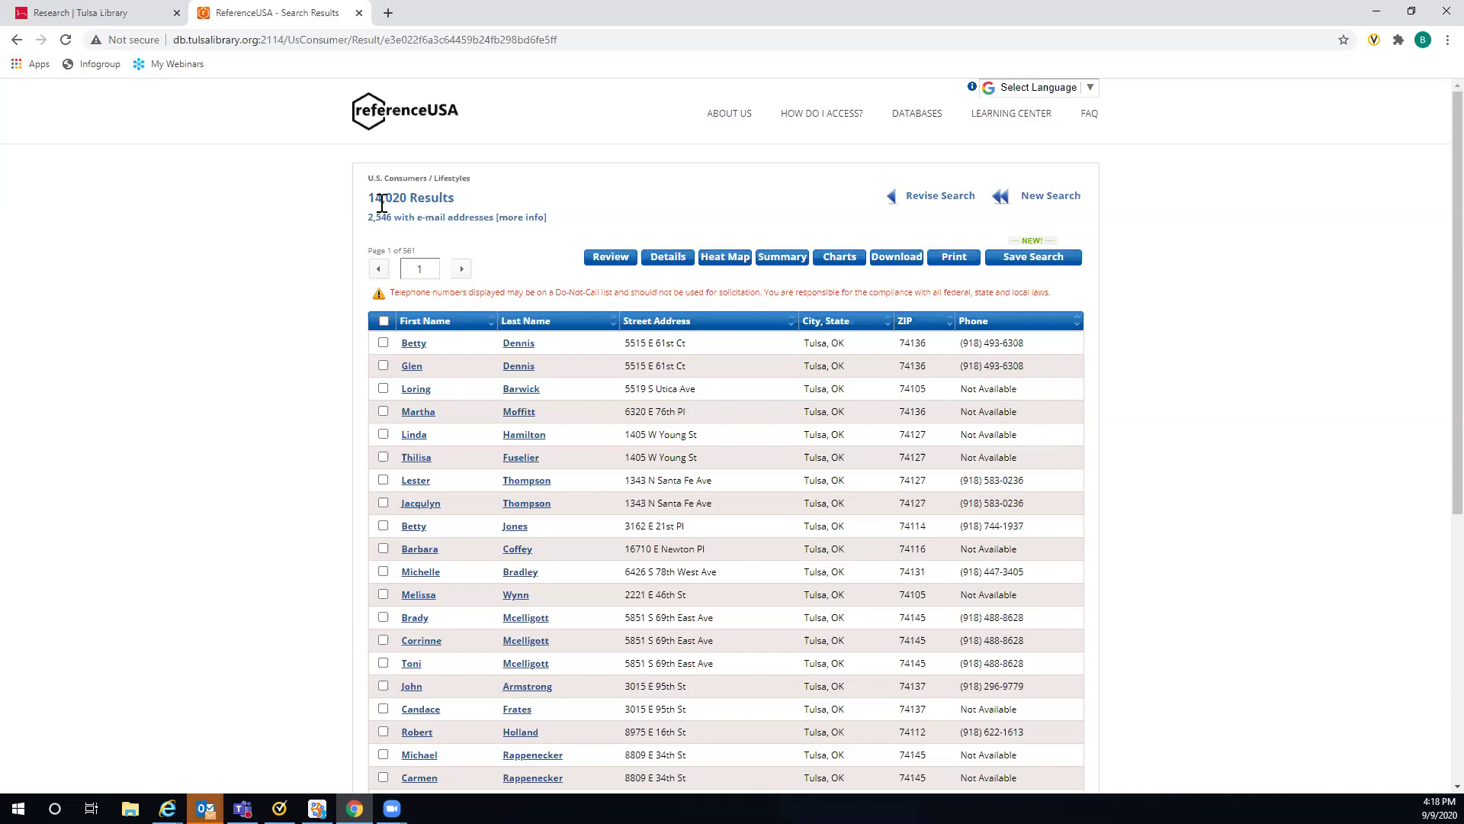
Step: Revise the search to return only one contact per household
left_click(919, 206)
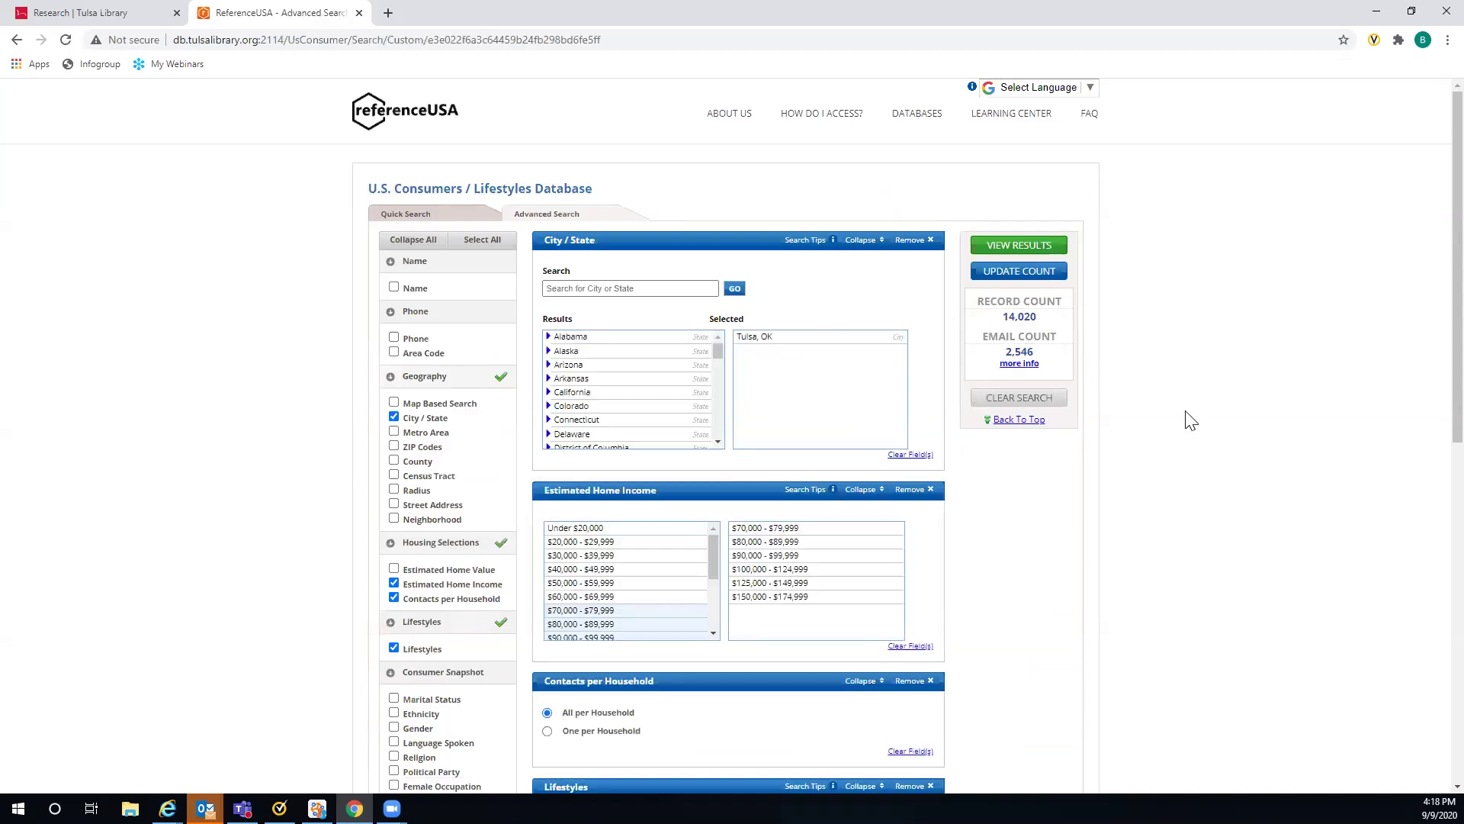
scroll(1179, 416, "down", 2)
scroll(654, 418, "down", 2)
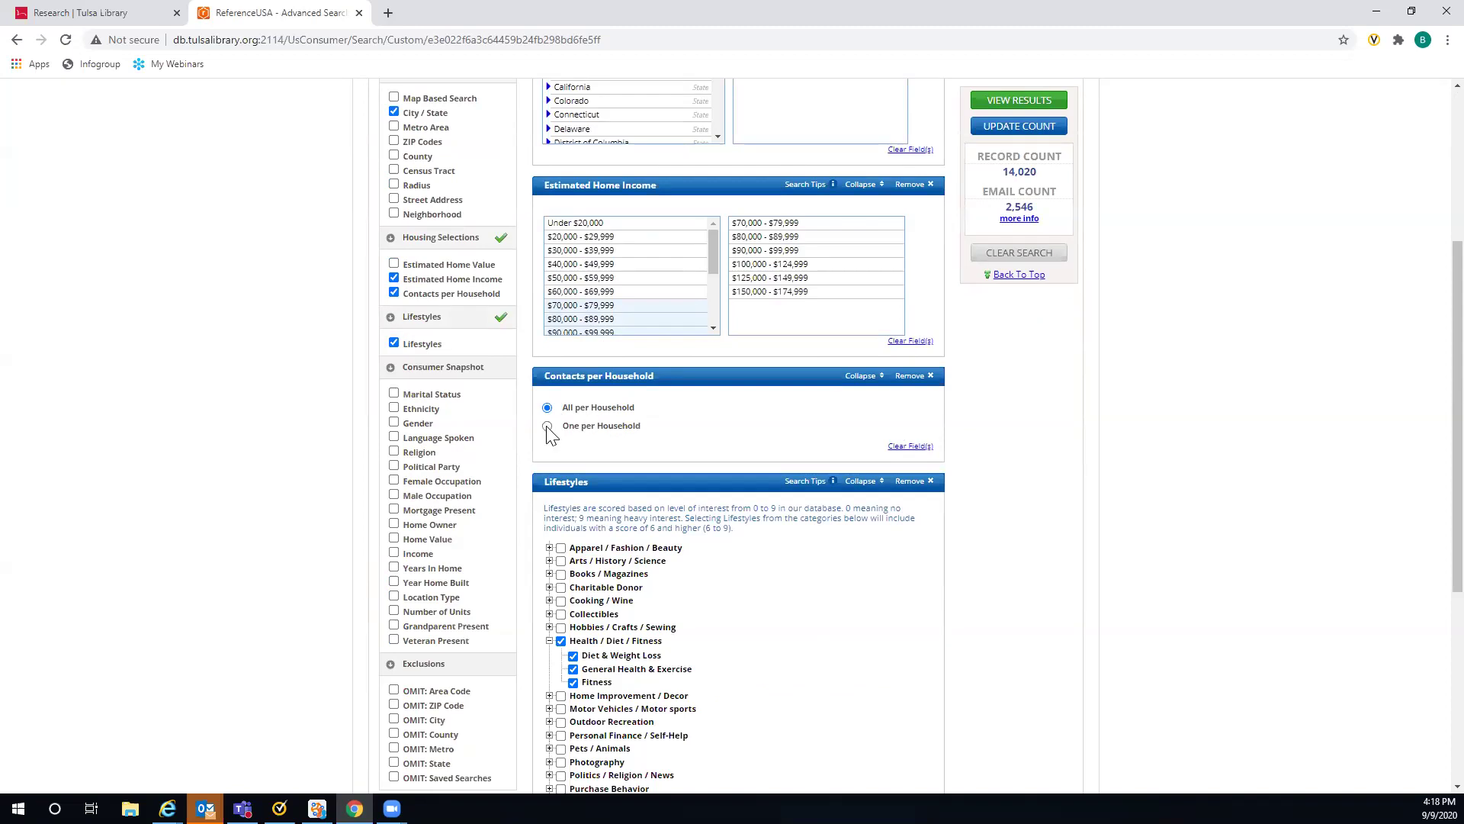
left_click(548, 426)
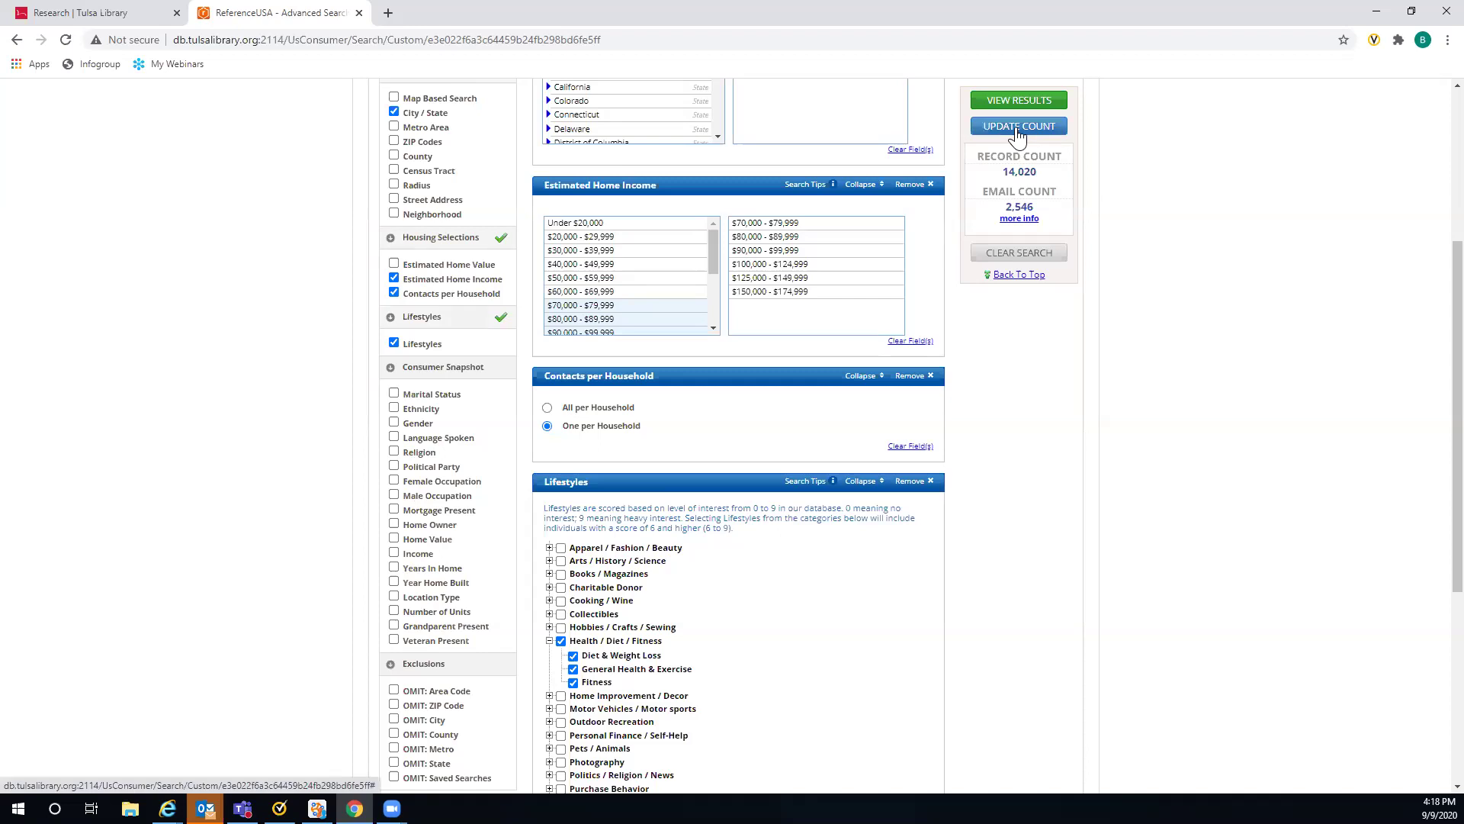
Step: Refresh the record count for the one-per-household search and view its results
left_click(1018, 131)
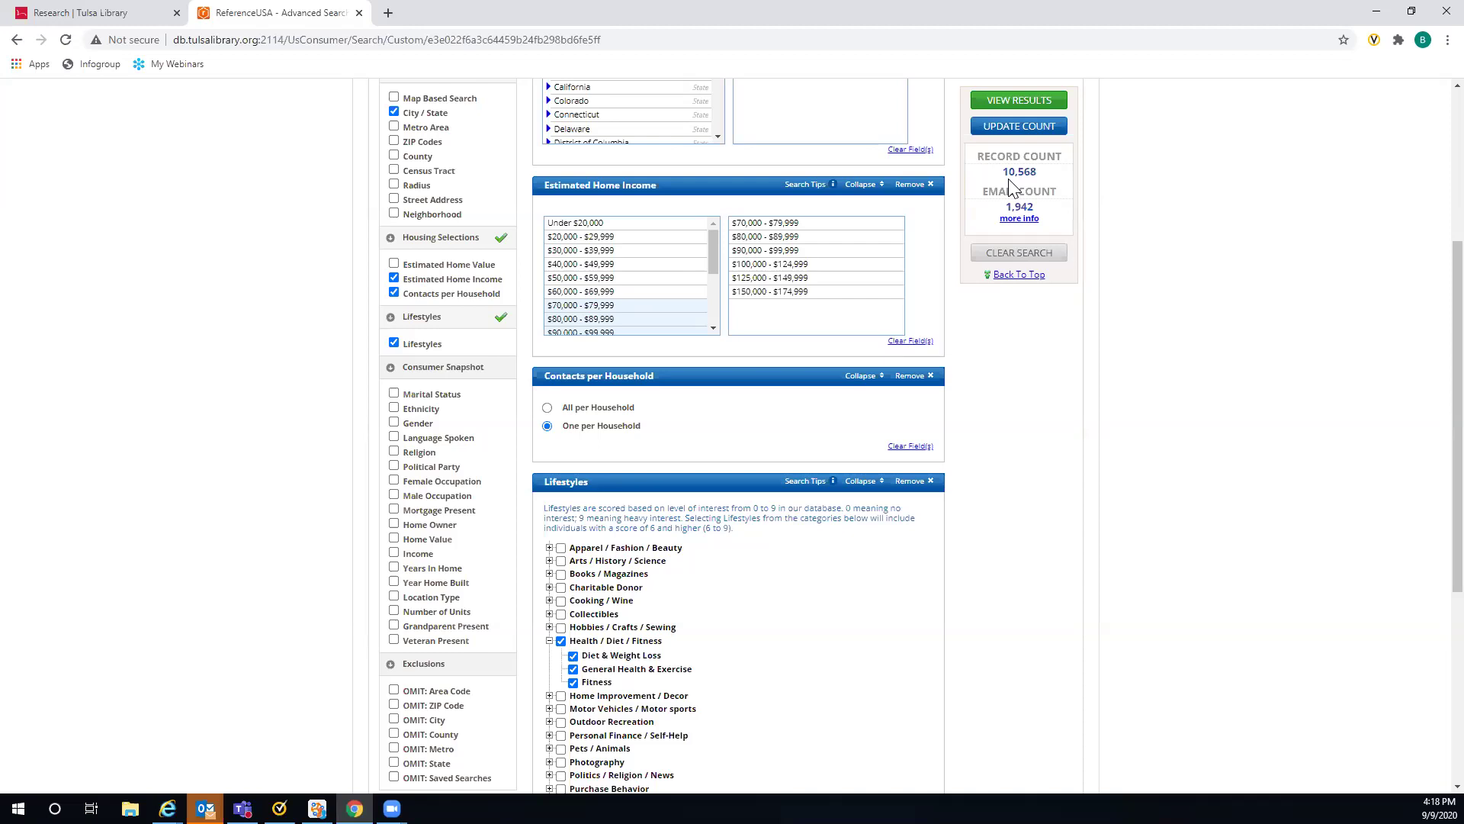
left_click(966, 147)
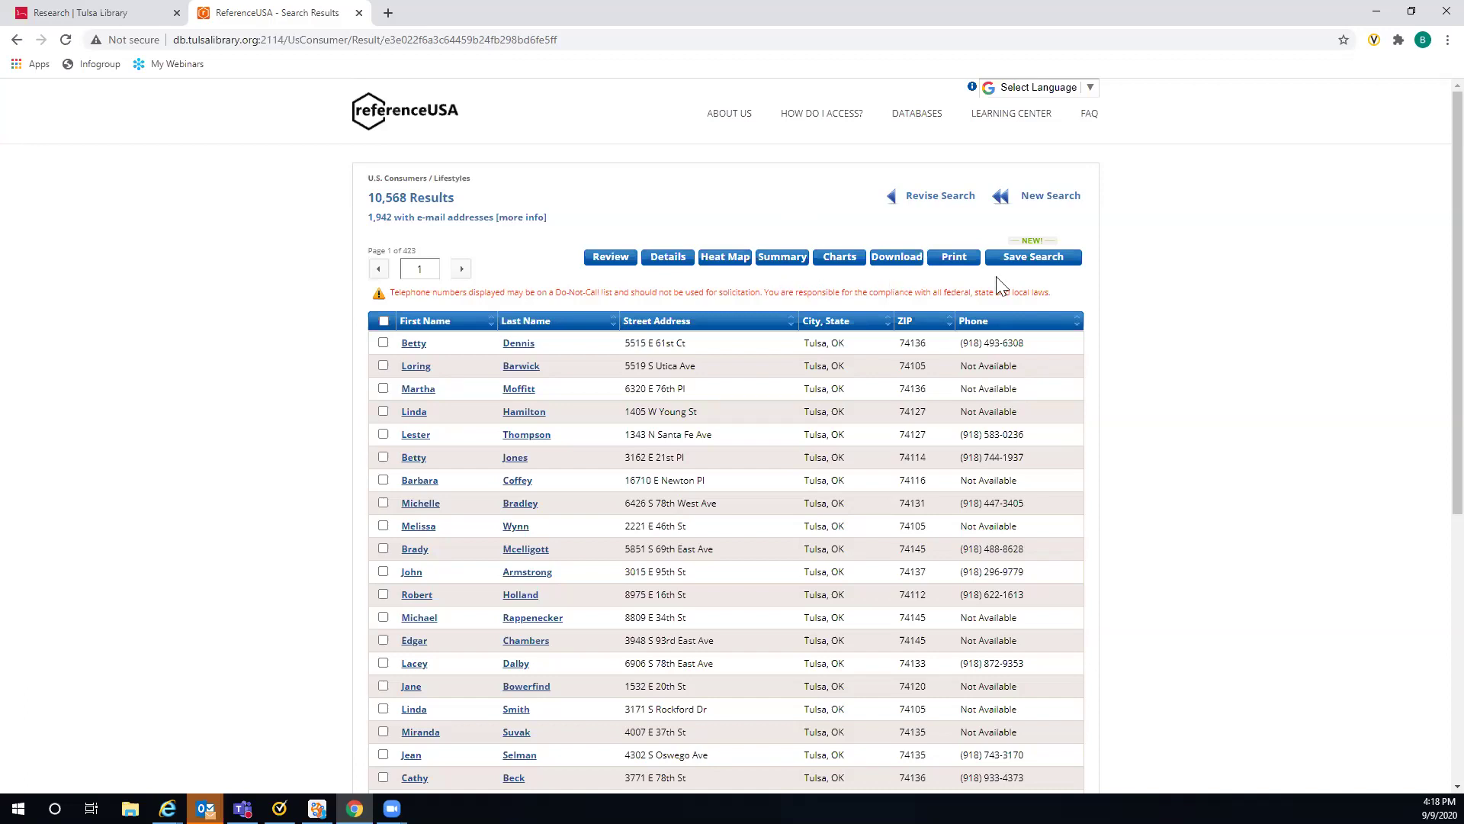
Step: Open the charts summary report for the results and examine the consumer breakdown by ZIP code
left_click(833, 263)
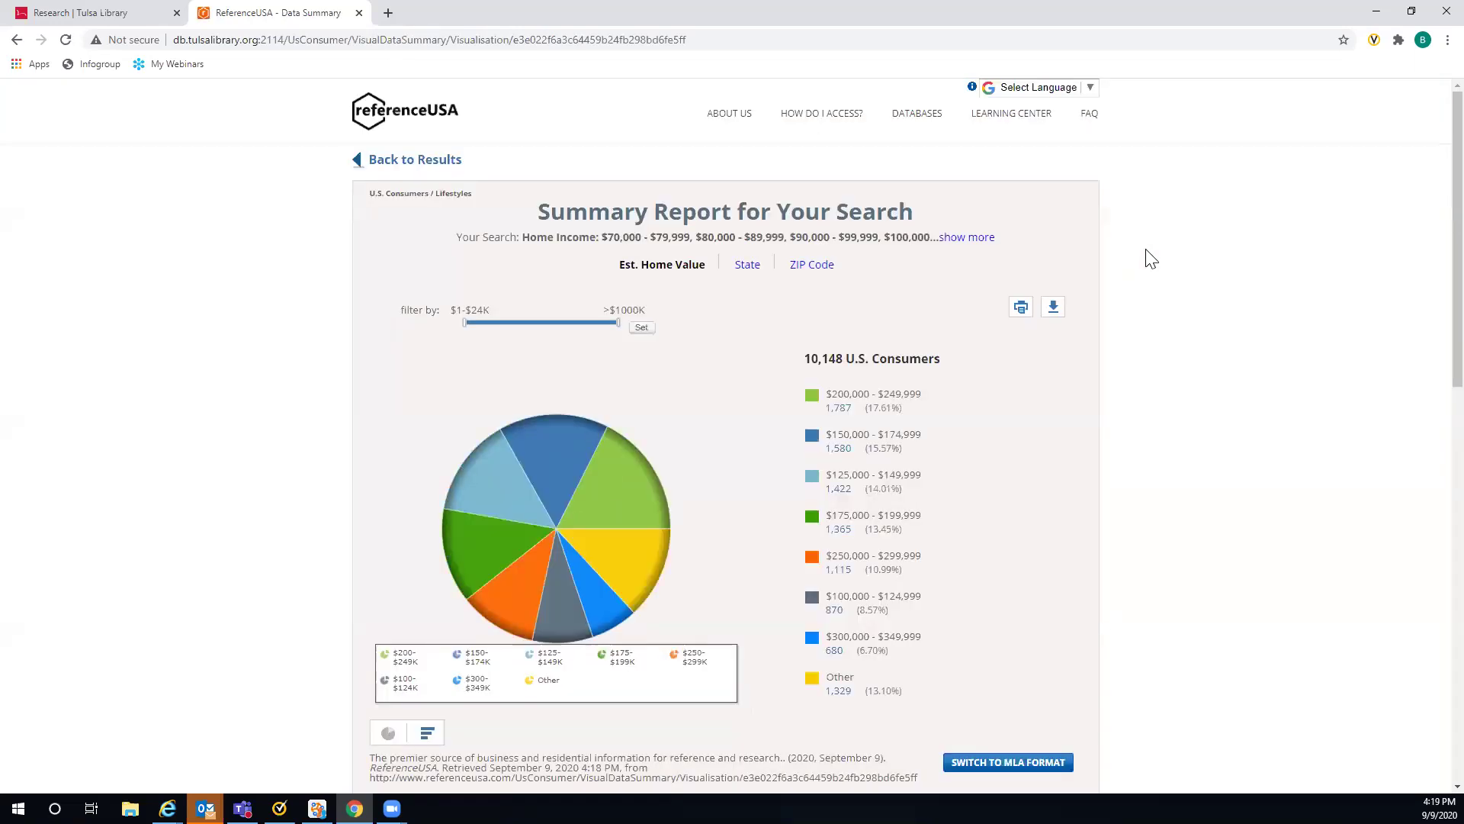
scroll(1150, 259, "down", 1)
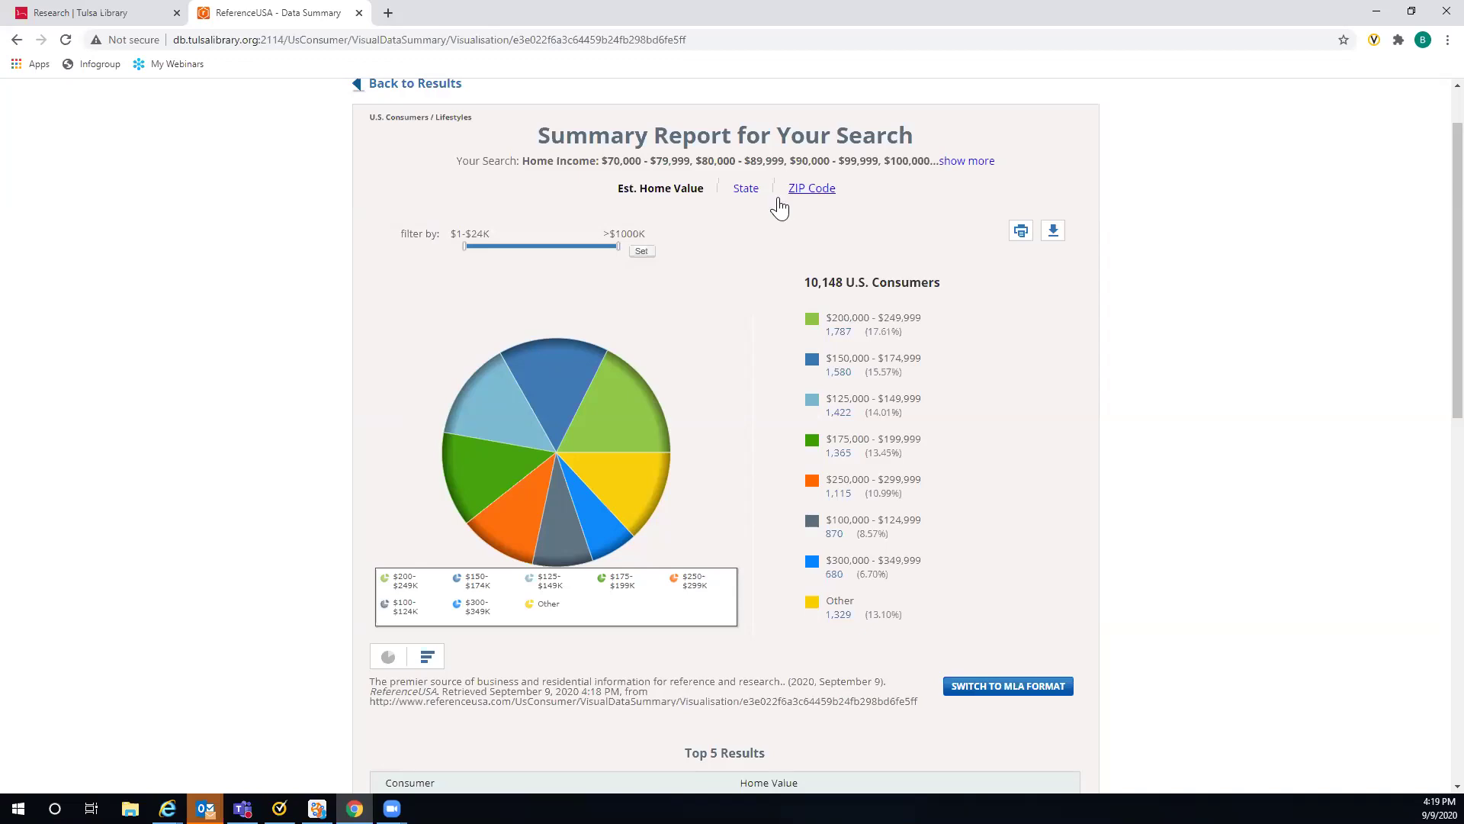
left_click(815, 191)
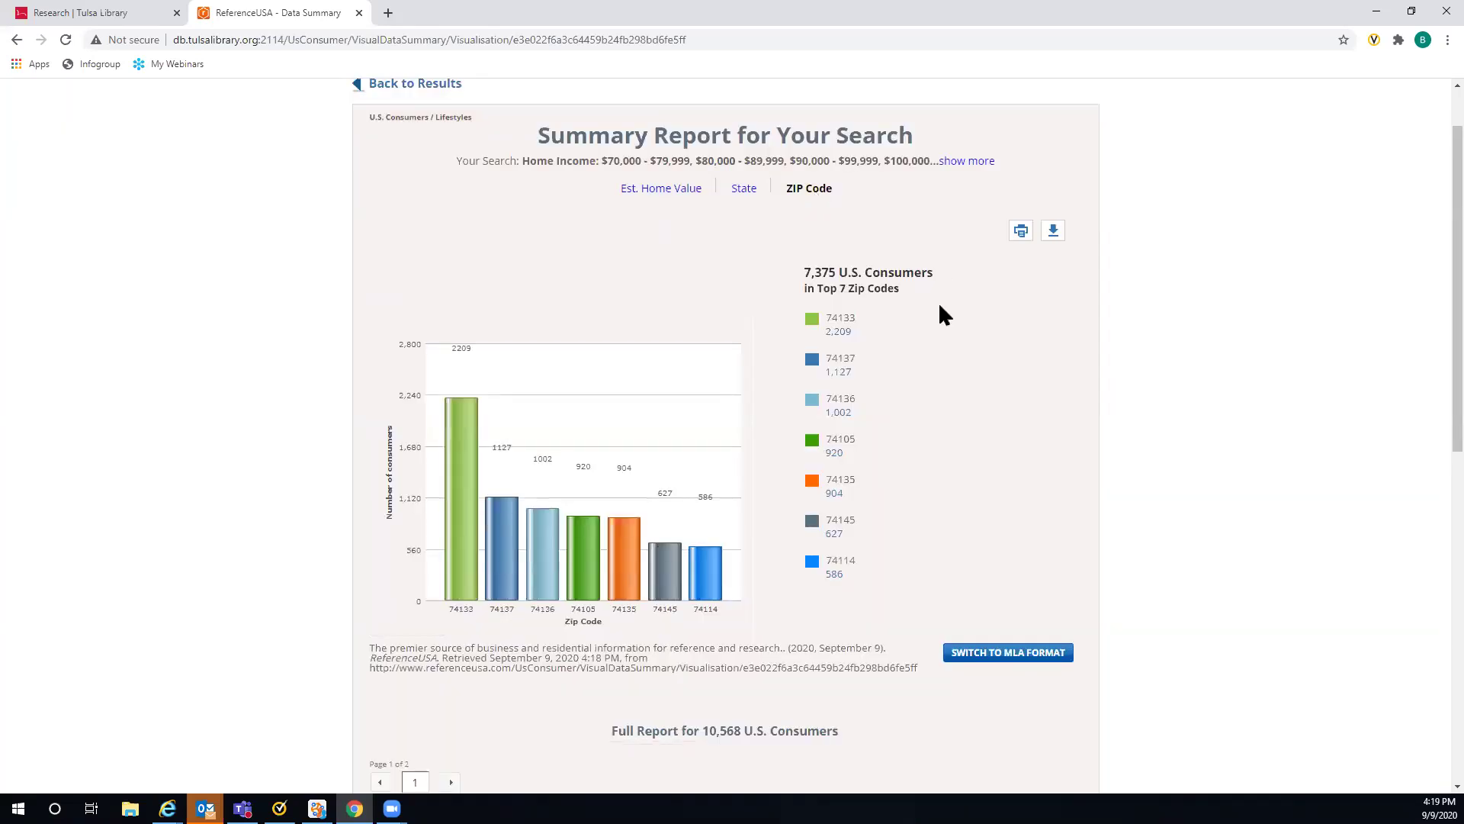
scroll(945, 314, "down", 1)
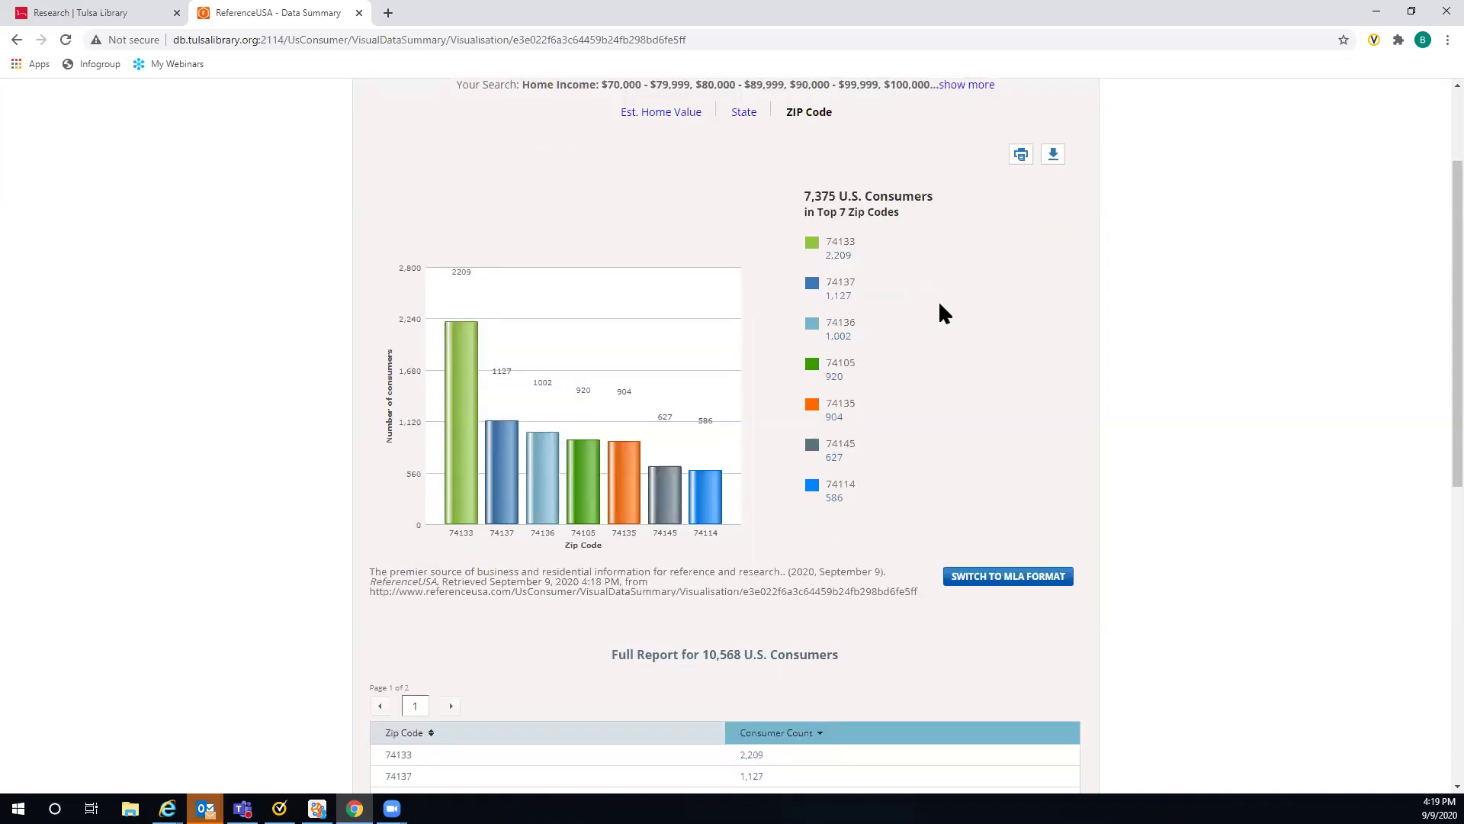
scroll(1085, 300, "down", 4)
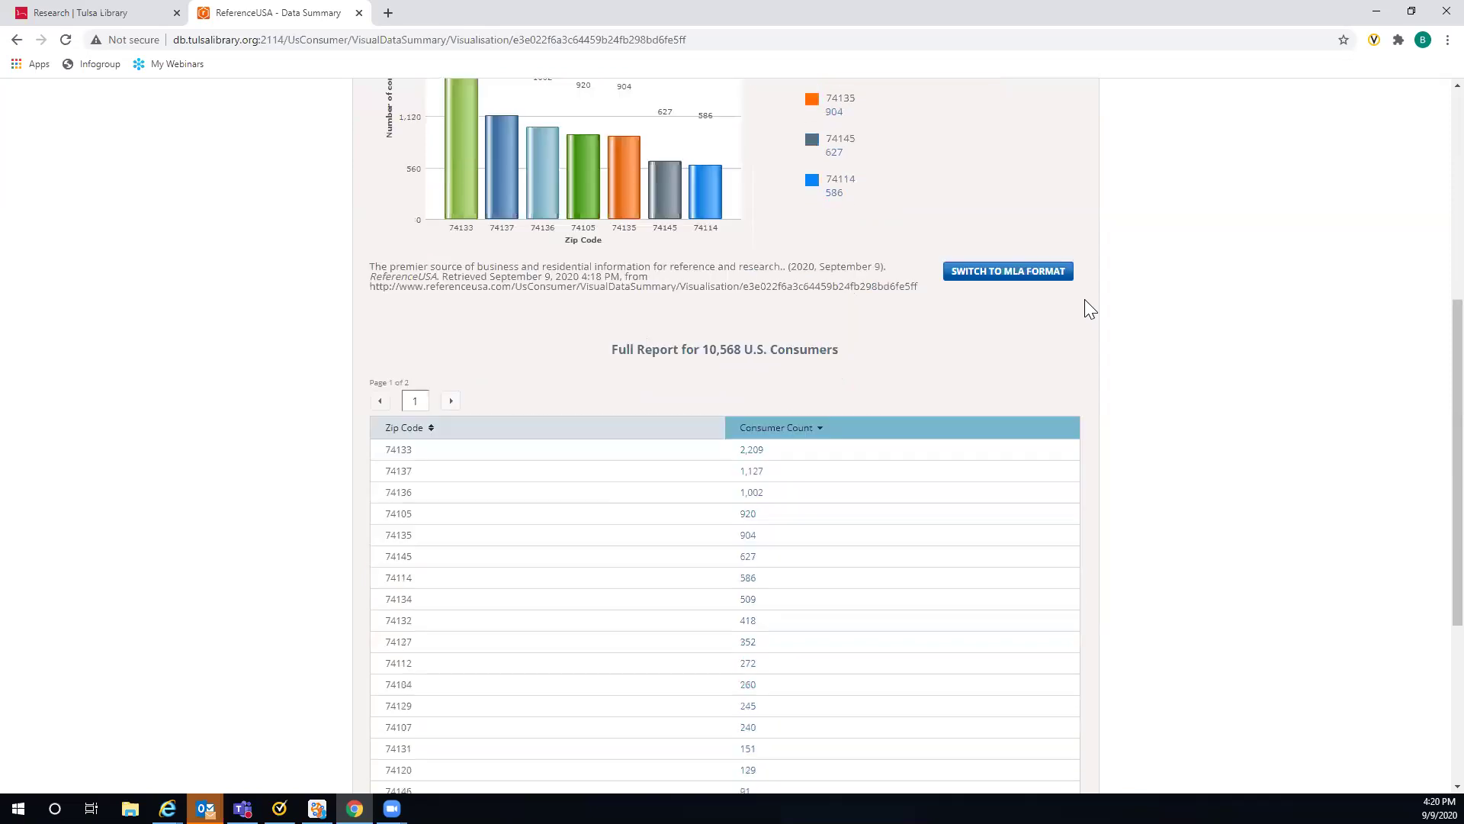
scroll(1086, 305, "down", 1)
scroll(1083, 302, "down", 1)
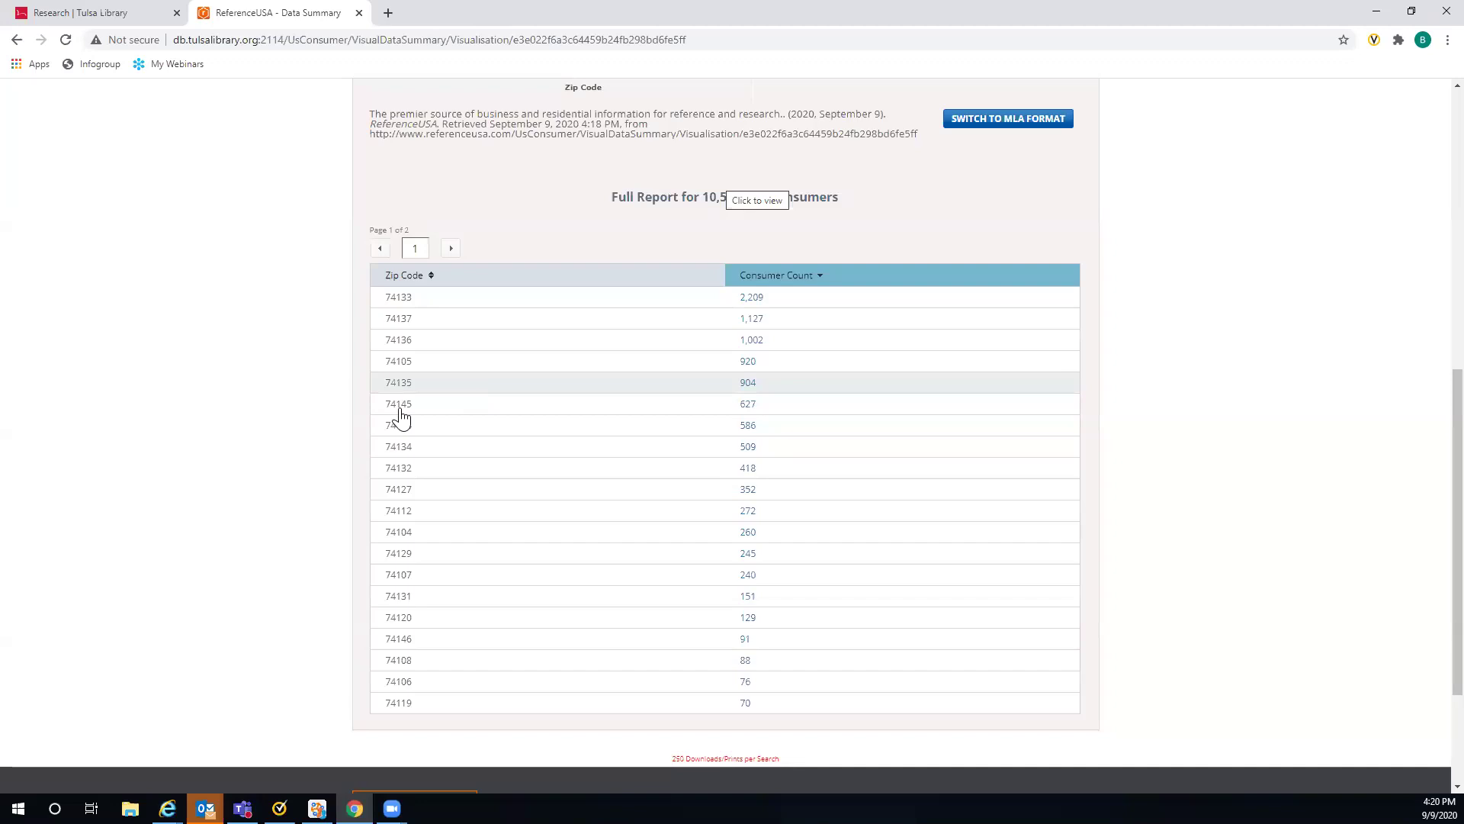
Step: View the consumers in ZIP code 74145 from the report, and return to the full list of search results
left_click(747, 406)
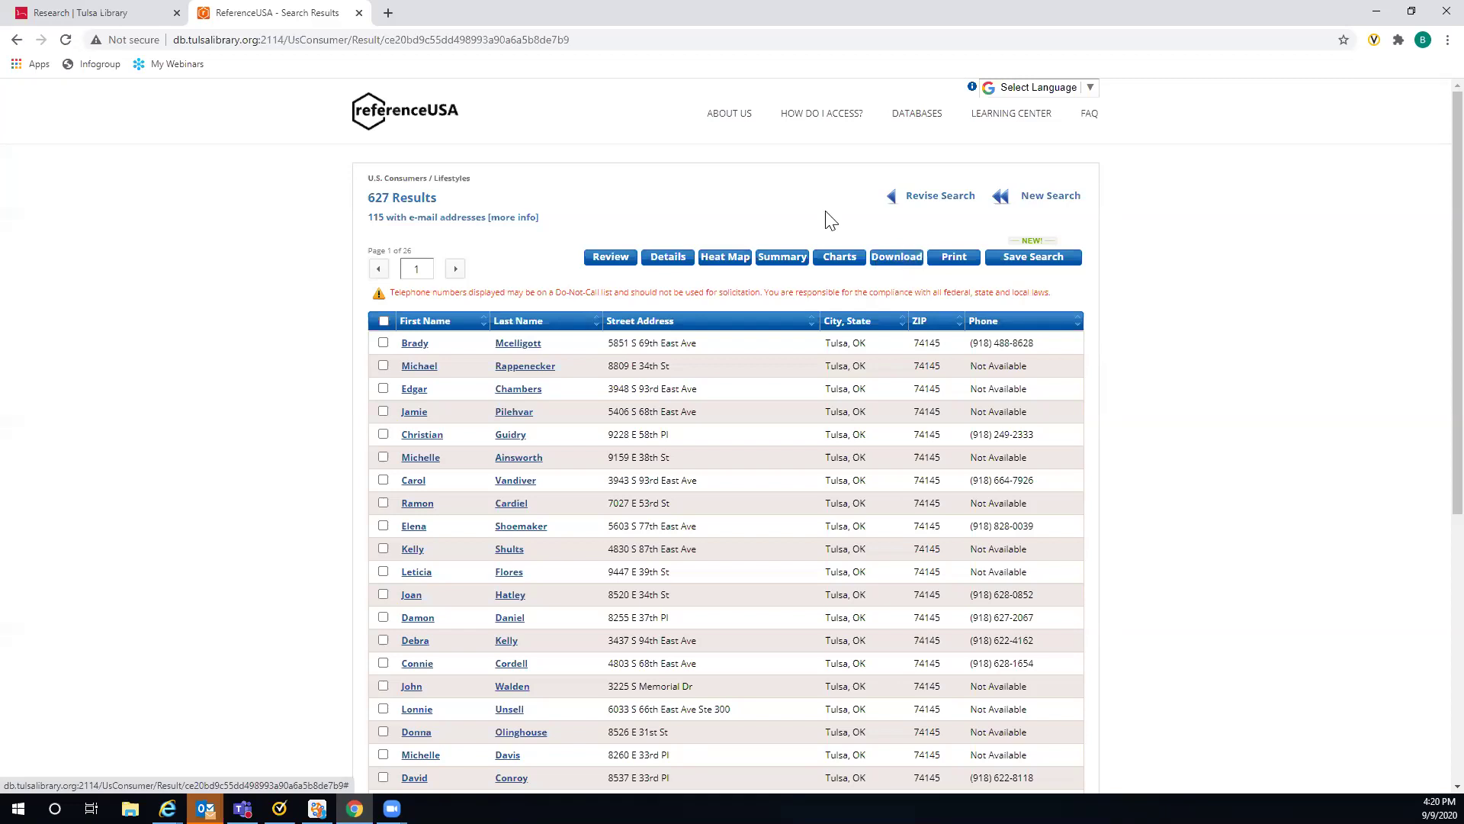
left_click(17, 40)
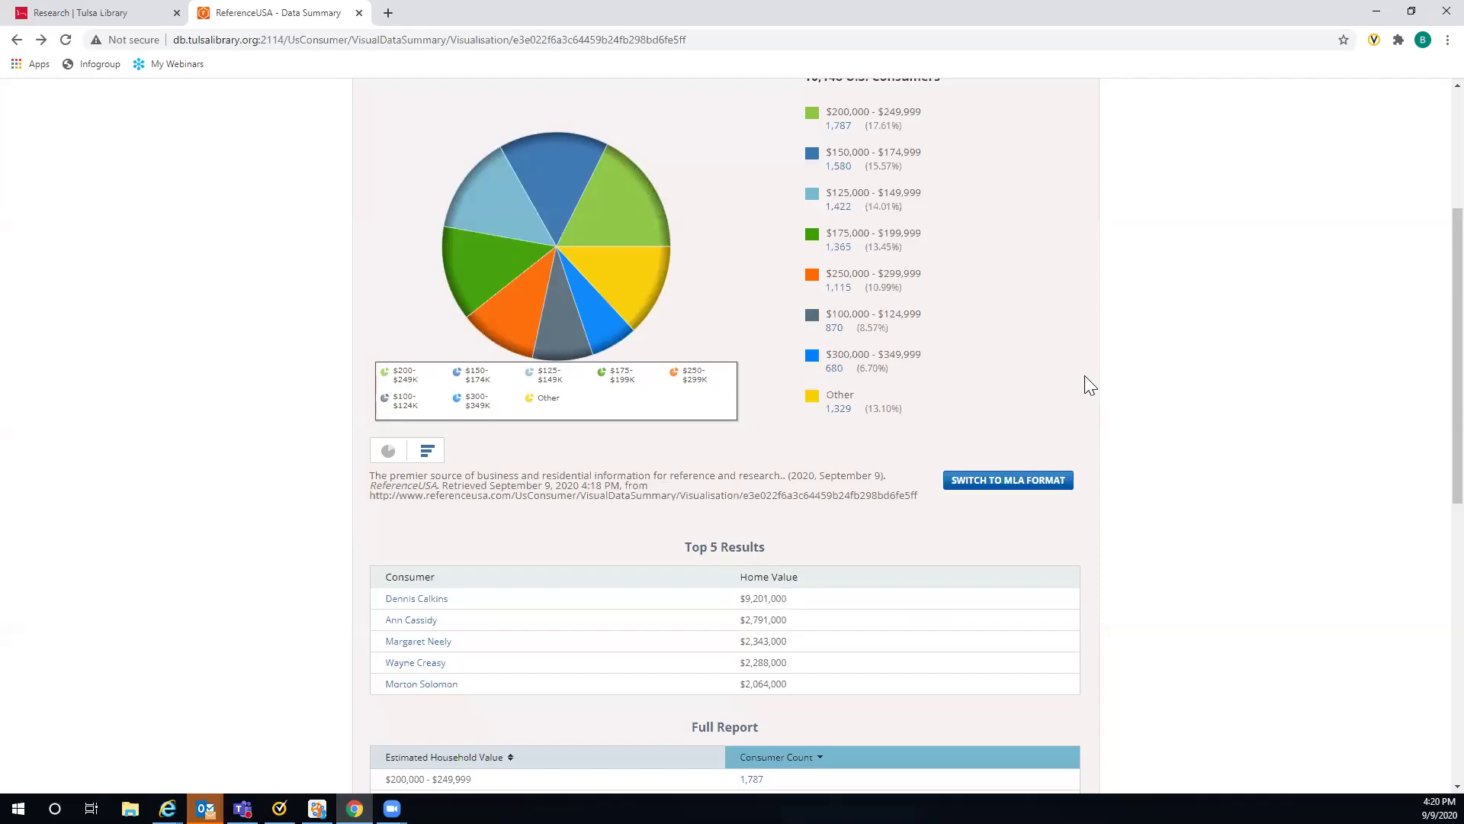
scroll(982, 344, "up", 3)
scroll(990, 338, "up", 2)
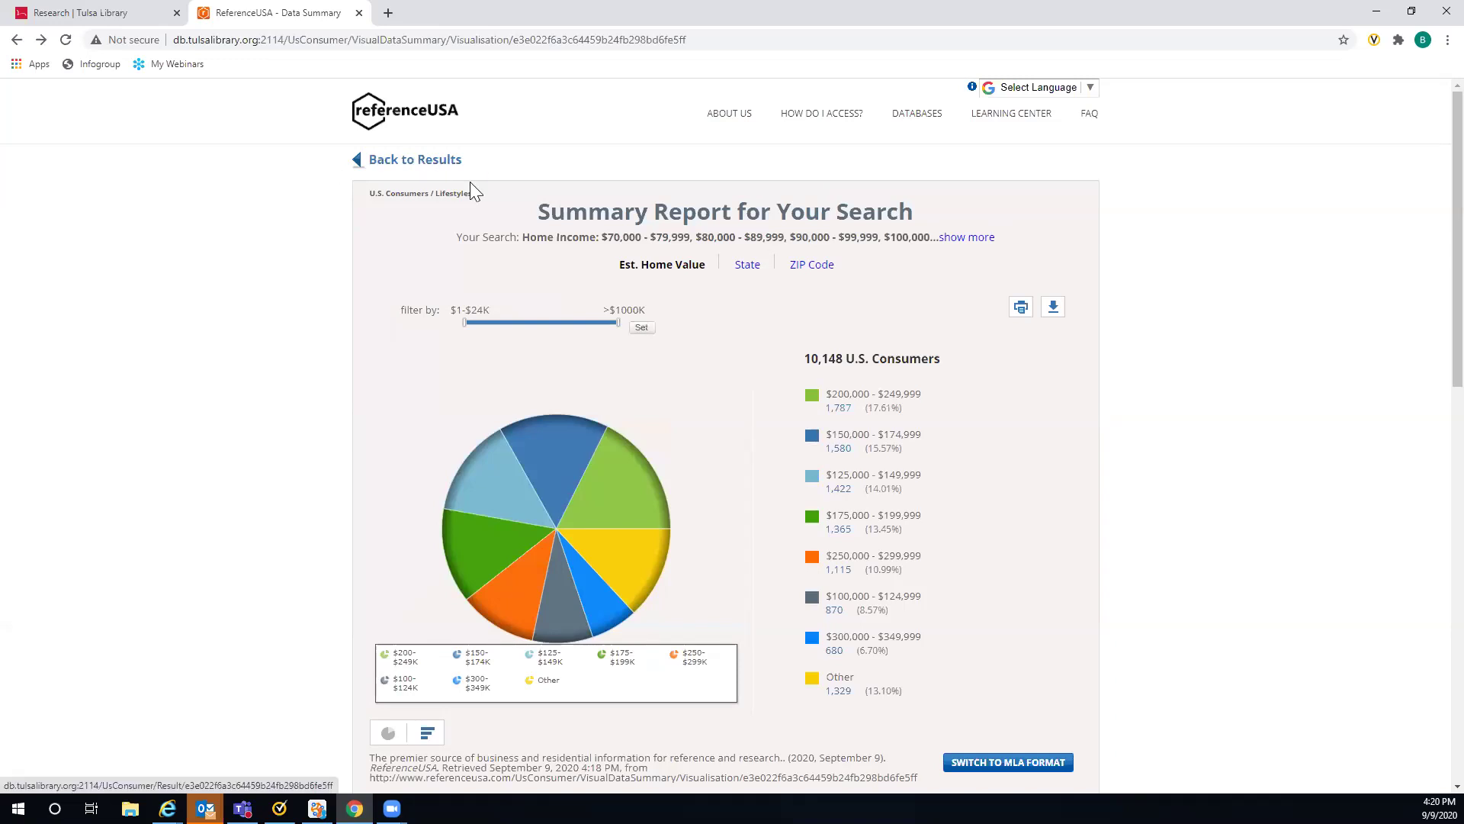
left_click(430, 174)
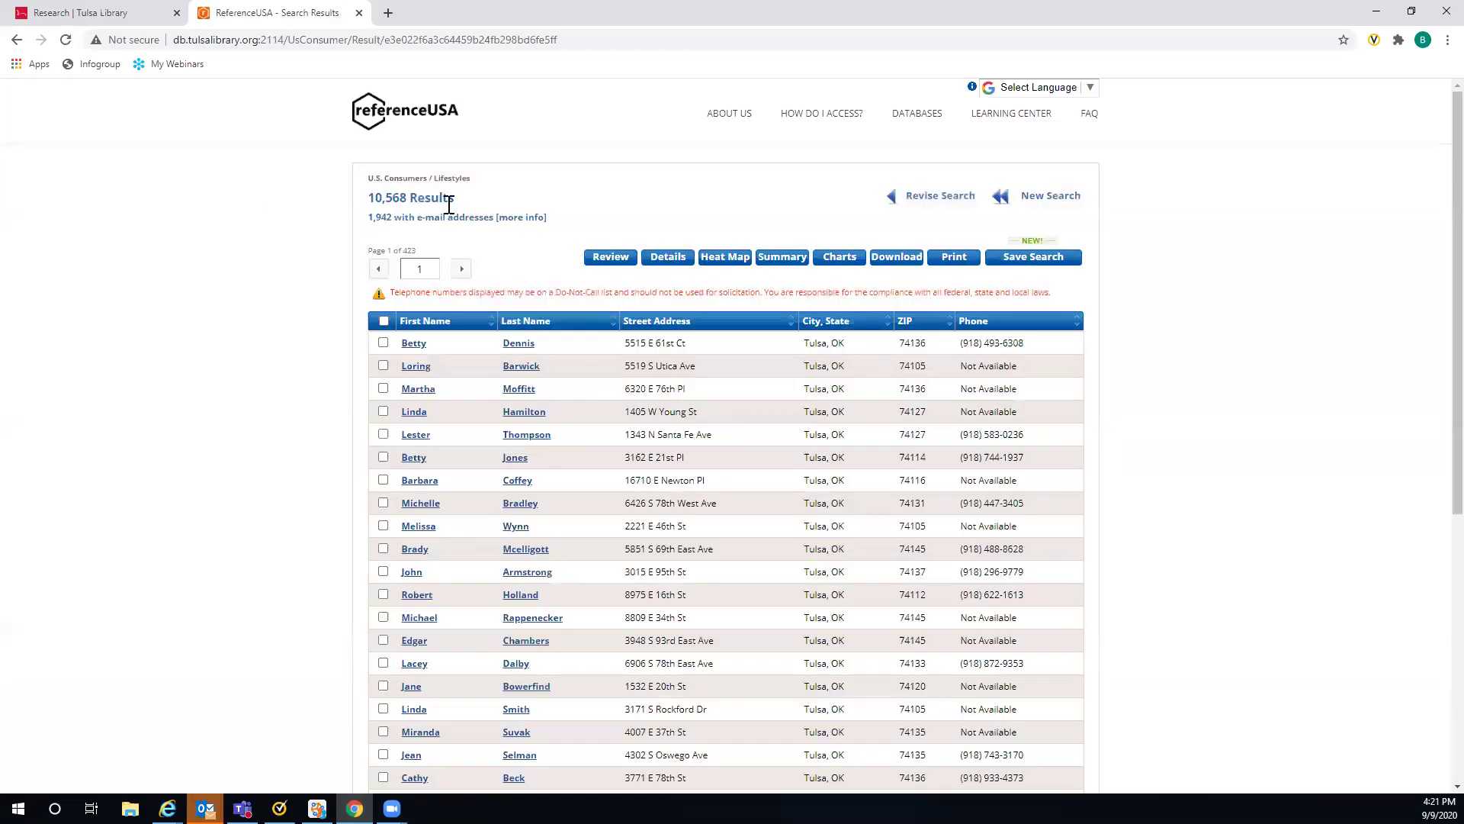
Step: Generate a heat map of the results by location and examine the density and the tallies by ZIP code
left_click(711, 263)
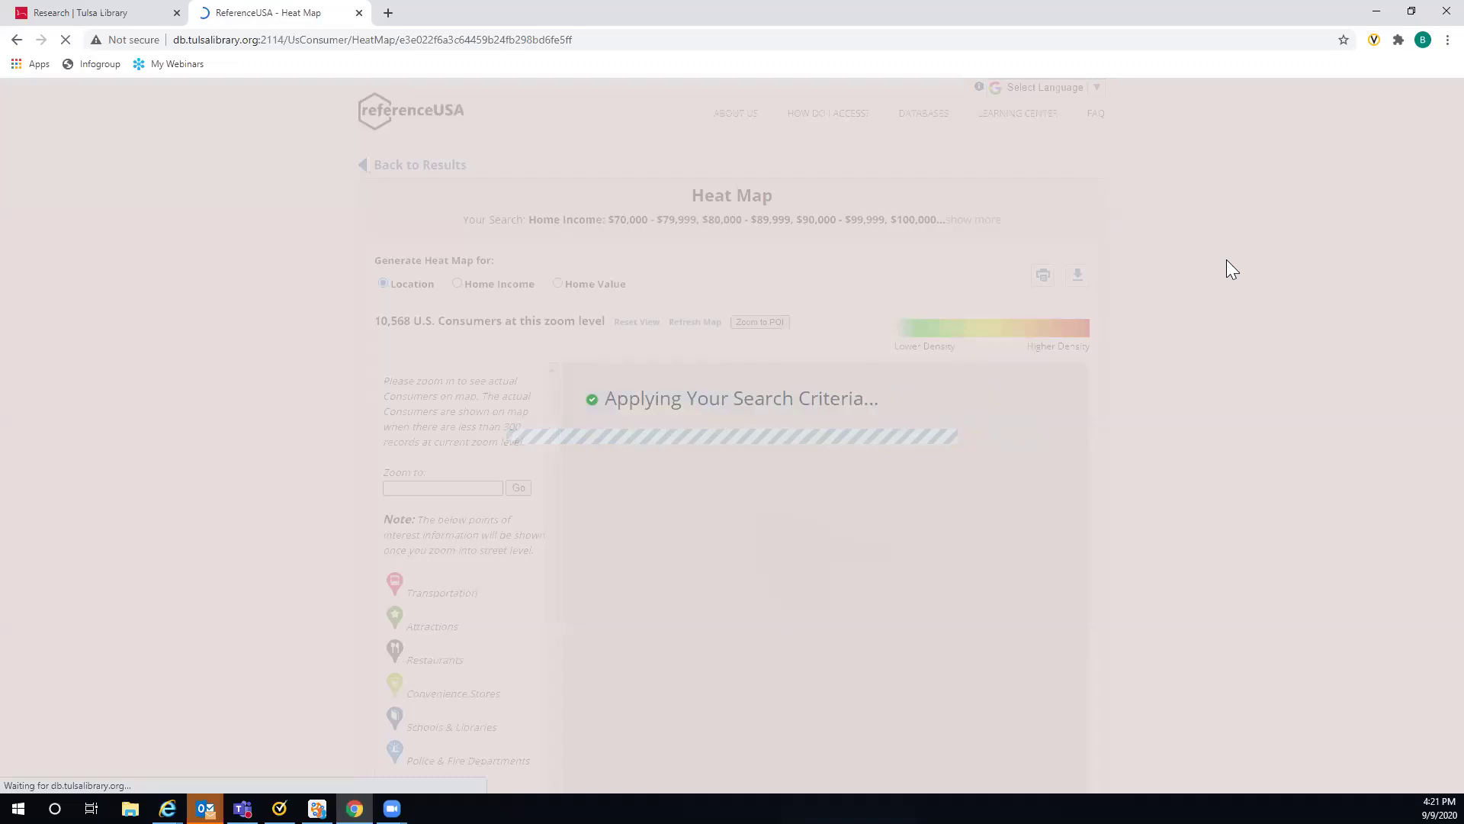
scroll(1232, 270, "down", 3)
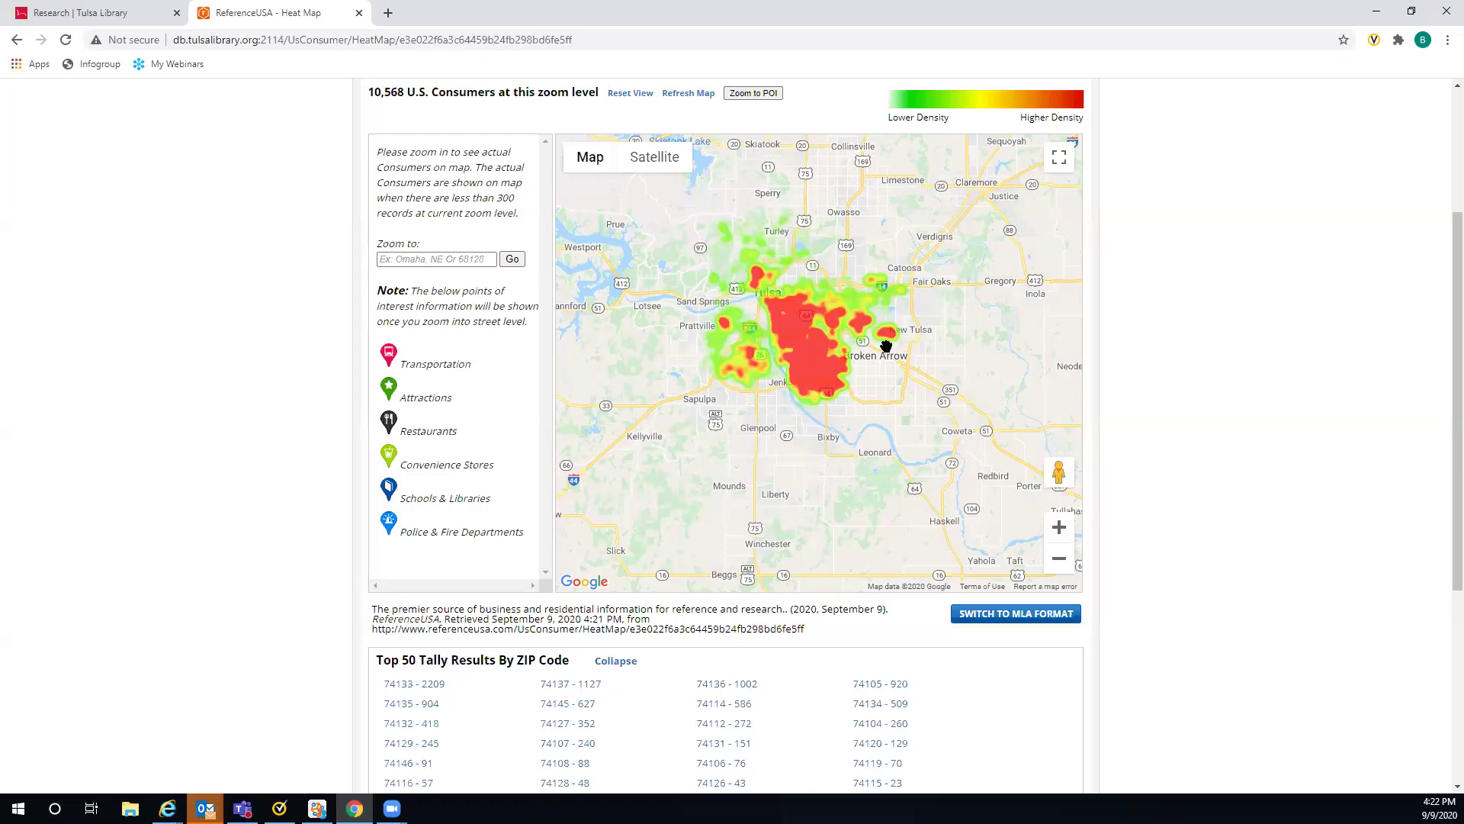
scroll(1192, 350, "down", 1)
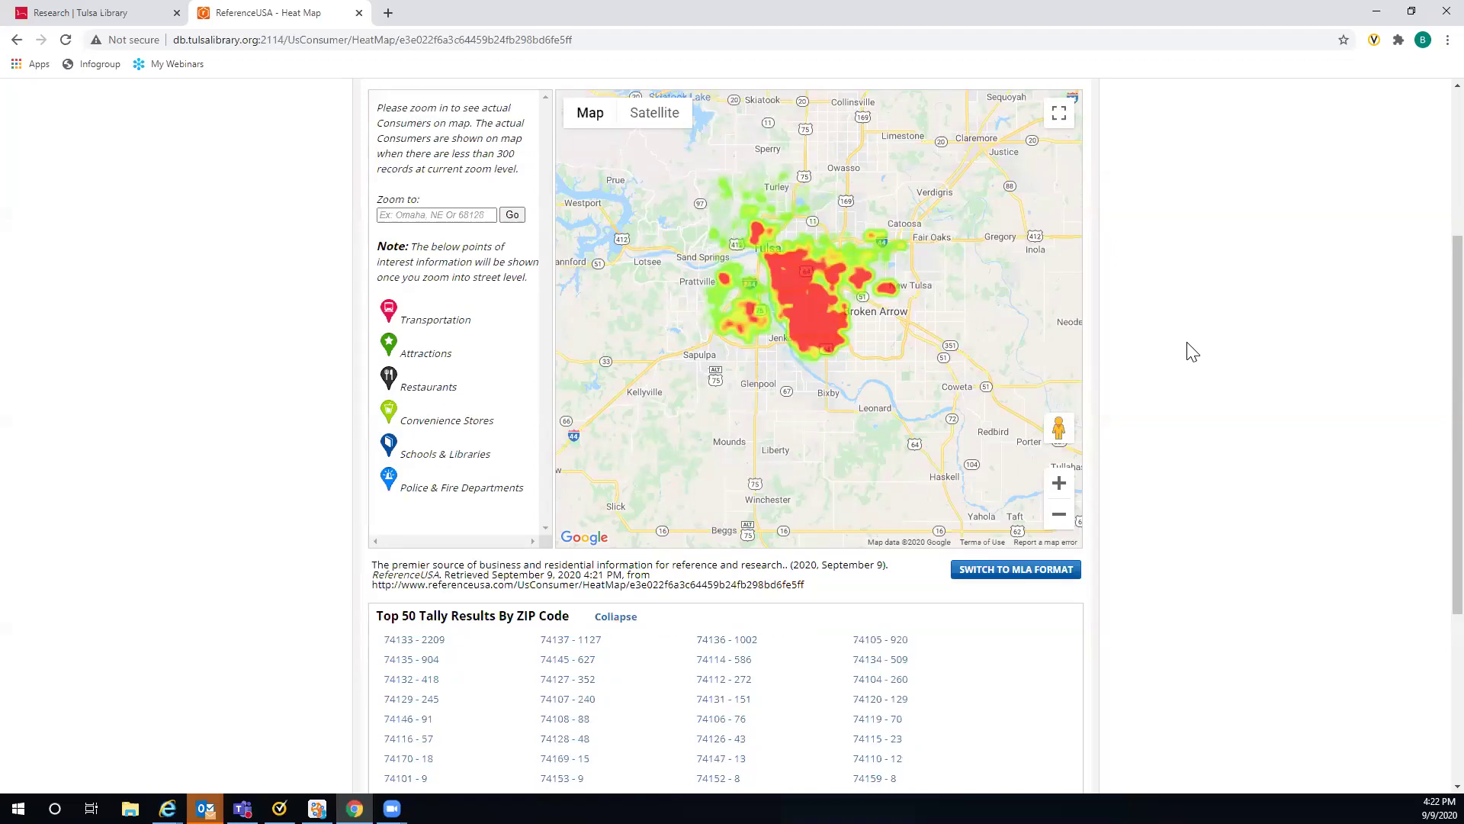
scroll(1192, 351, "down", 2)
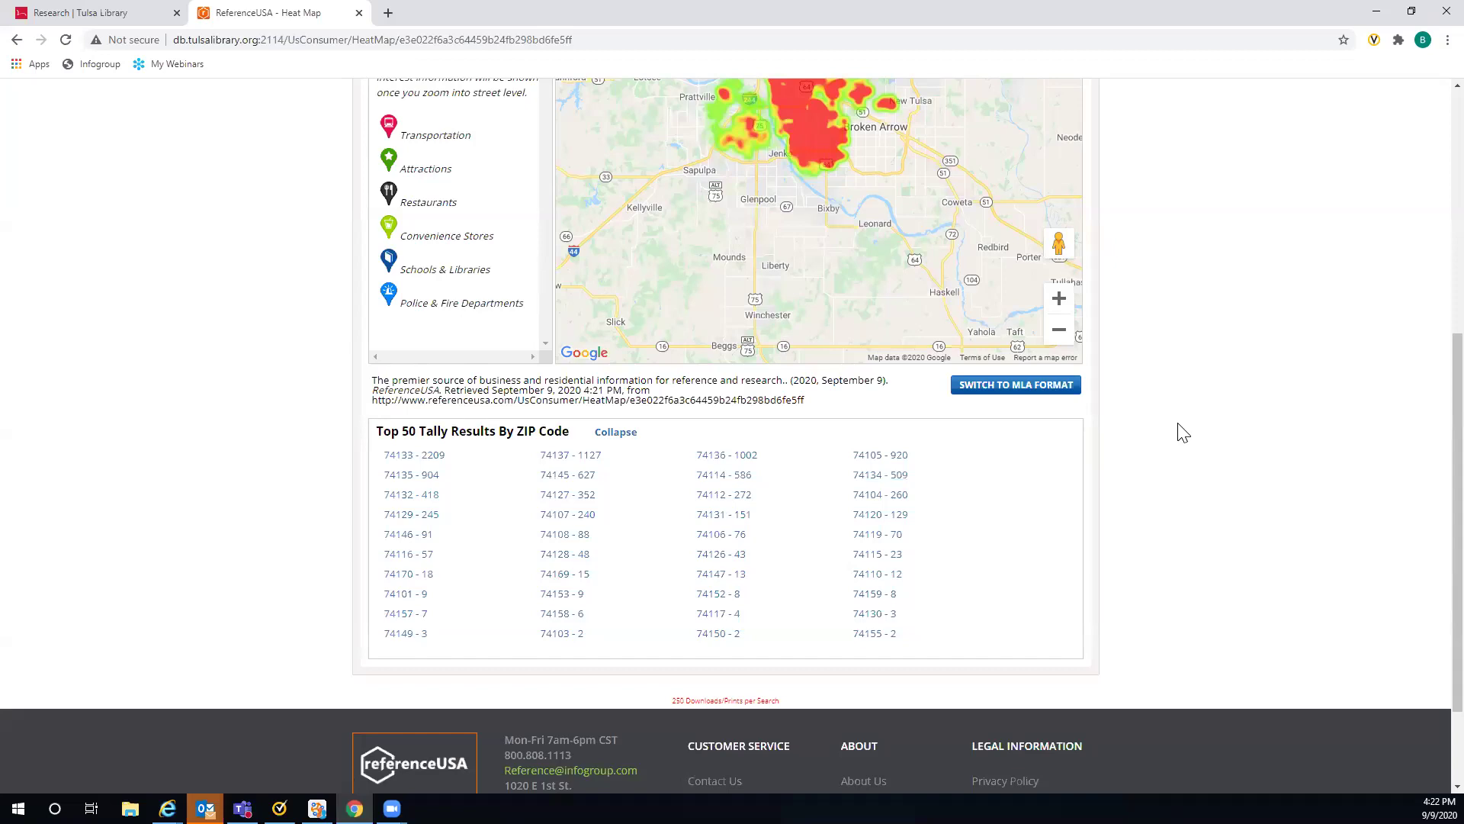
scroll(1183, 432, "up", 3)
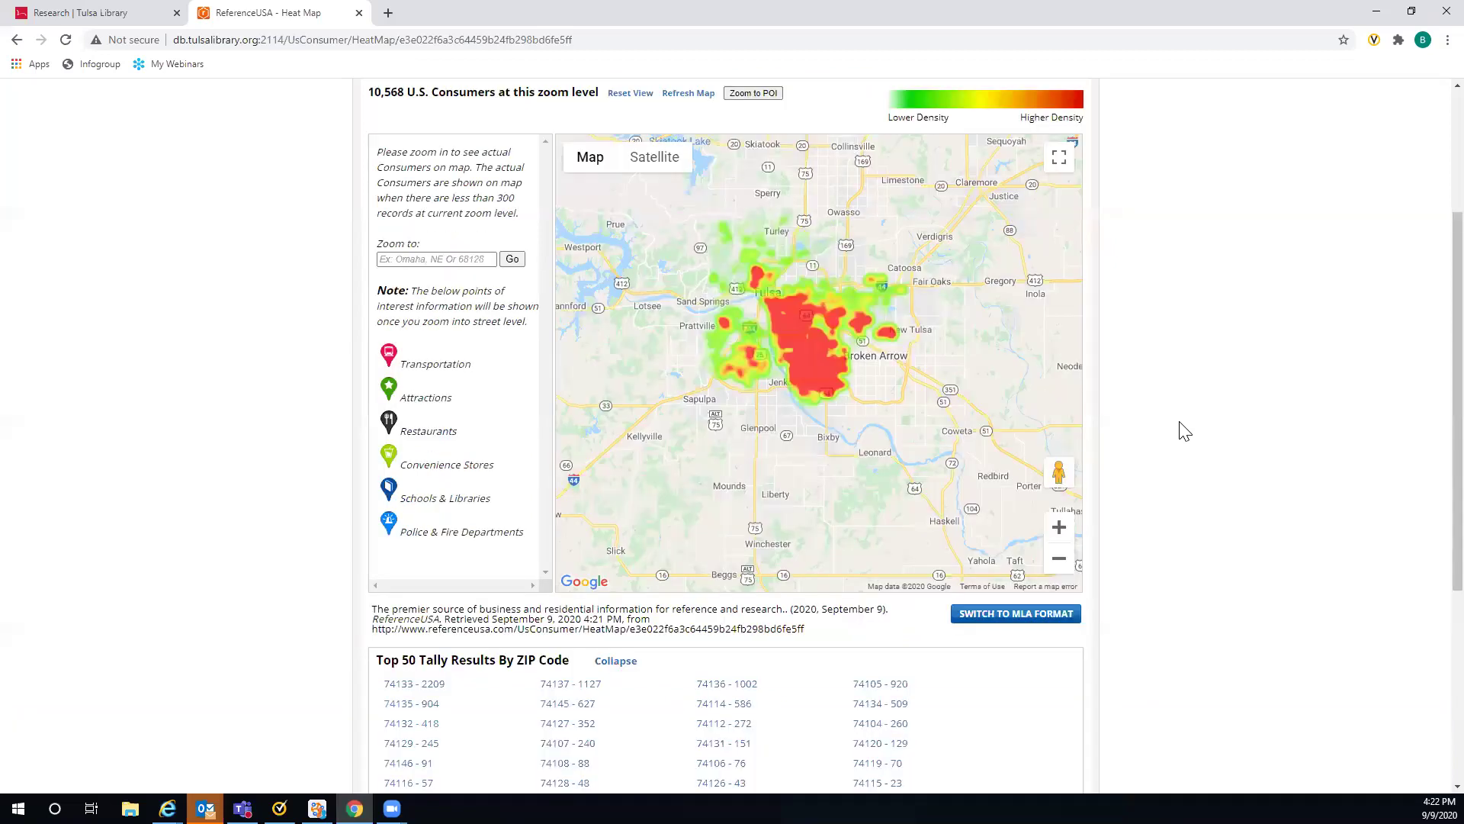
scroll(1184, 432, "up", 1)
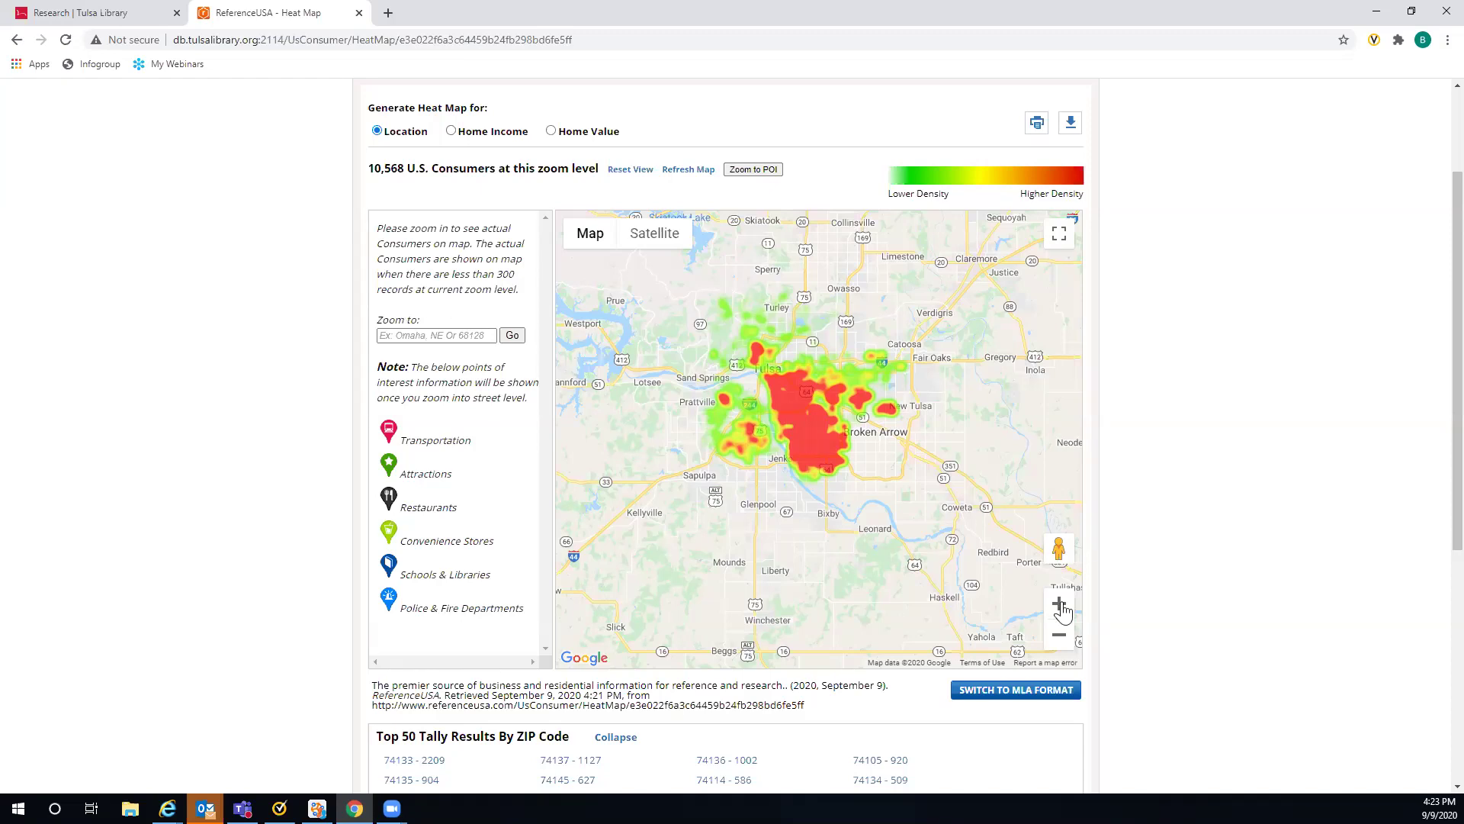
Step: Zoom the location heat map in on the area north of downtown Tulsa until individual consumers are plotted, and look over the neighbourhoods eastward
left_click_drag(757, 440, 844, 562)
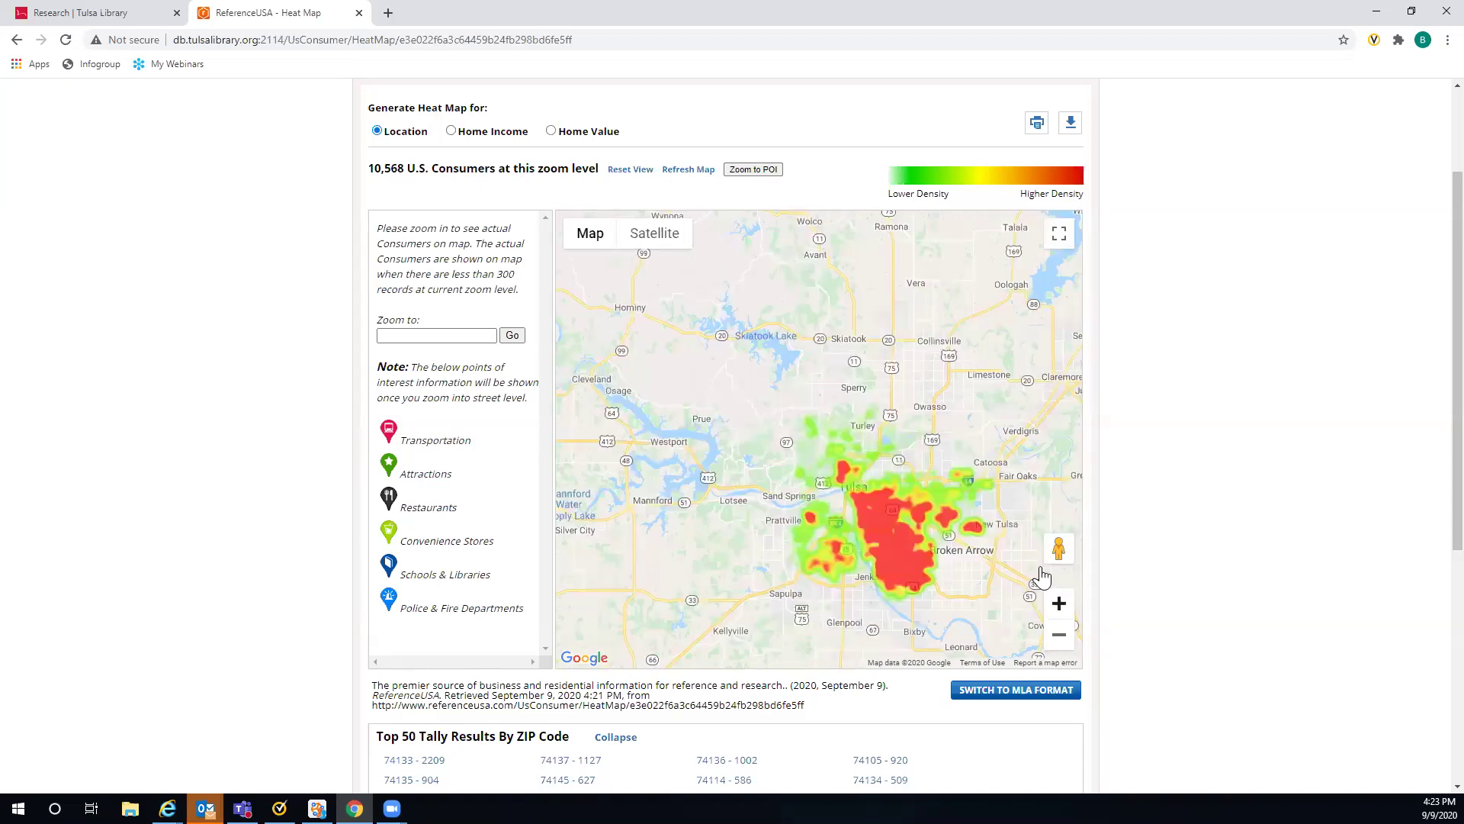
left_click(1058, 605)
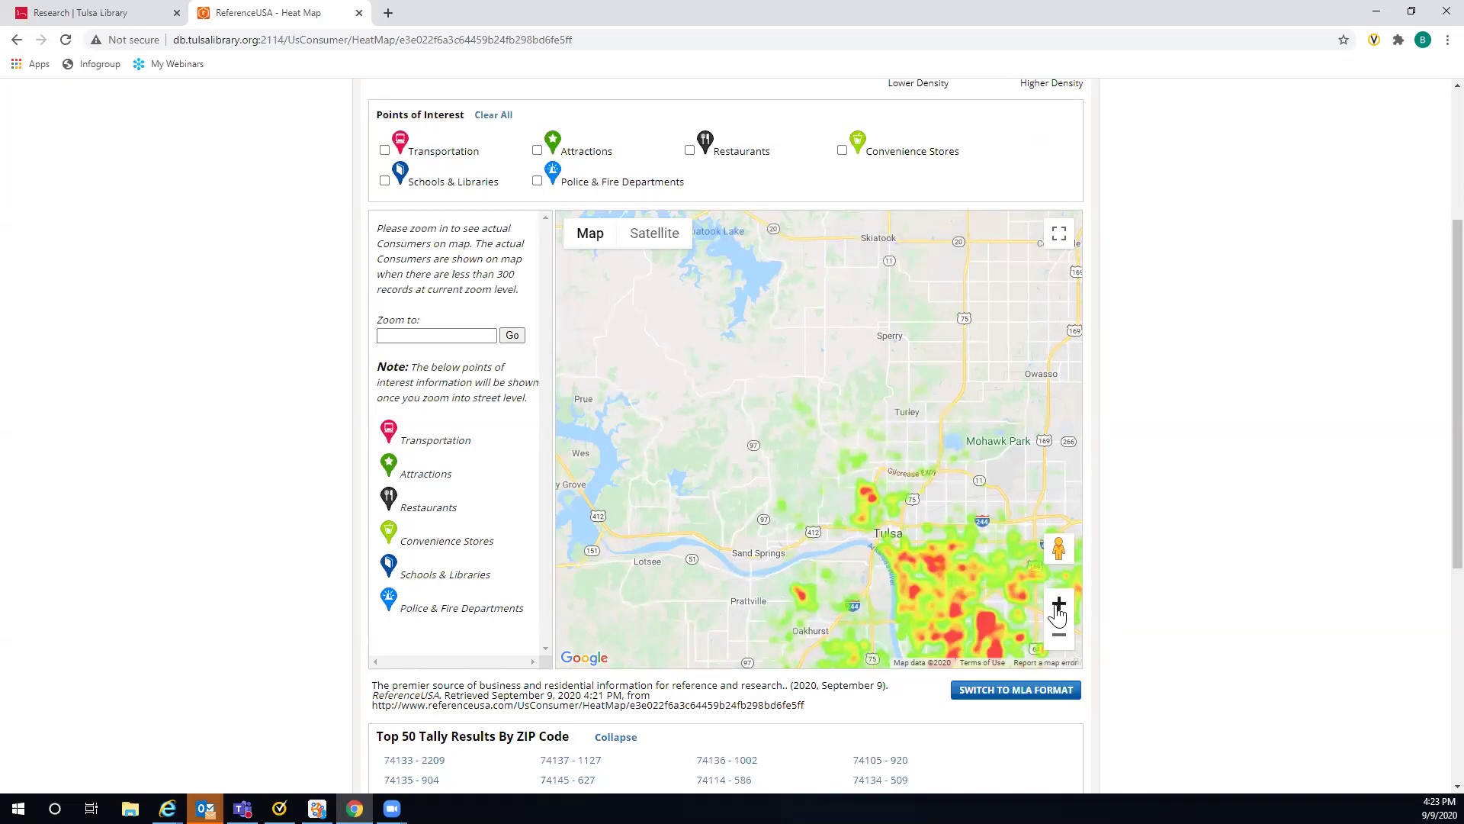
left_click(1057, 608)
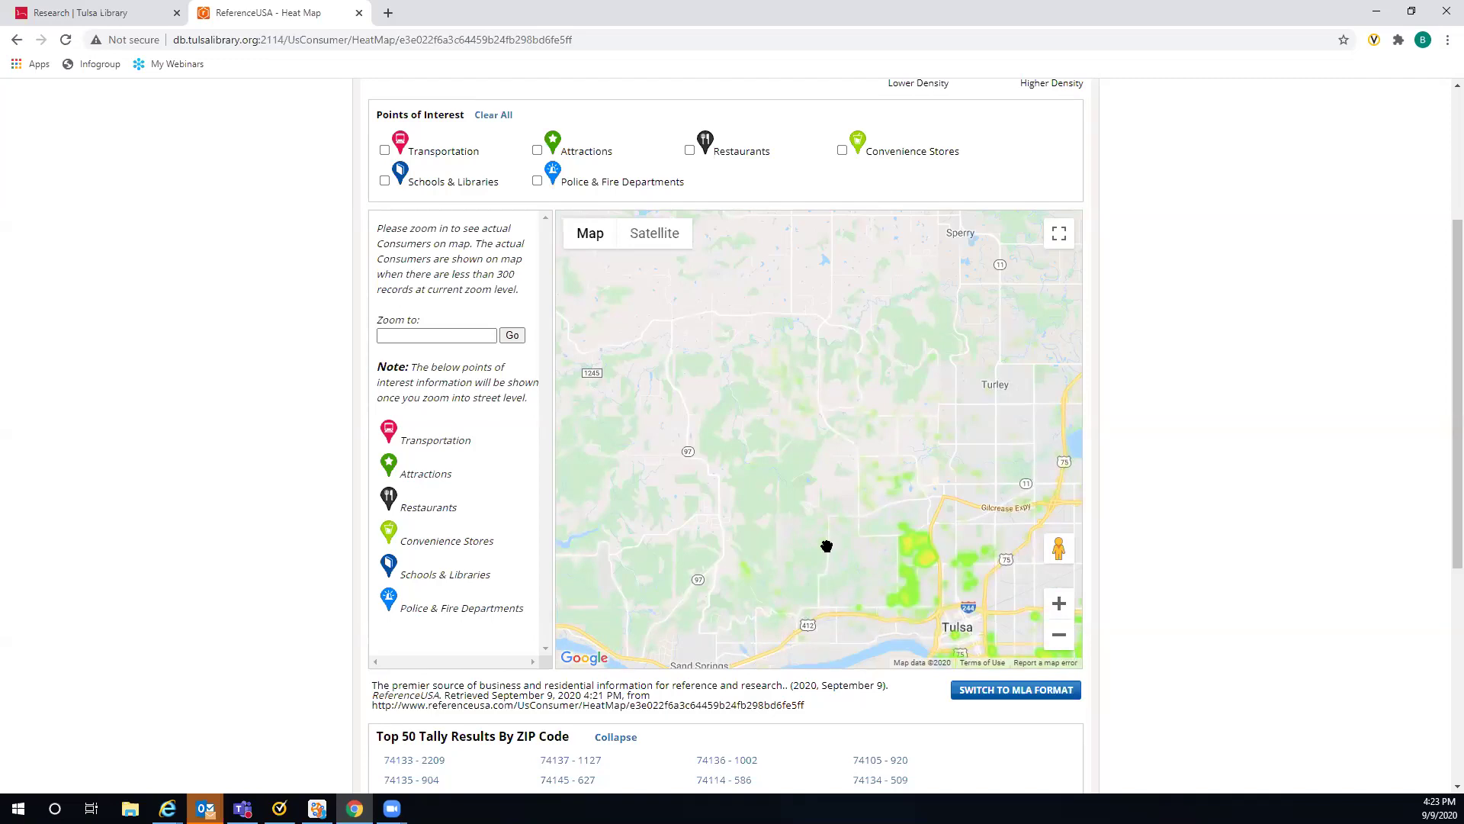
left_click_drag(826, 546, 776, 498)
left_click(1060, 606)
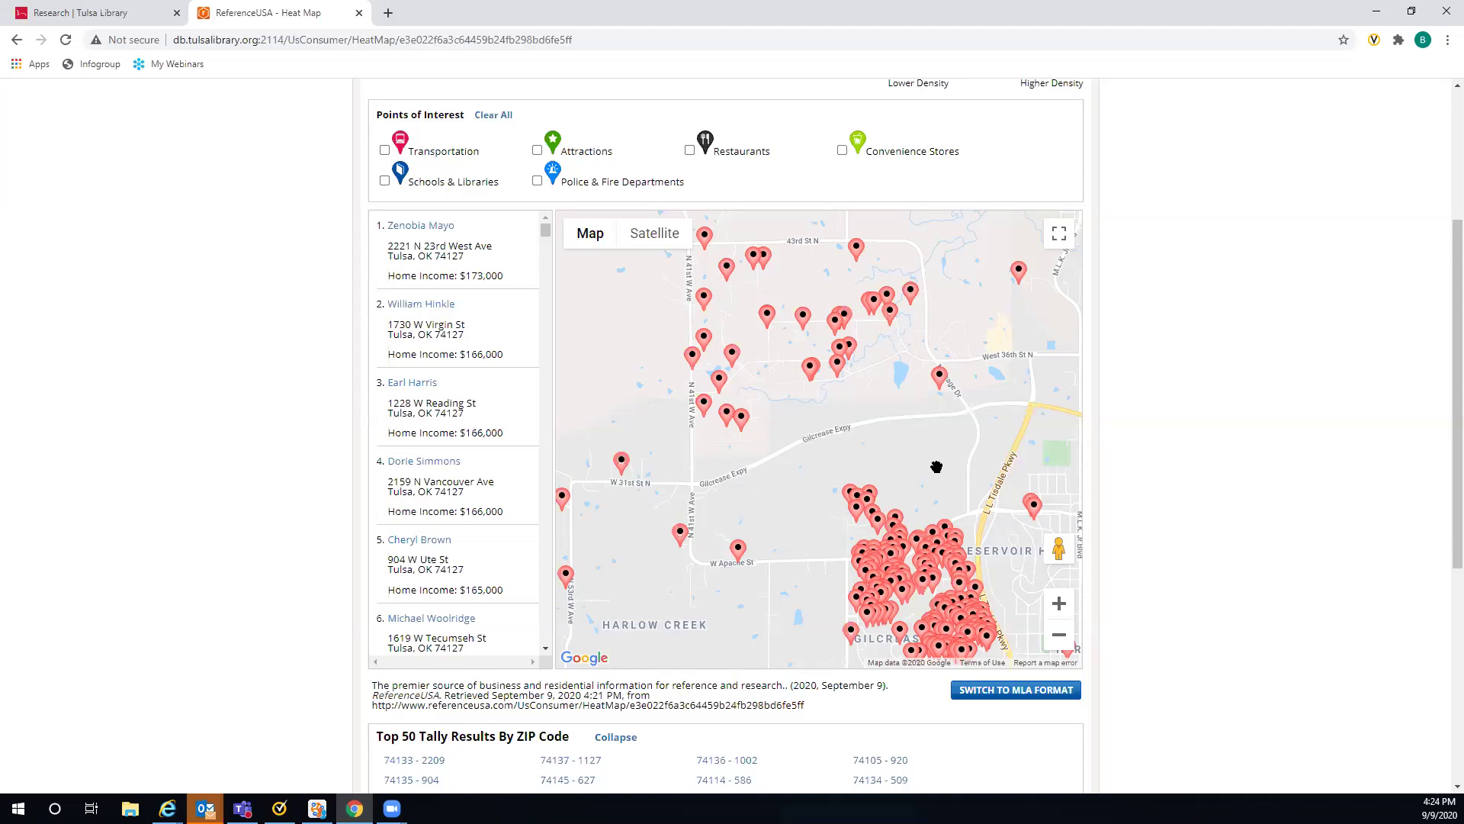
left_click_drag(712, 454, 696, 451)
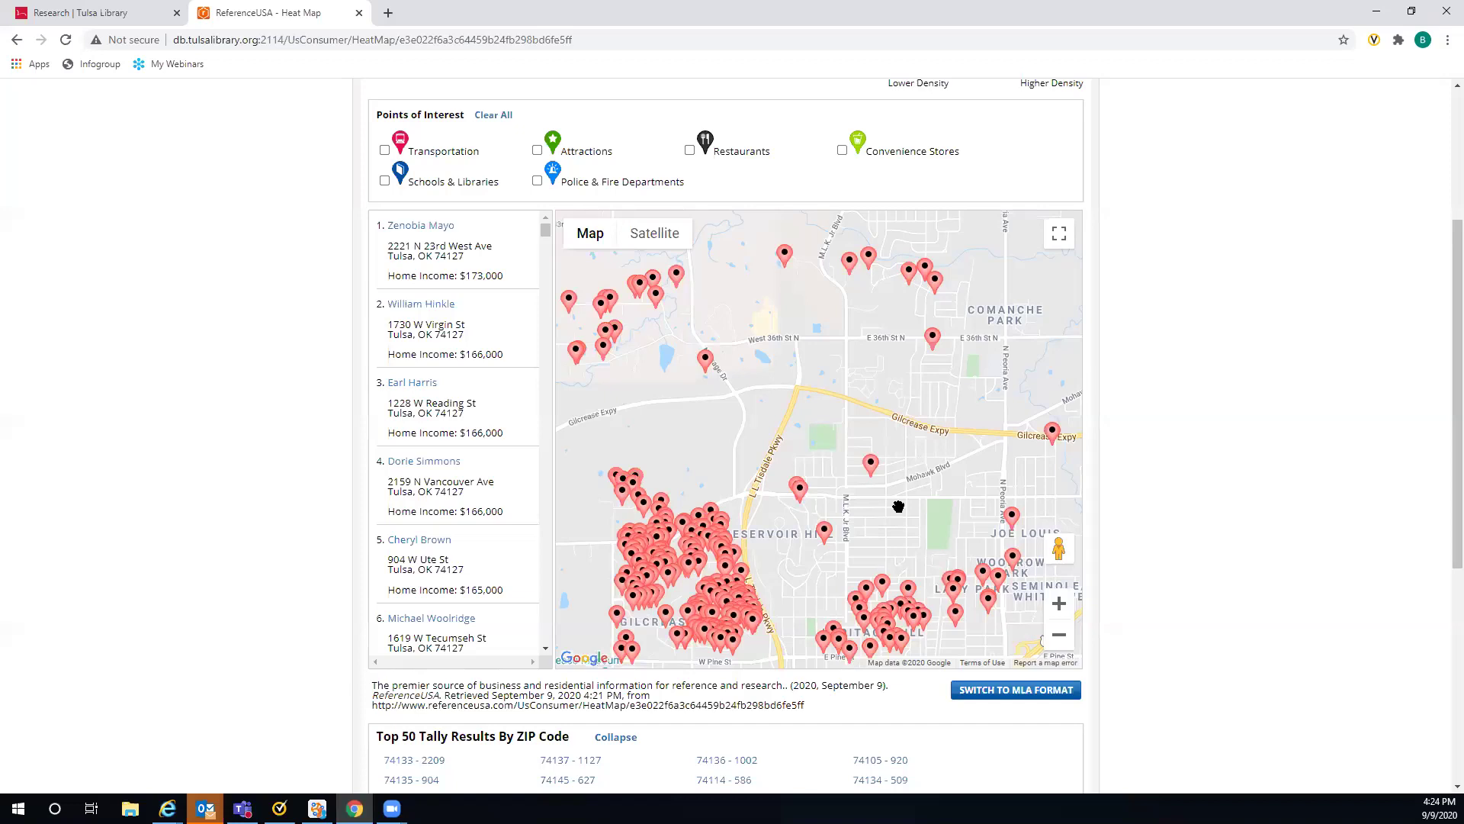
left_click_drag(898, 507, 716, 491)
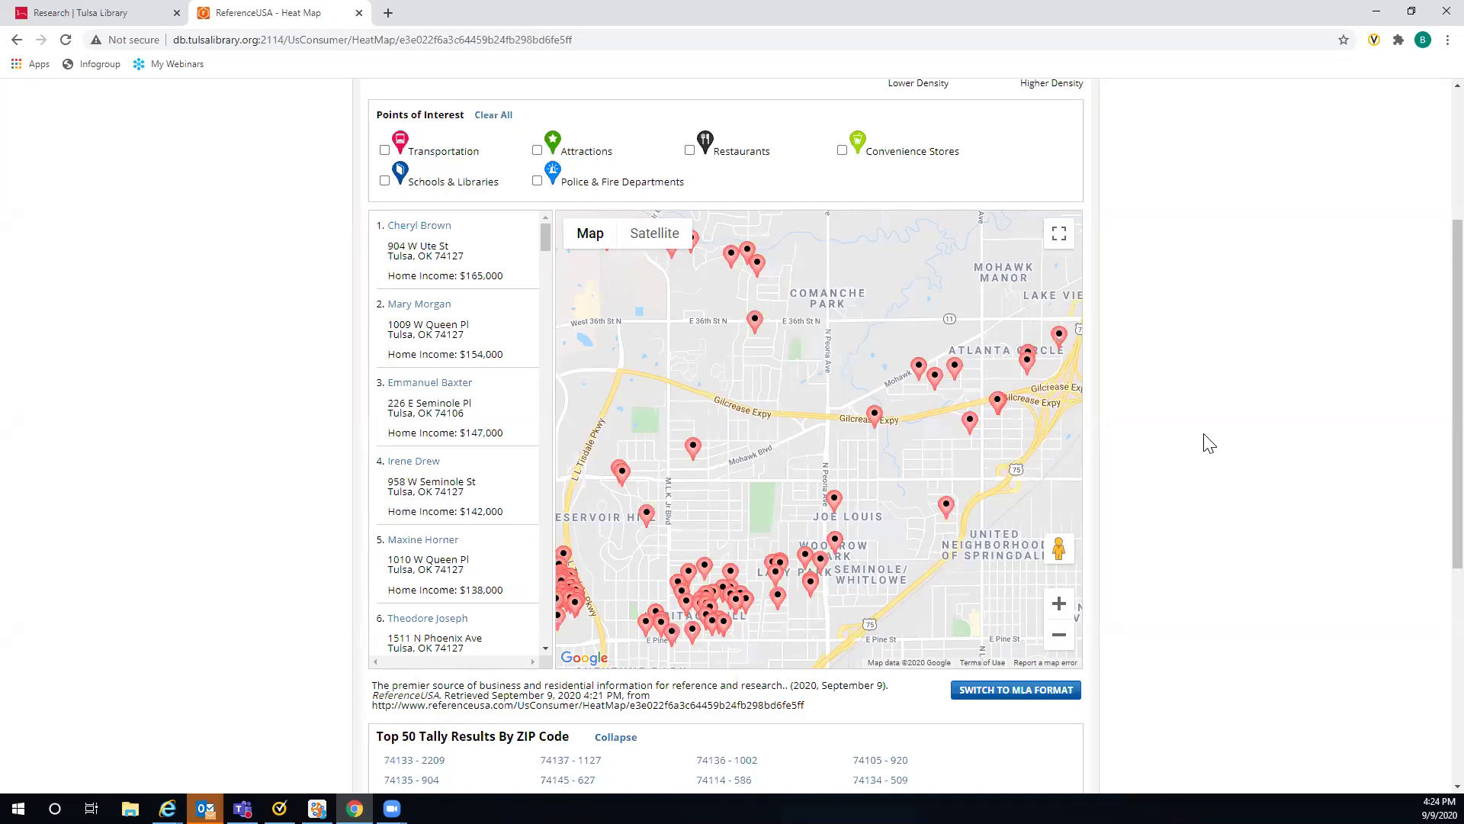
Step: Regenerate the heat map for Home Income and zoom in to see individual consumers
scroll(1208, 438, "up", 1)
scroll(1005, 310, "up", 3)
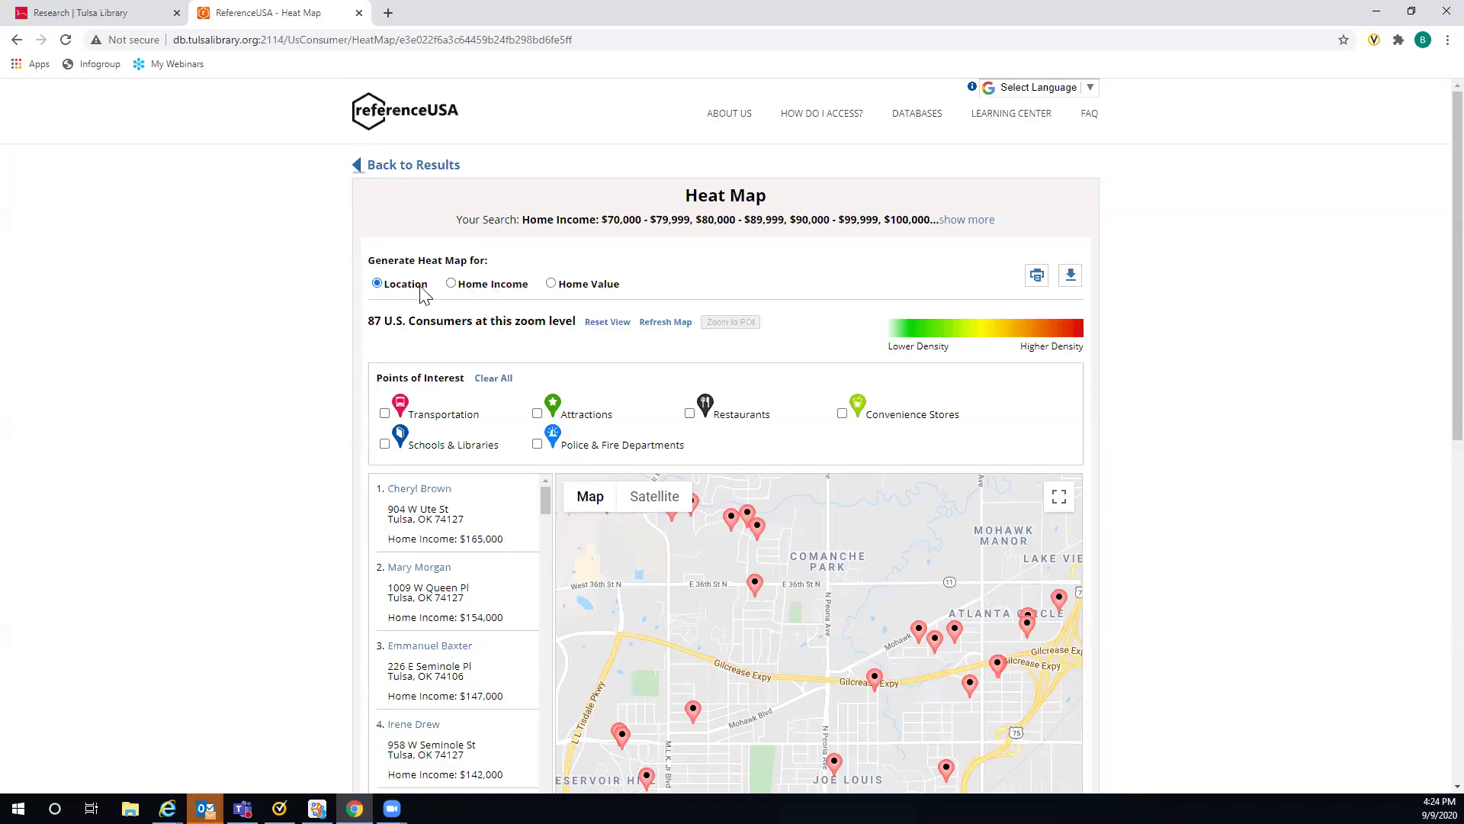
left_click(451, 283)
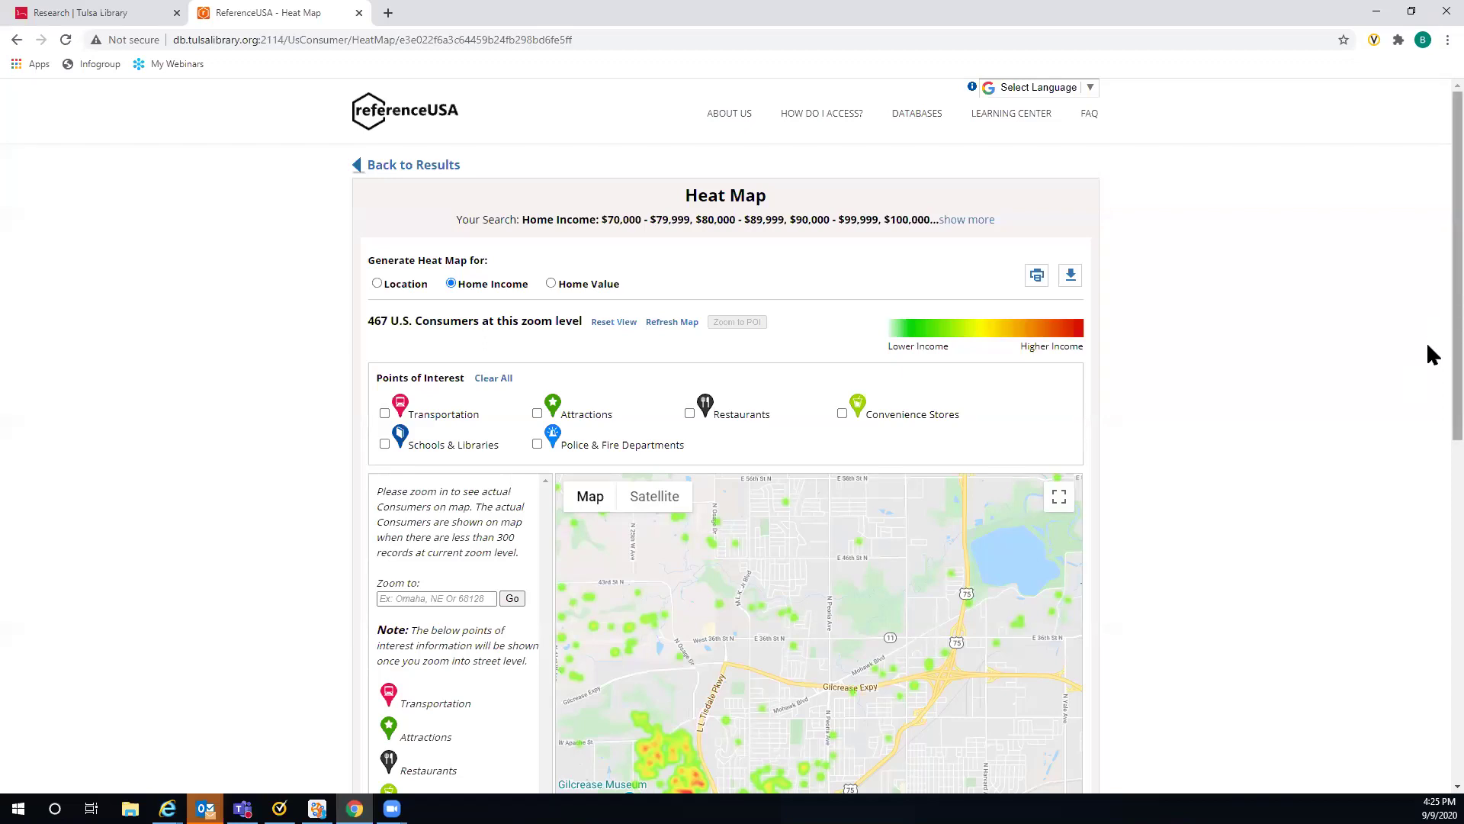
scroll(1210, 334, "down", 3)
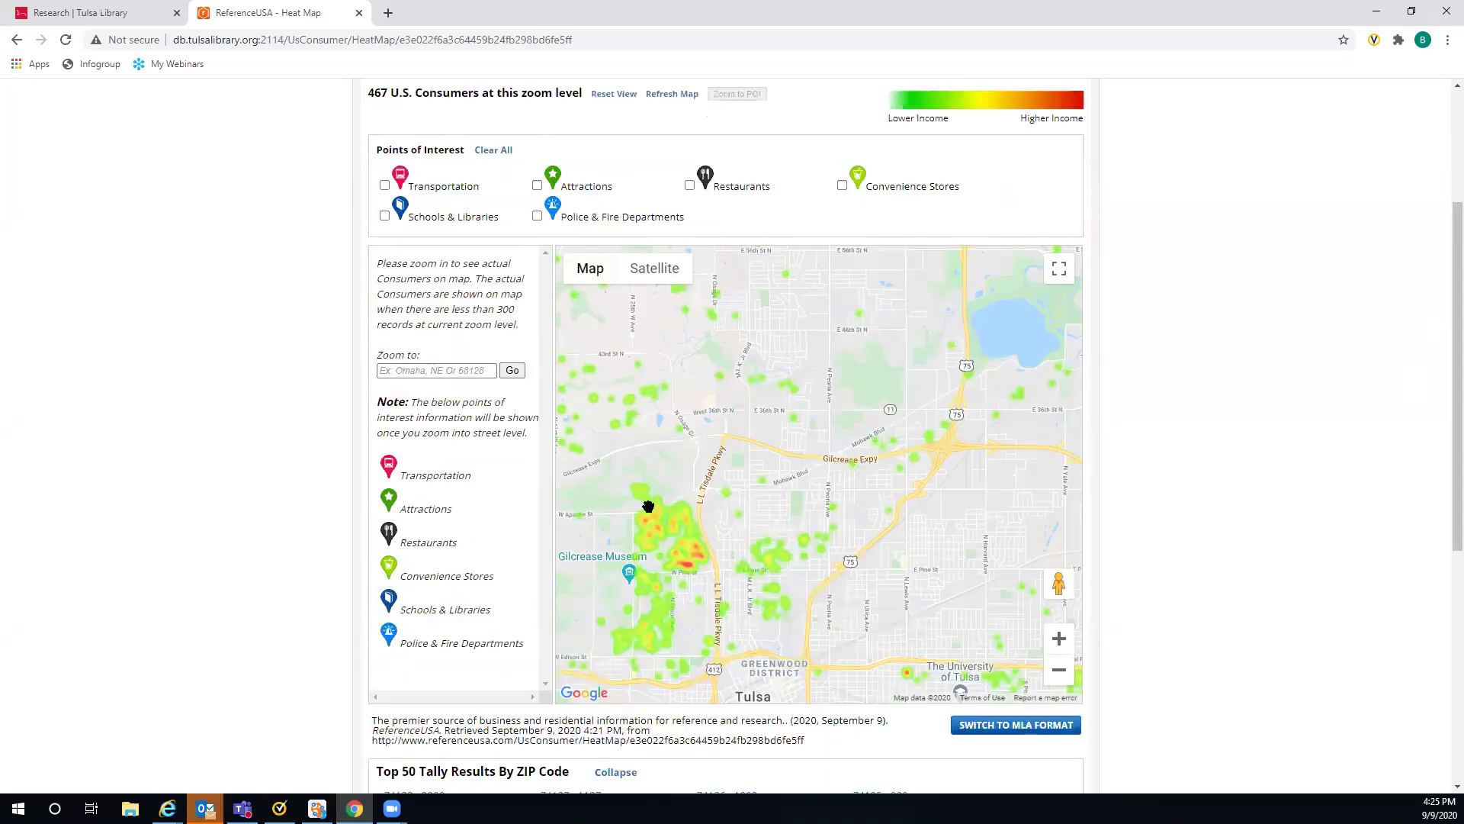
left_click(1059, 639)
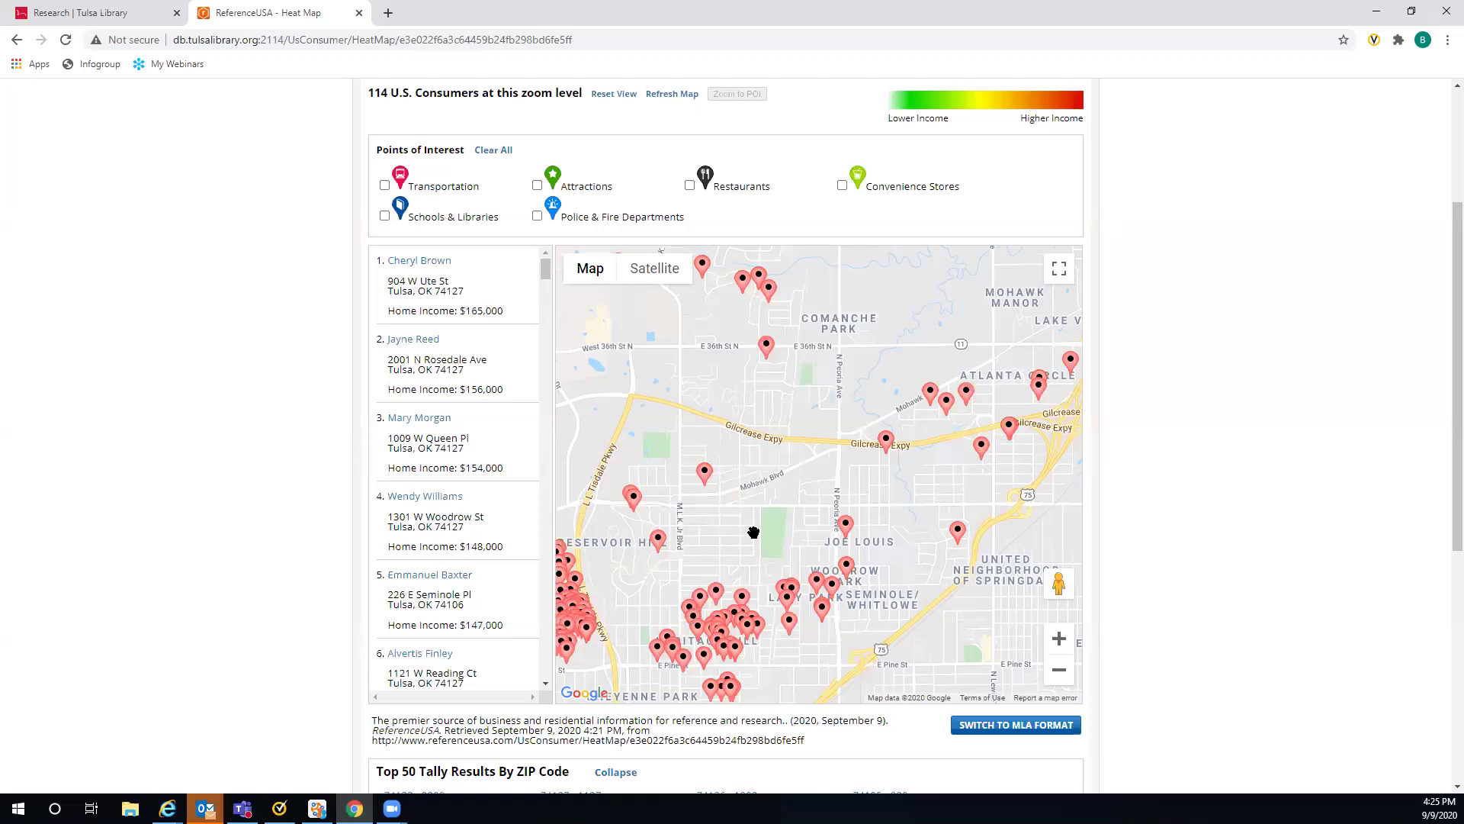
scroll(1228, 414, "up", 1)
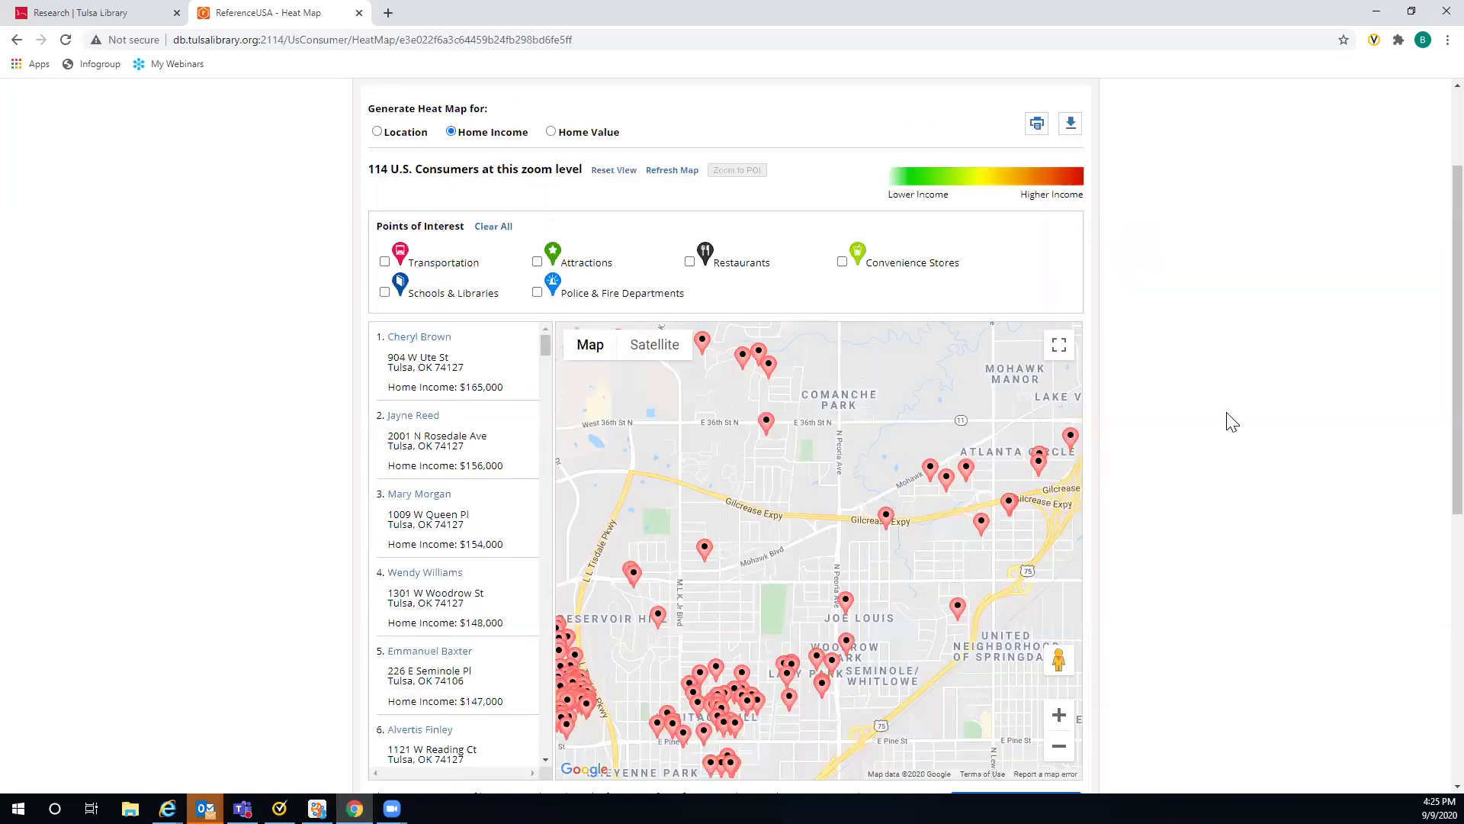
scroll(1228, 414, "up", 2)
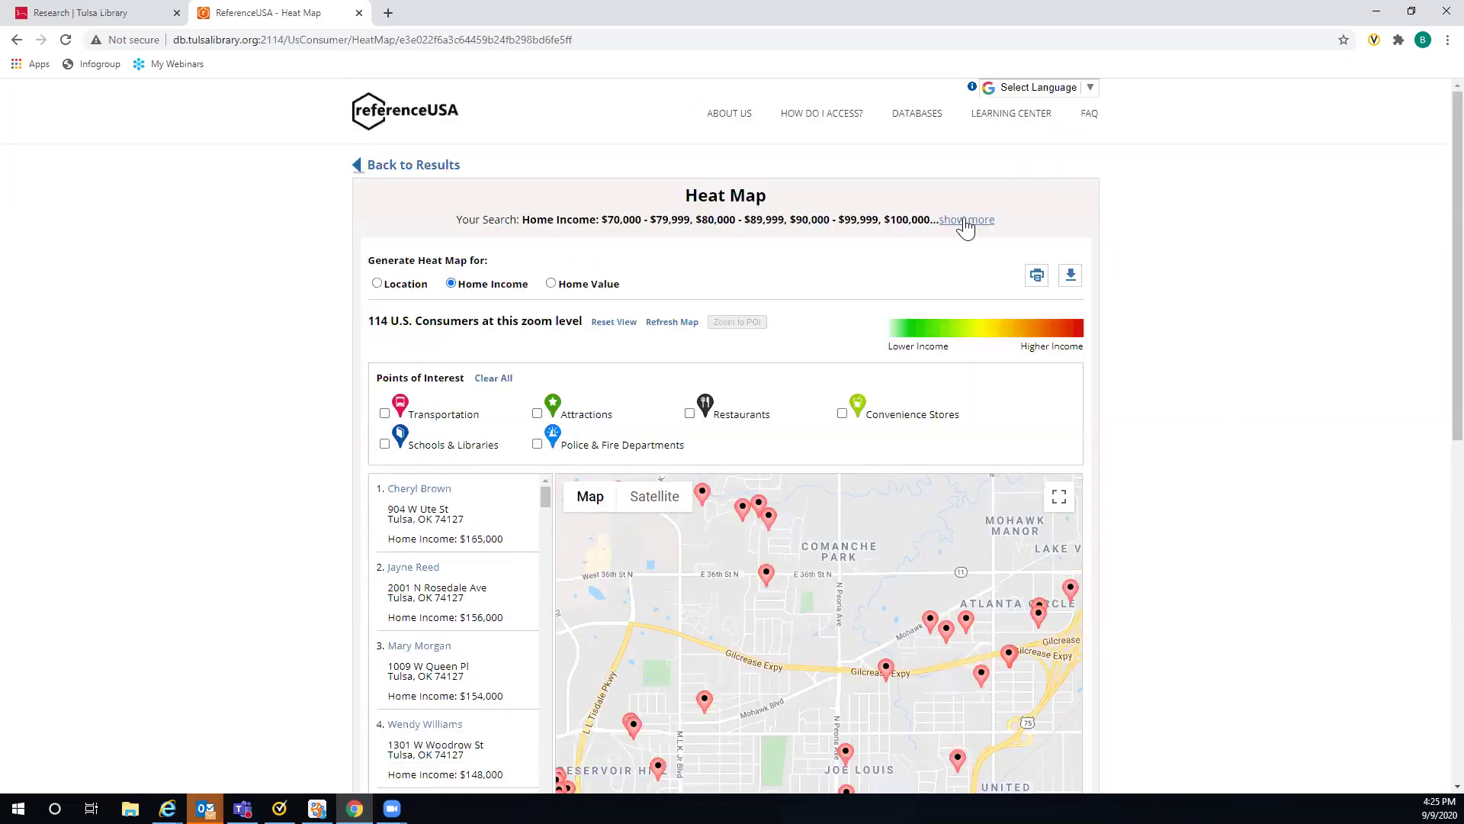
Step: Return to the search results, select all records on page 1 and go to page 2
left_click(415, 167)
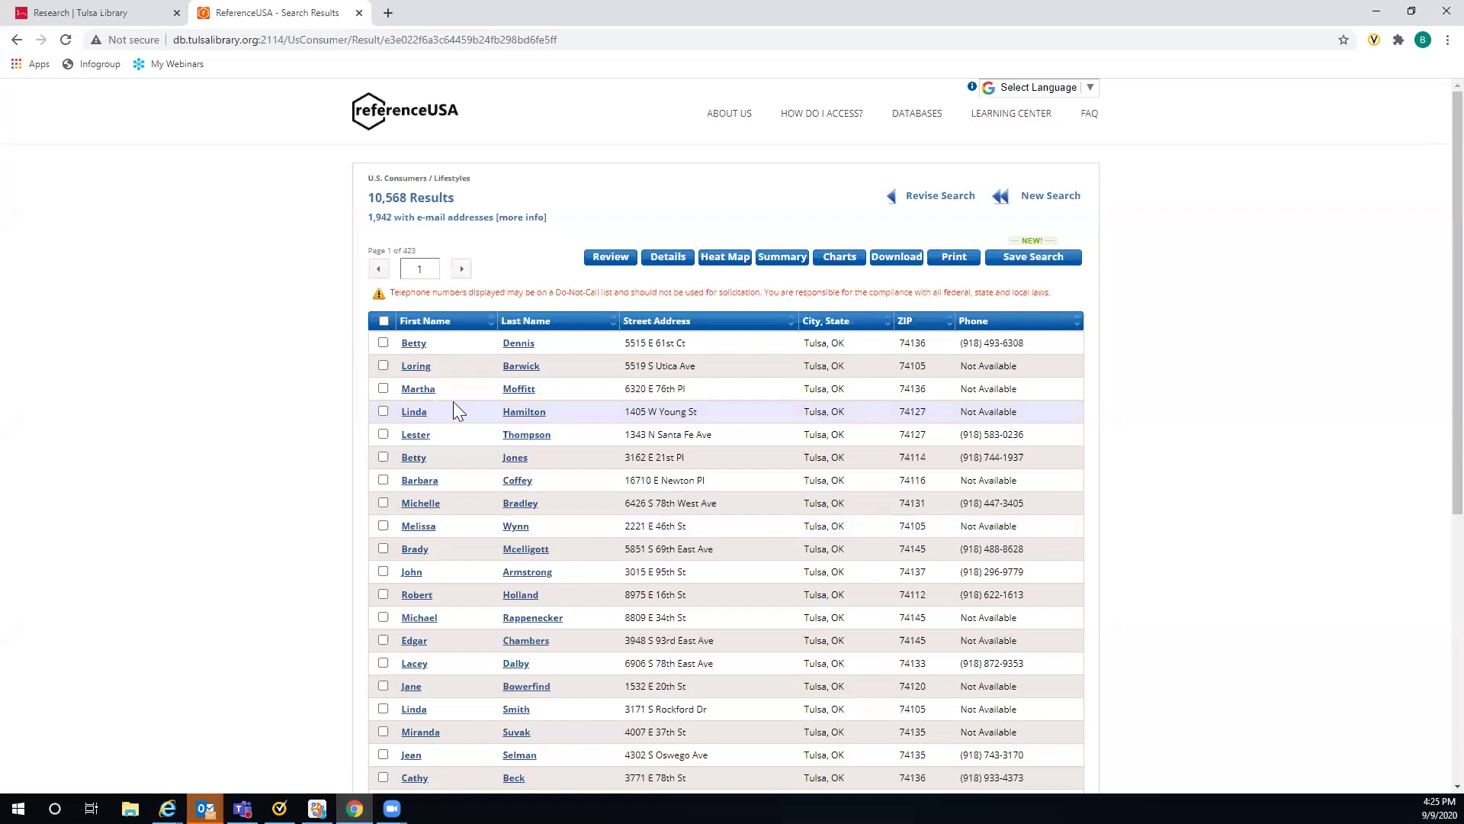
left_click(383, 322)
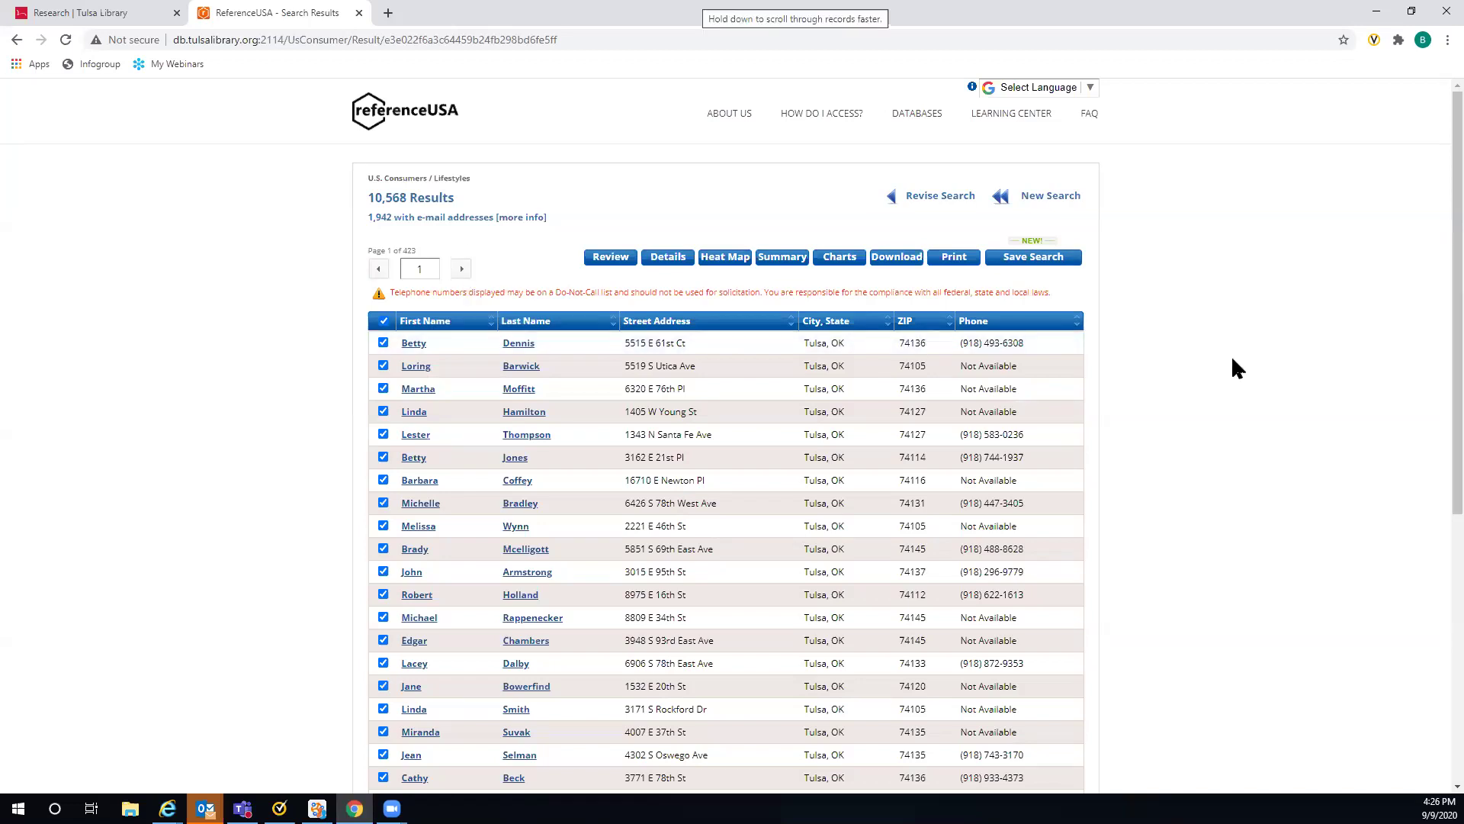
scroll(1230, 350, "down", 3)
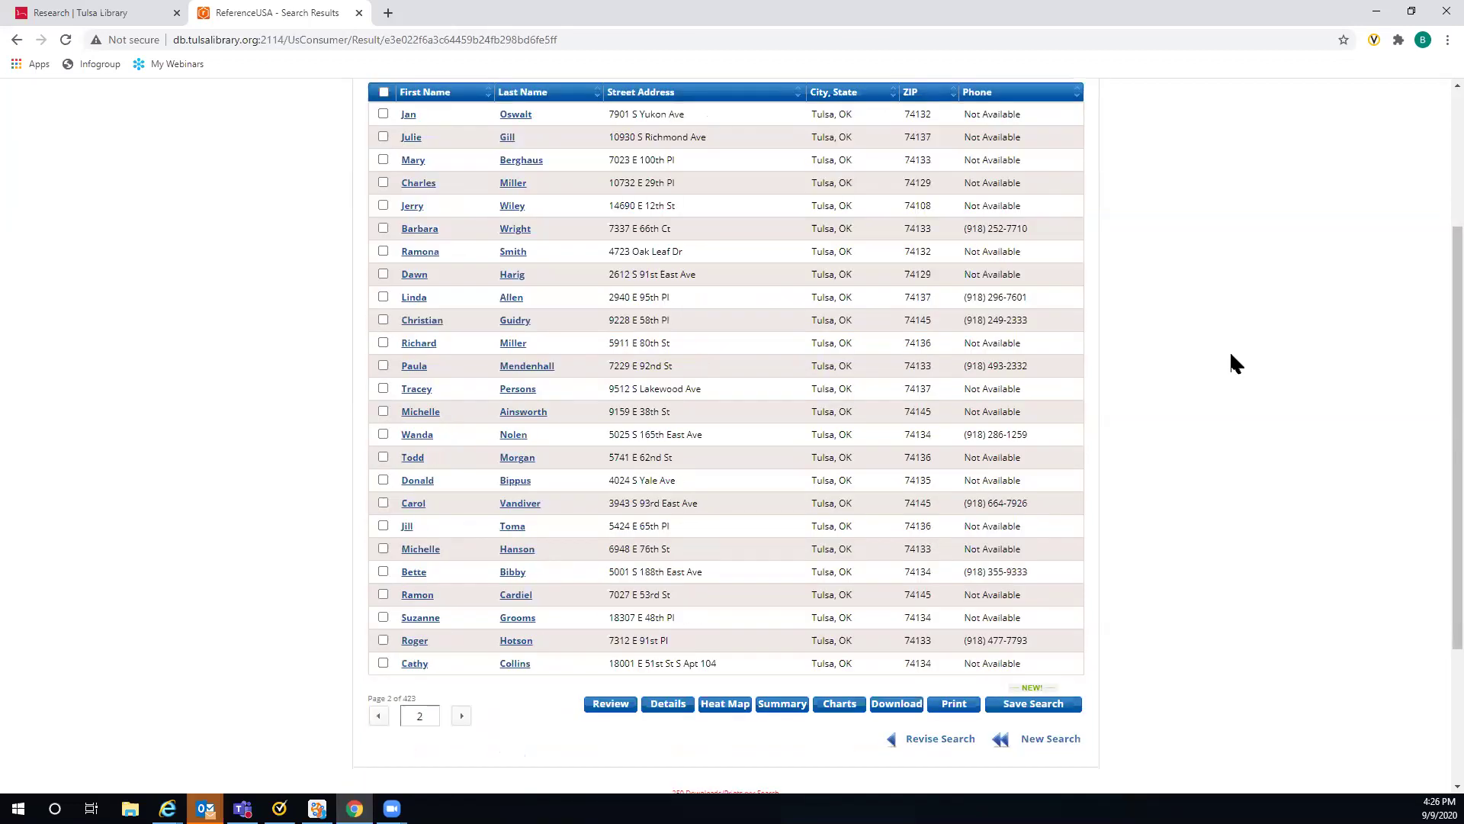
scroll(1229, 350, "down", 3)
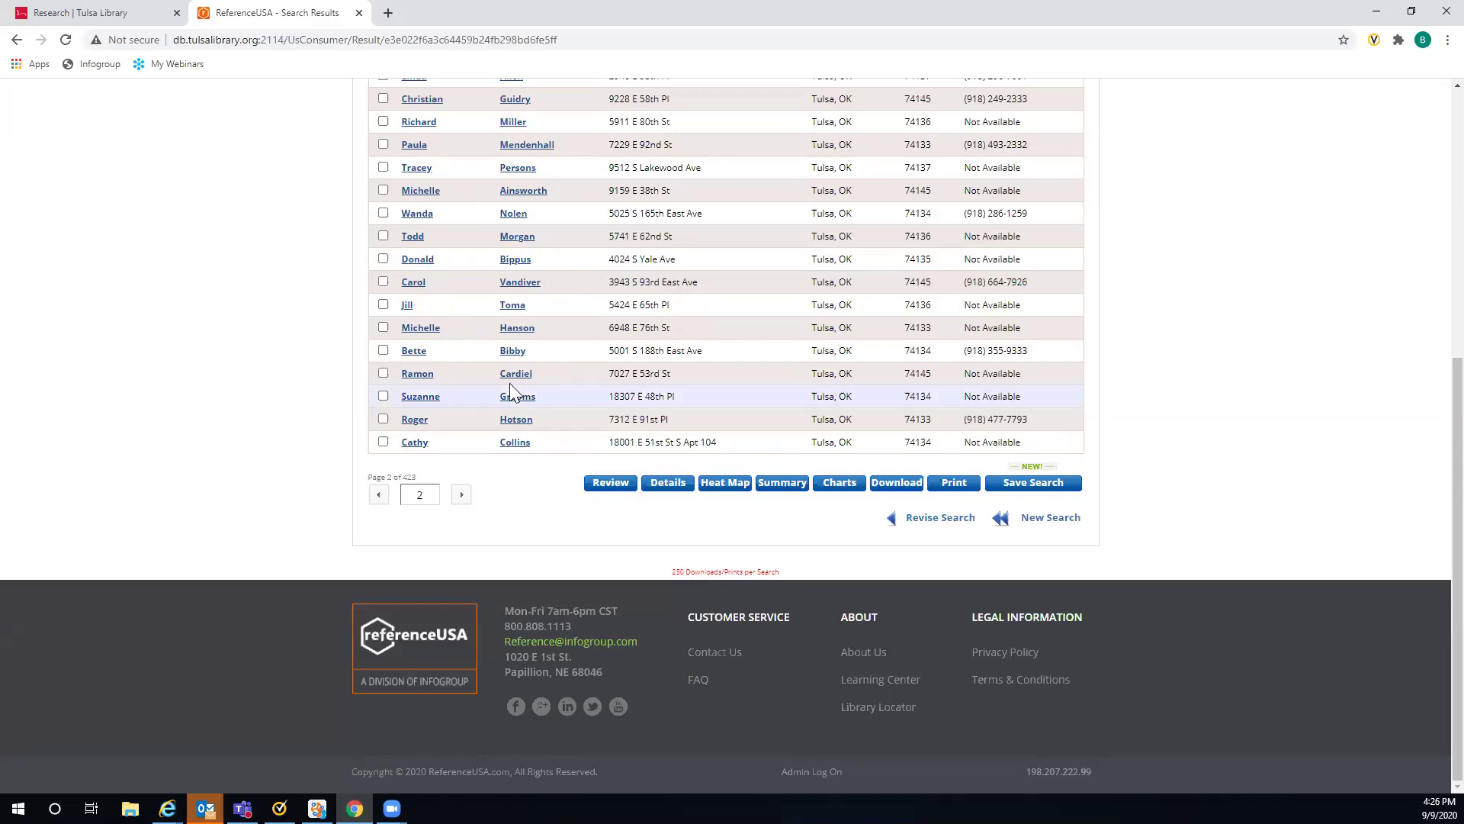
scroll(575, 380, "up", 3)
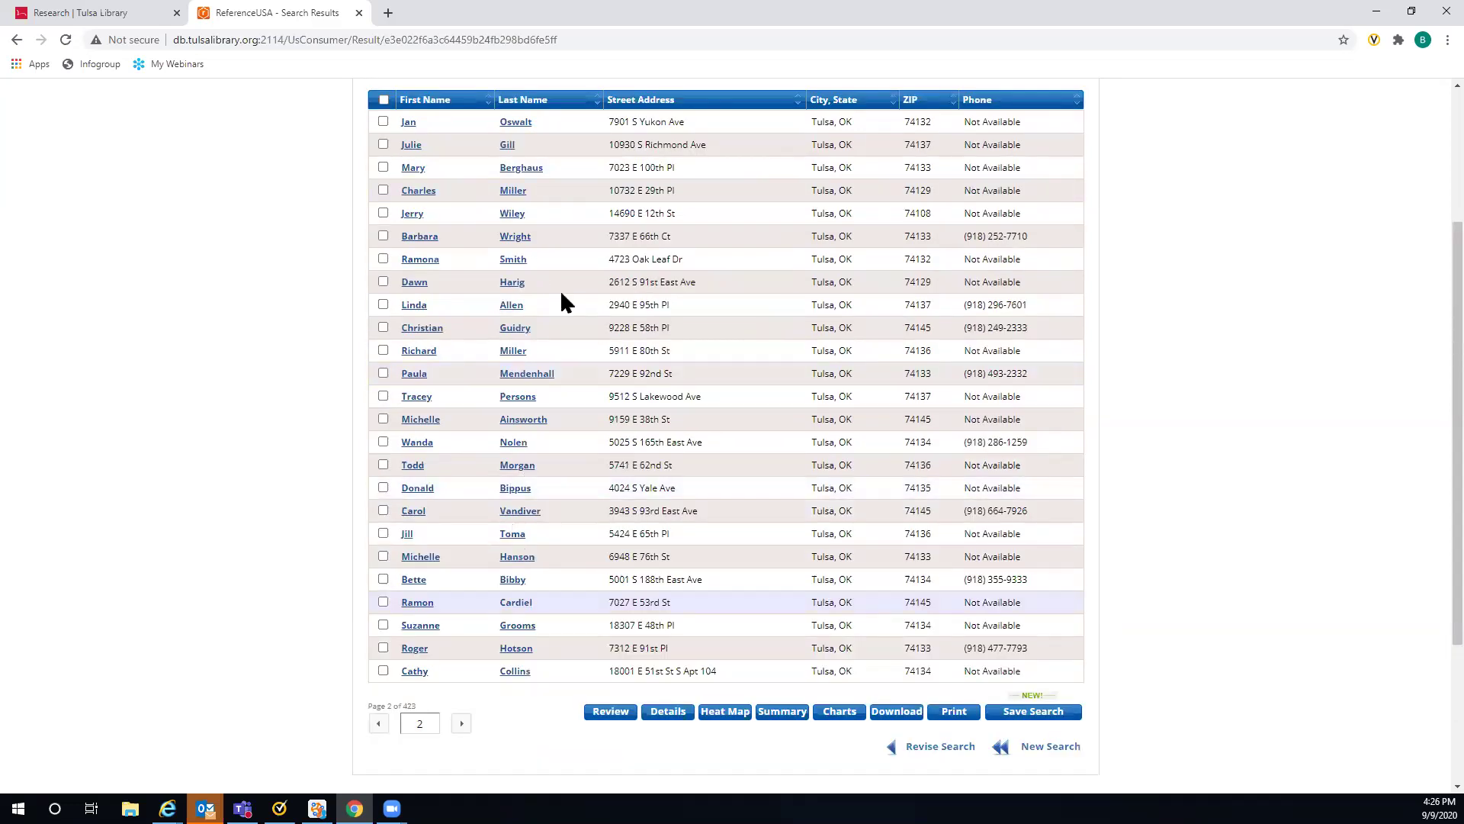
Step: Select all records on each results page from page 2 through page 10
scroll(390, 194, "up", 1)
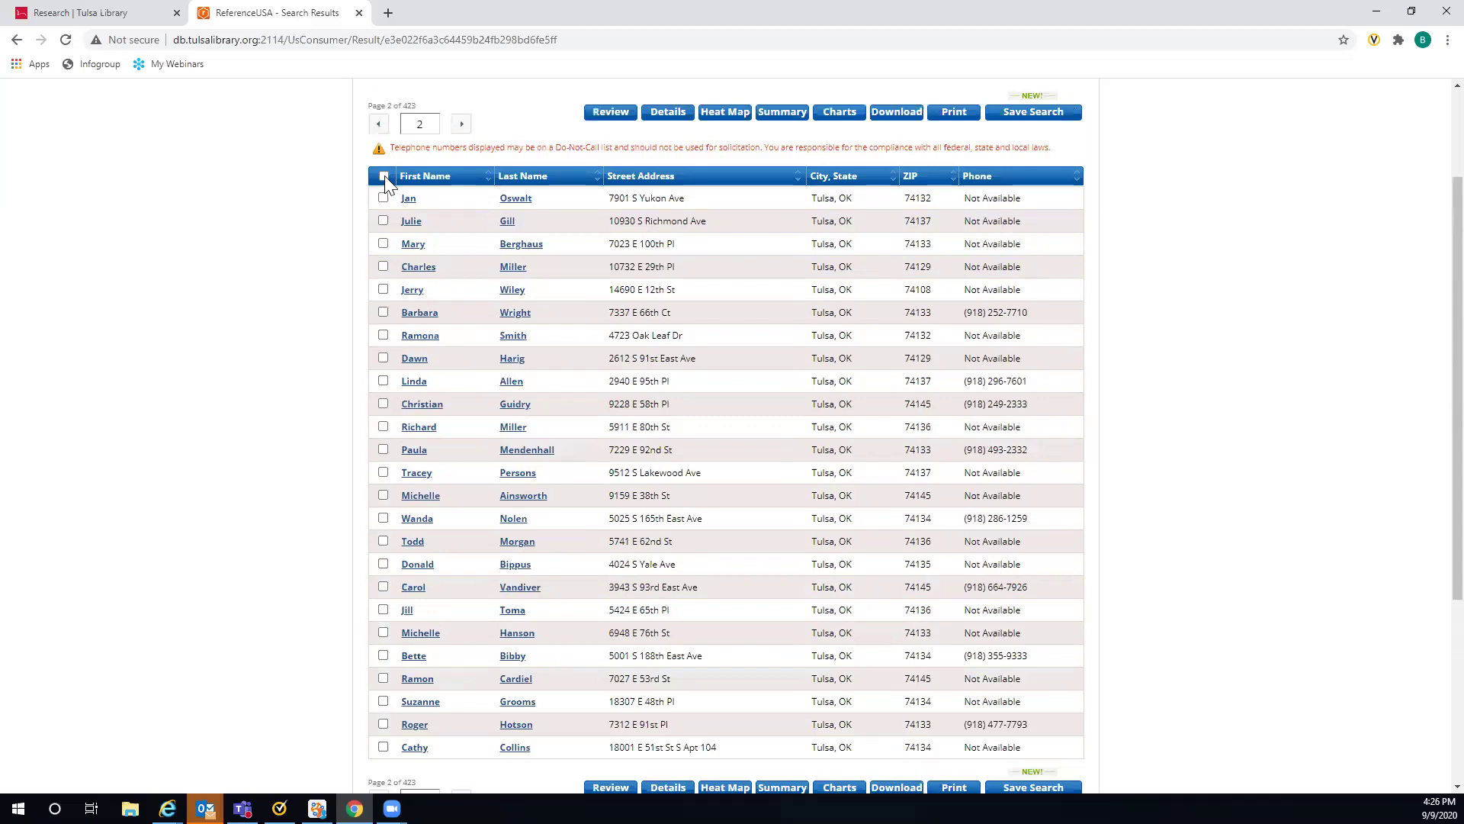
left_click(384, 177)
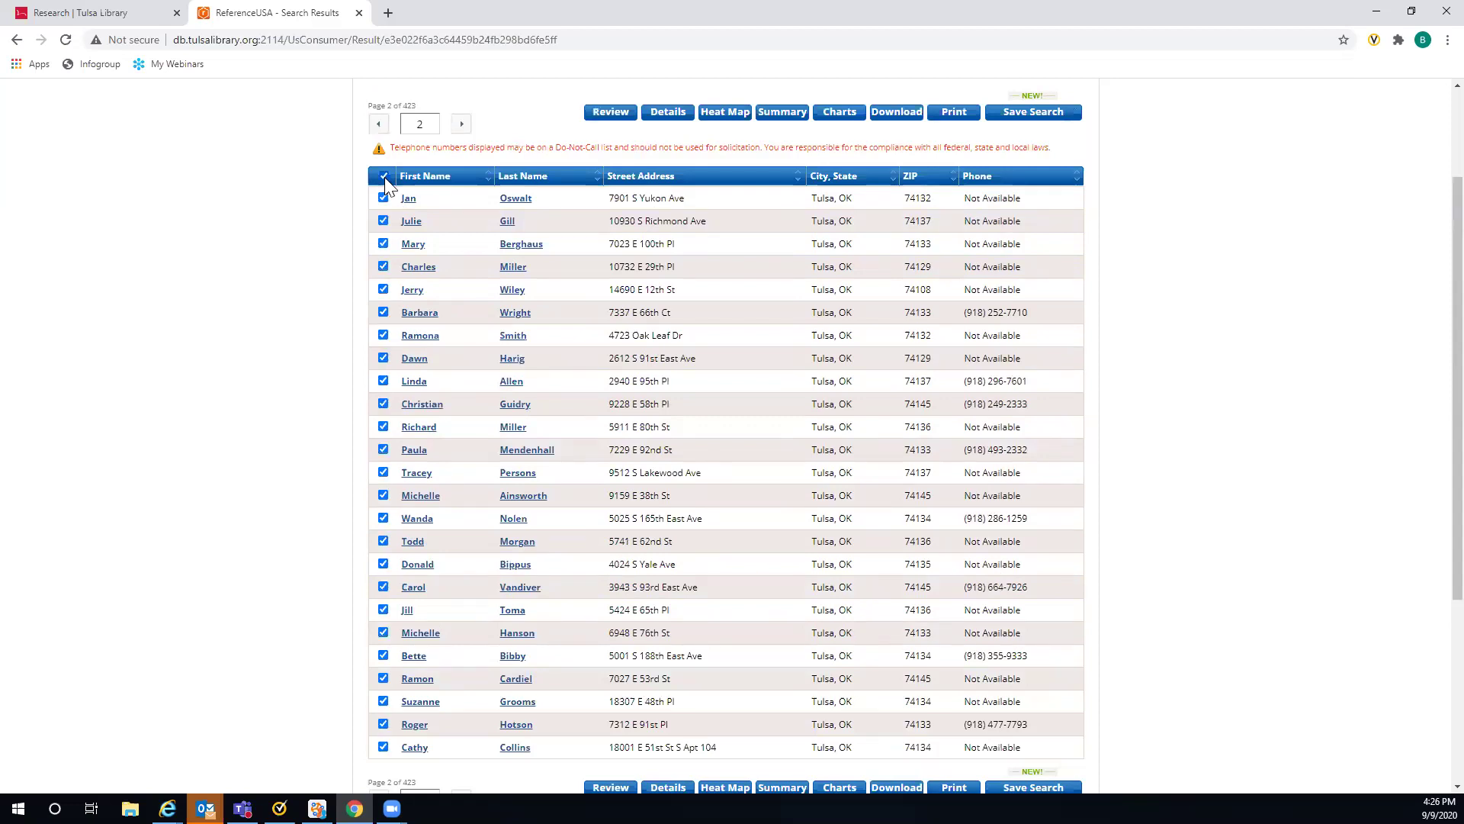
left_click(461, 126)
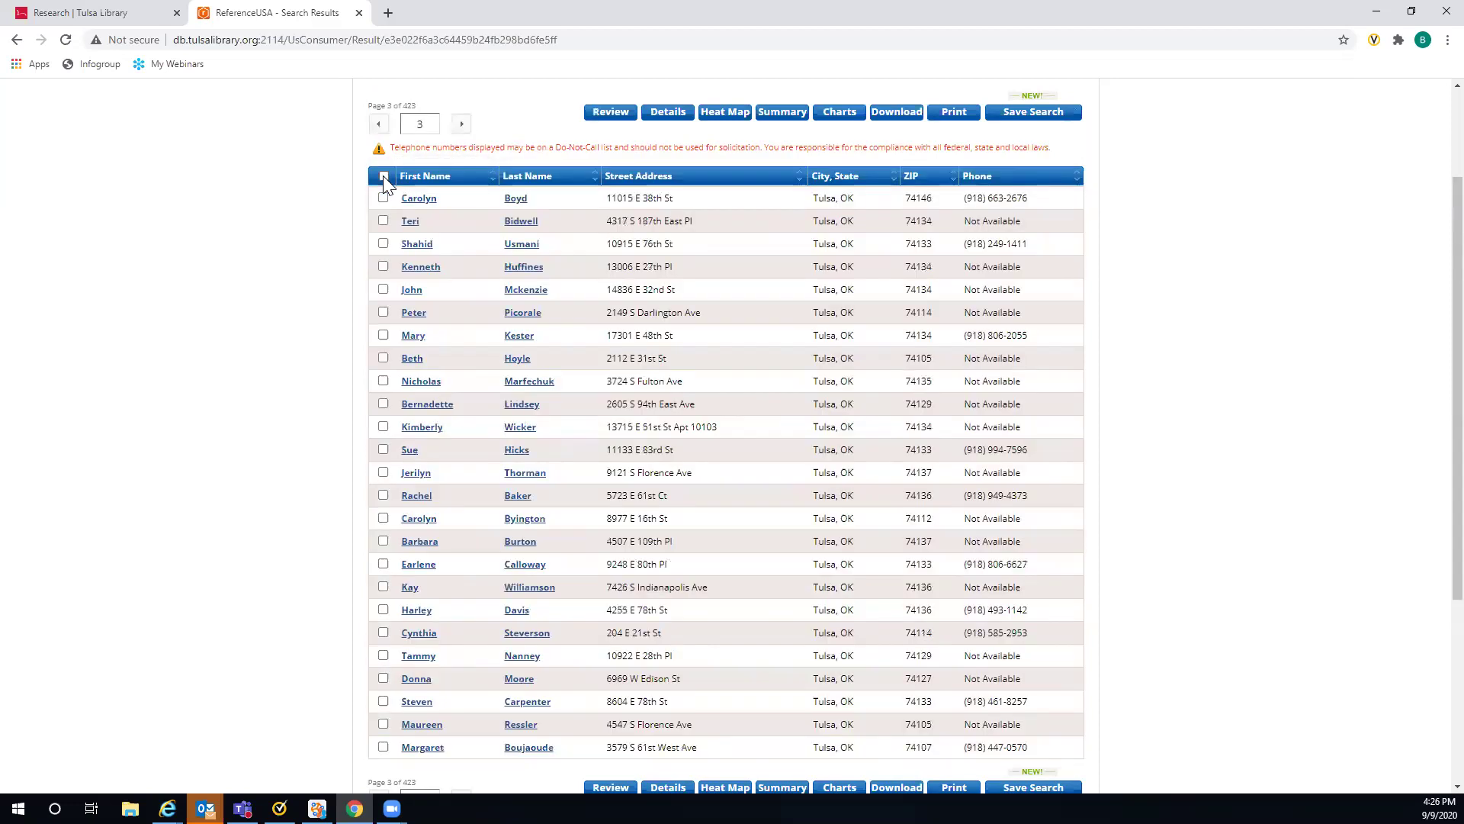
left_click(461, 125)
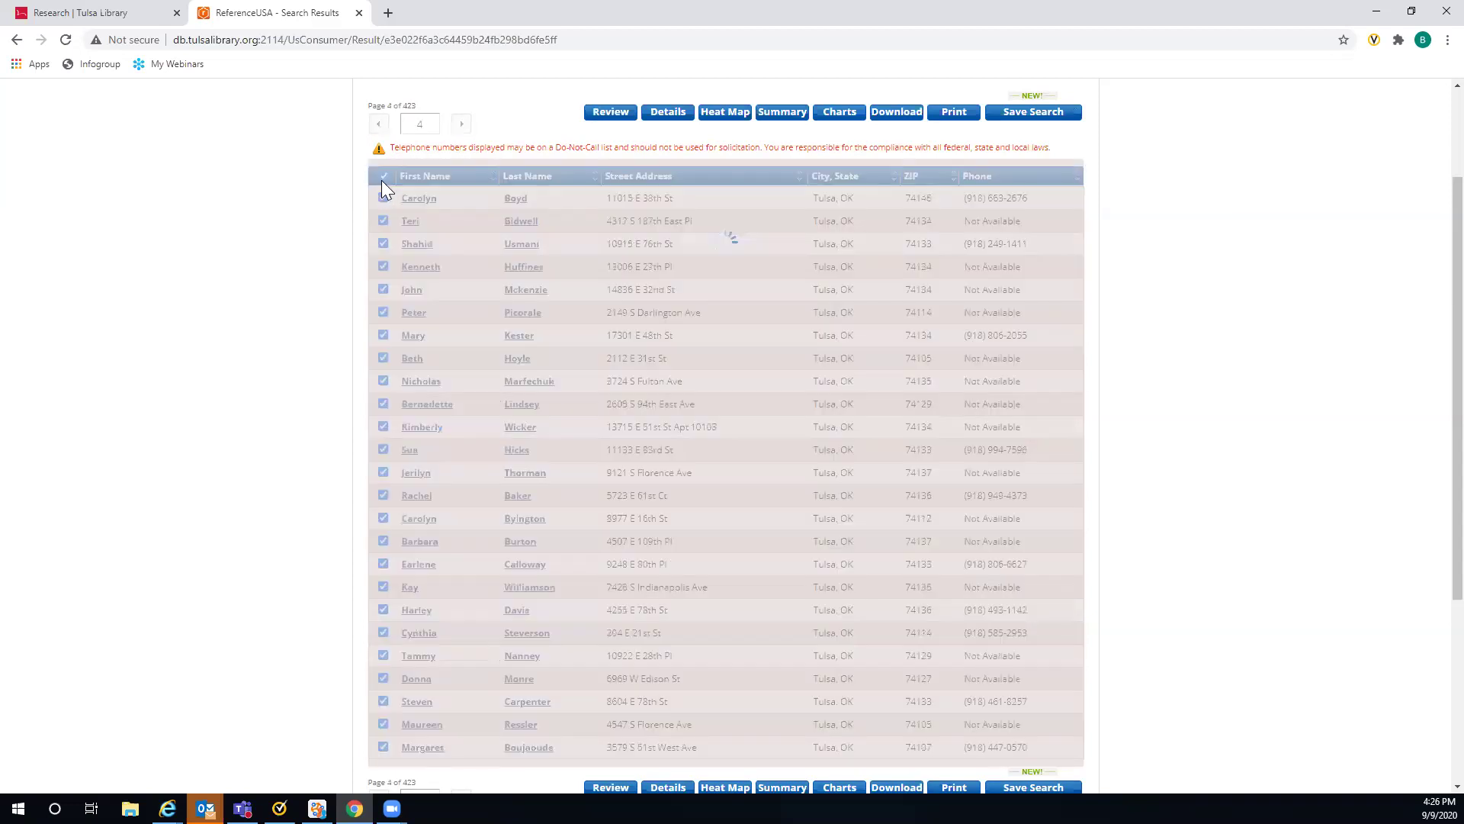
left_click(384, 176)
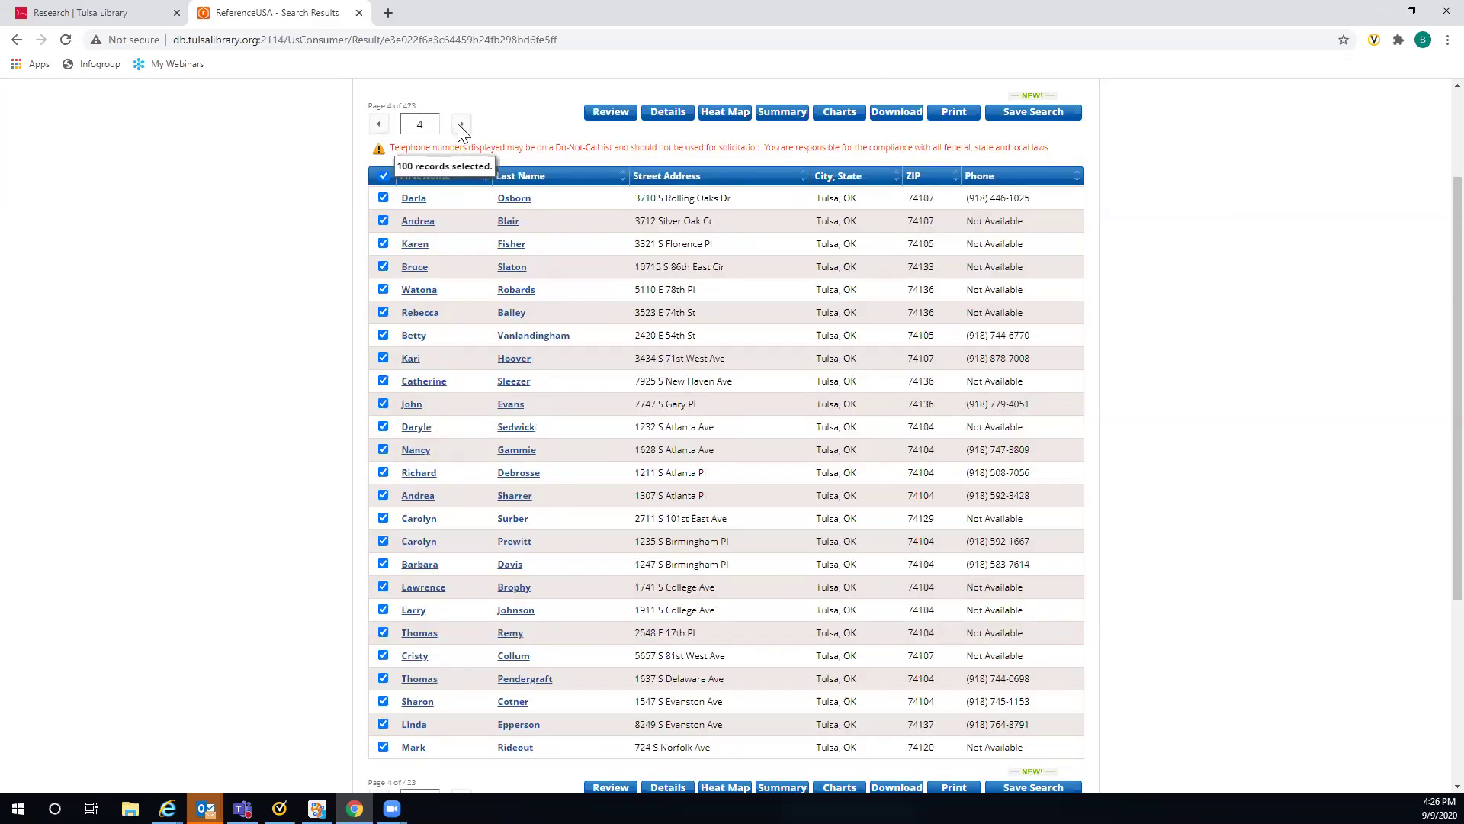
left_click(461, 125)
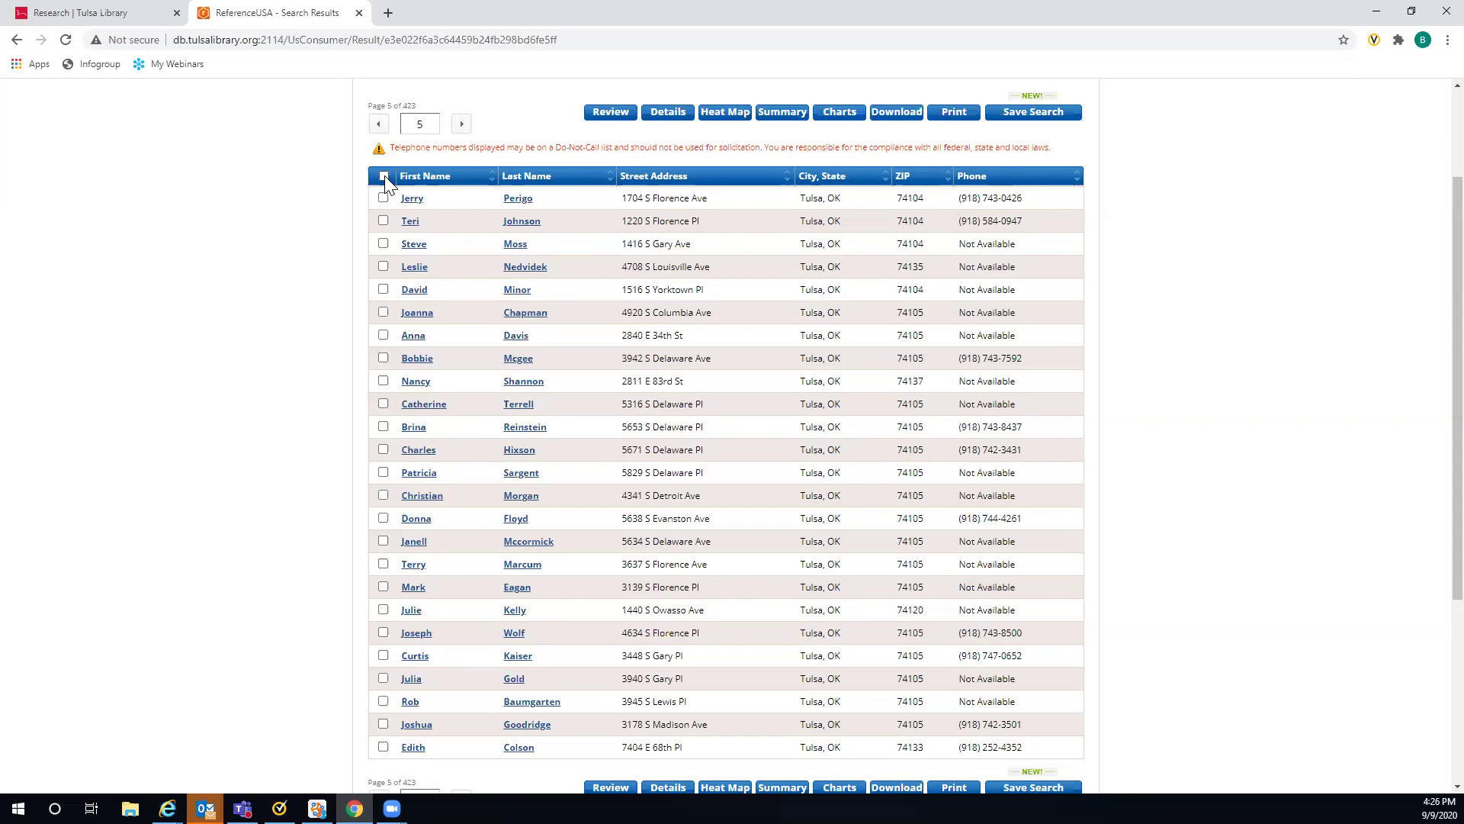
left_click(384, 176)
left_click(461, 126)
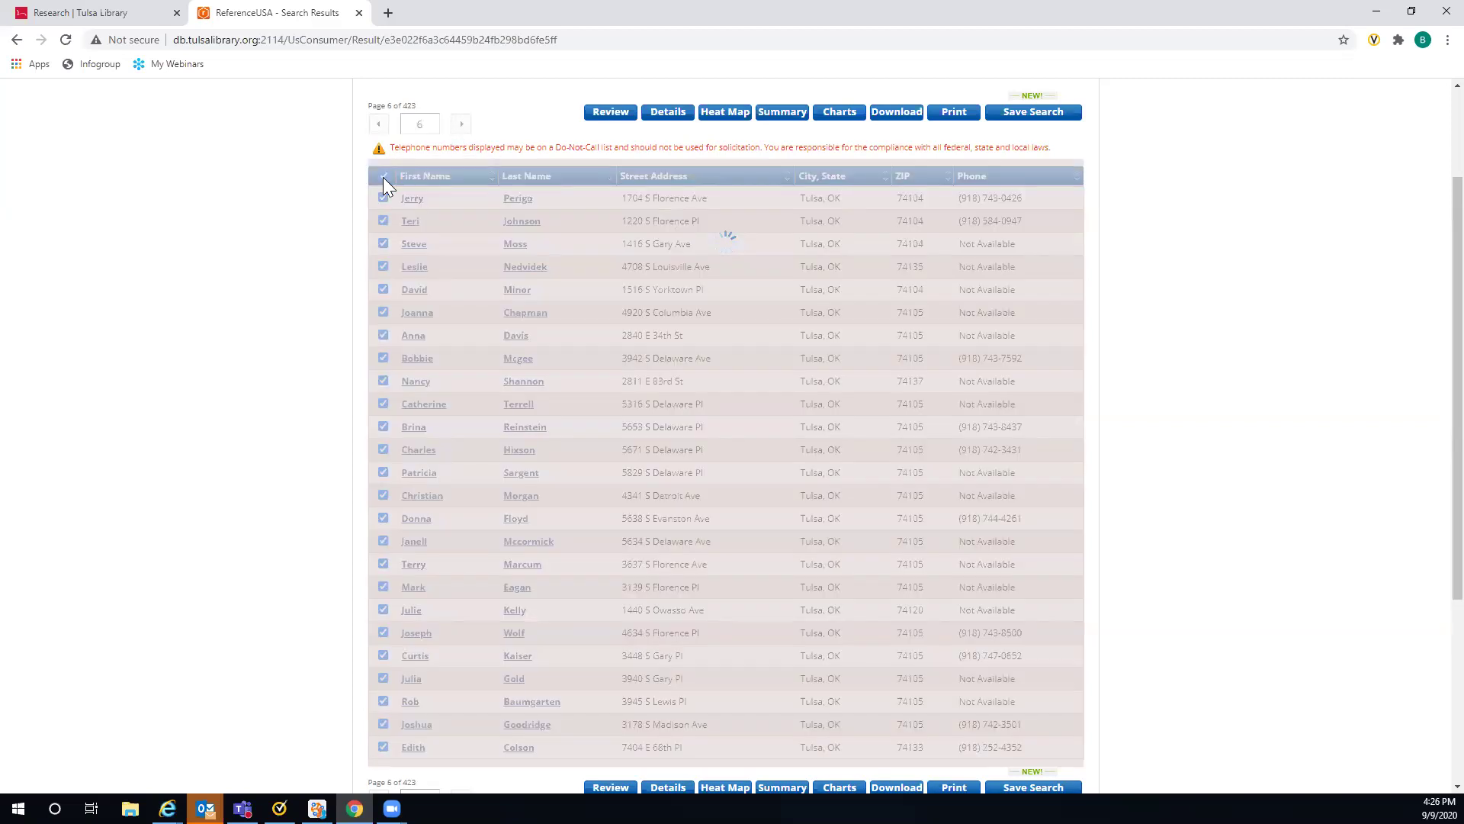
left_click(384, 177)
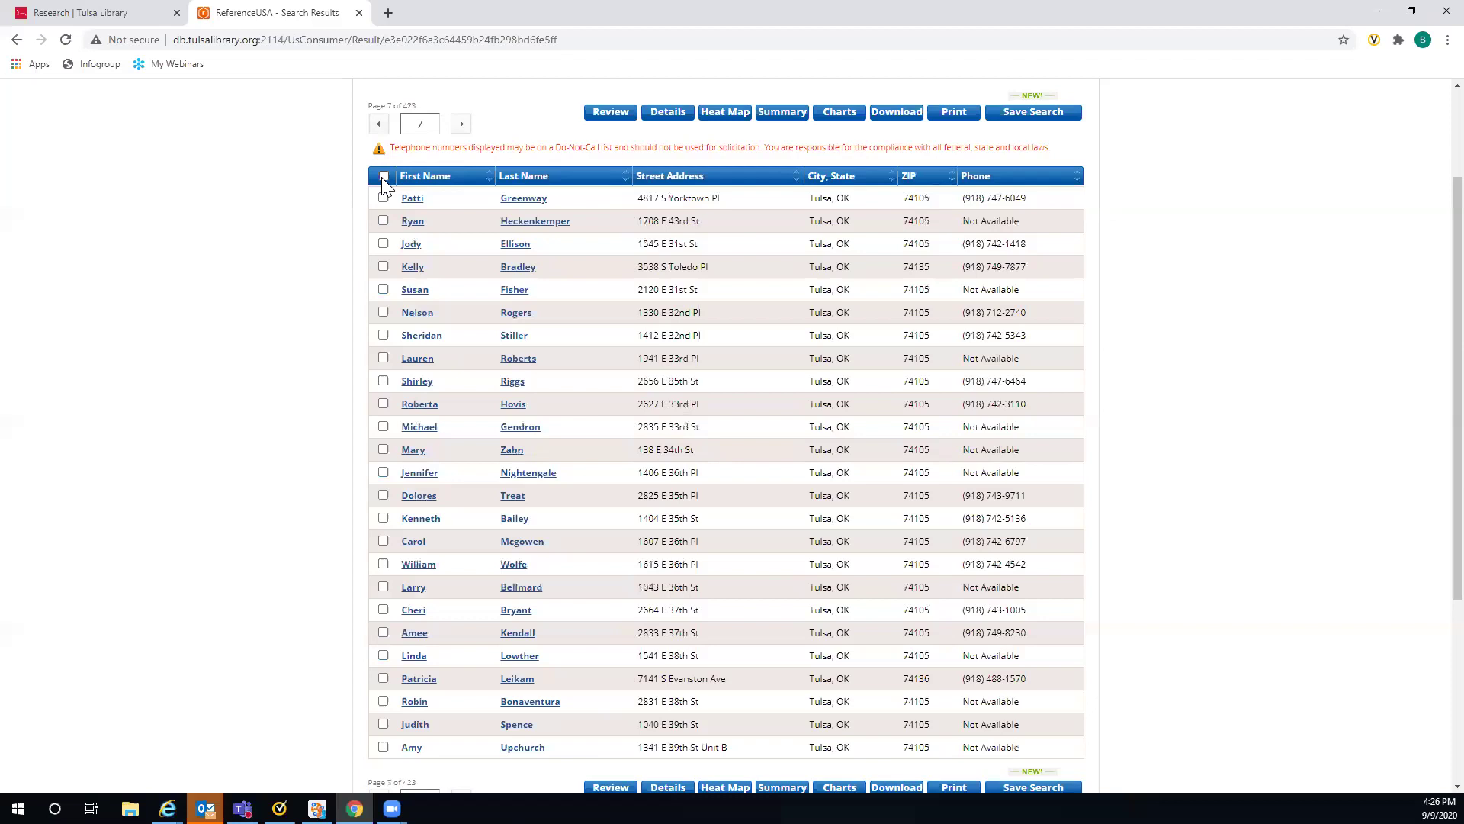
left_click(382, 176)
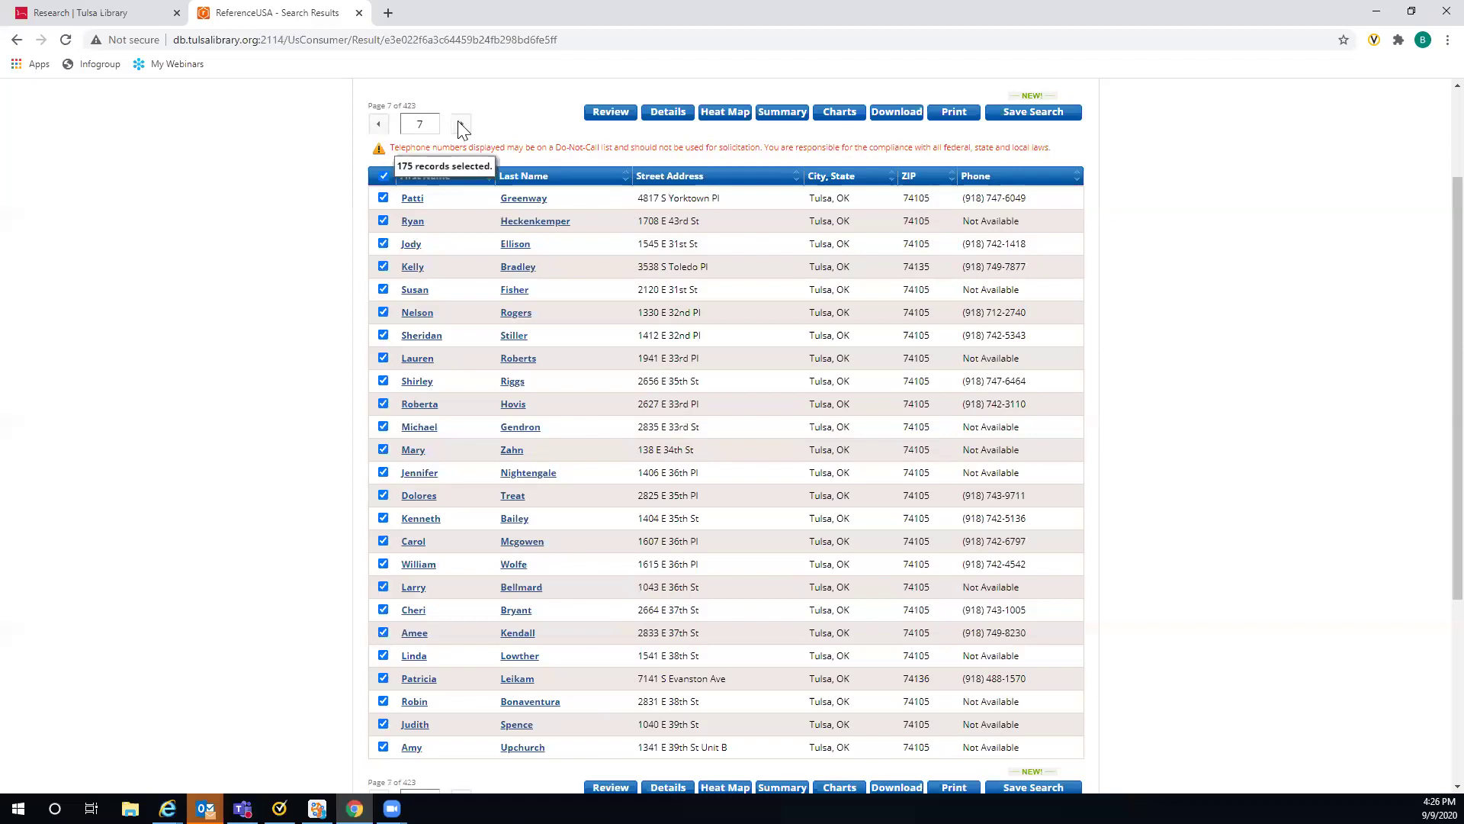
left_click(461, 125)
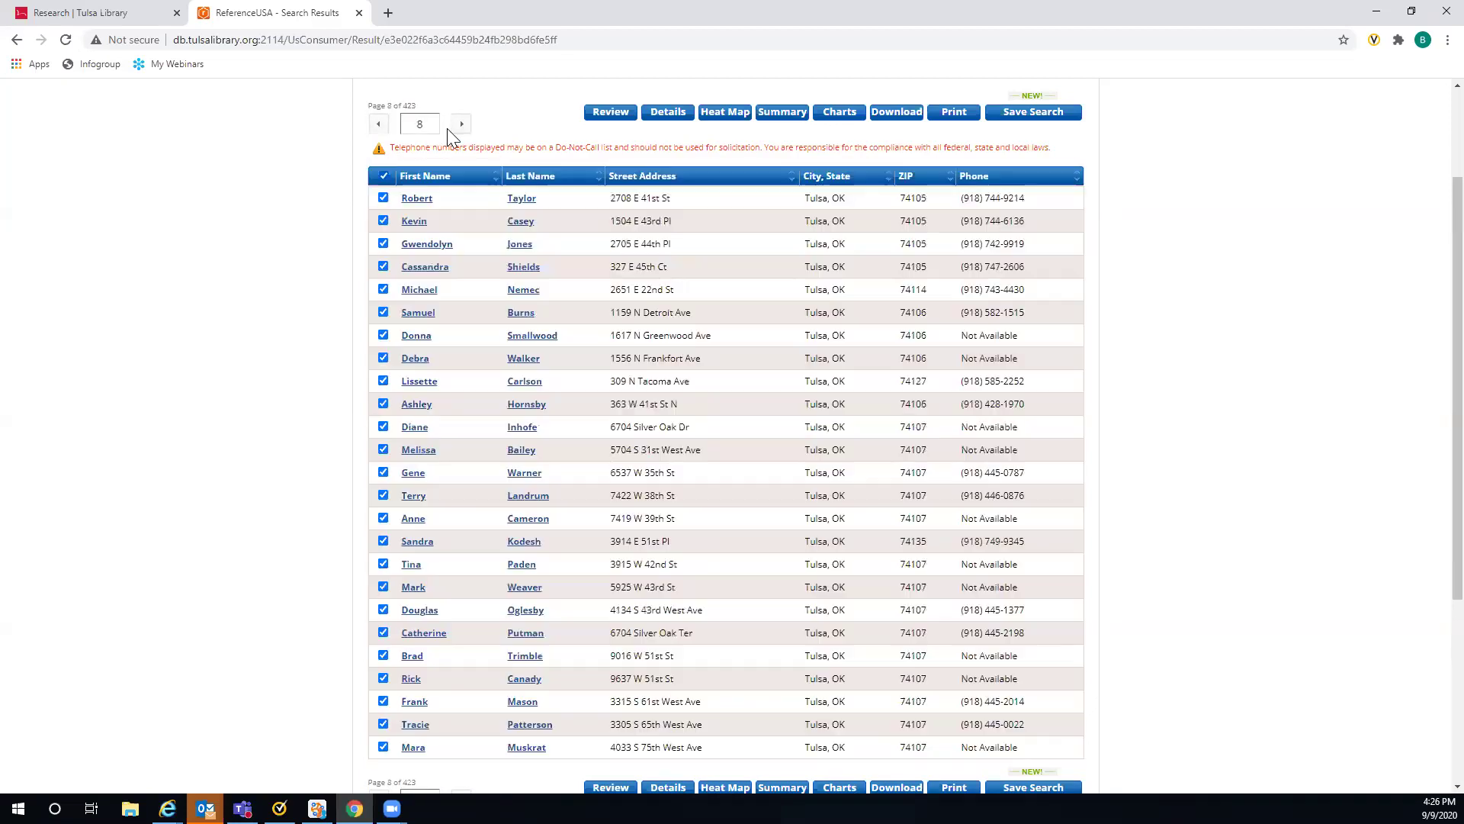
left_click(461, 126)
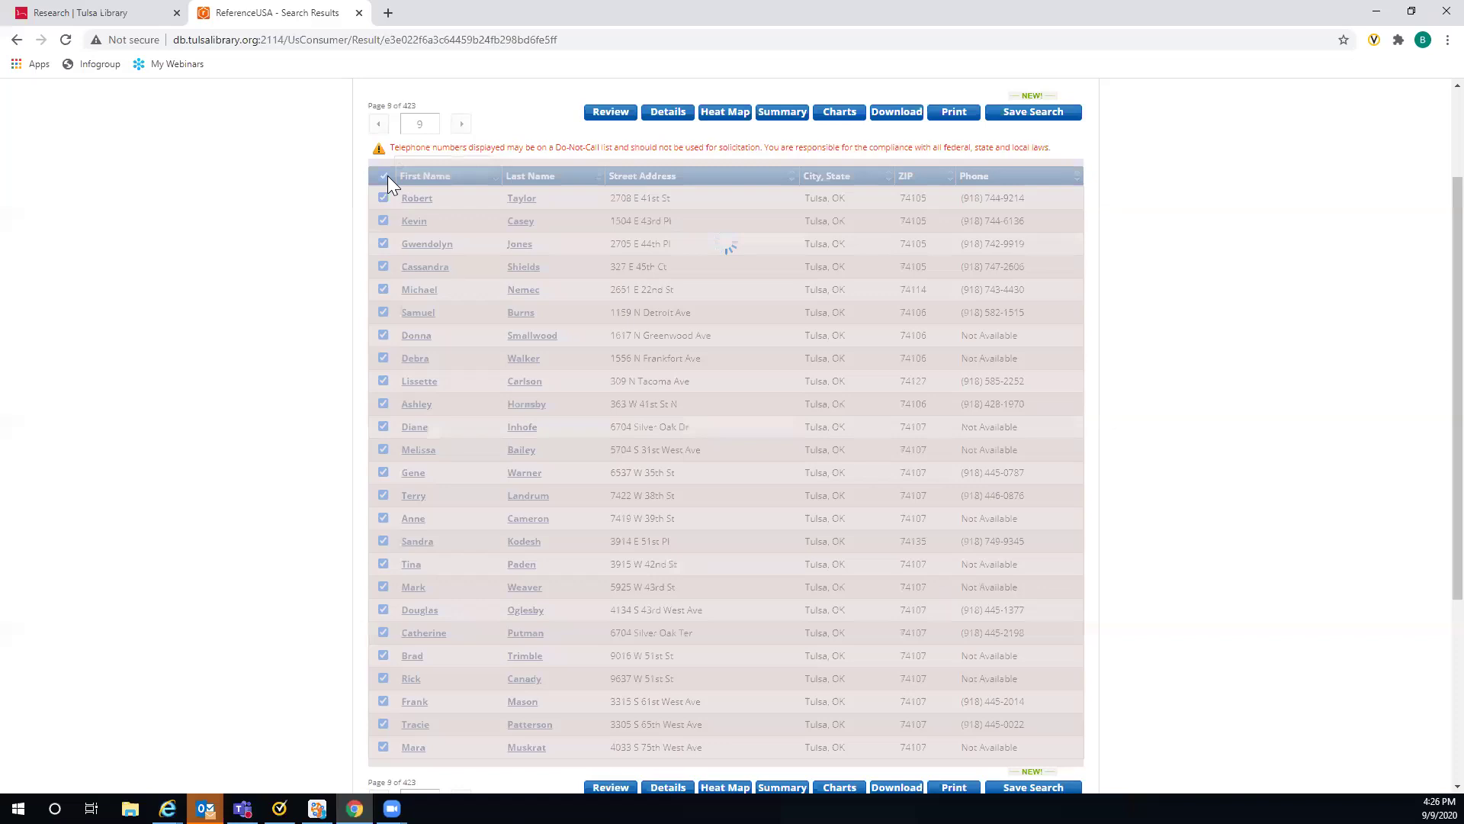
left_click(461, 125)
left_click(383, 177)
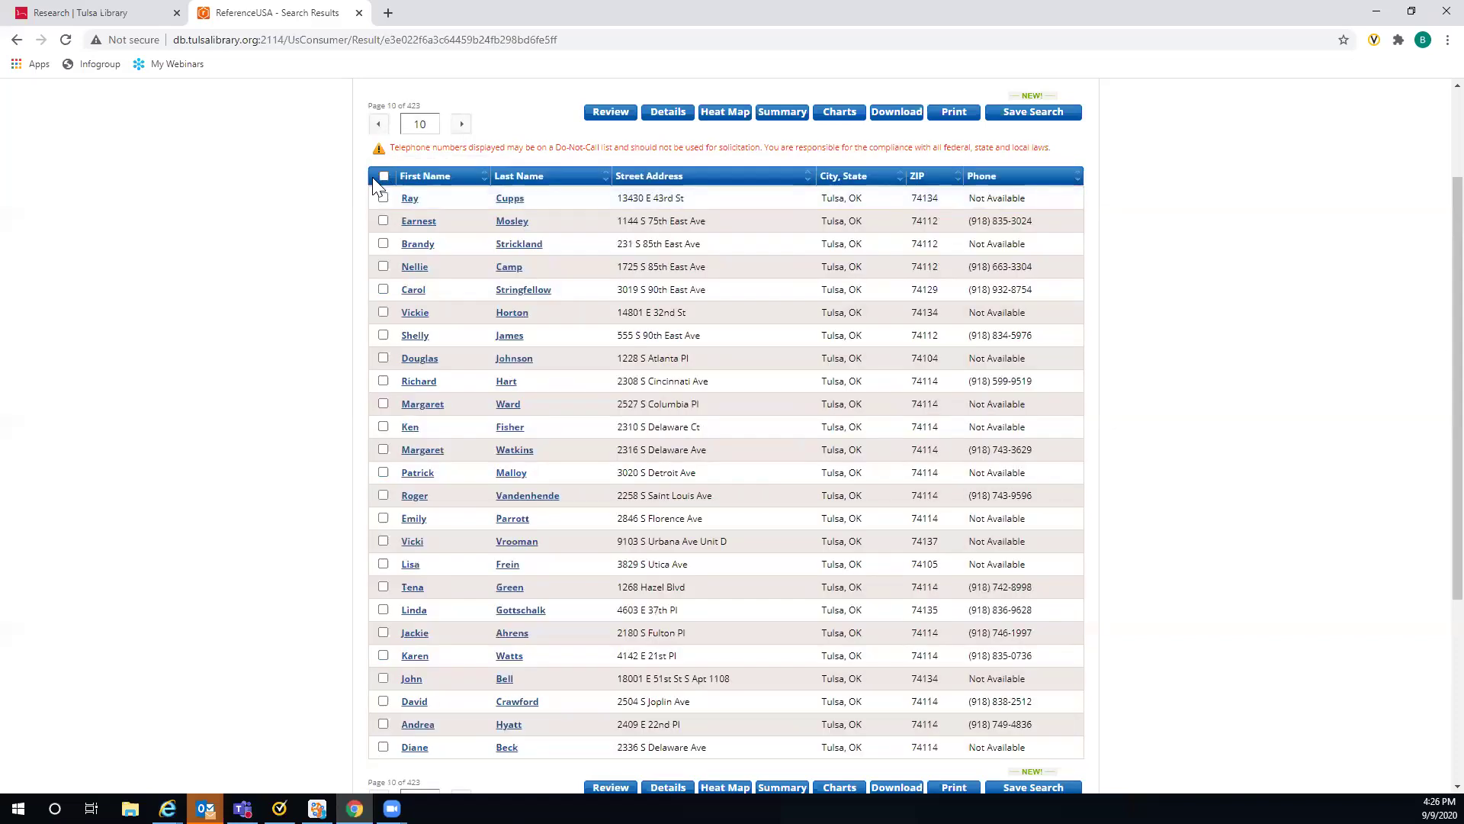
left_click(383, 176)
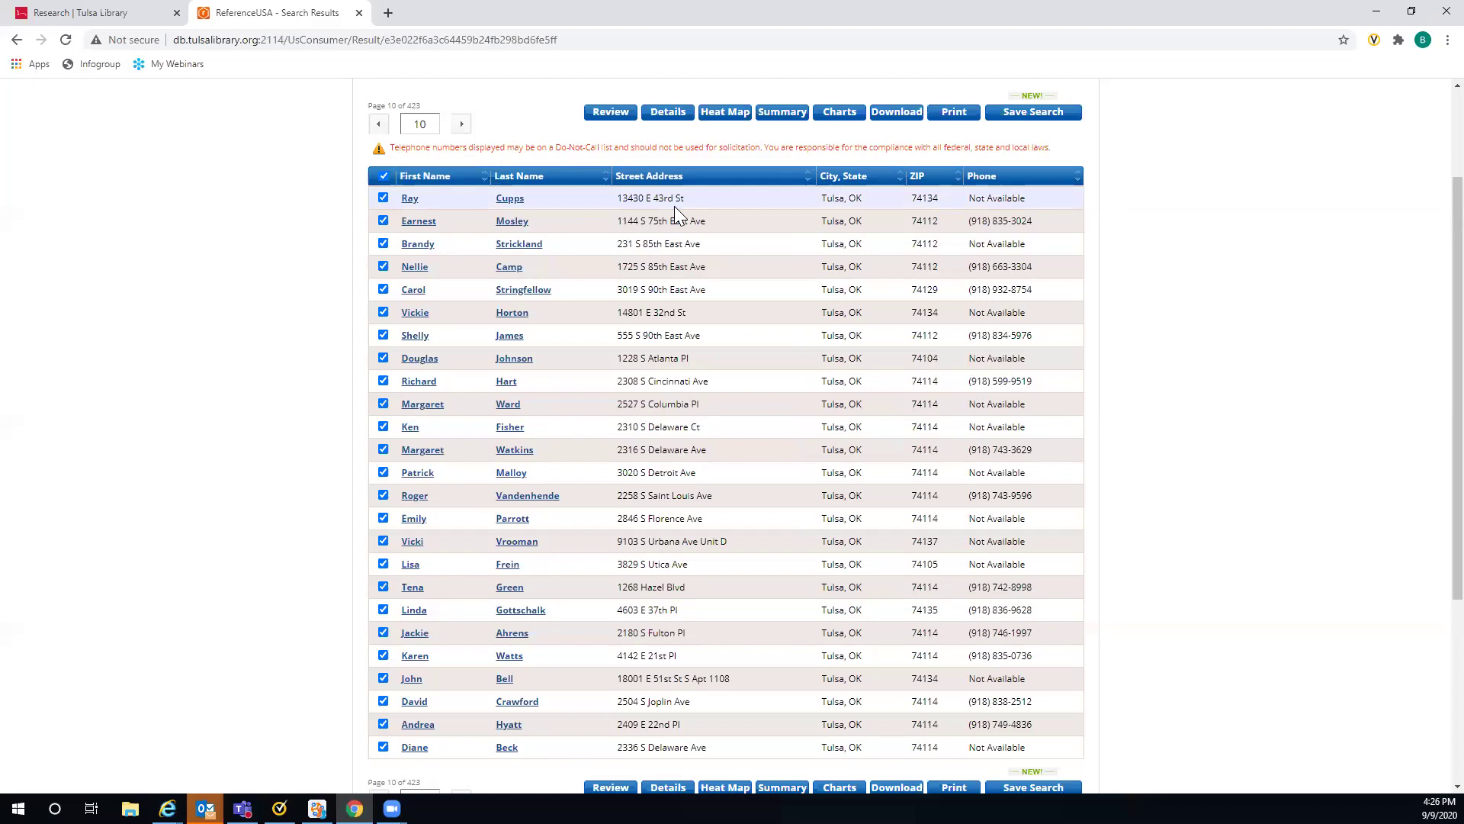
Step: Download the selected records as a comma-delimited file with Summary detail and open the file in Excel
left_click(896, 112)
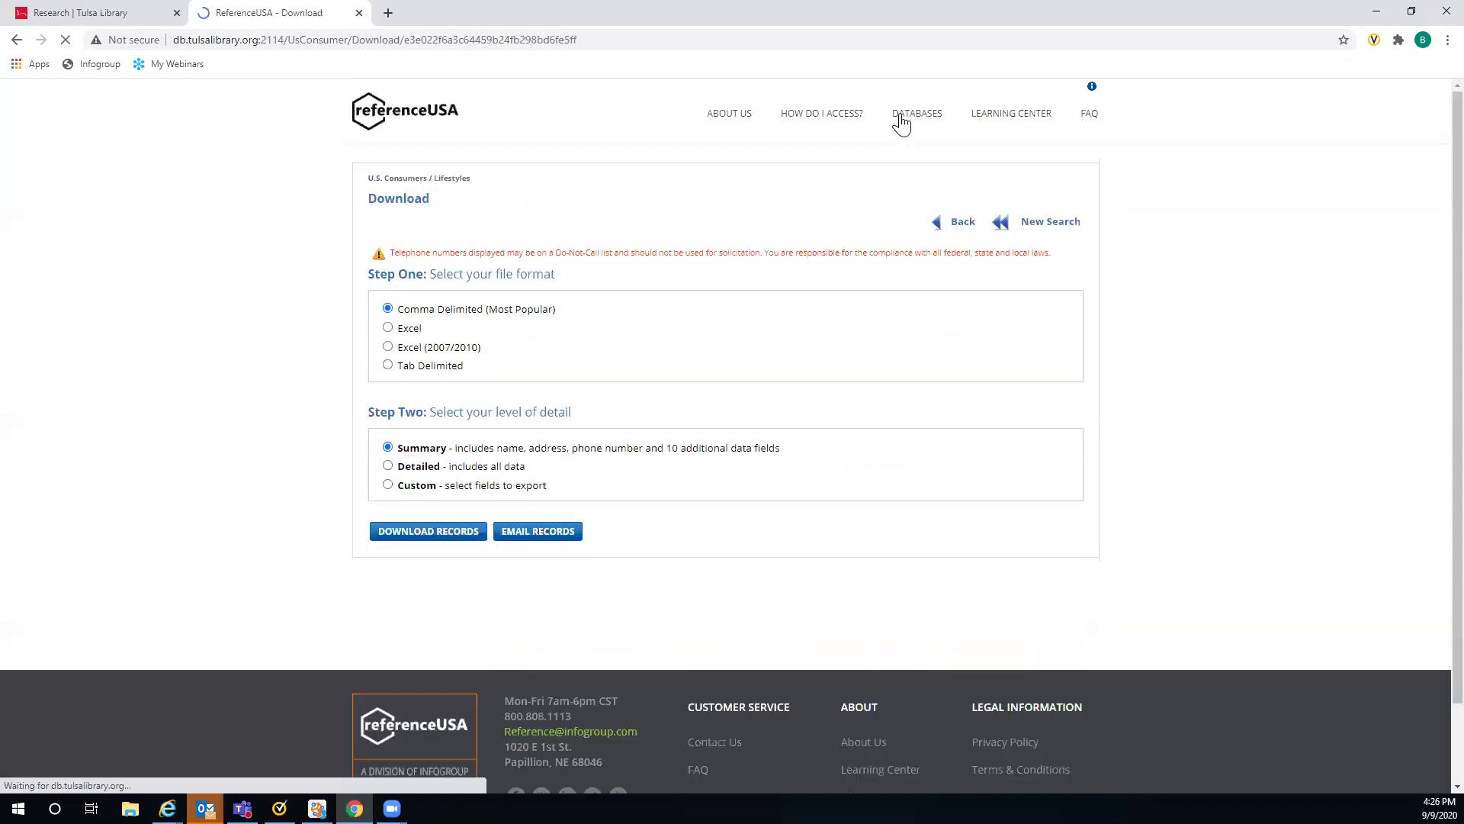
mouse_move(723, 131)
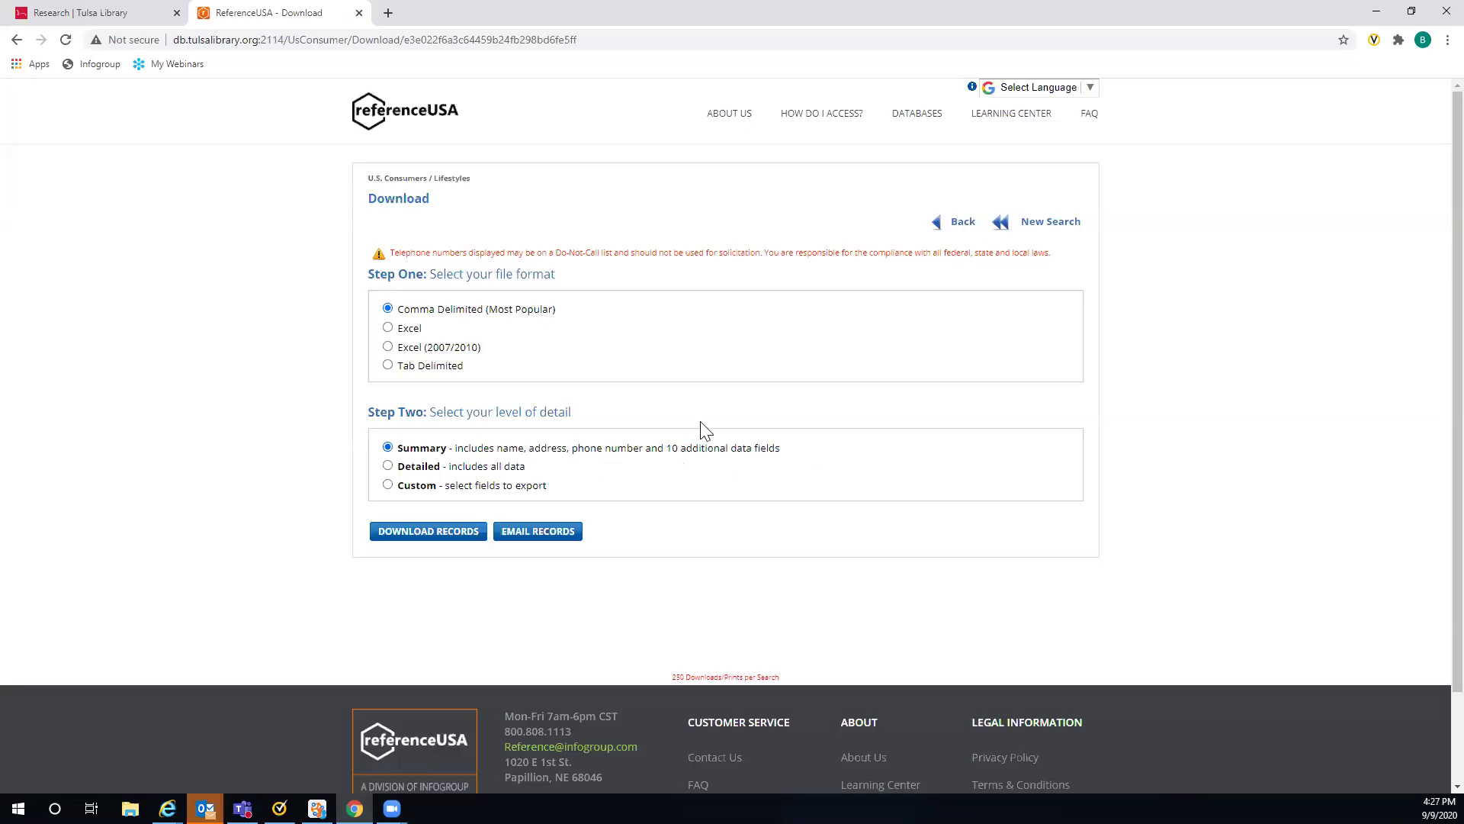
left_click(413, 536)
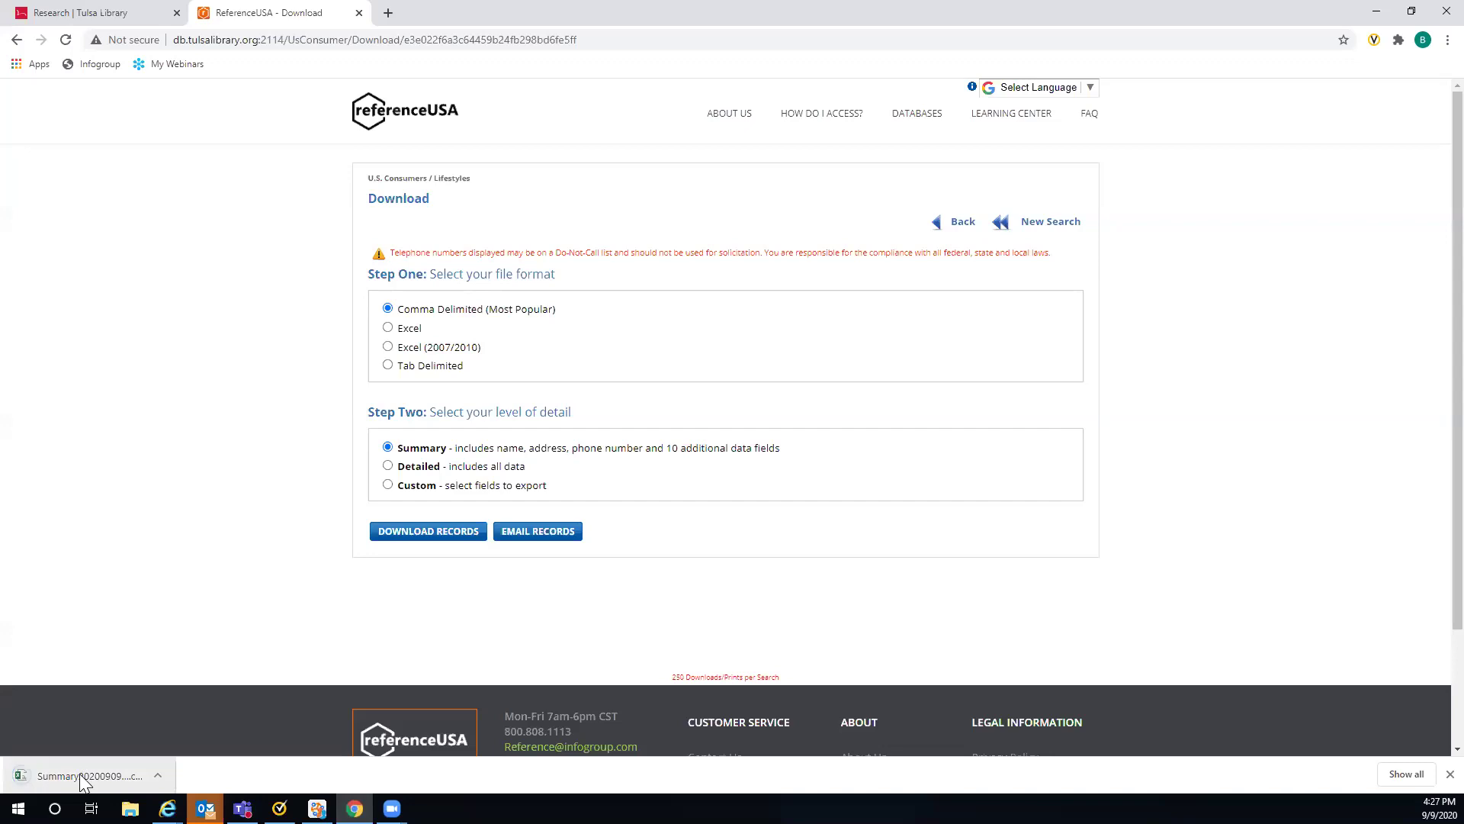
left_click(86, 772)
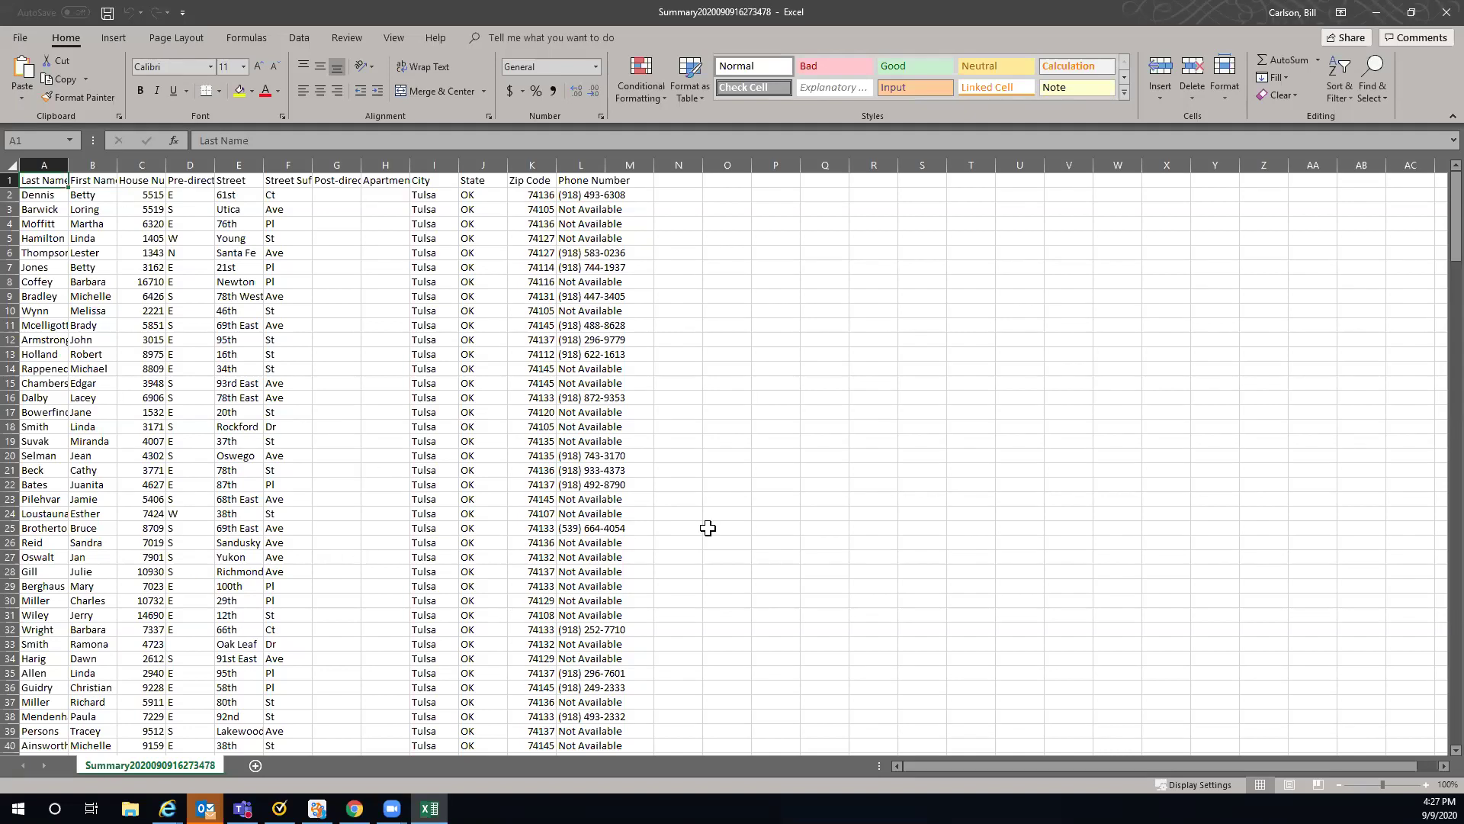
Step: Look through the downloaded consumer records down to the last row and return to the first row
scroll(711, 505, "down", 3)
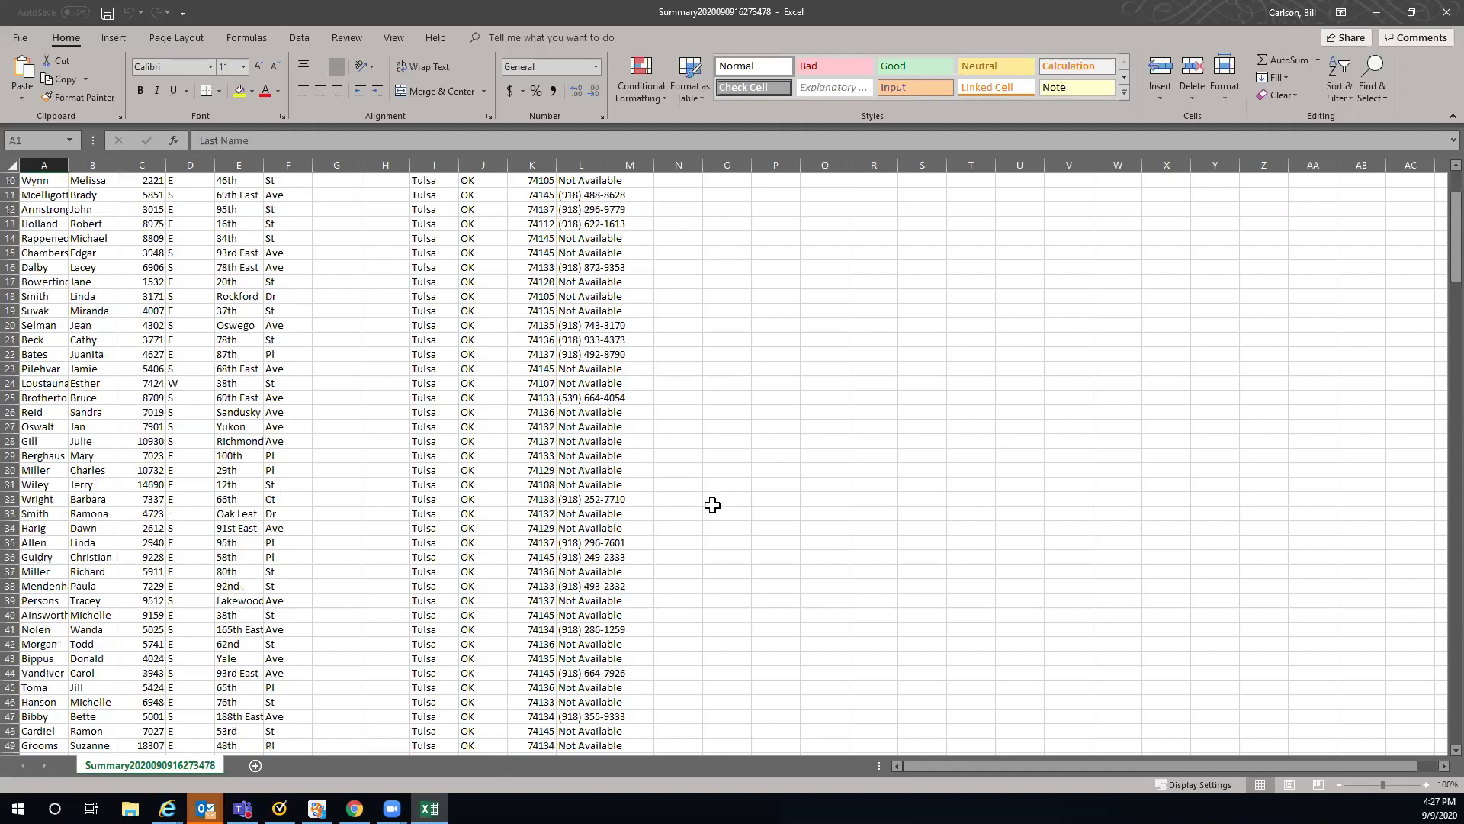
scroll(713, 505, "down", 20)
scroll(712, 506, "down", 20)
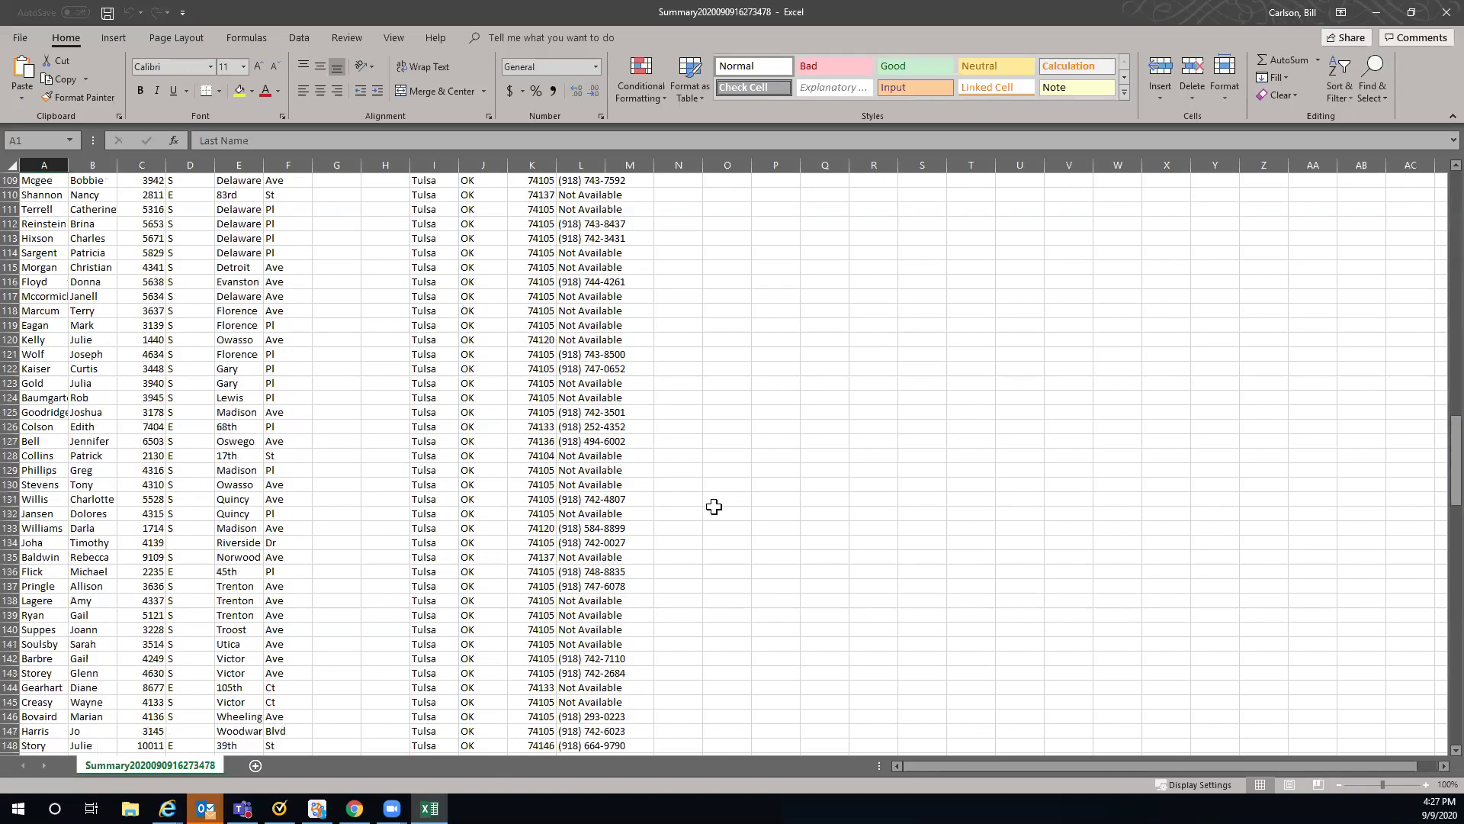
scroll(714, 507, "down", 11)
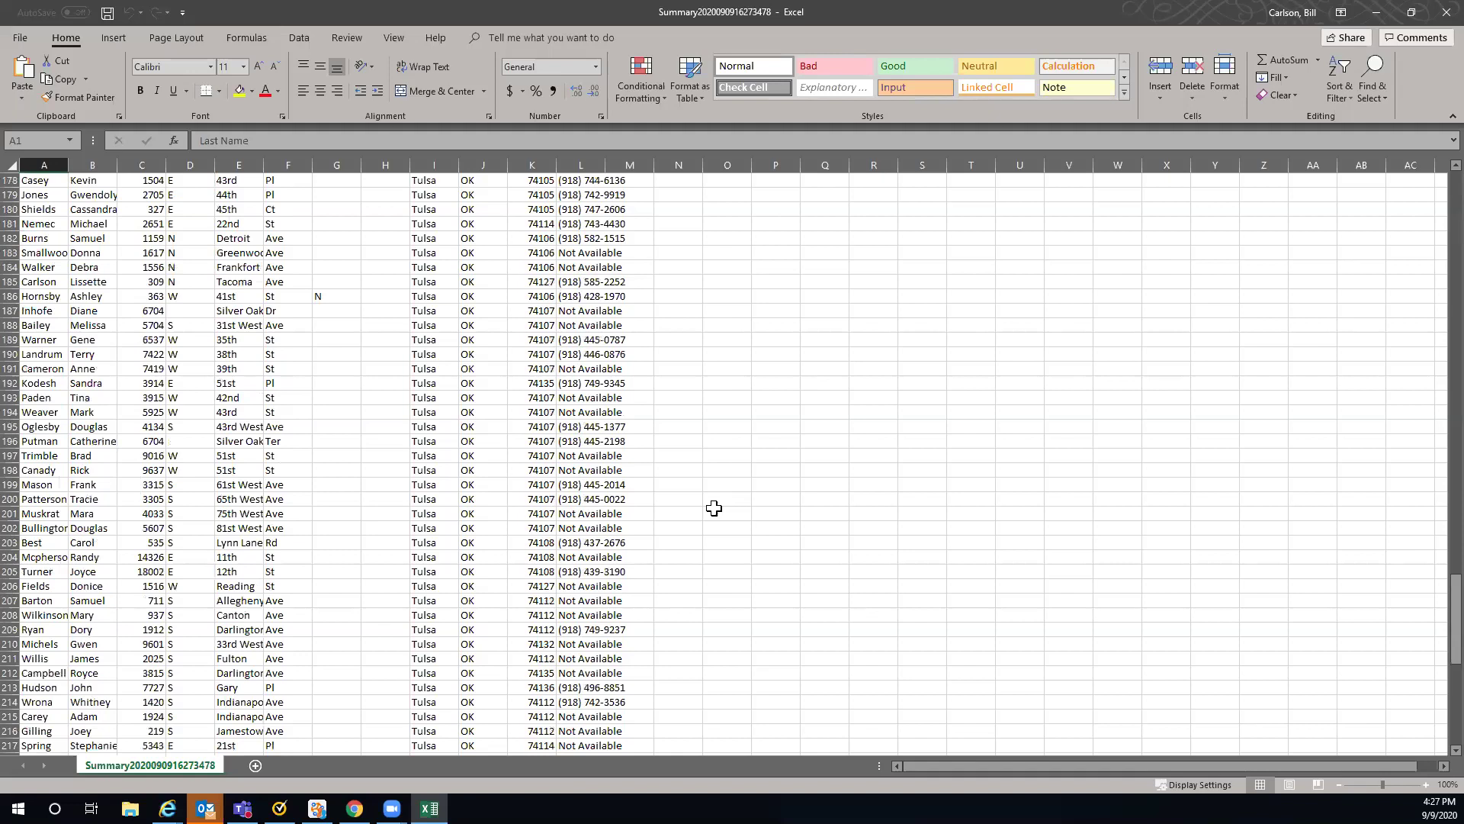
scroll(714, 508, "down", 17)
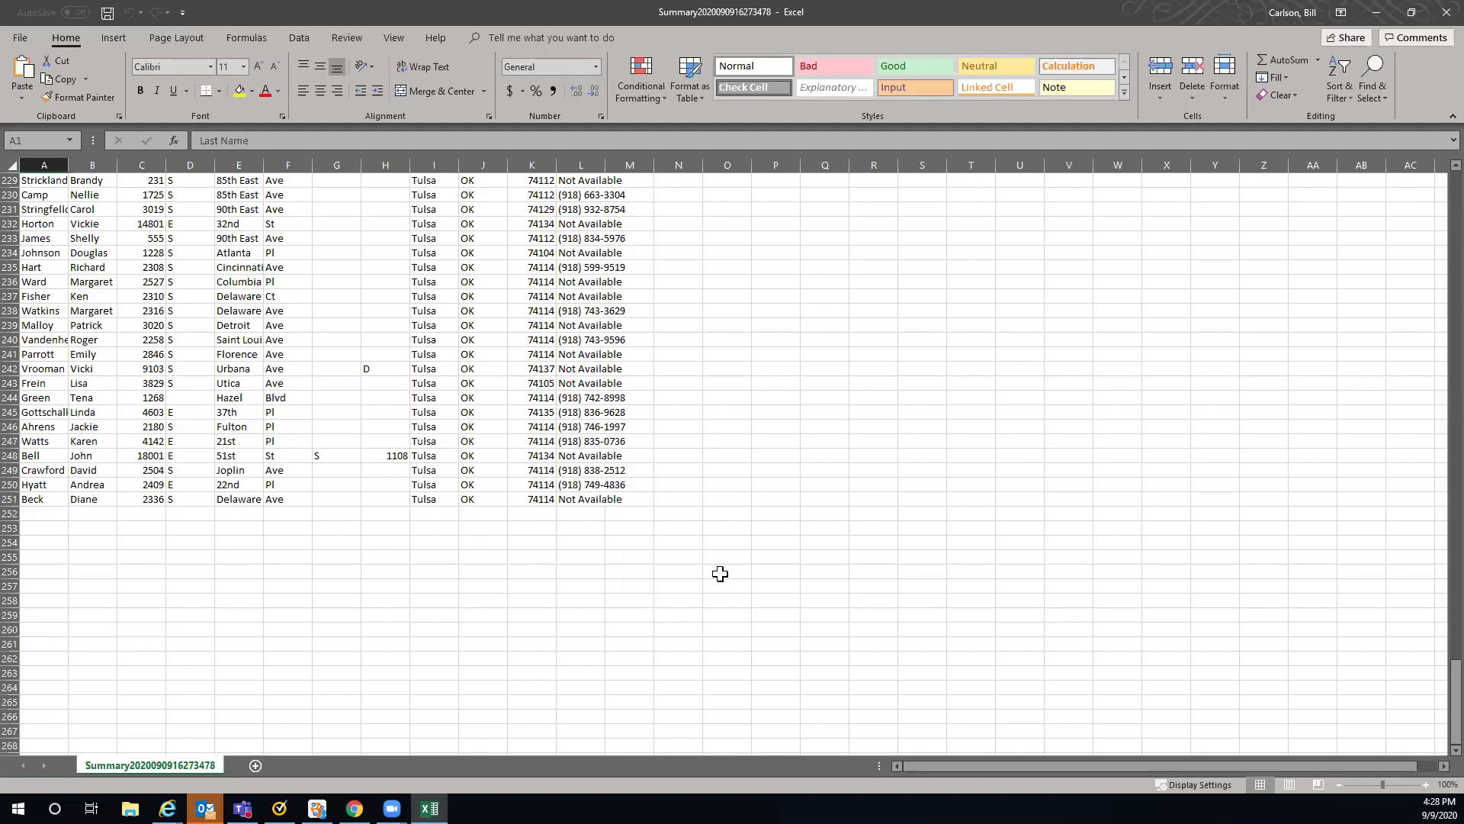
left_click_drag(1455, 698, 1435, 603)
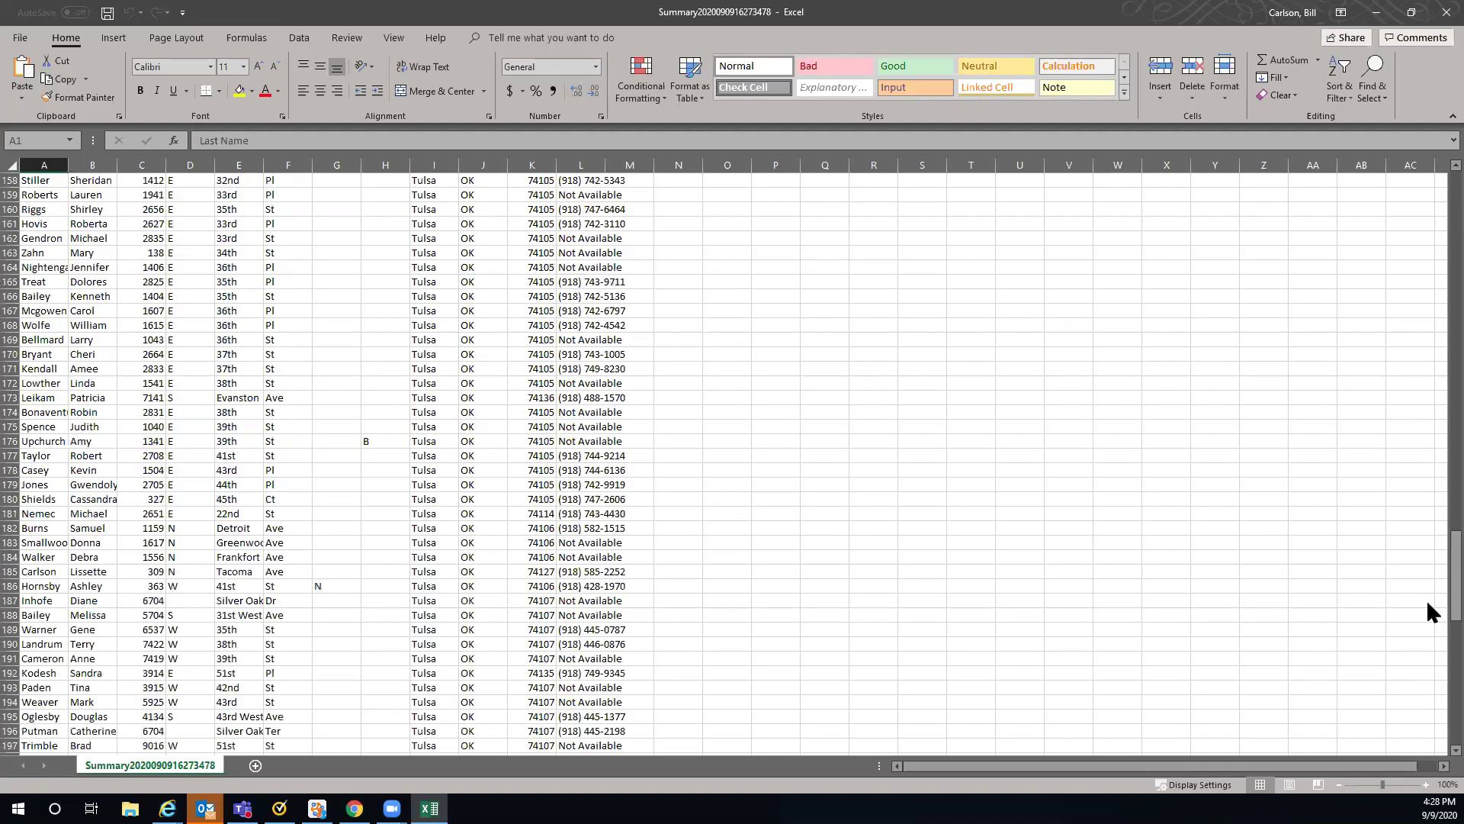
left_click_drag(1428, 459, 1436, 181)
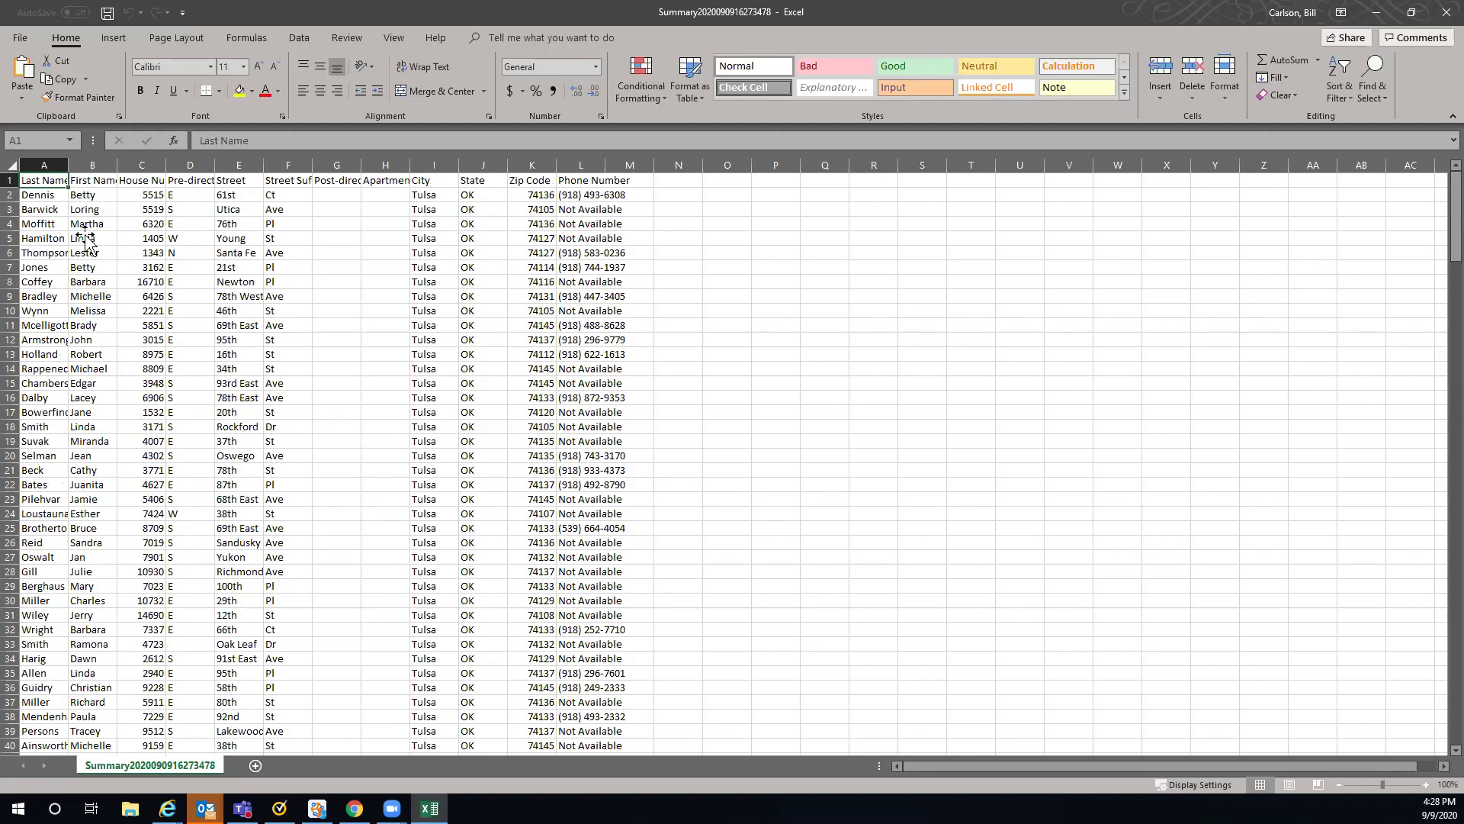
Step: Select the entire sheet, bring up its editing options, and close the workbook to return to the download page
left_click(9, 165)
right_click(100, 249)
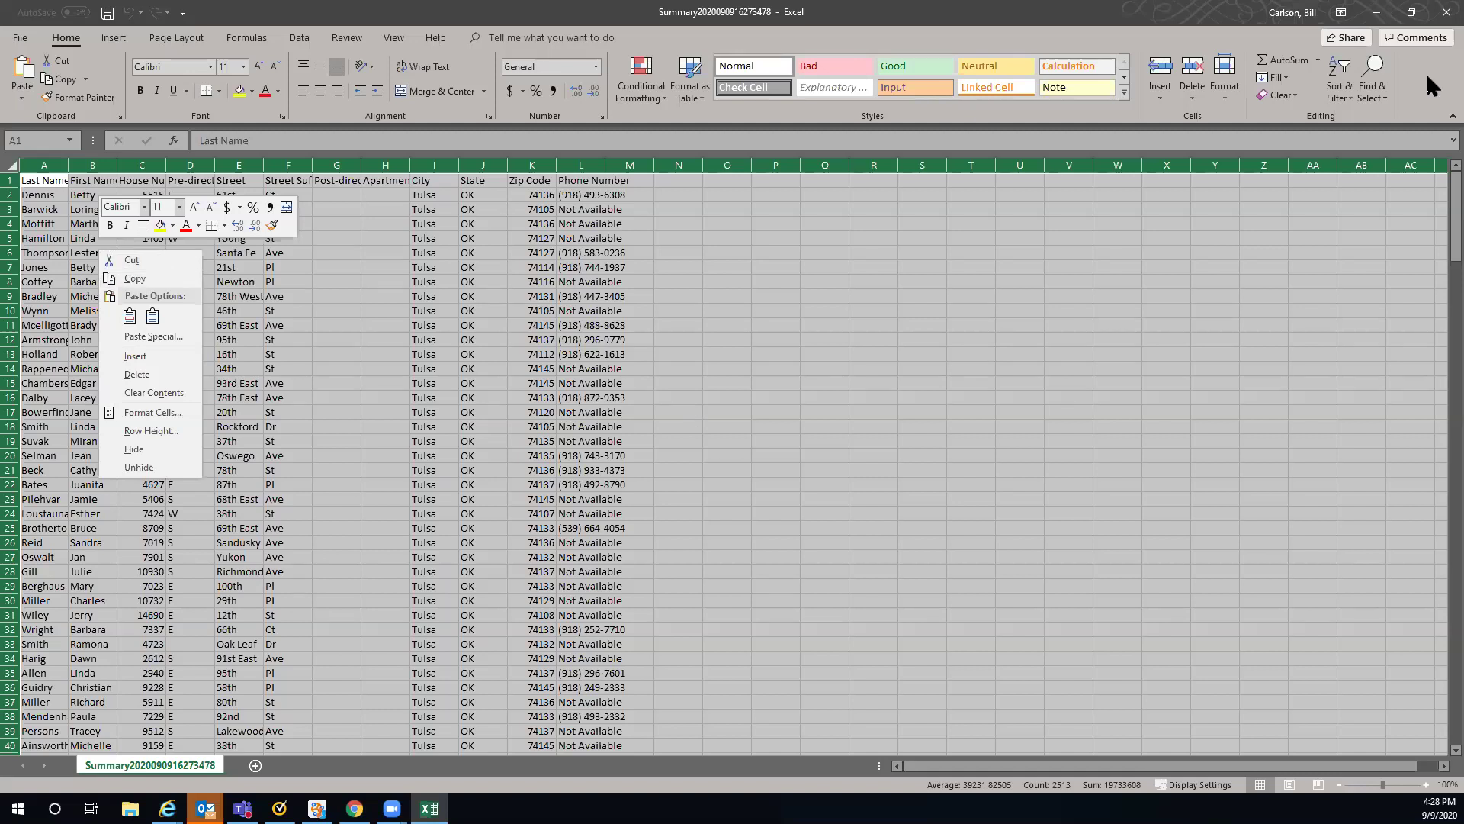
left_click(1437, 14)
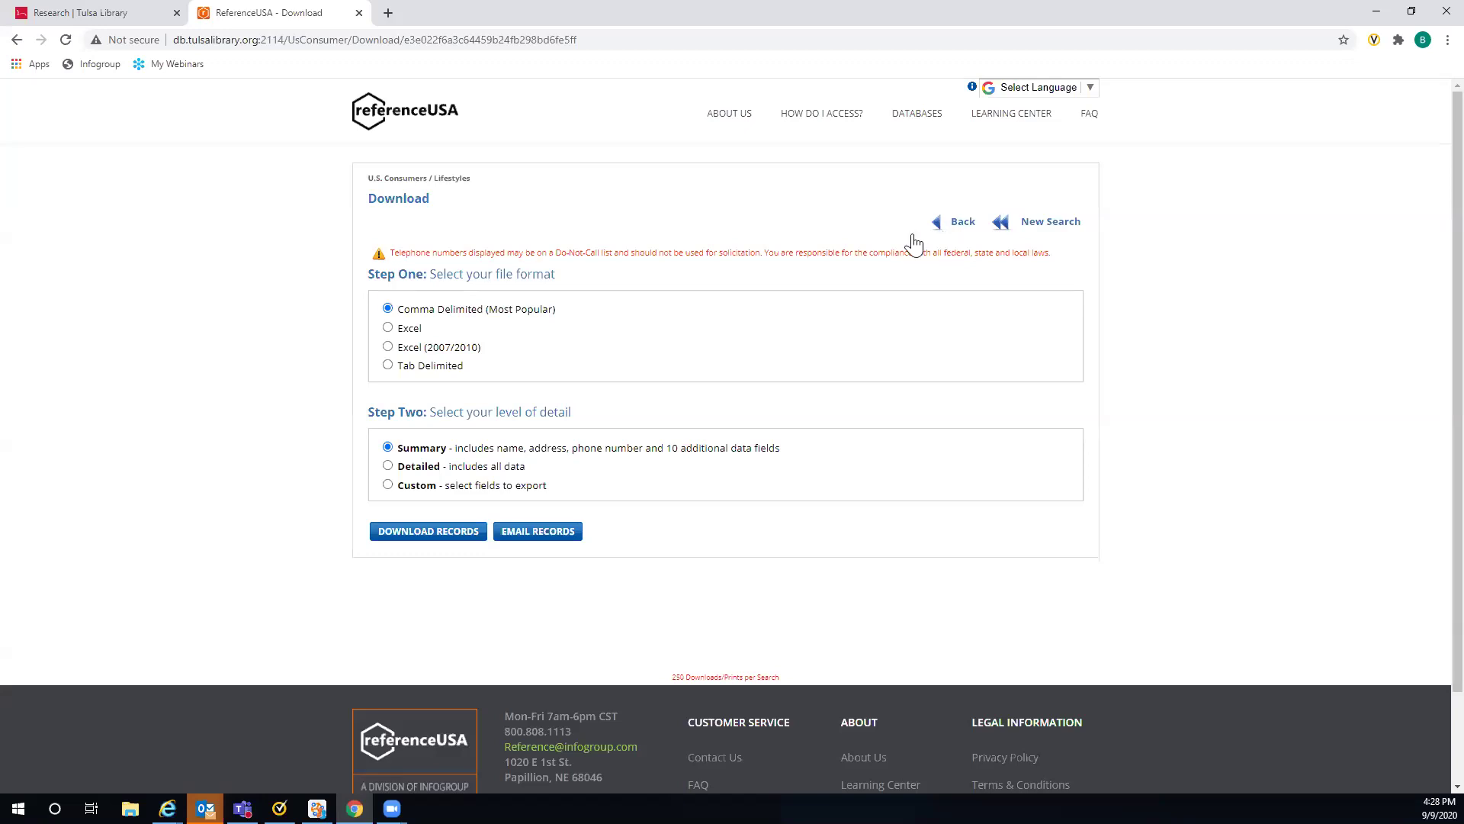
Step: Go back through the results to the search criteria and view the results afresh to clear the selected records
left_click(958, 226)
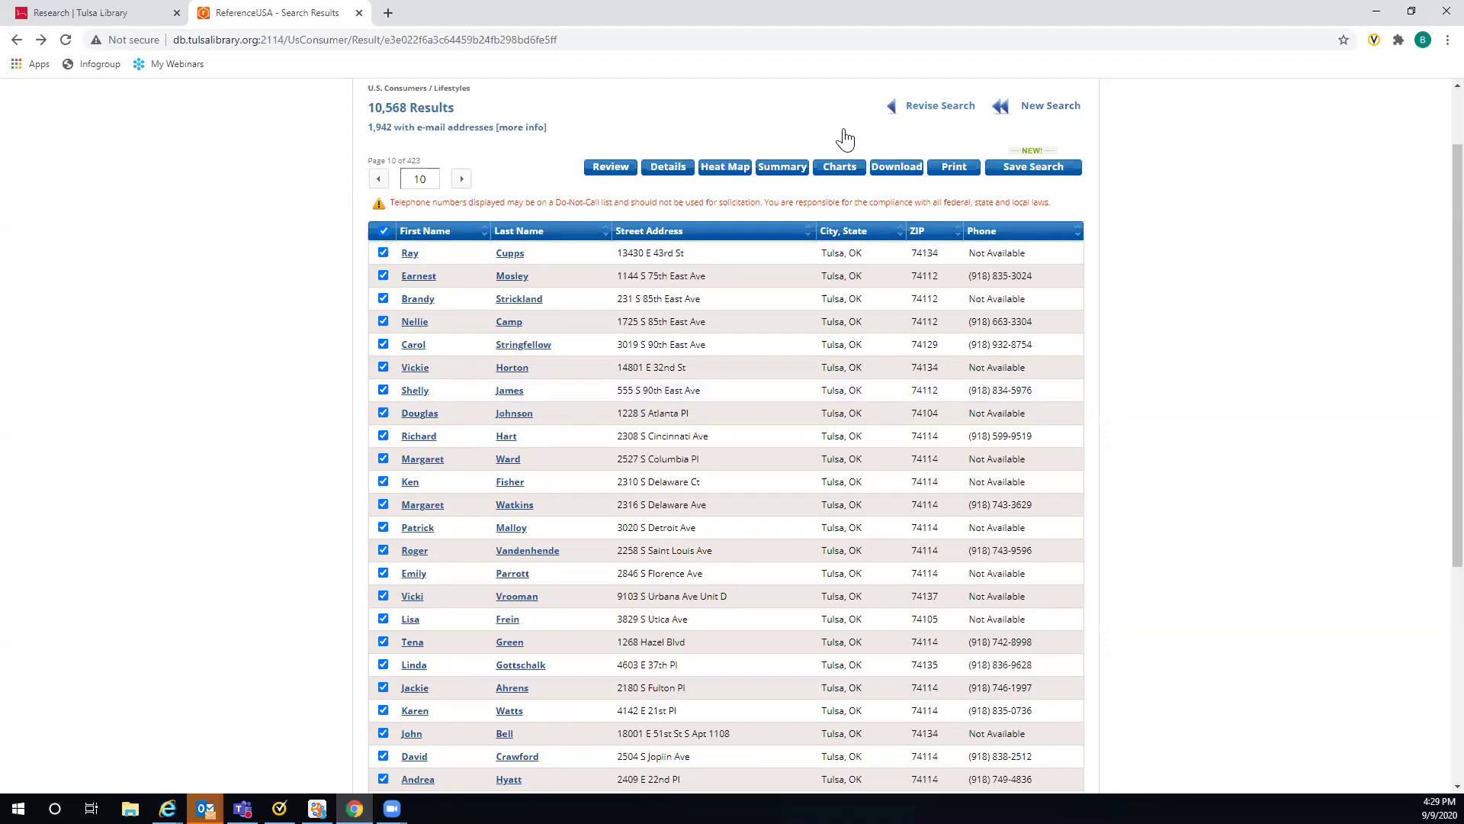
left_click(925, 114)
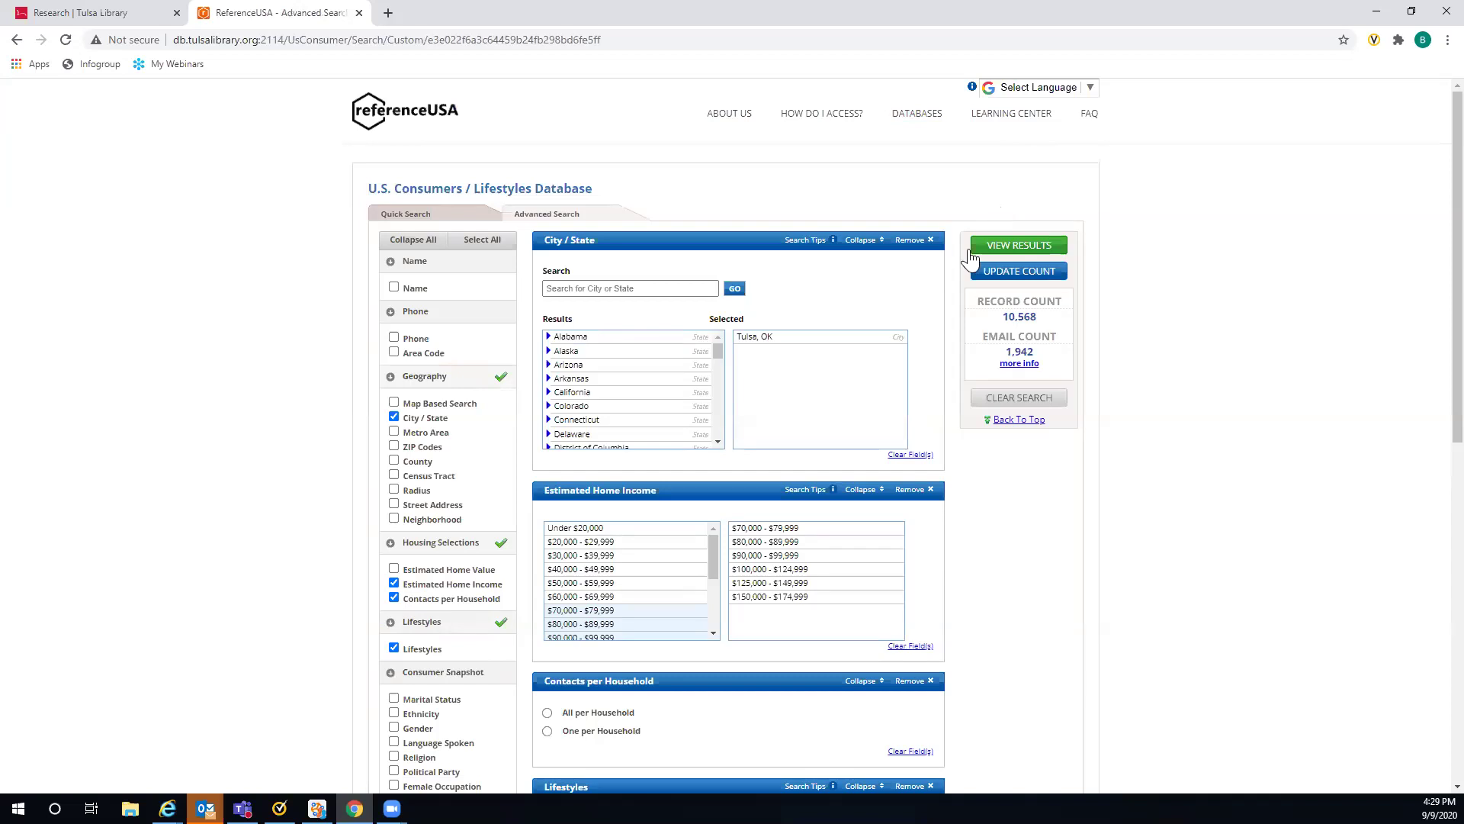
left_click(1024, 251)
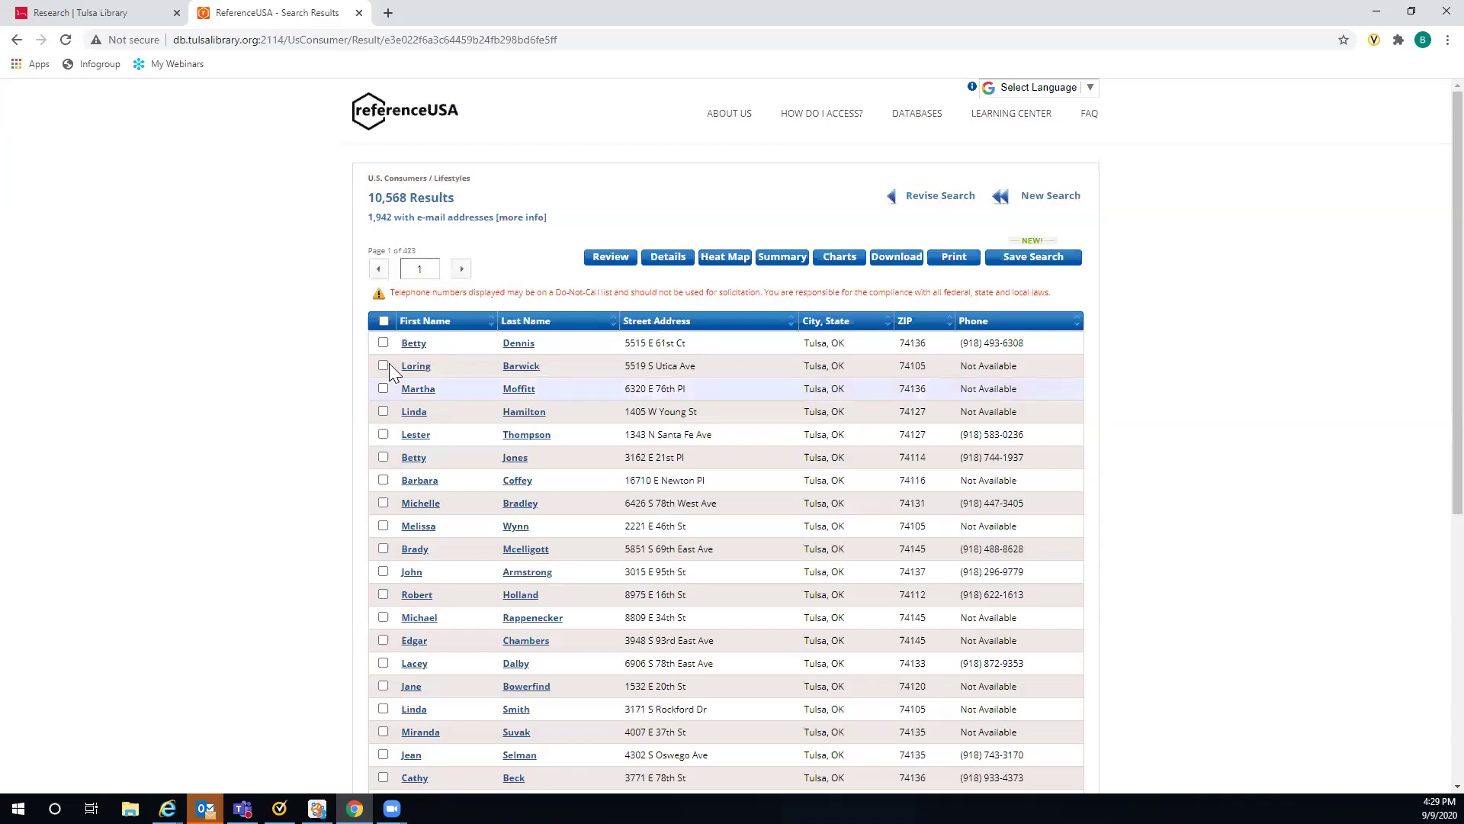
Step: Jump to results page 11, select all records on pages 11 and 12, and advance to page 13
left_click(422, 270)
type("1")
key("Return")
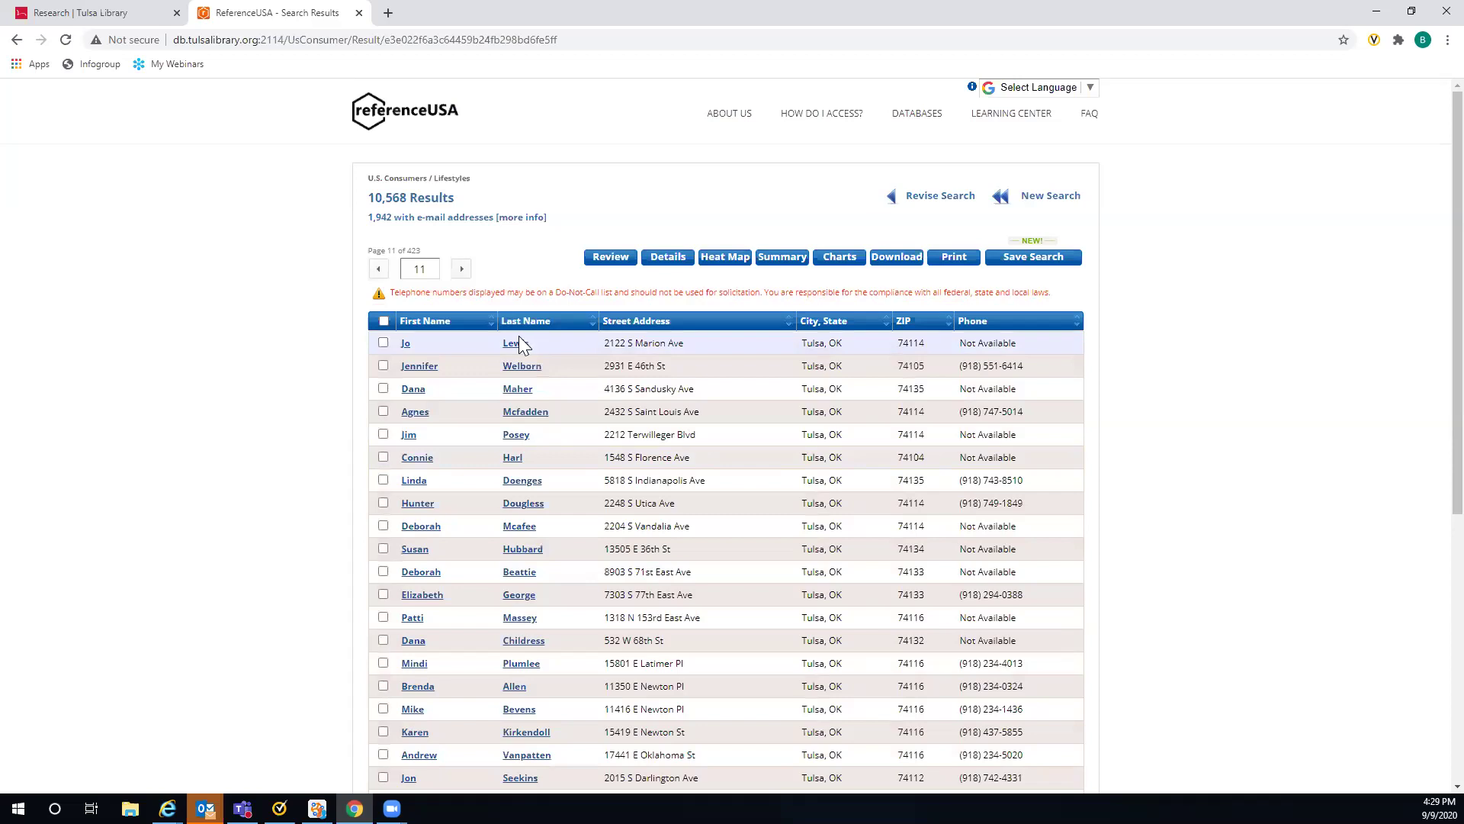
left_click(384, 322)
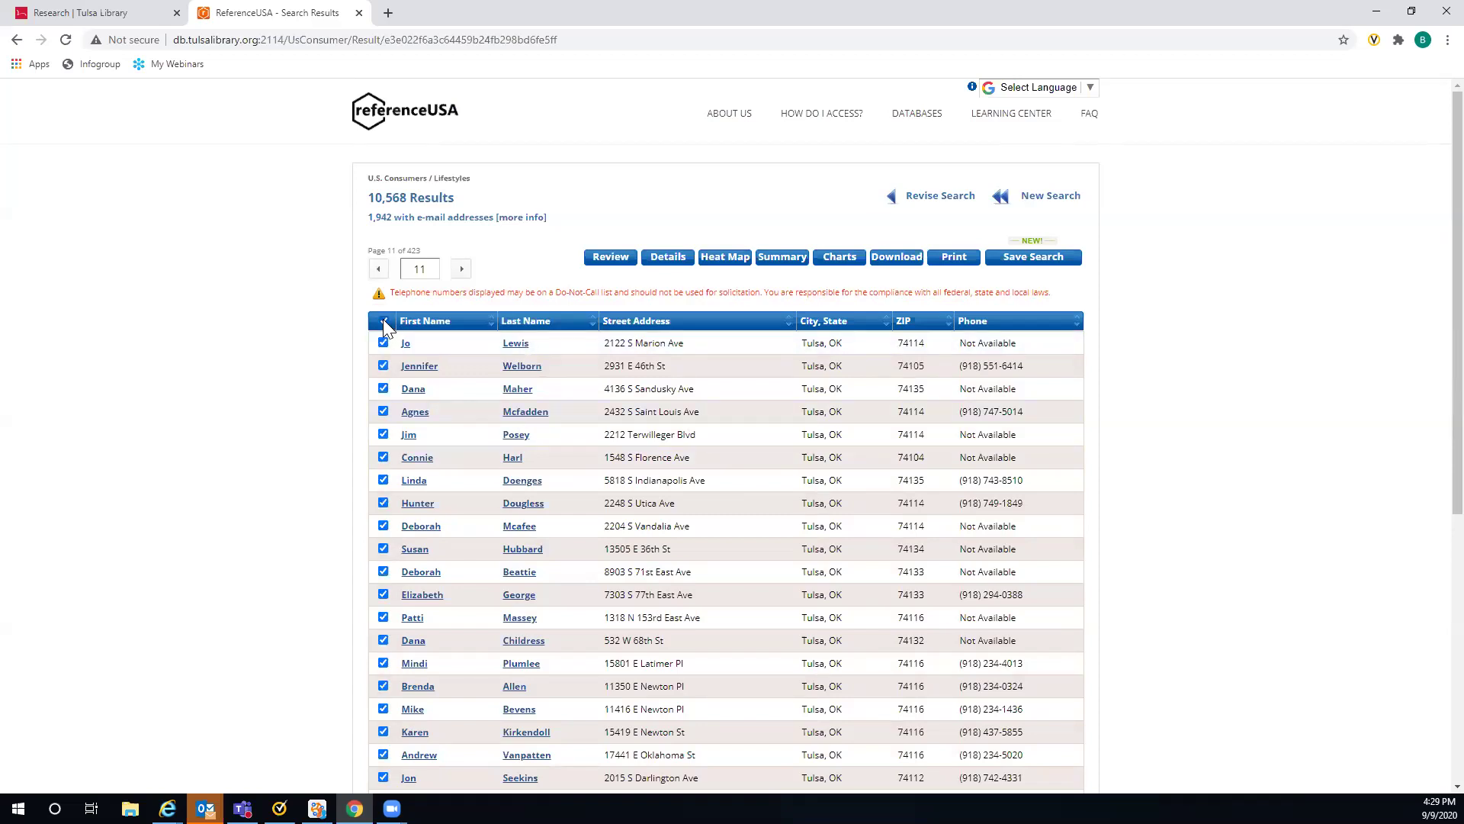
left_click(462, 270)
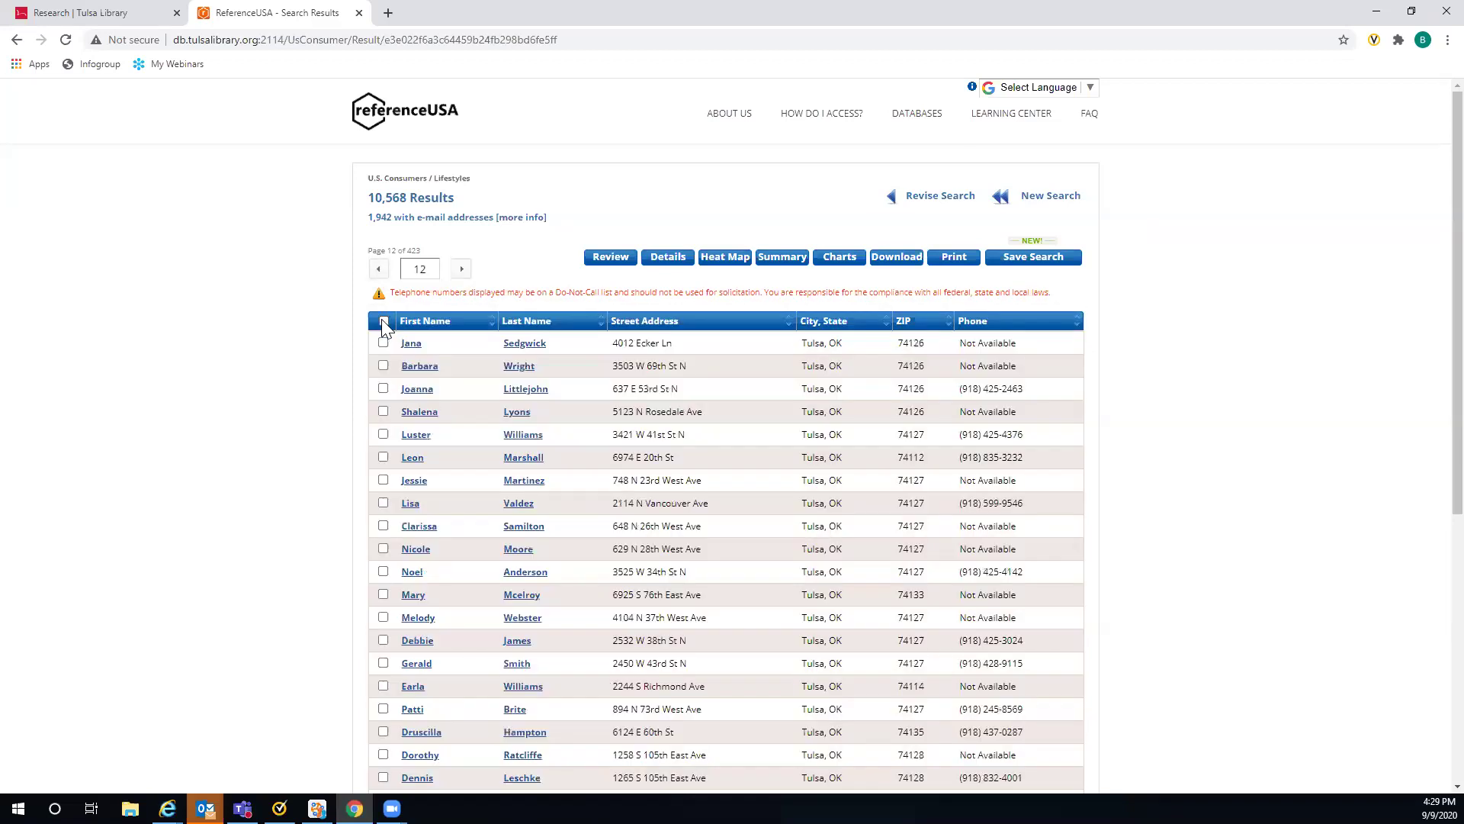
left_click(383, 322)
left_click(462, 270)
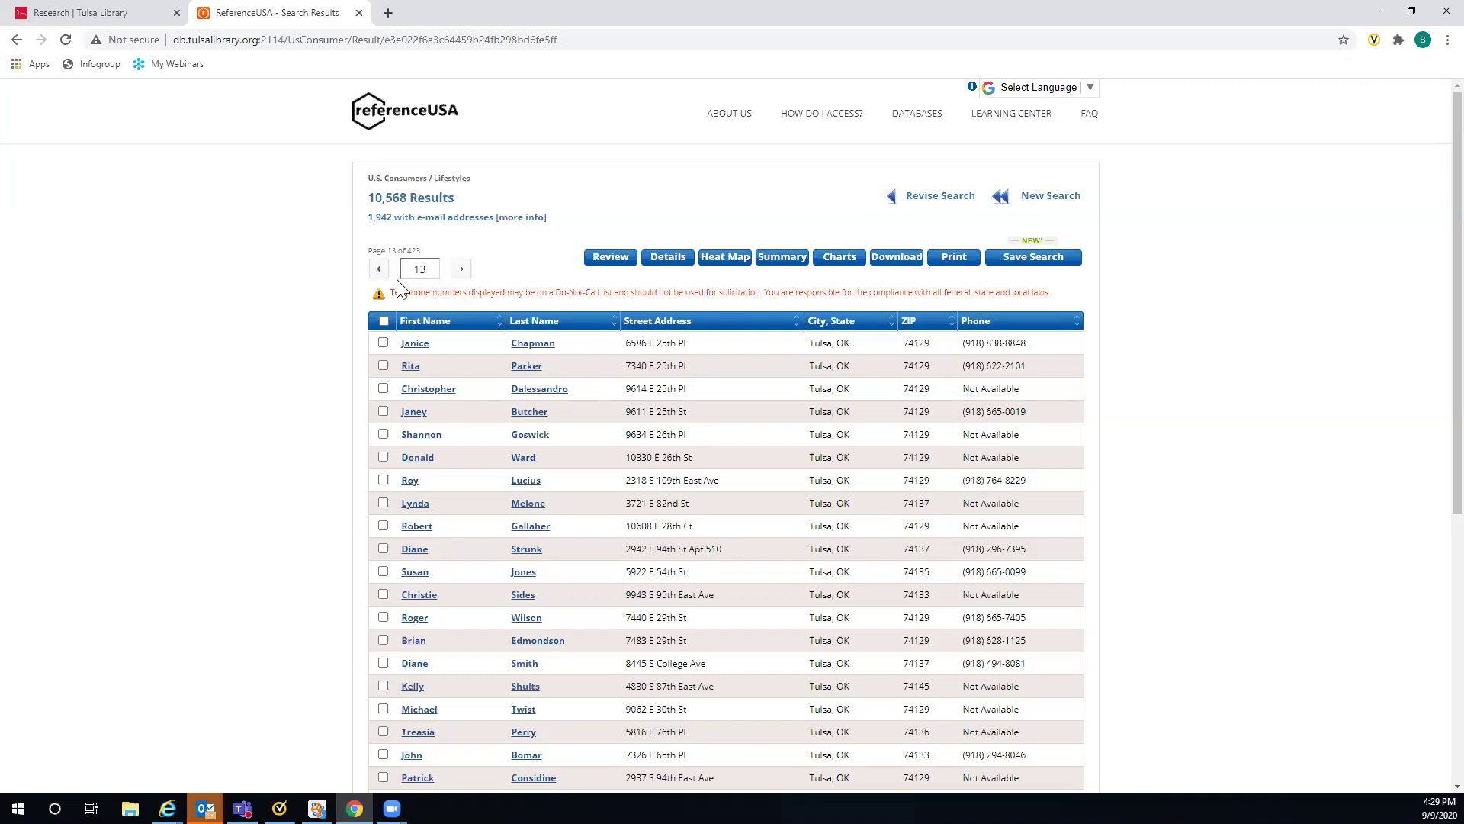
Step: Reload the results from the search criteria and open the first listed consumer's detailed record
left_click(924, 203)
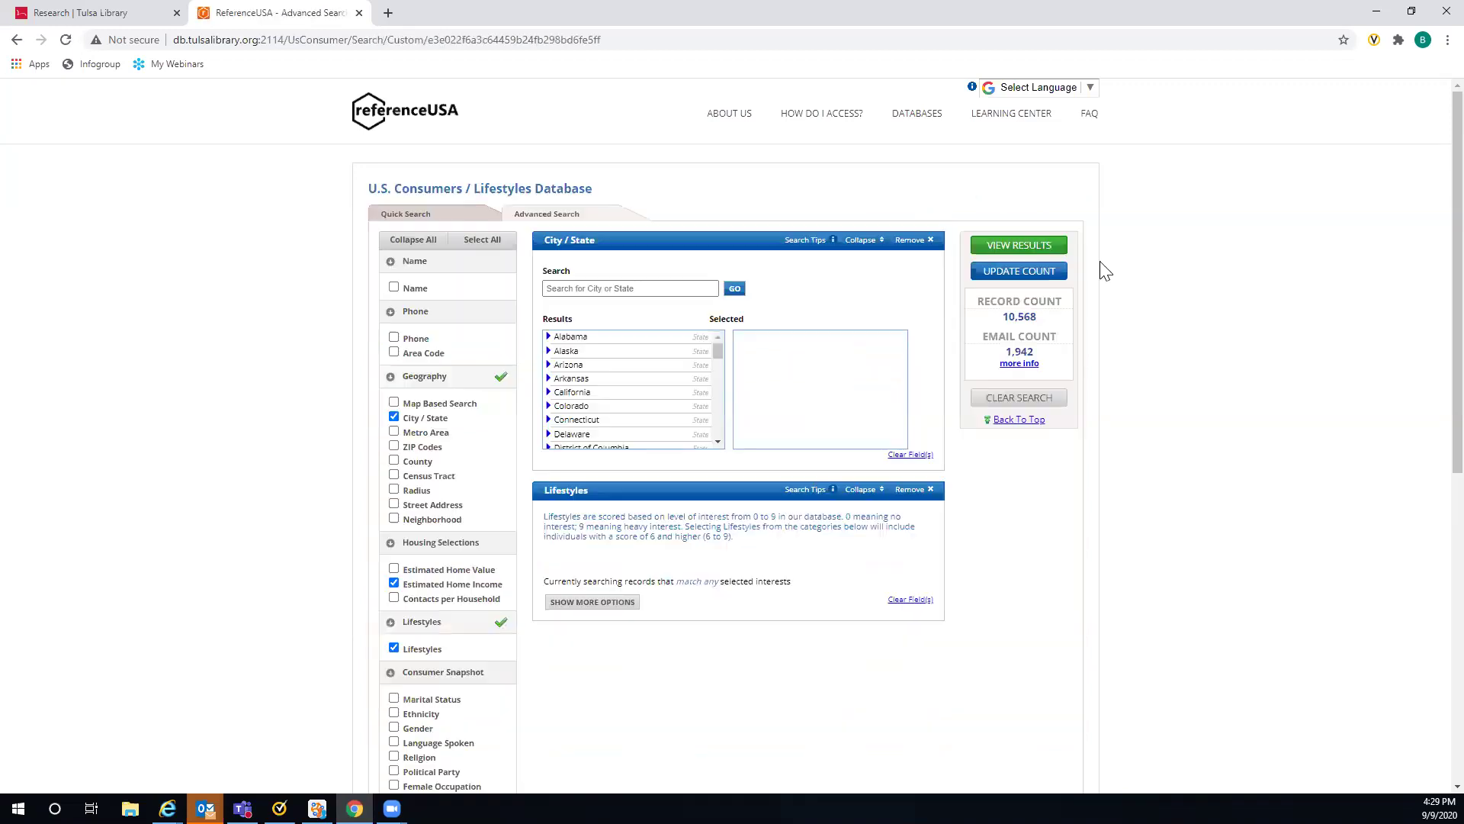
left_click(1018, 245)
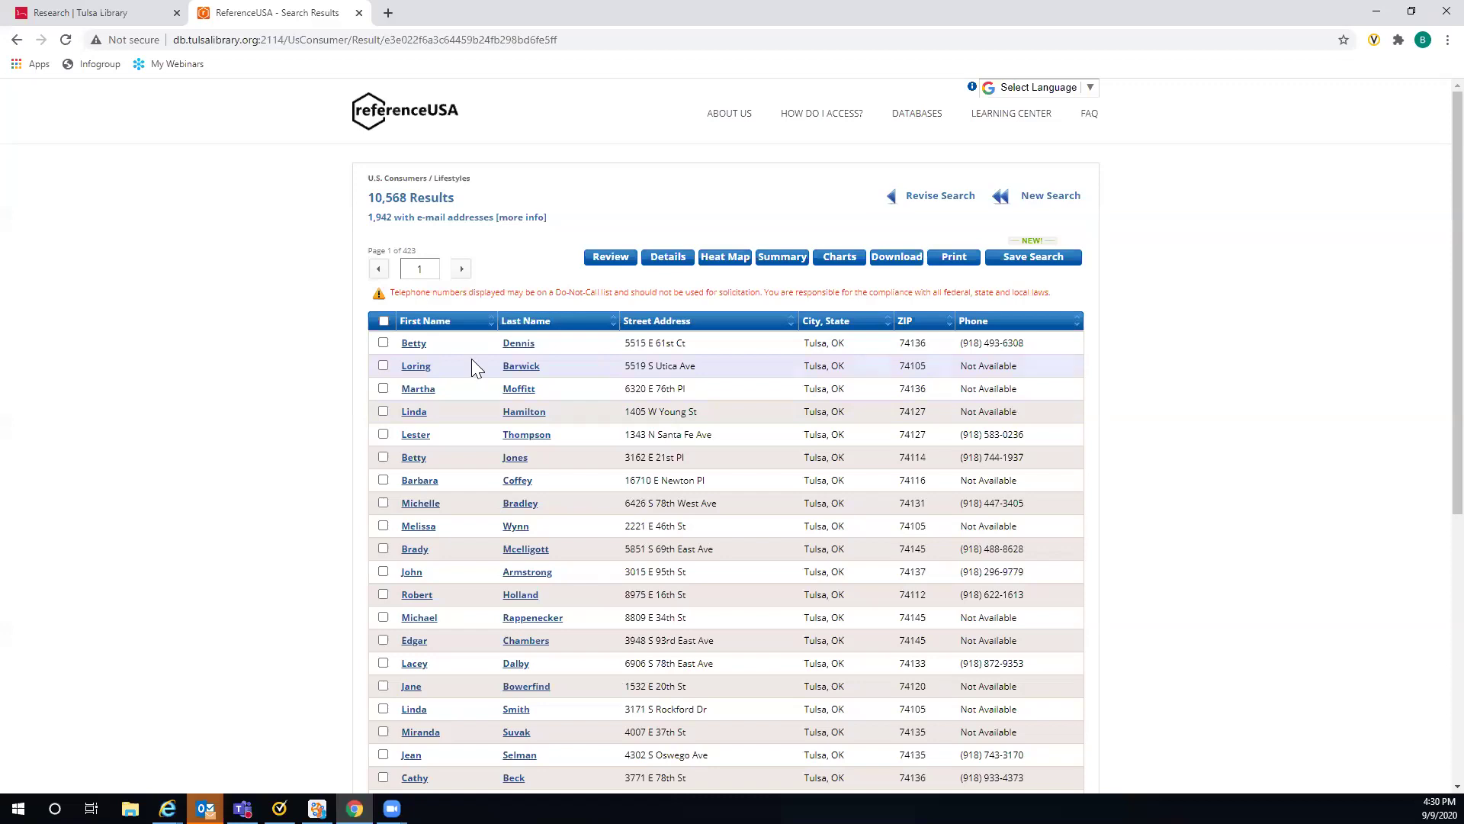
left_click(513, 347)
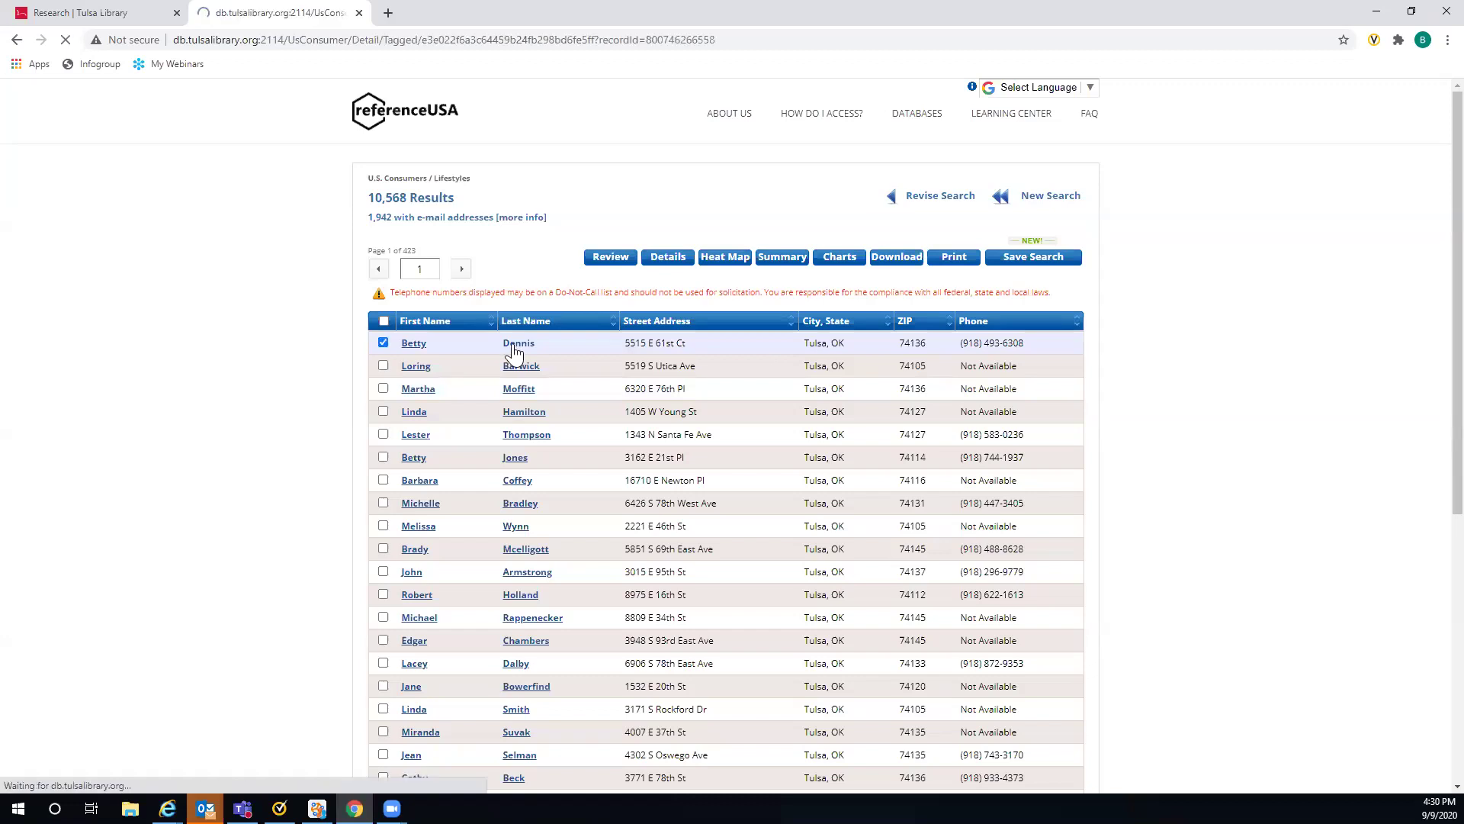
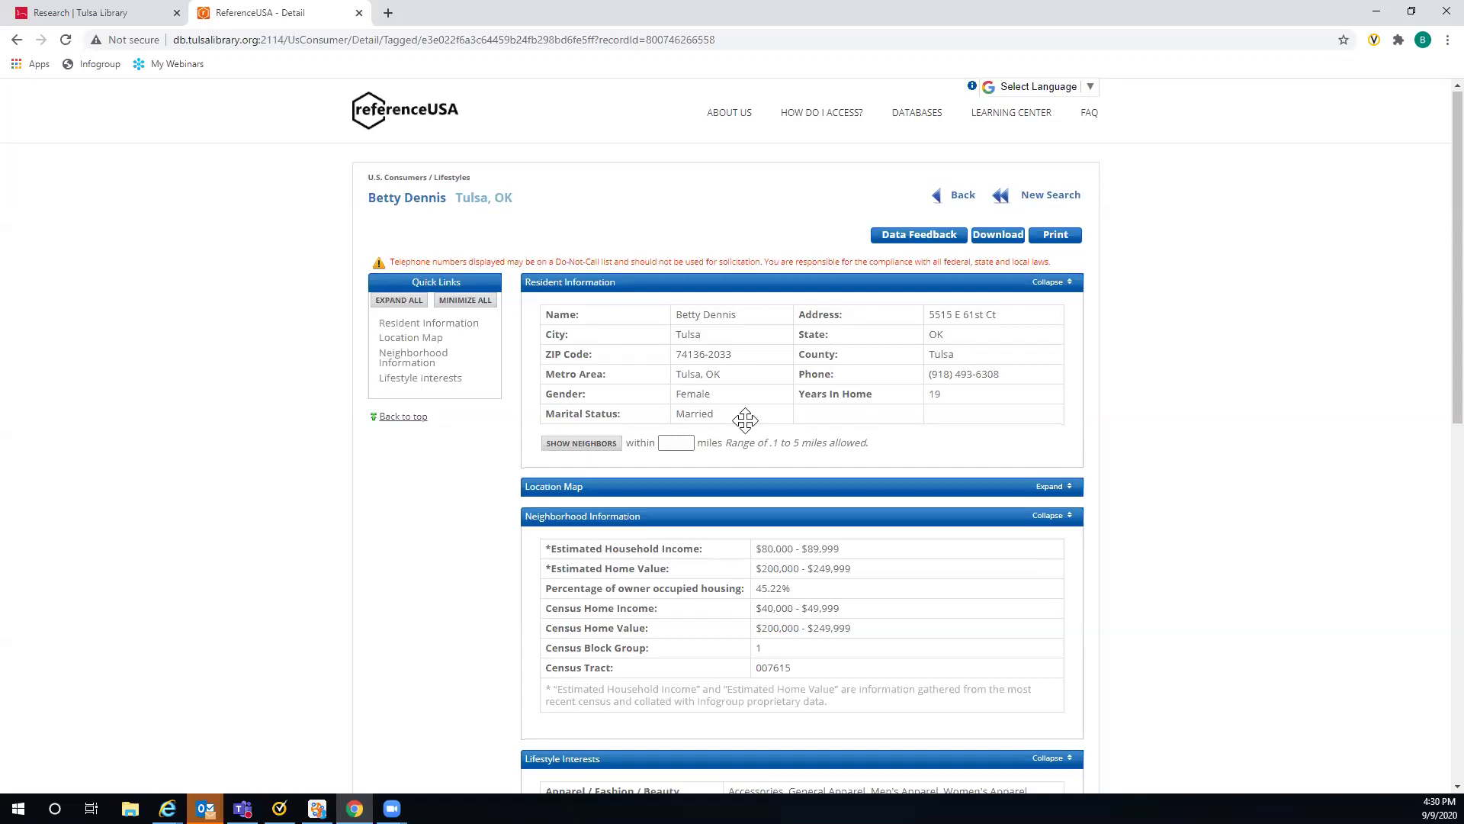
Step: Expand the location map in the consumer's record to view the home's position, and collapse it again
scroll(747, 419, "down", 2)
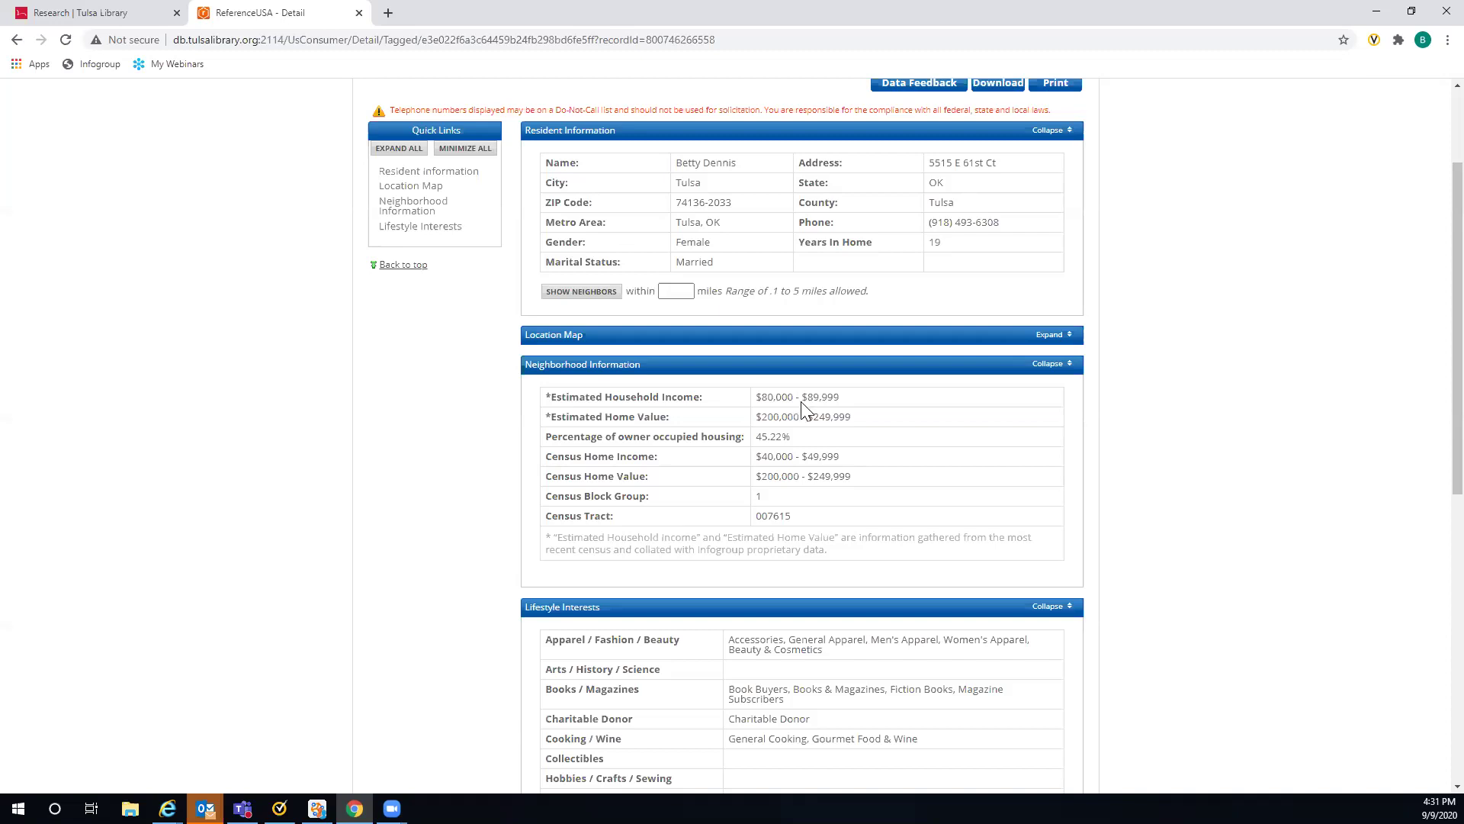
left_click(1048, 336)
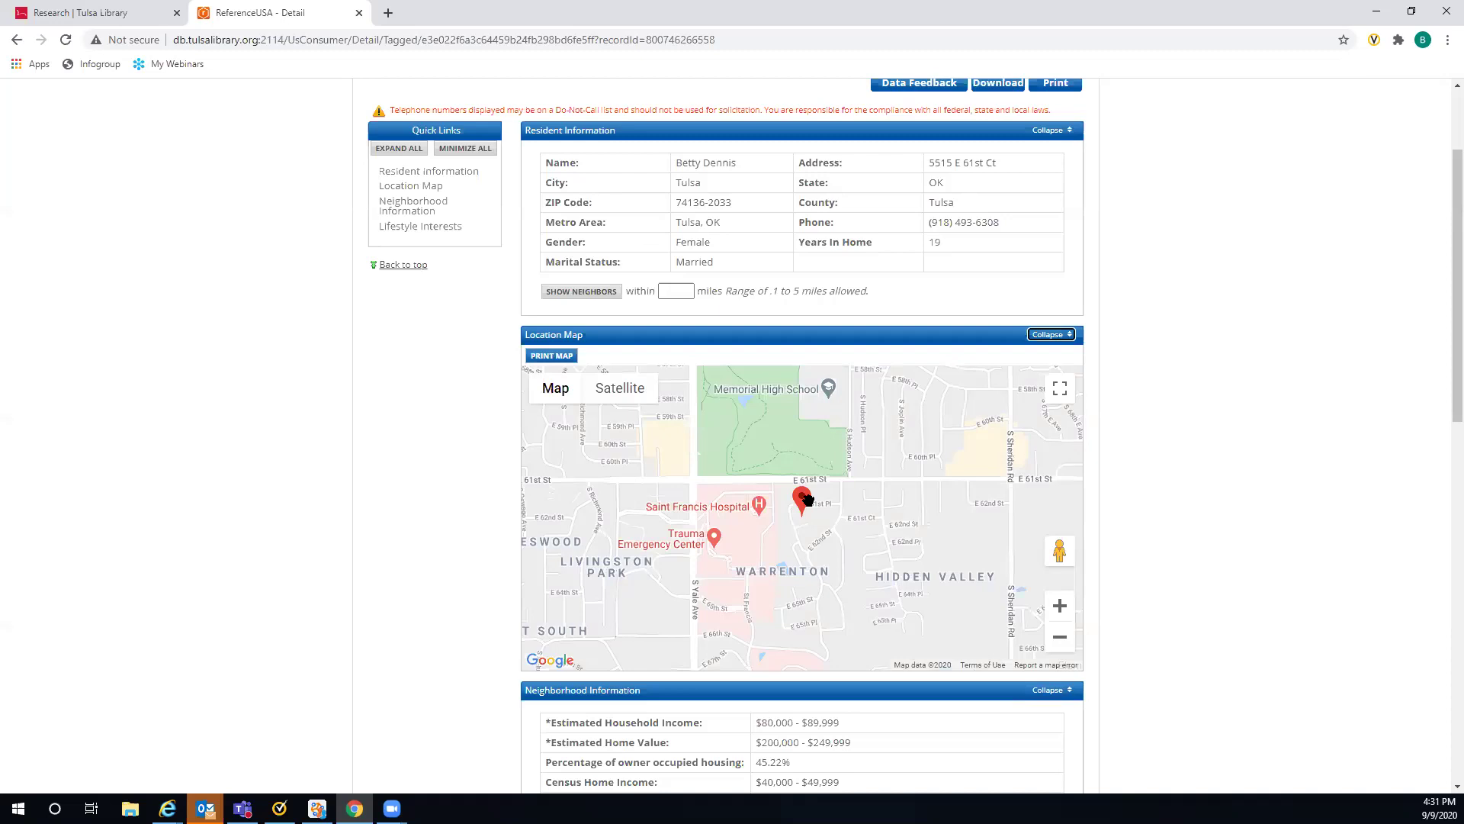
left_click(1050, 337)
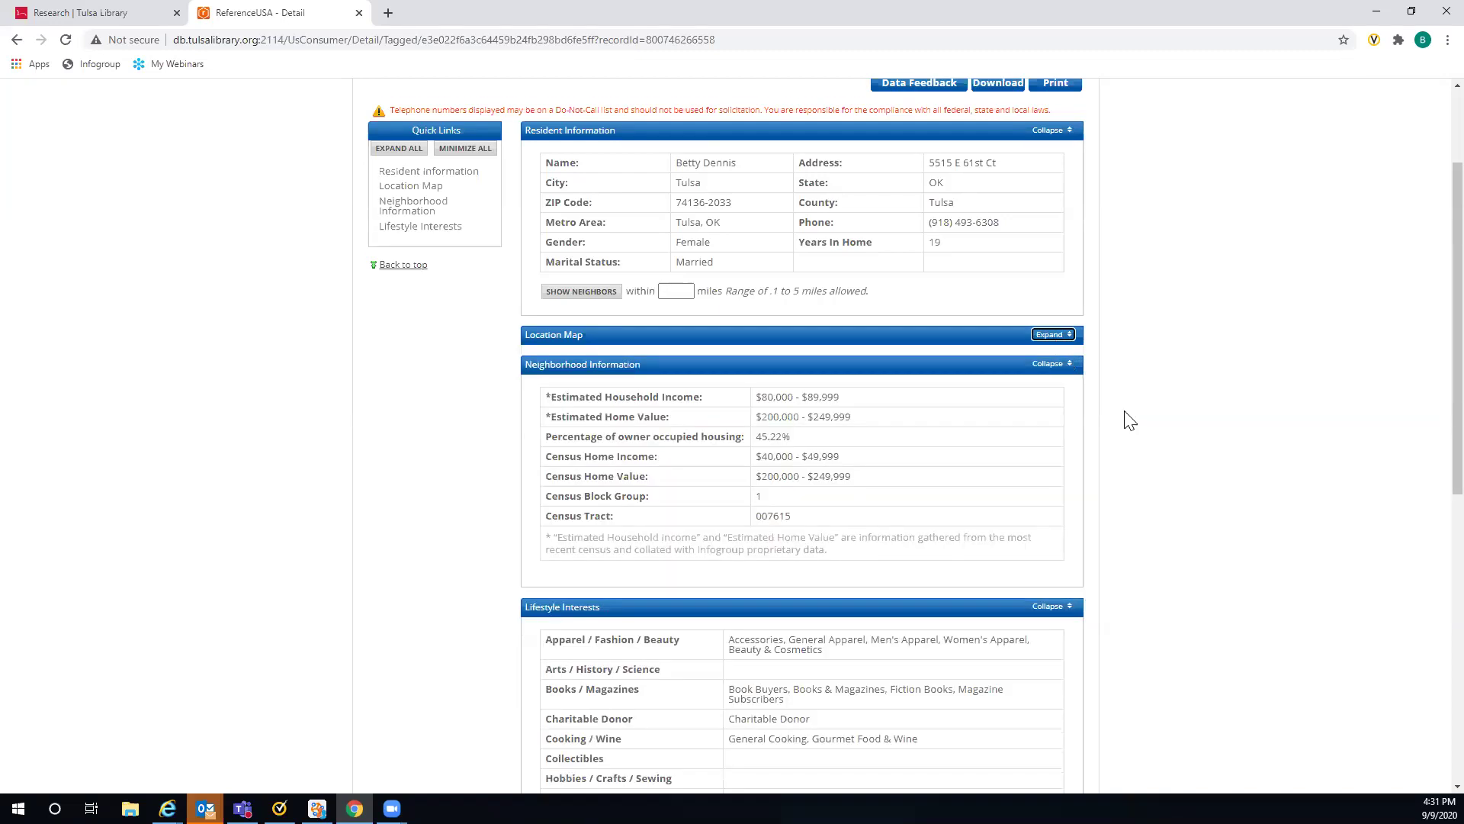
Step: Examine the consumer's lifestyle interests alongside the resident and neighborhood information in the detailed record
scroll(1125, 419, "down", 3)
scroll(1129, 421, "down", 3)
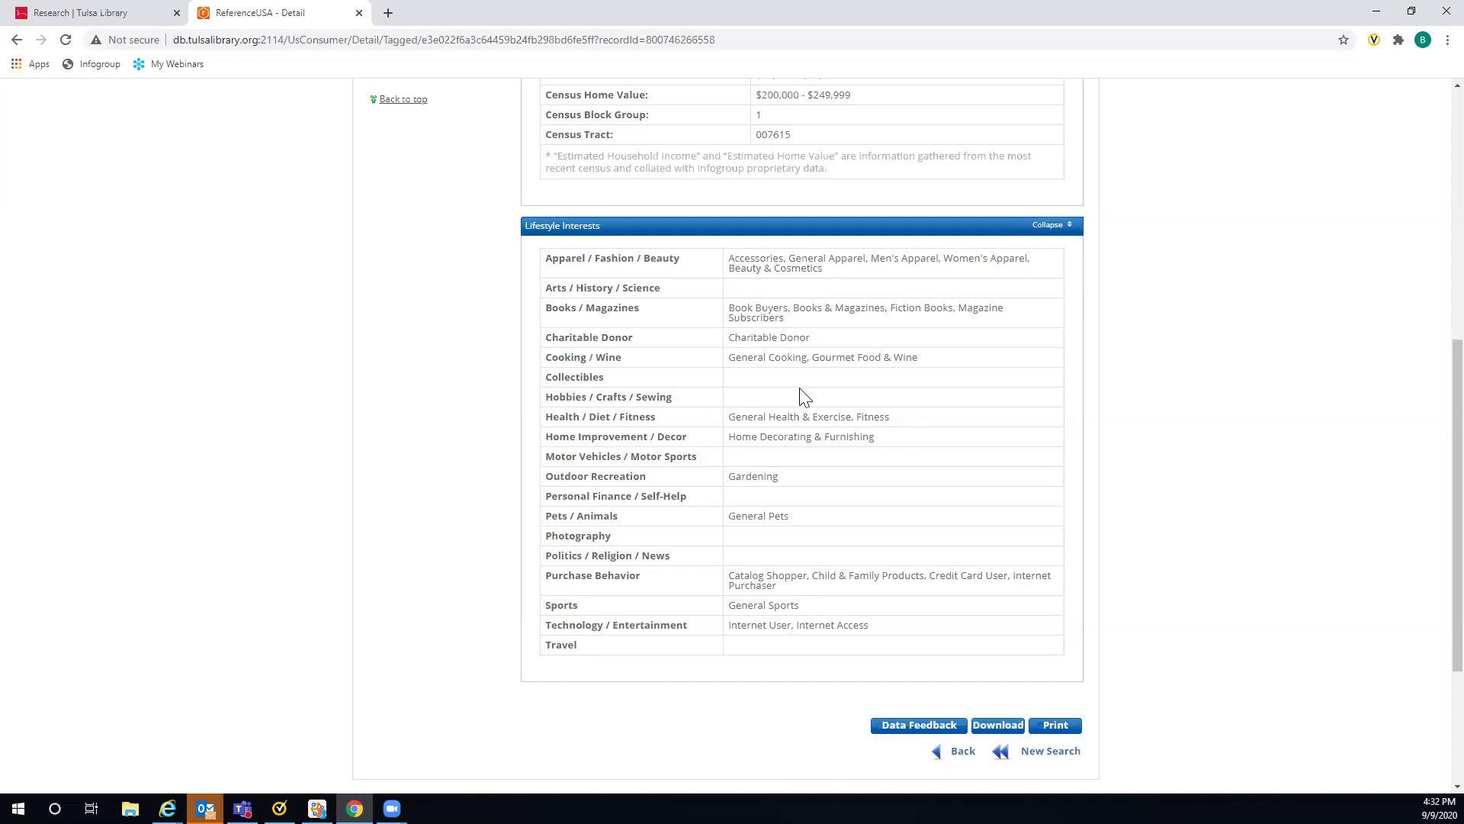
scroll(901, 354, "up", 5)
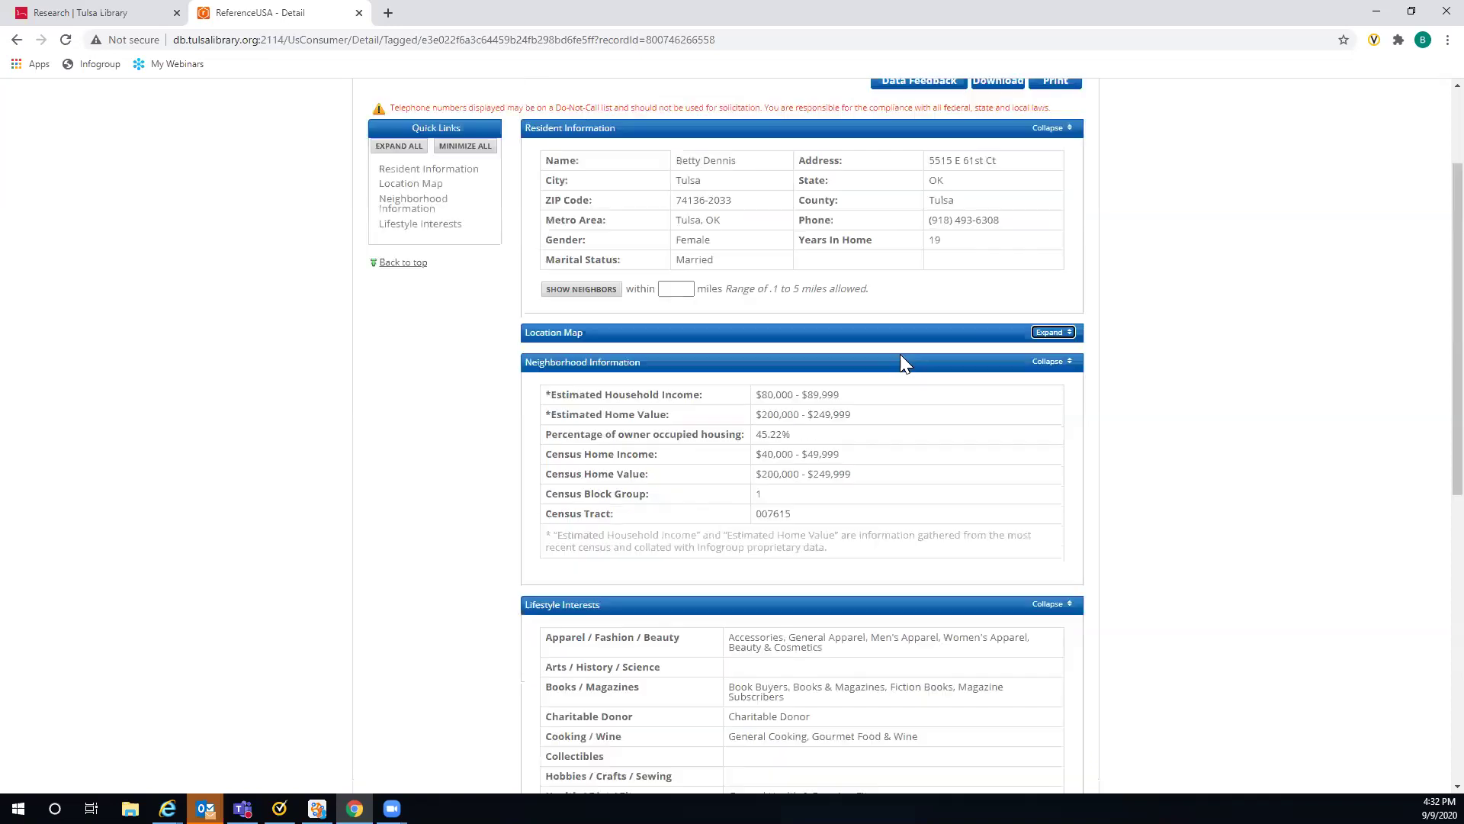
scroll(696, 355, "up", 2)
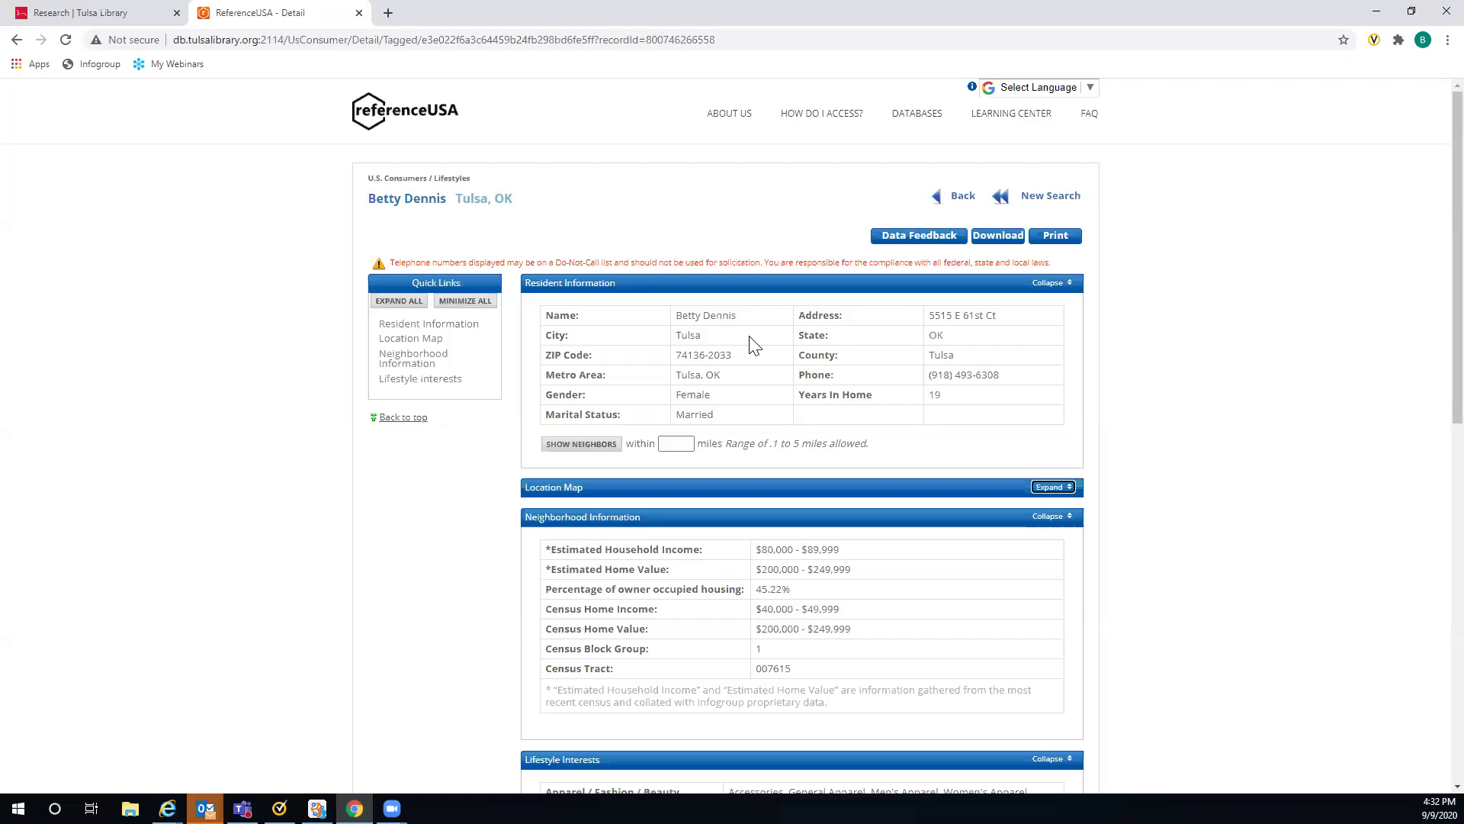
scroll(751, 343, "down", 4)
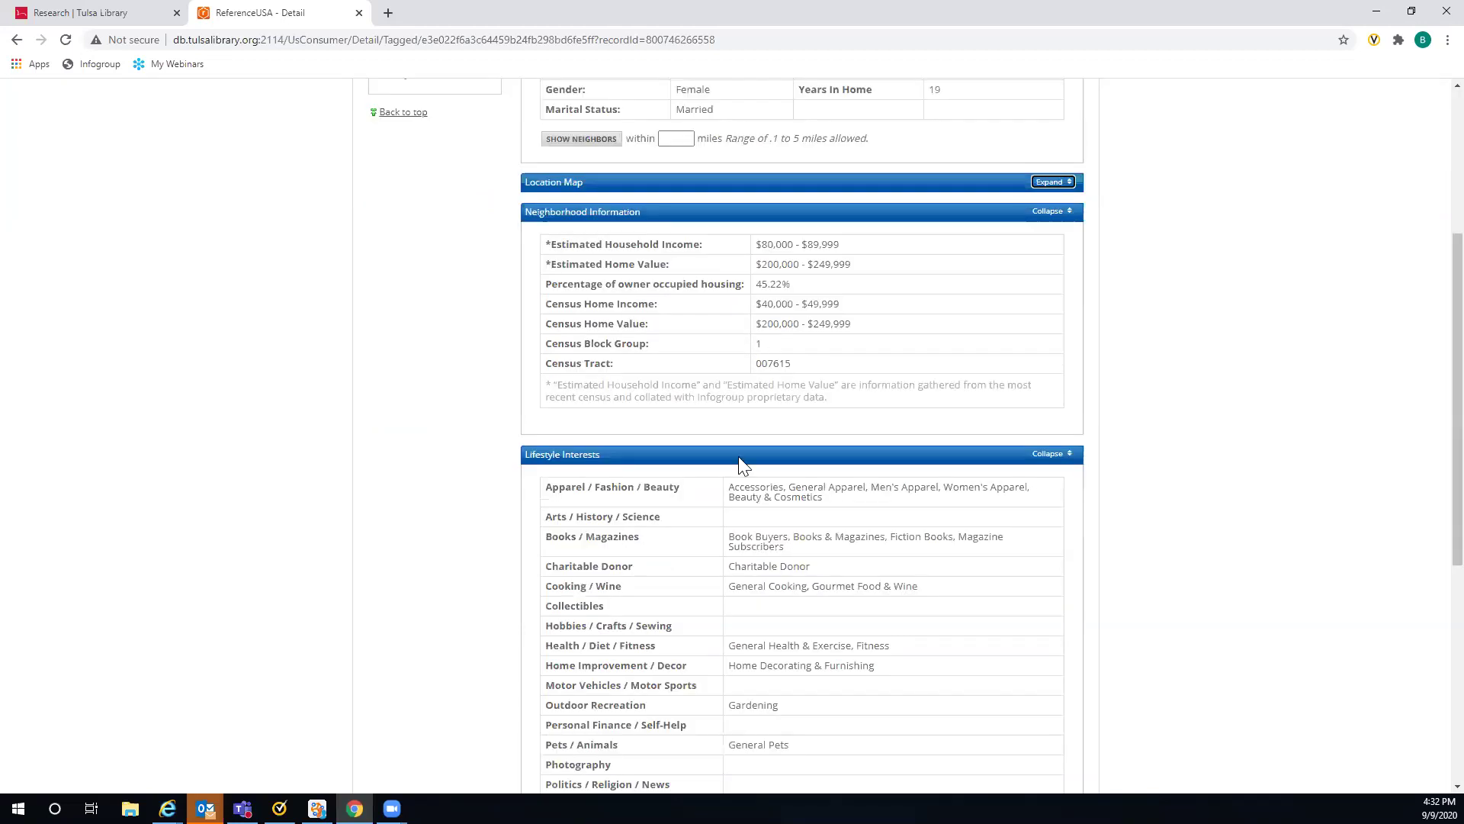
scroll(743, 465, "down", 2)
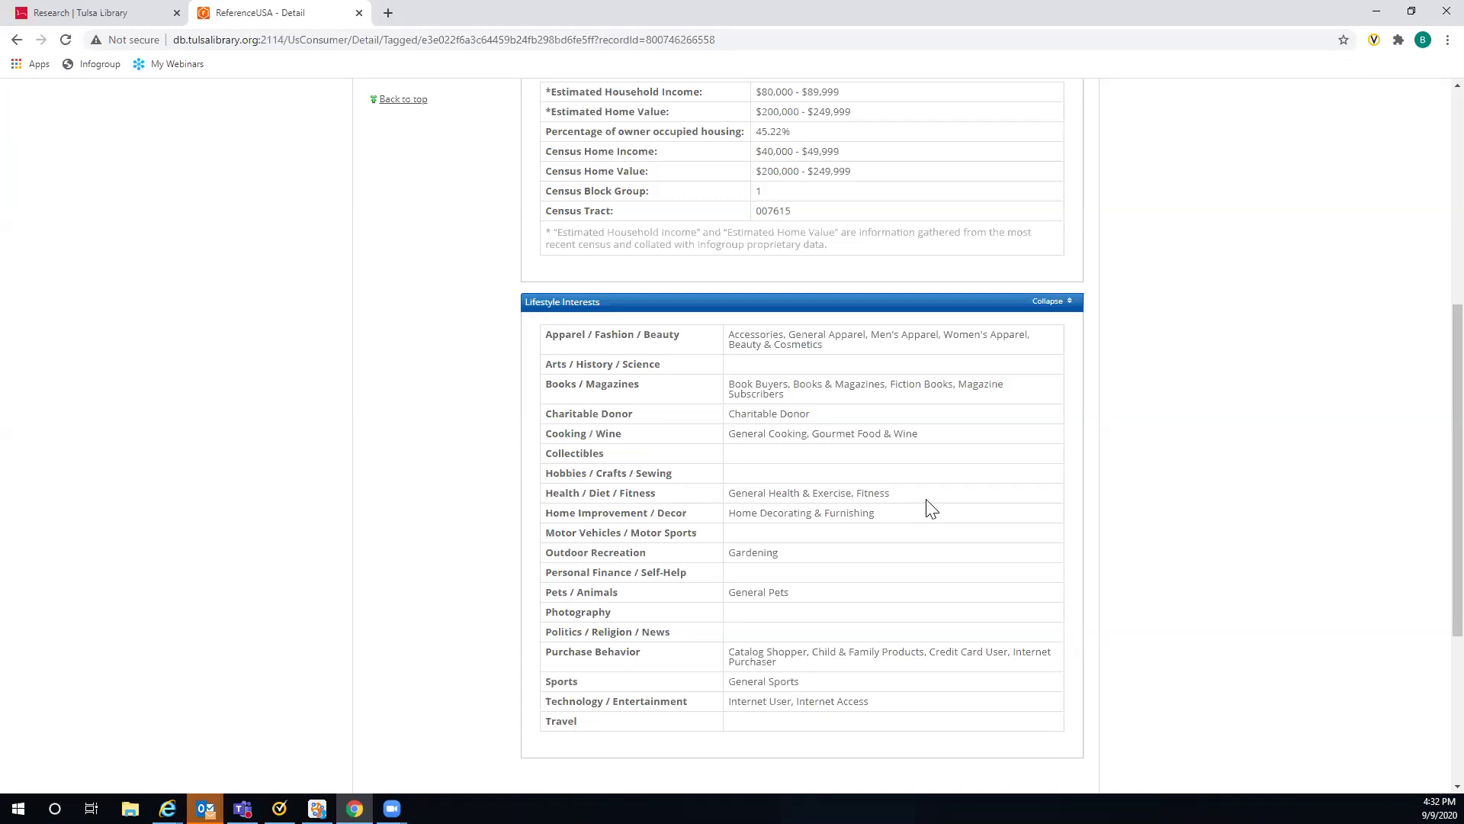
middle_click(903, 480)
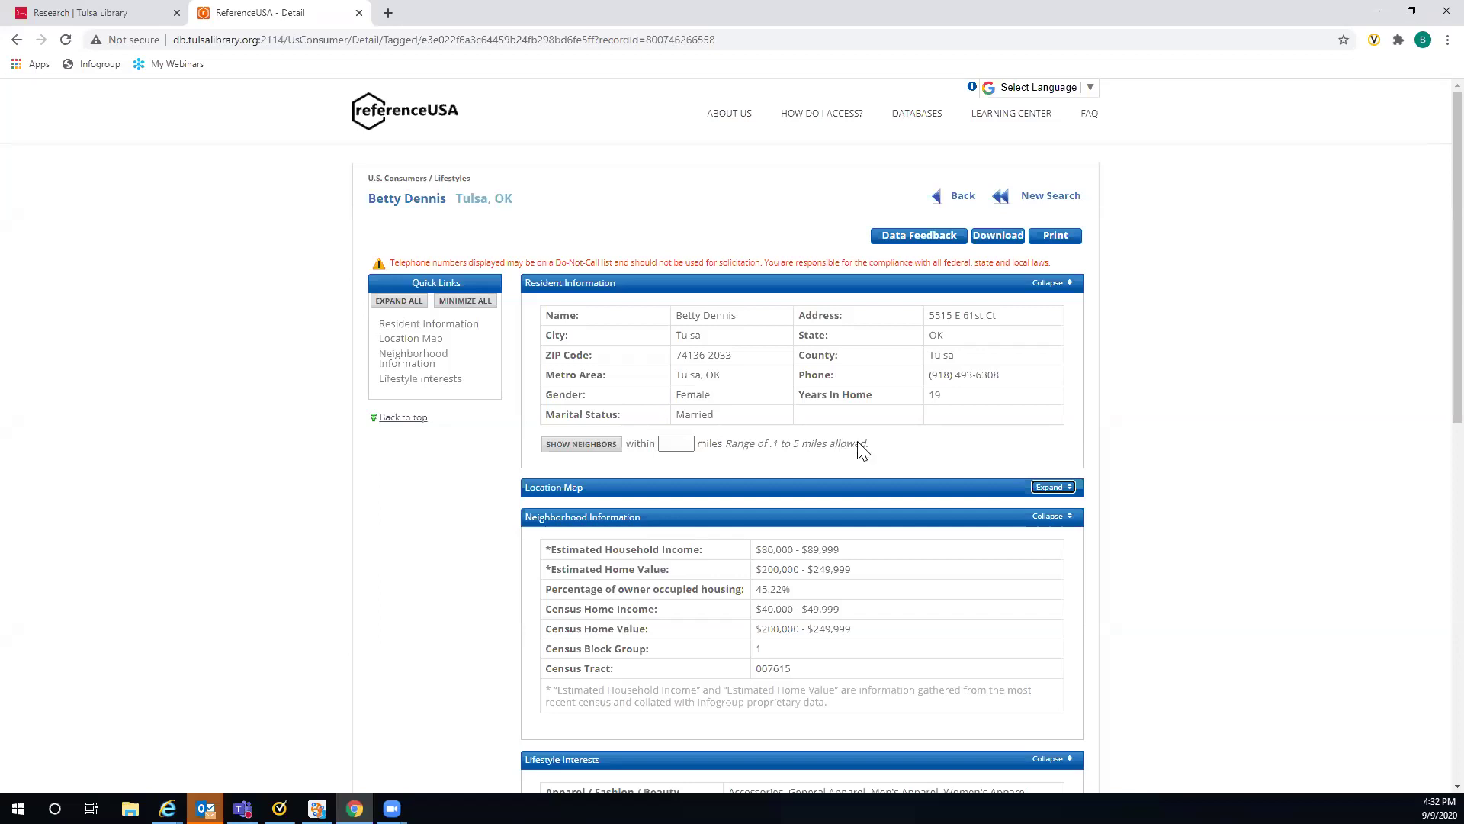
scroll(861, 450, "down", 6)
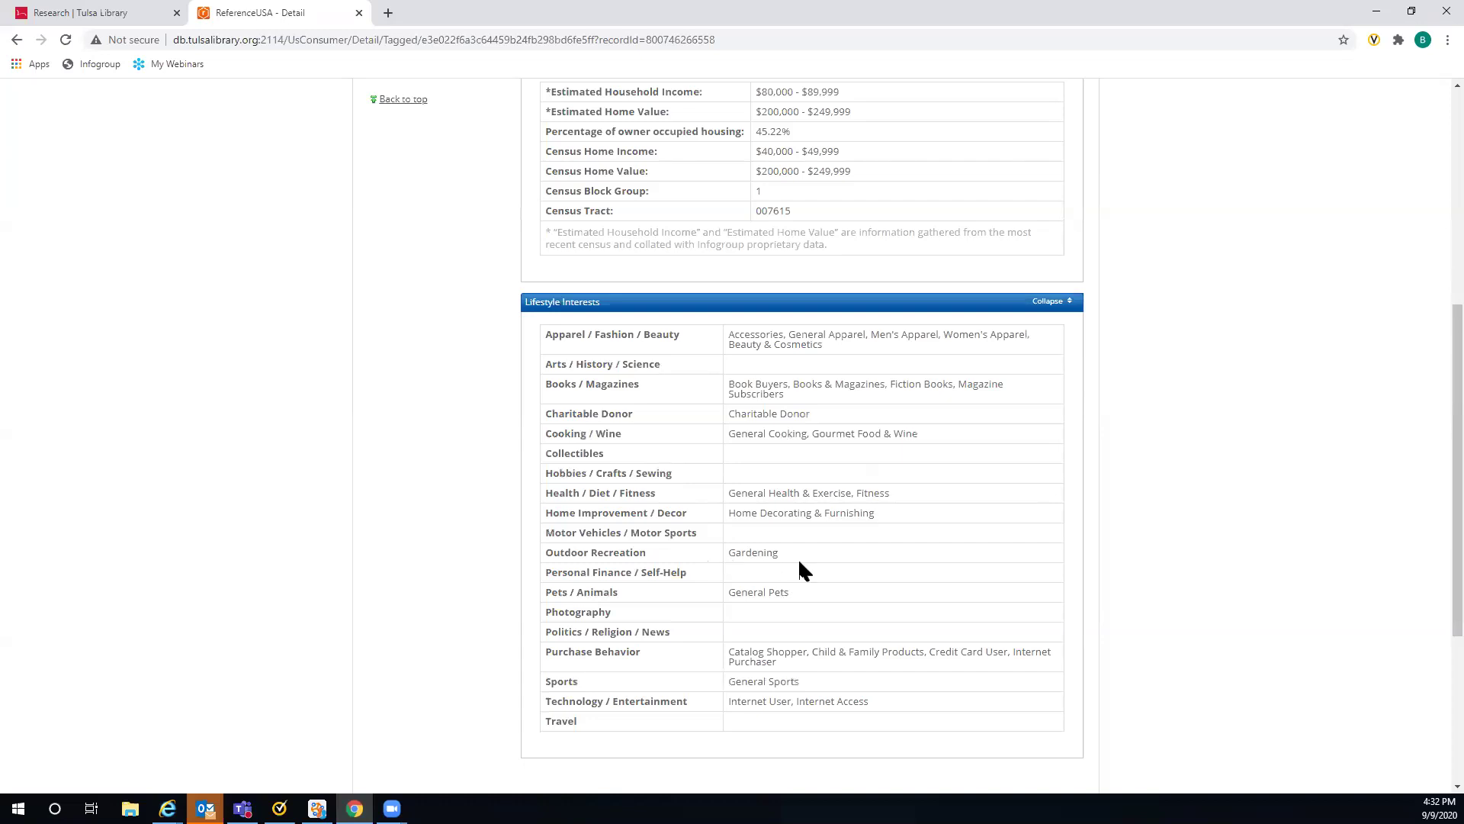
scroll(774, 474, "up", 6)
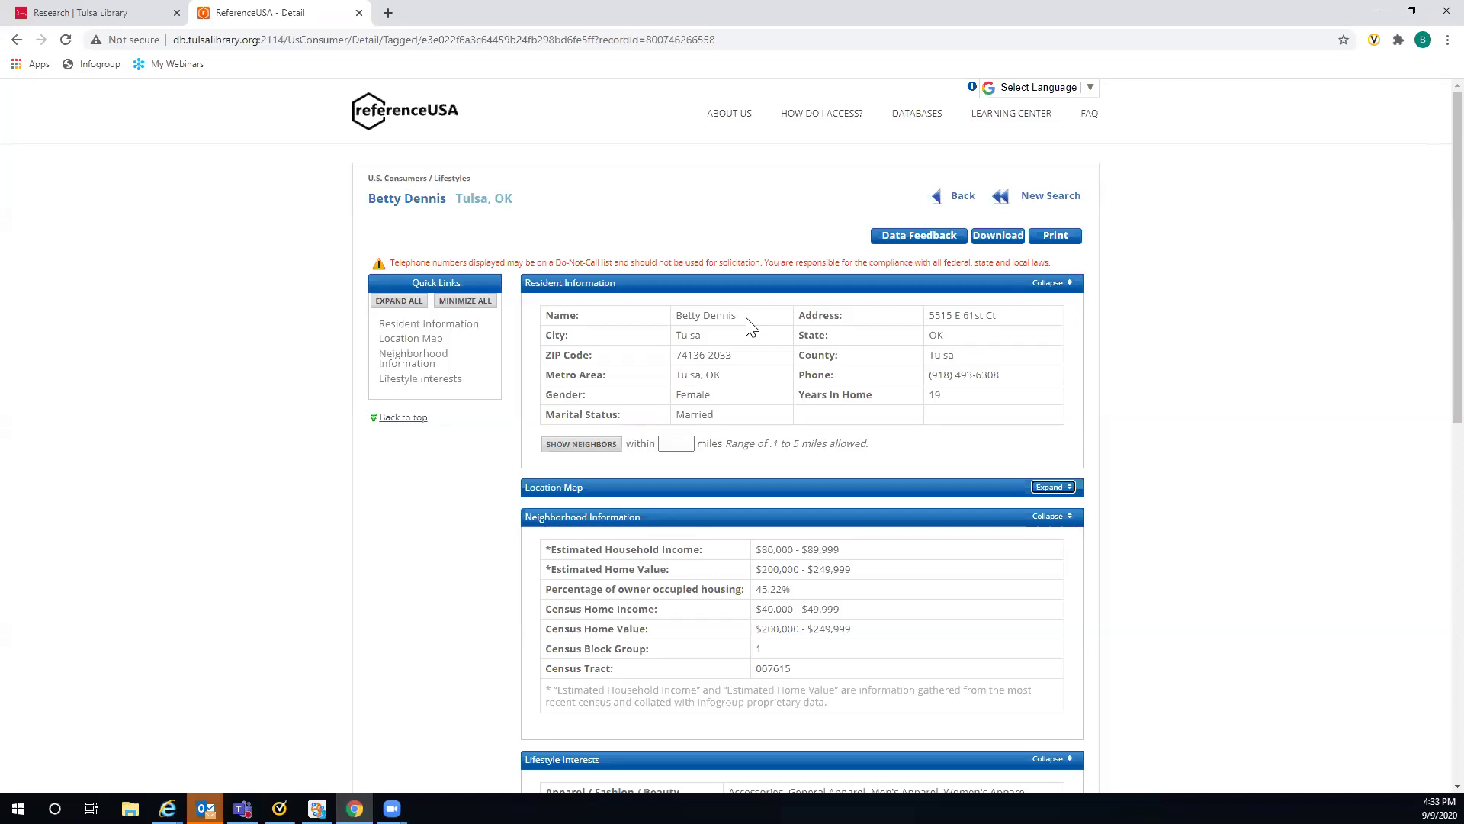
scroll(793, 358, "down", 4)
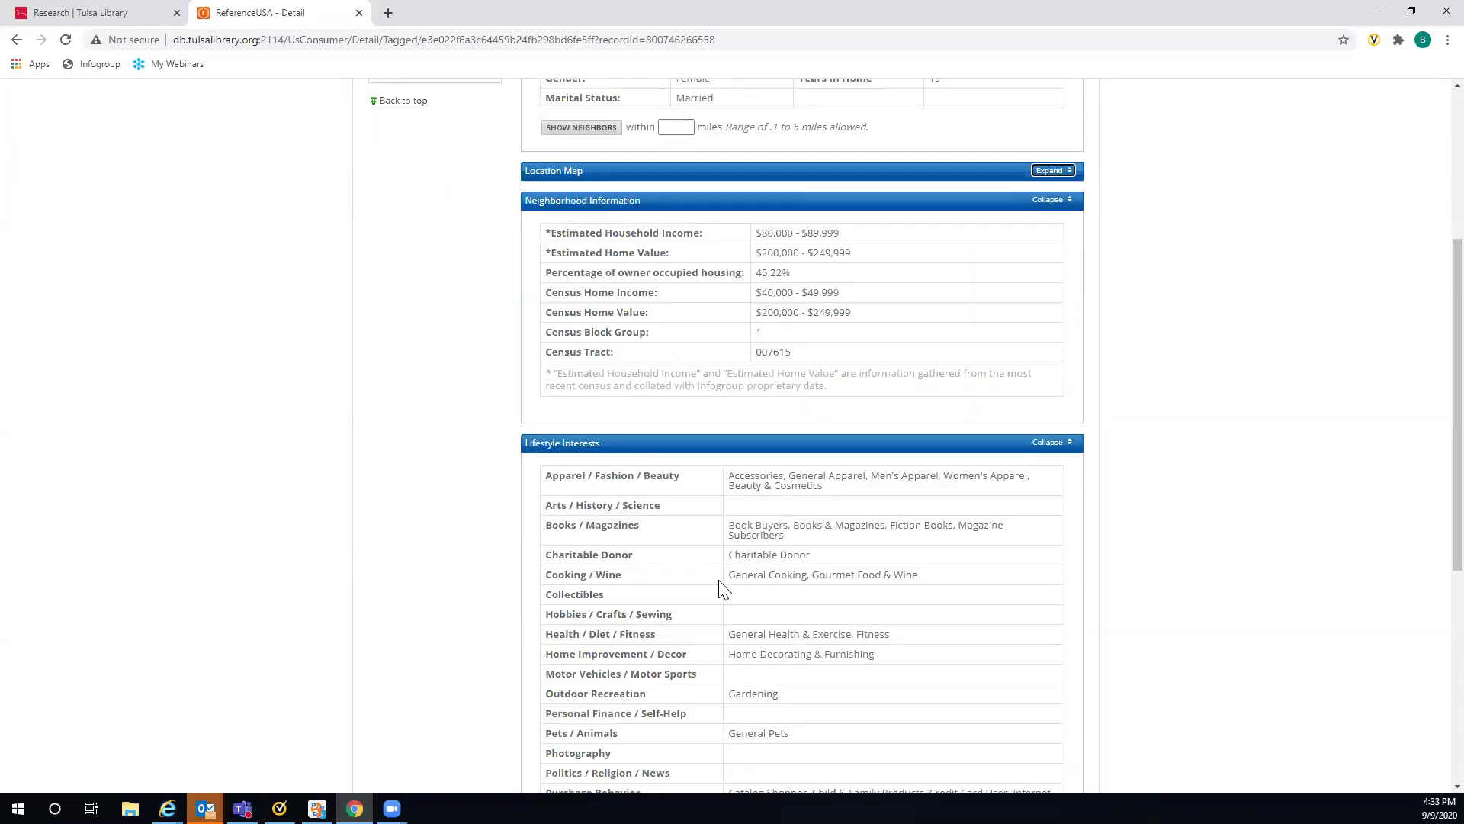
scroll(762, 496, "down", 3)
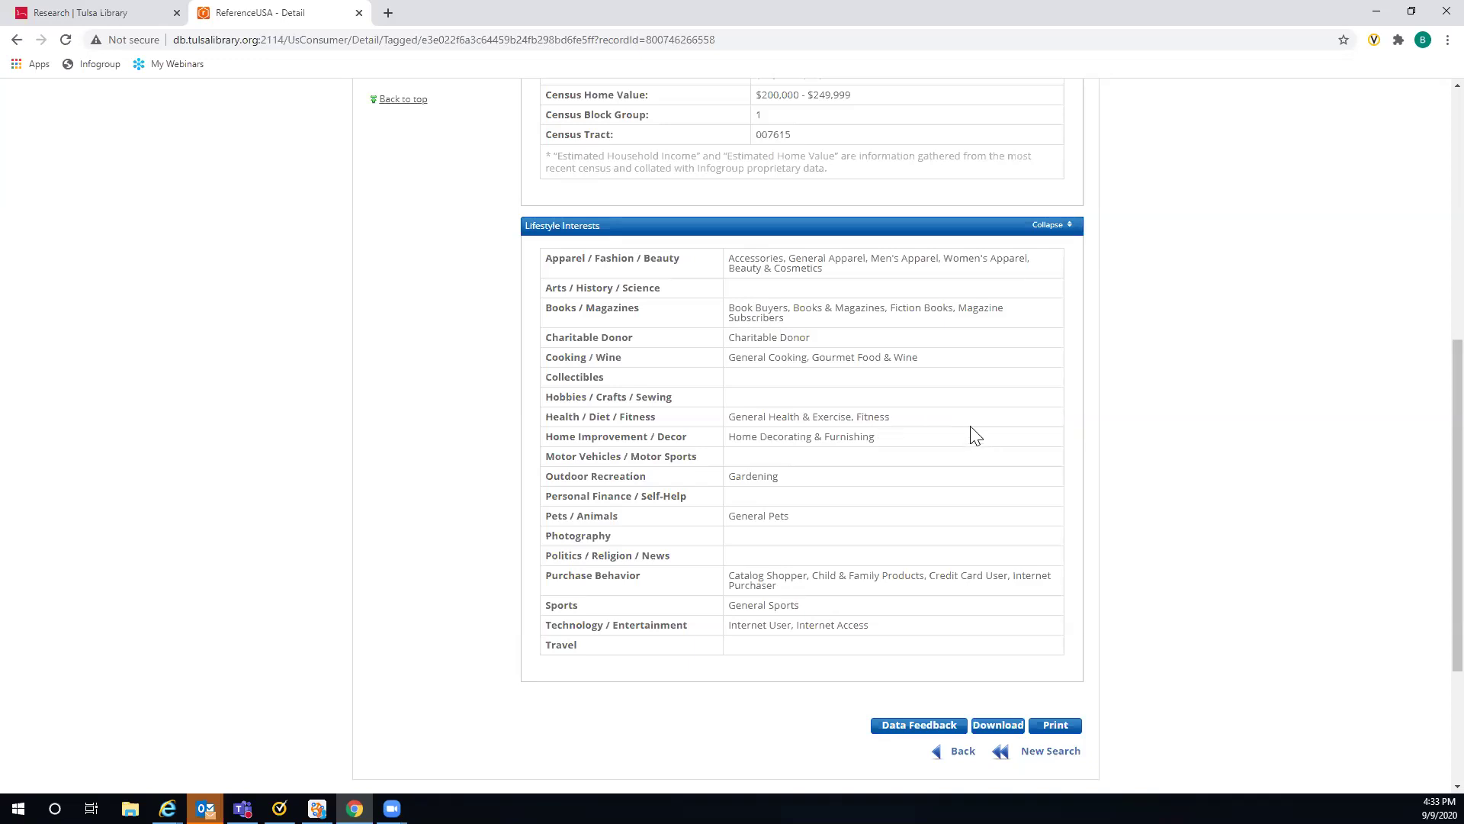
scroll(967, 431, "up", 4)
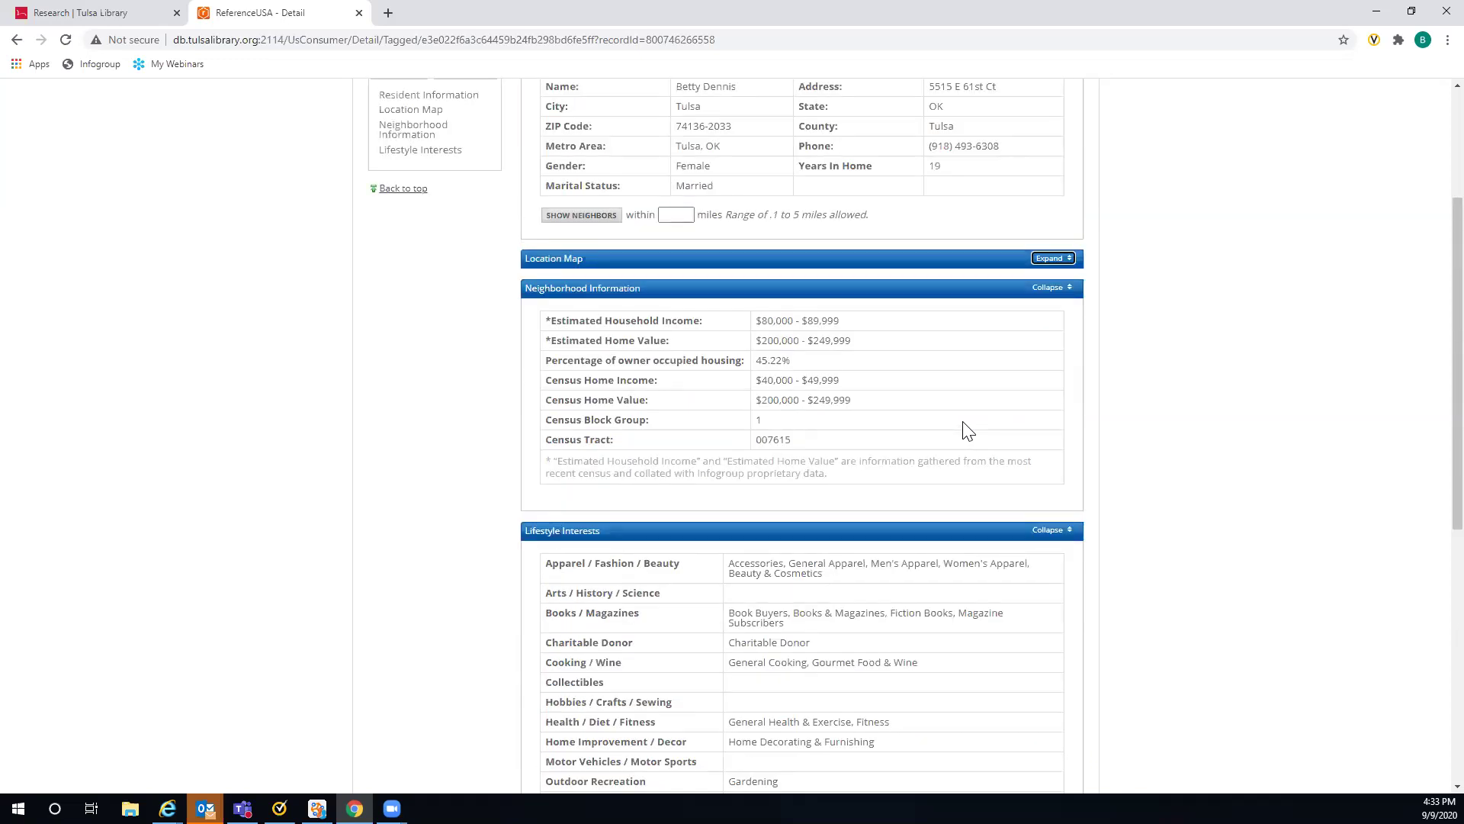
scroll(967, 431, "up", 3)
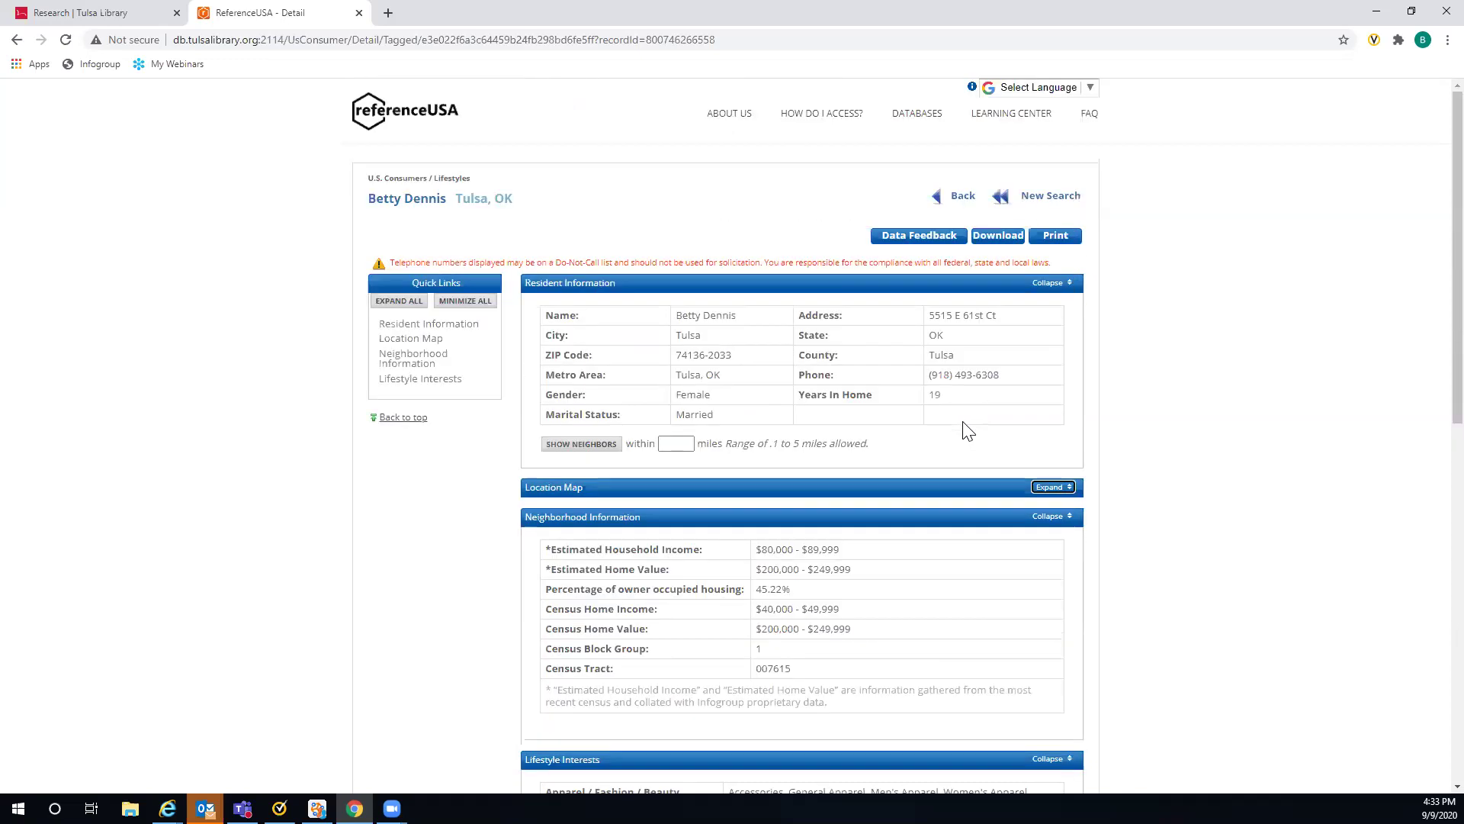
Step: Return to the results list and deselect the first listed consumer
left_click(963, 200)
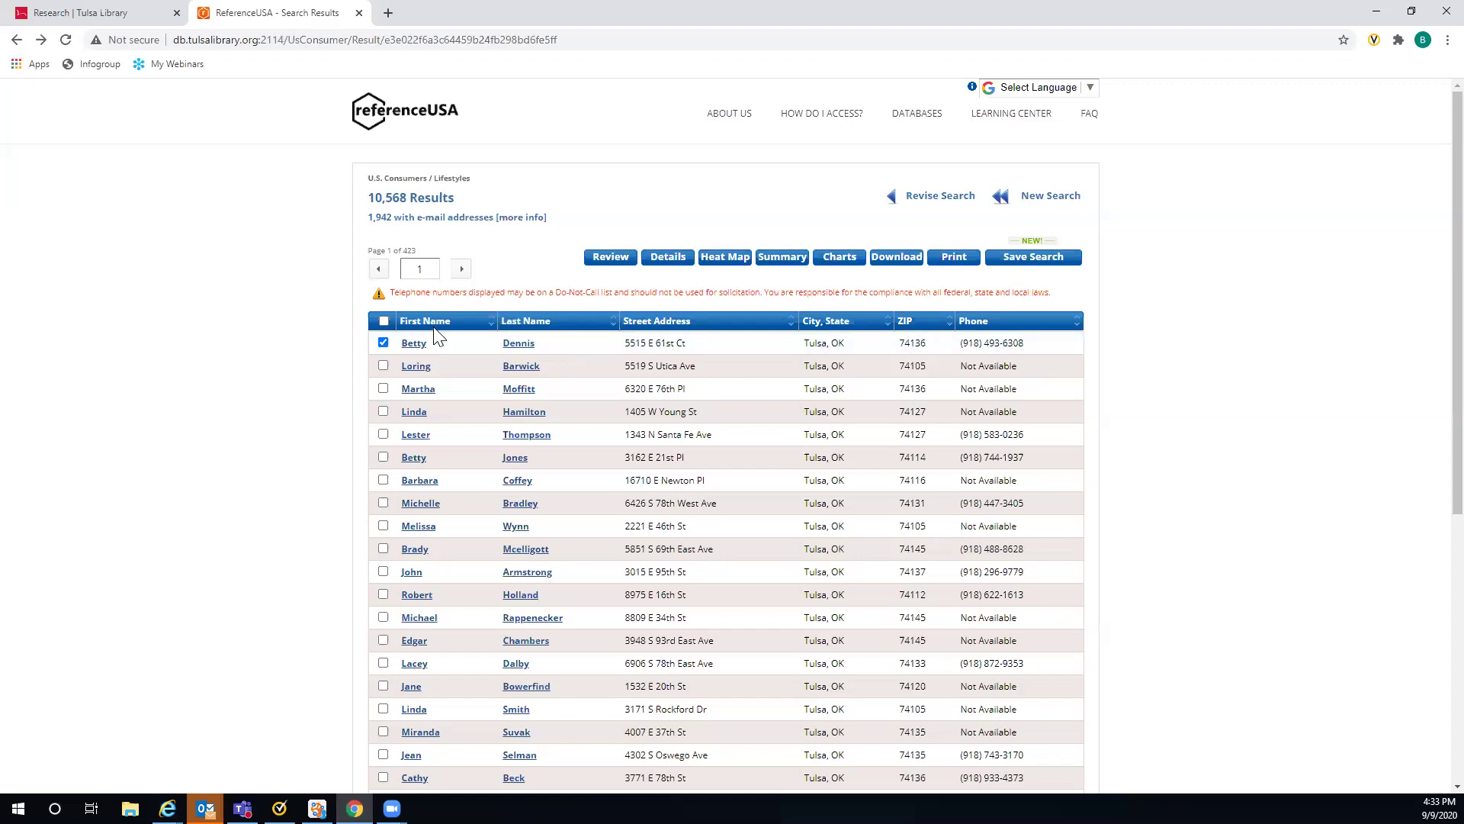
left_click(386, 341)
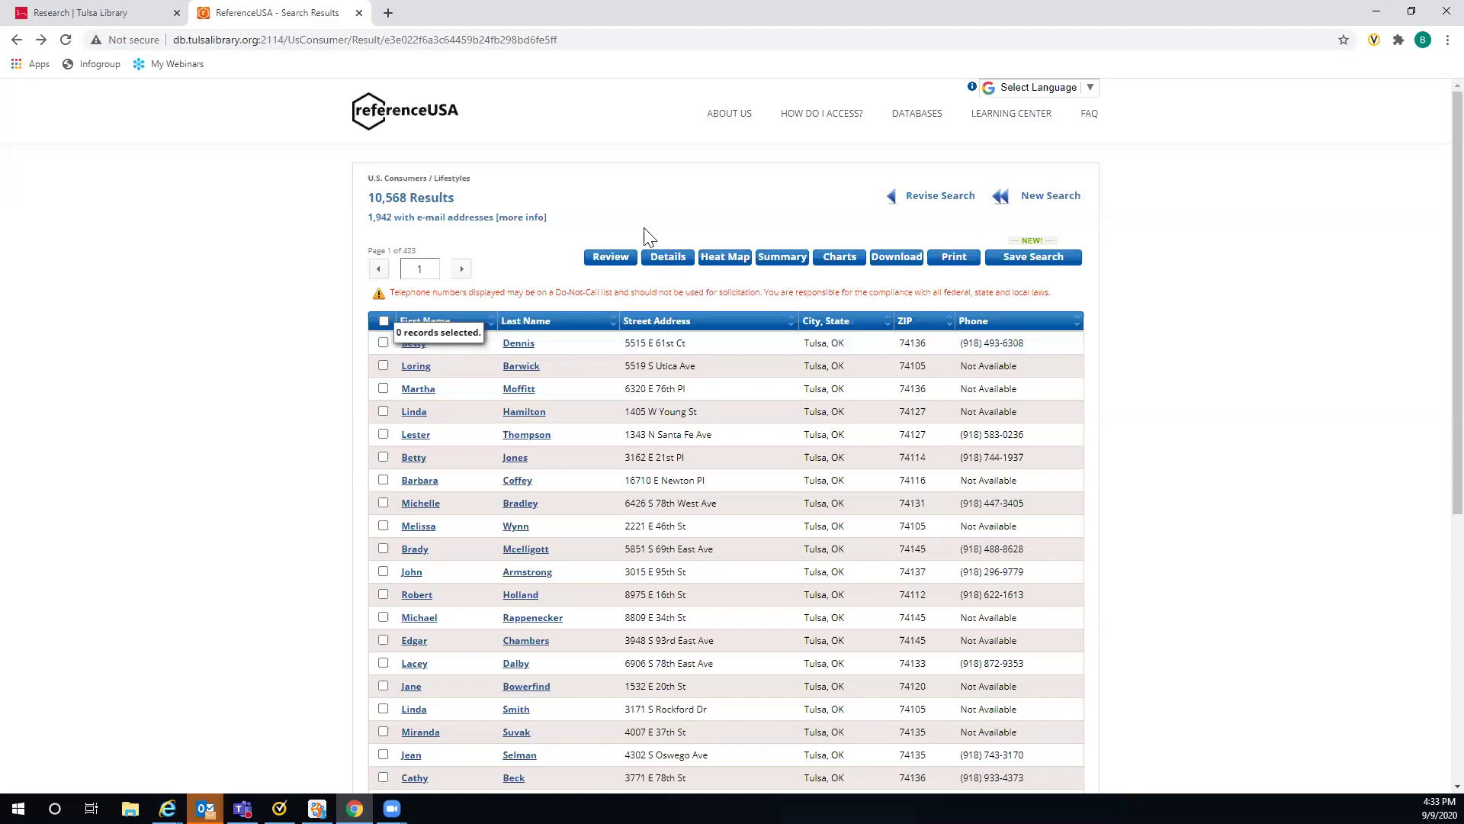
Step: Revise the search by removing the City / State criterion and adding the Radius criterion under Geography
left_click(935, 200)
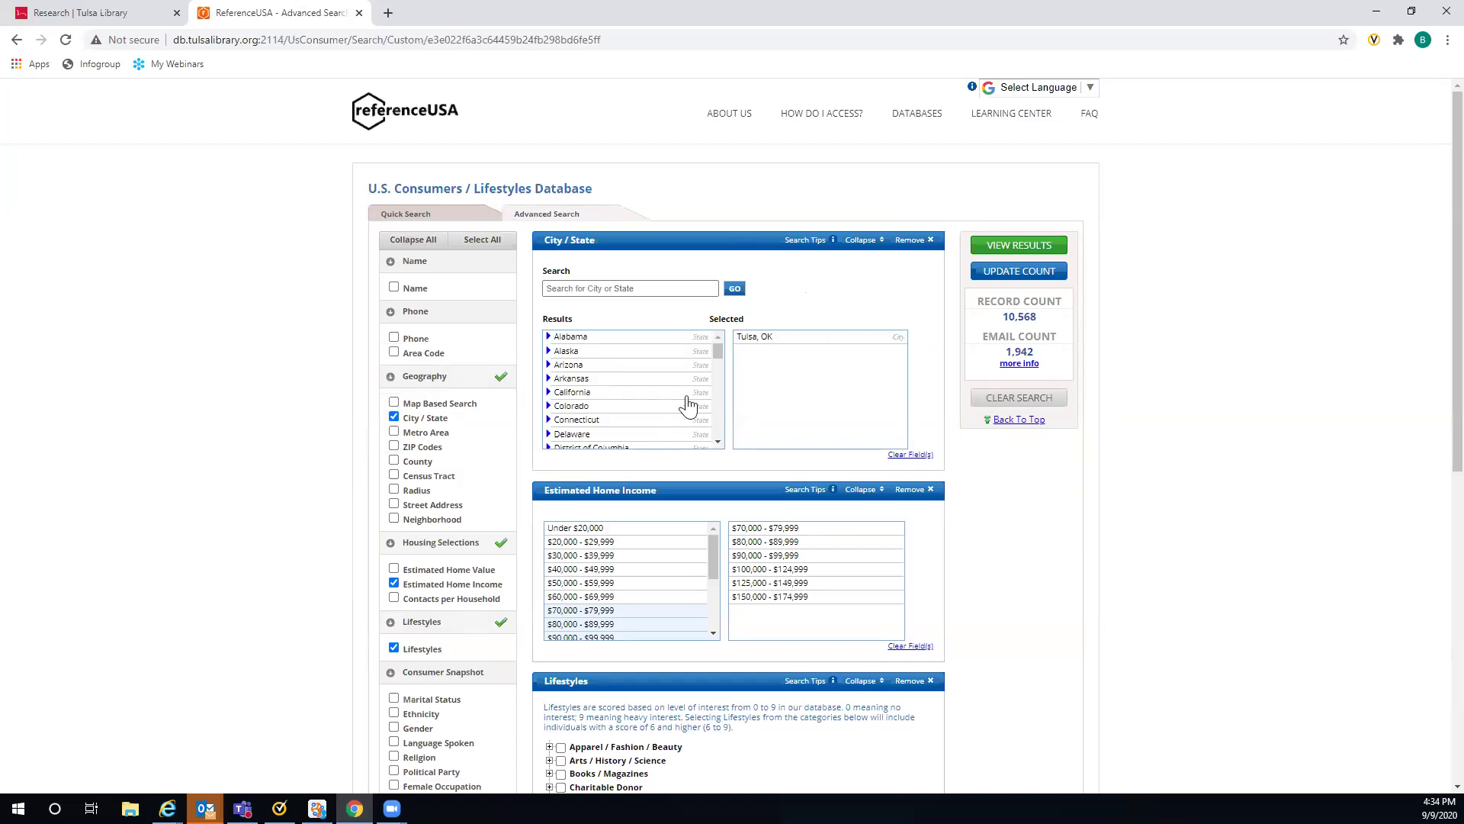
left_click(918, 242)
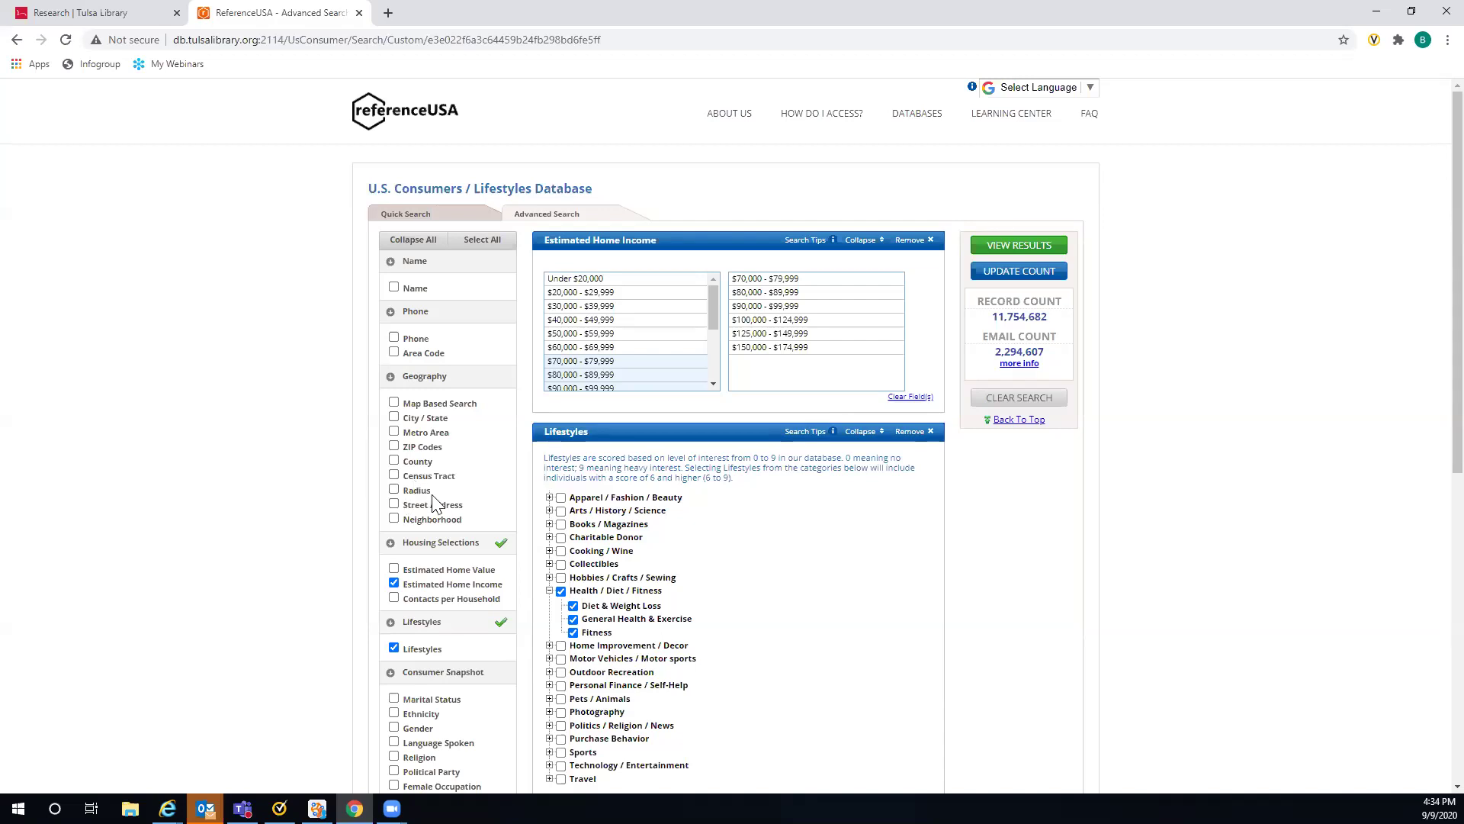
left_click(394, 490)
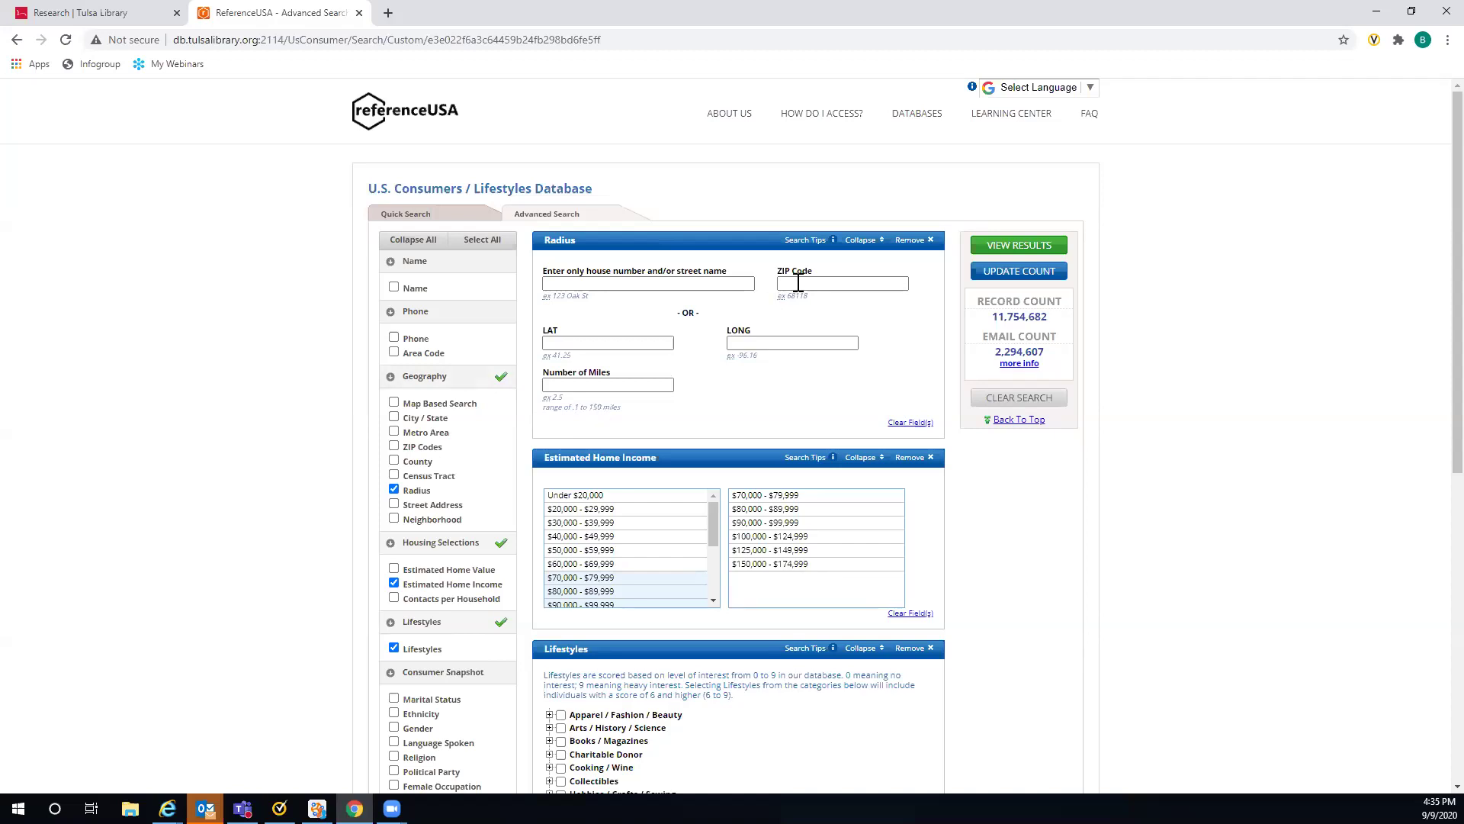
Step: Define the radius search with the center's street address, its ZIP code and 2.5 miles, and update the record count
left_click(558, 283)
left_click(558, 283)
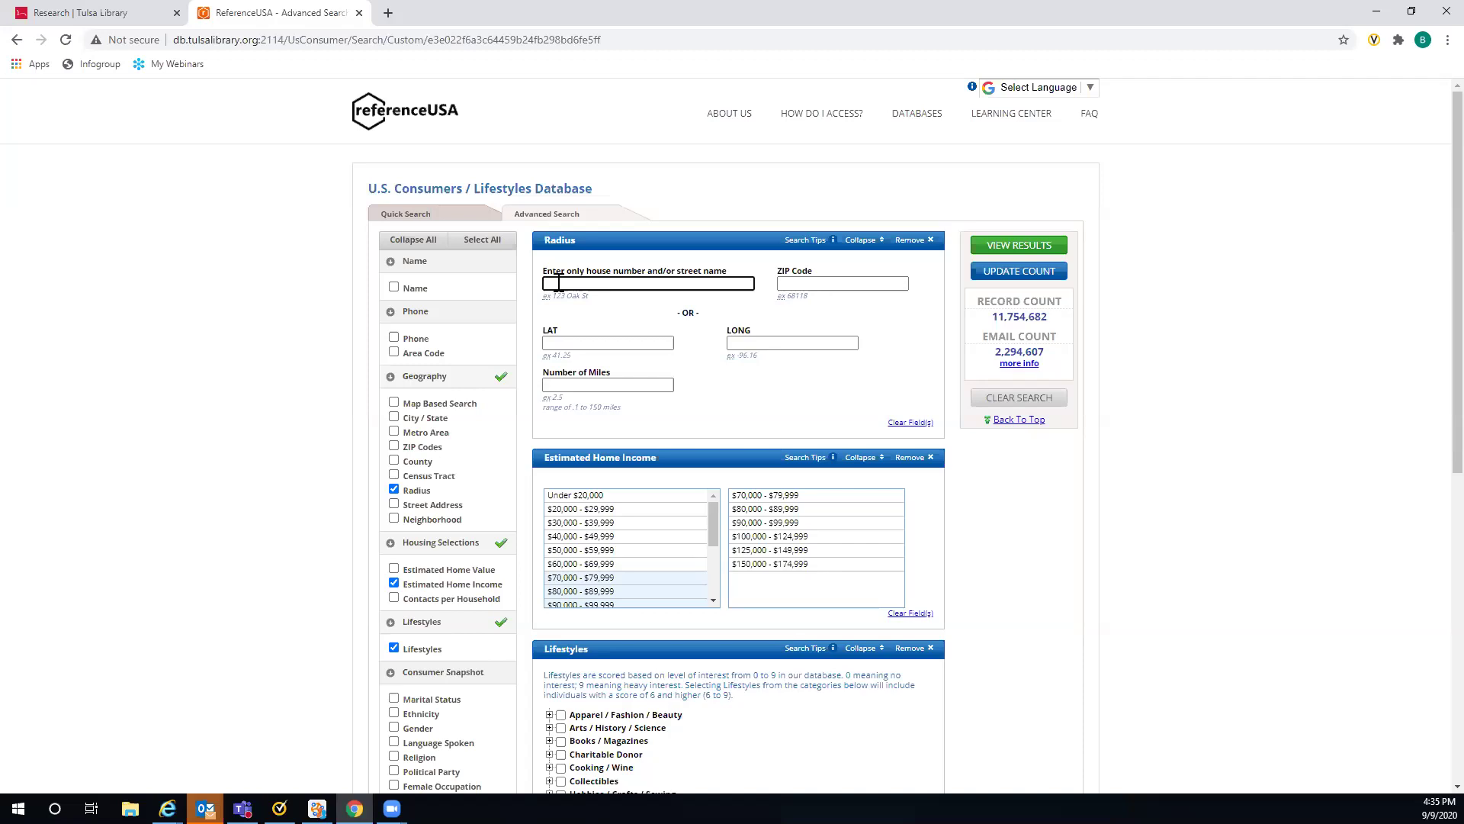
type("400 Civic Center")
left_click(796, 283)
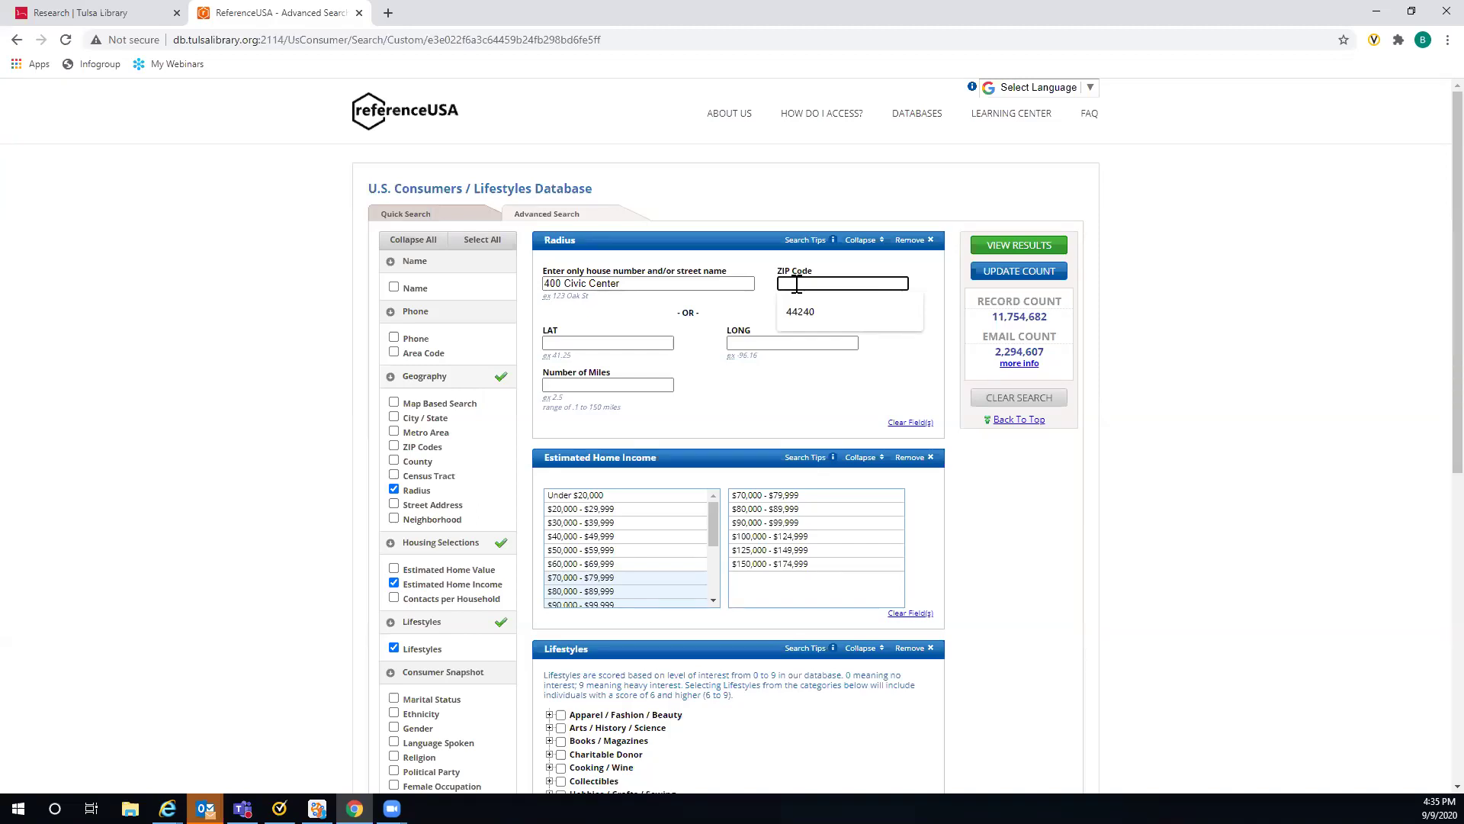
type("74103")
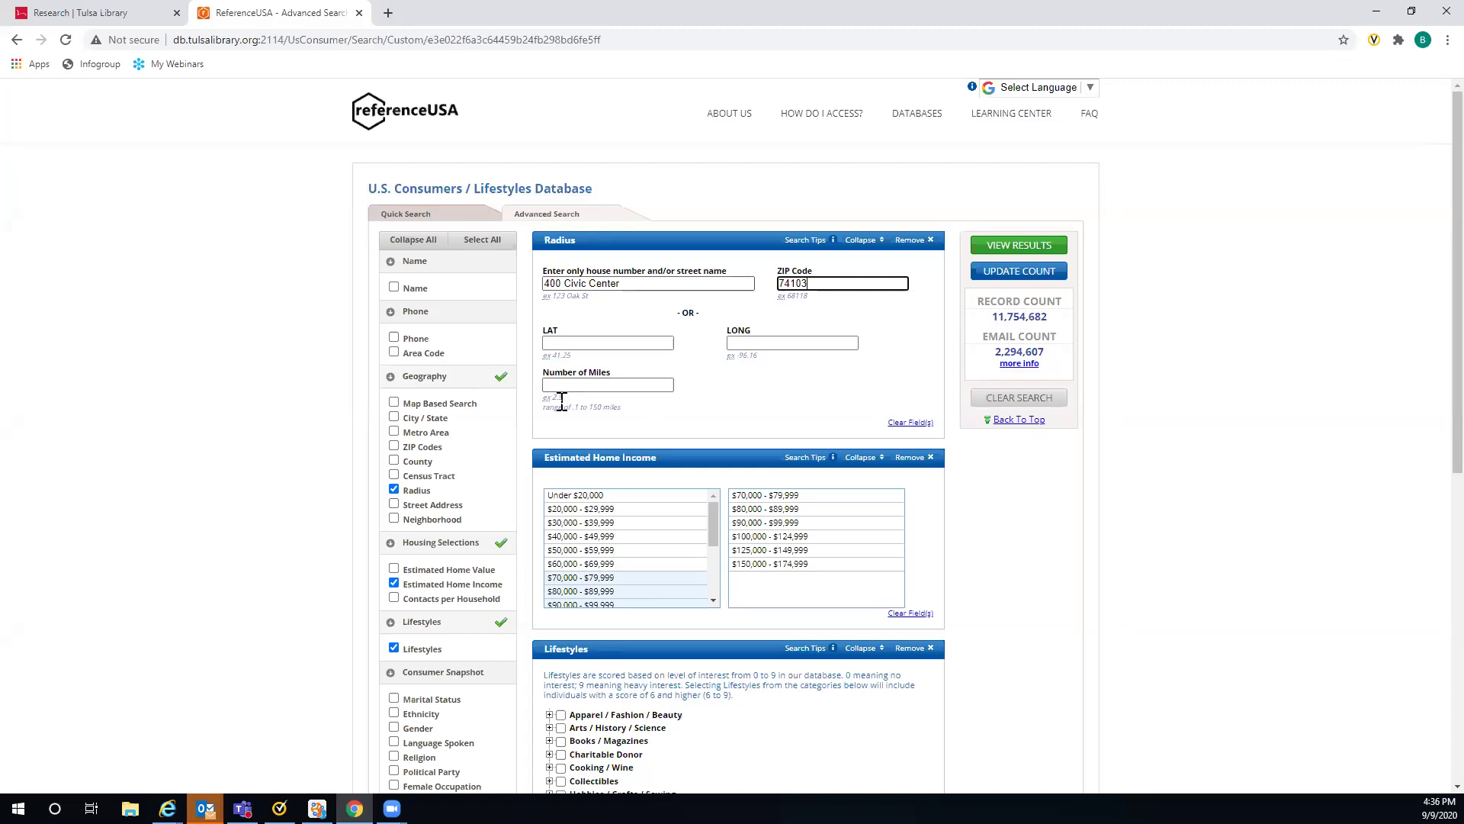
left_click(587, 385)
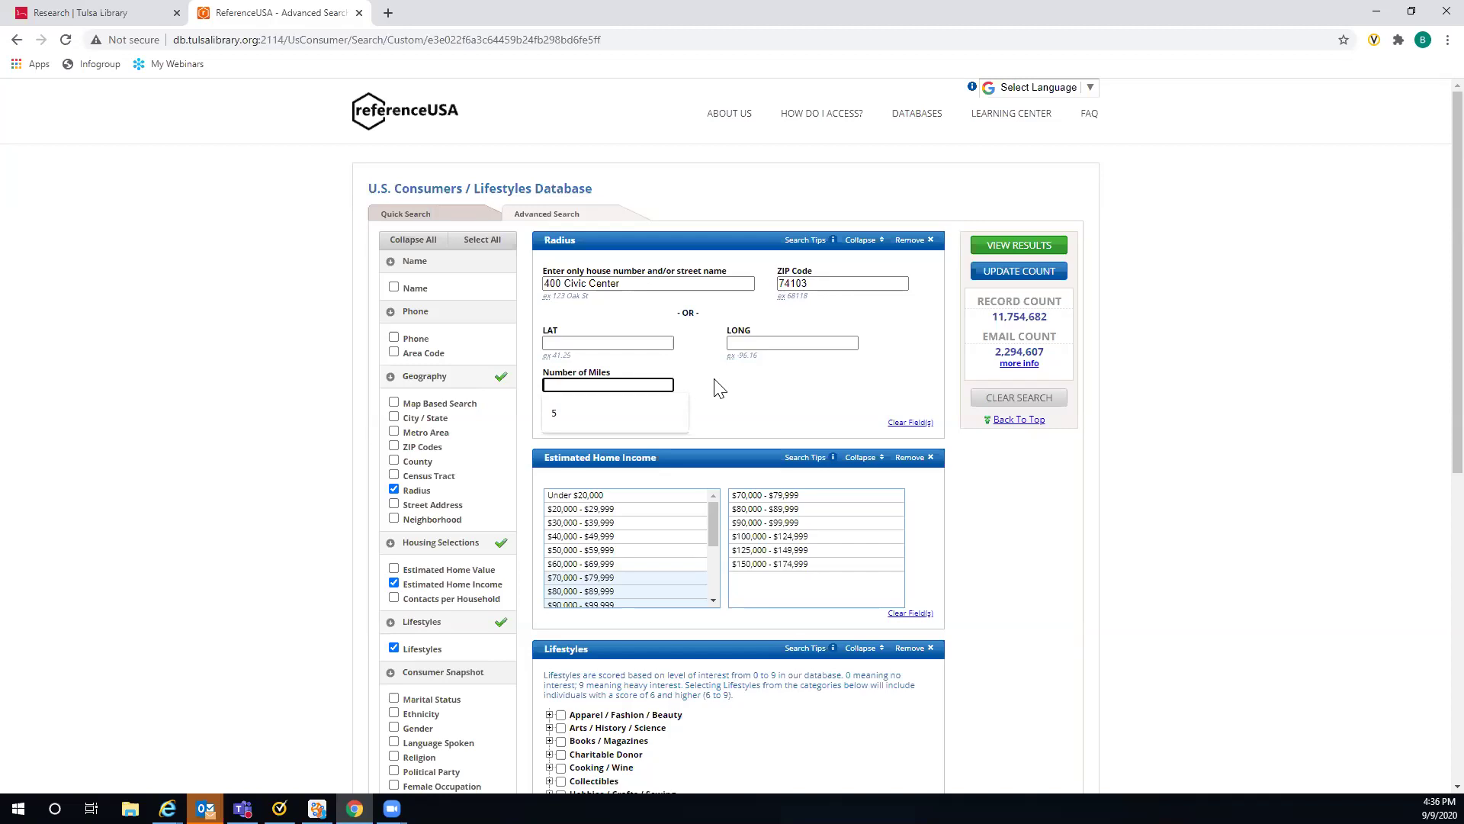
type("2.5")
left_click(1015, 275)
left_click(1011, 273)
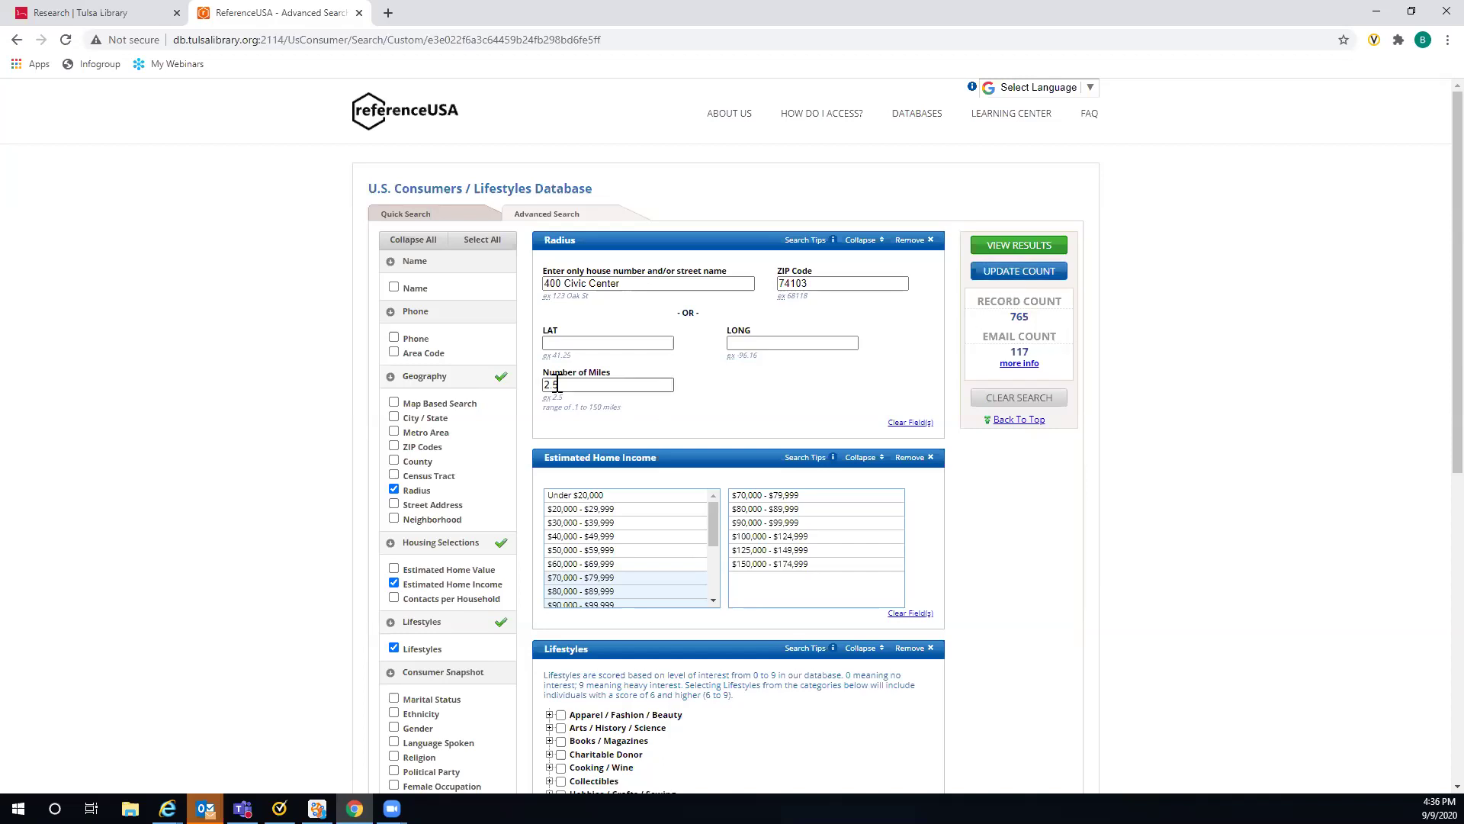
Step: Set the search radius to 5 miles and update the record count
left_click_drag(560, 384, 532, 389)
type("5")
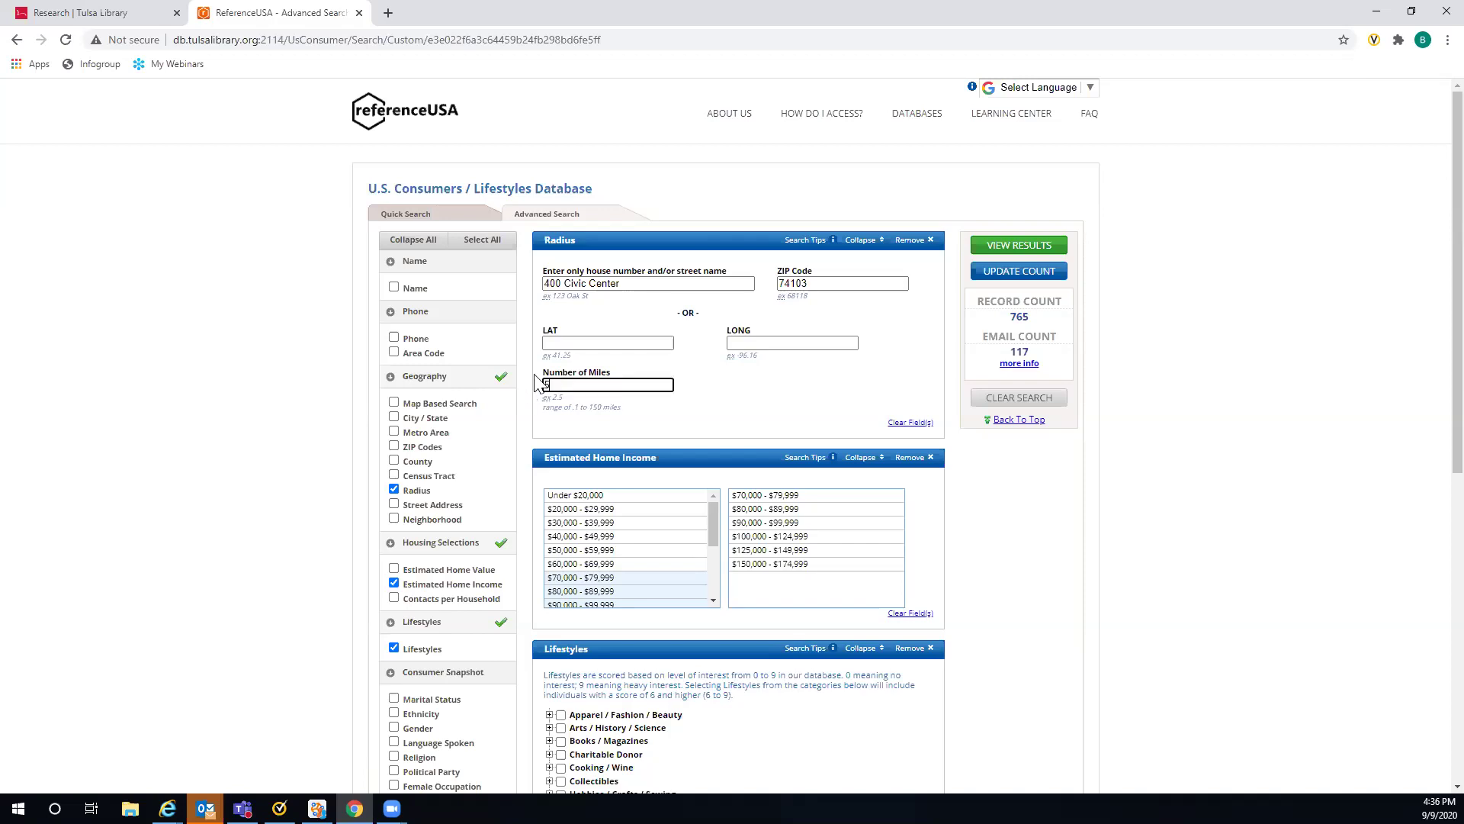
left_click(1016, 272)
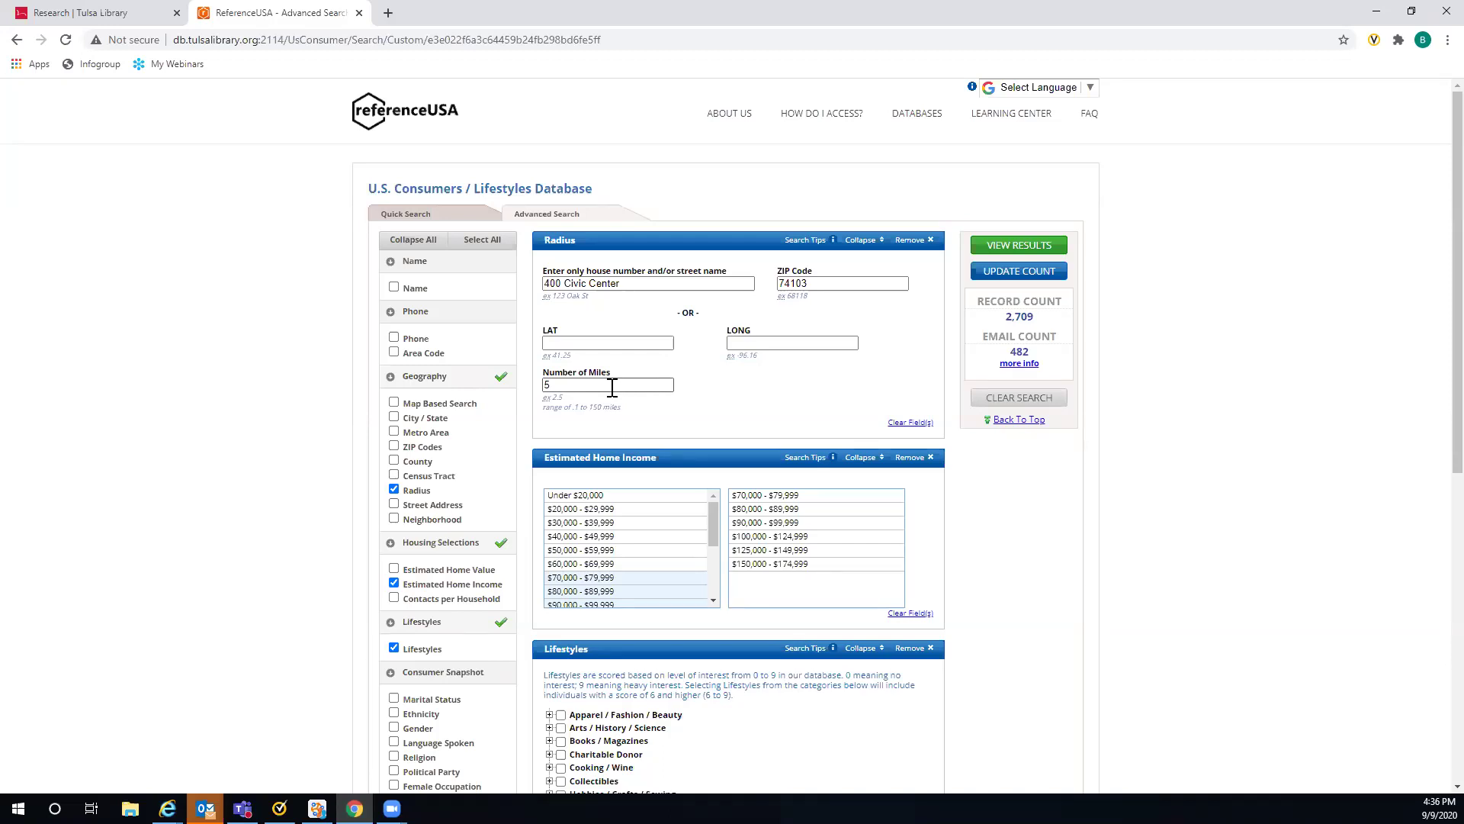
Step: View the search results on a location heat map and examine the consumer density around Tulsa up close
left_click(1011, 246)
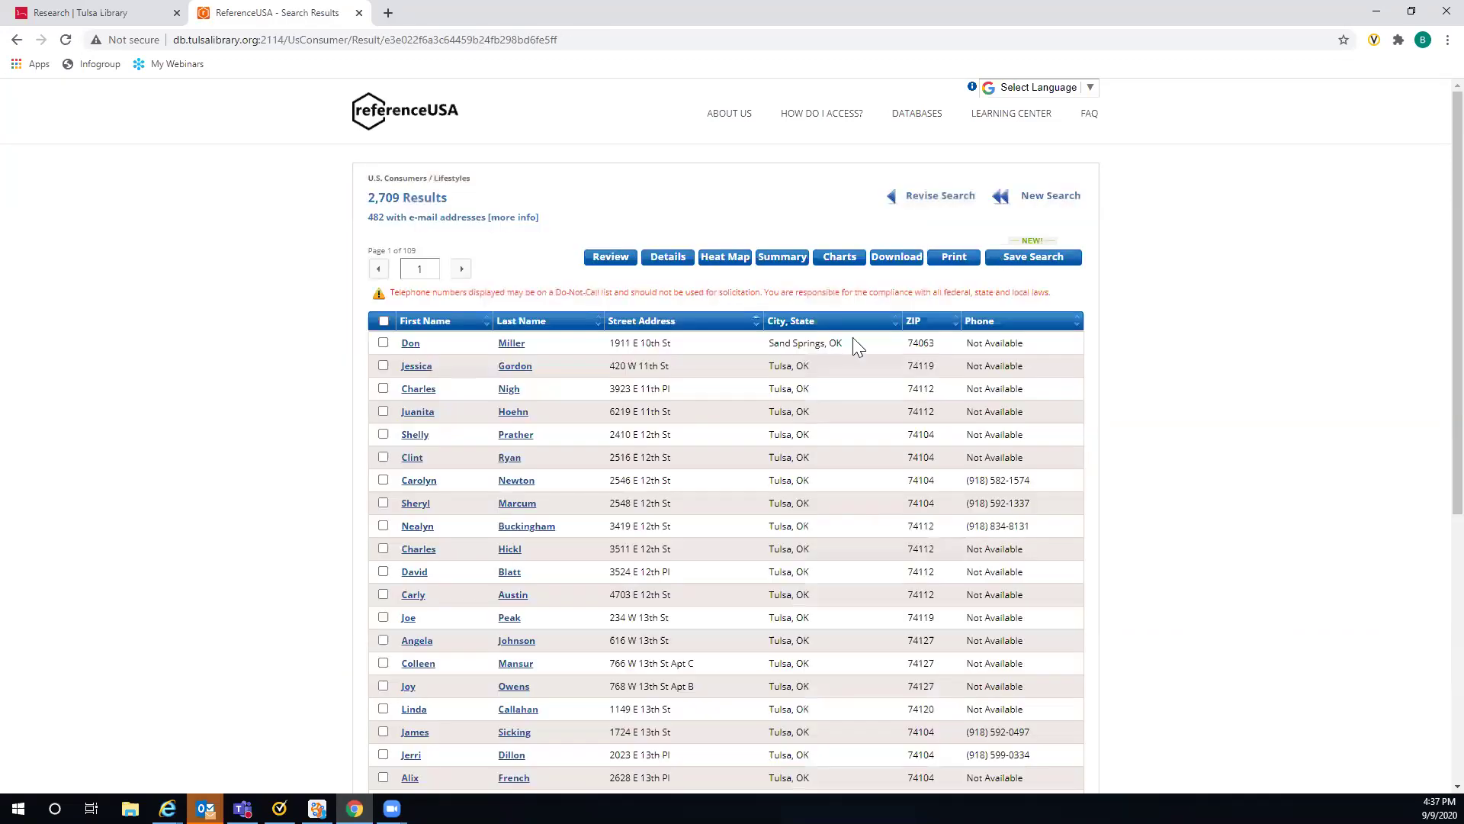
left_click(723, 258)
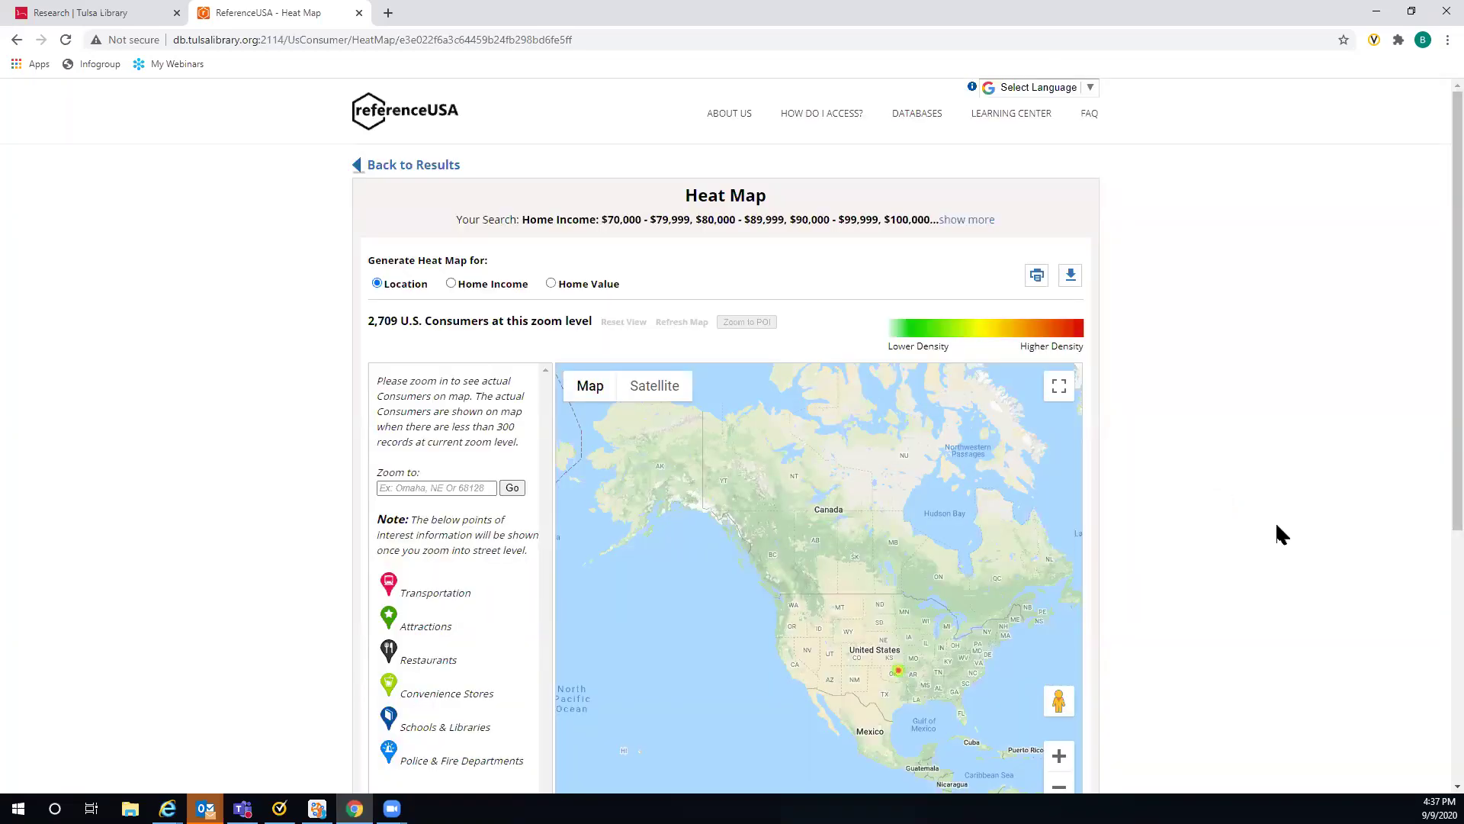
scroll(1277, 526, "down", 3)
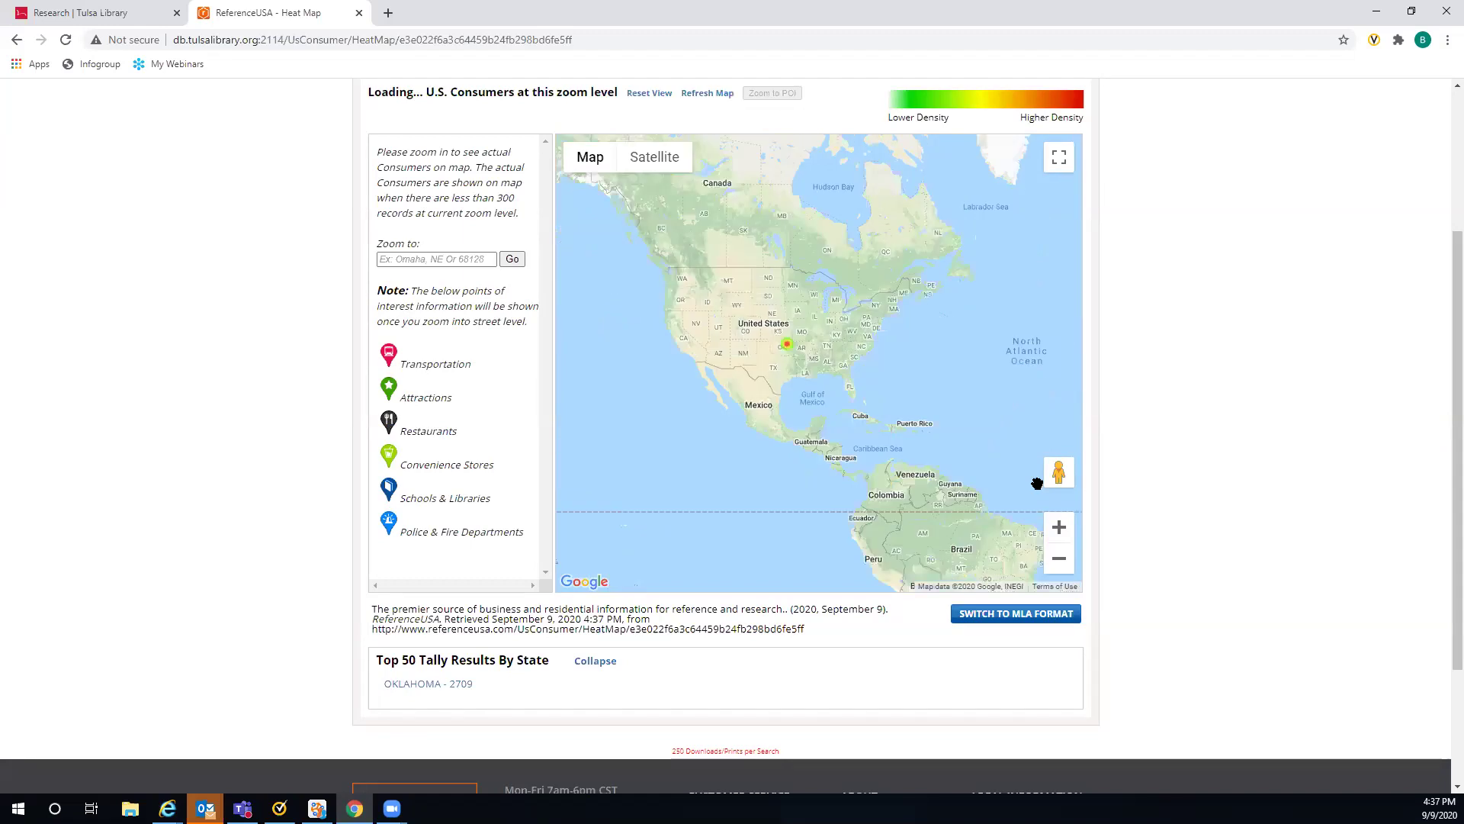
left_click(1058, 532)
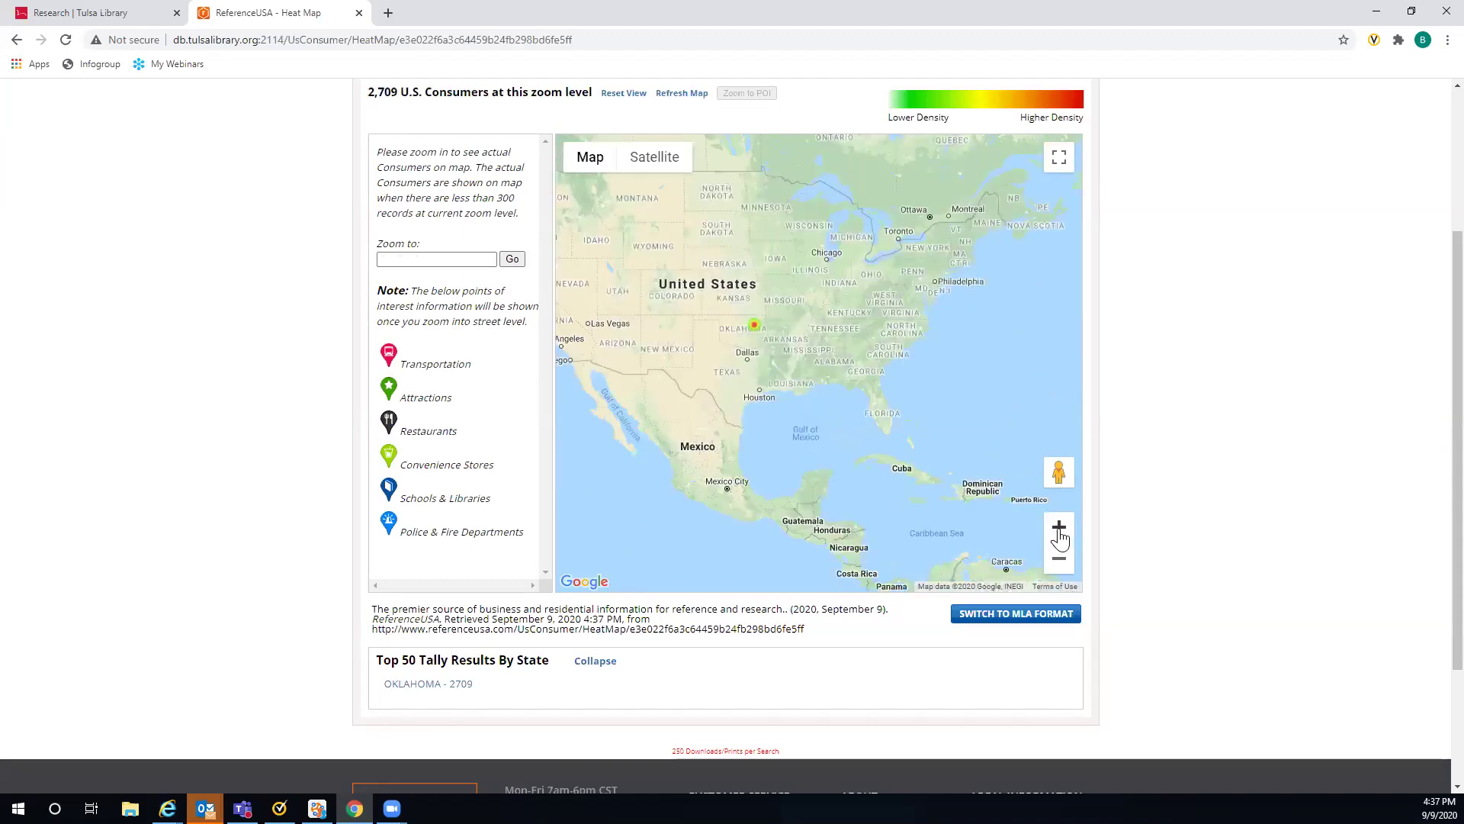
left_click(1058, 531)
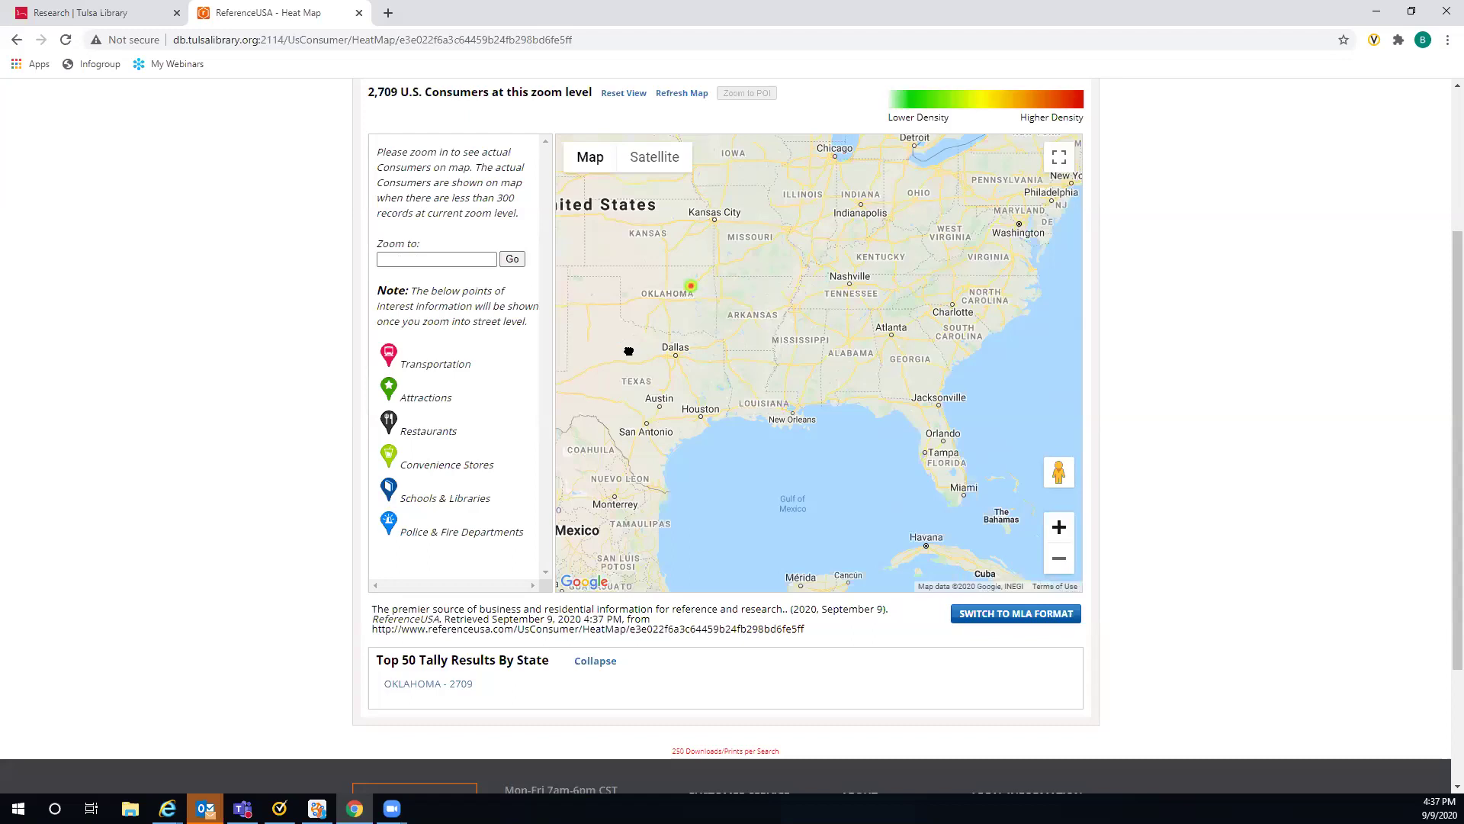
double_click(628, 351)
left_click(1057, 527)
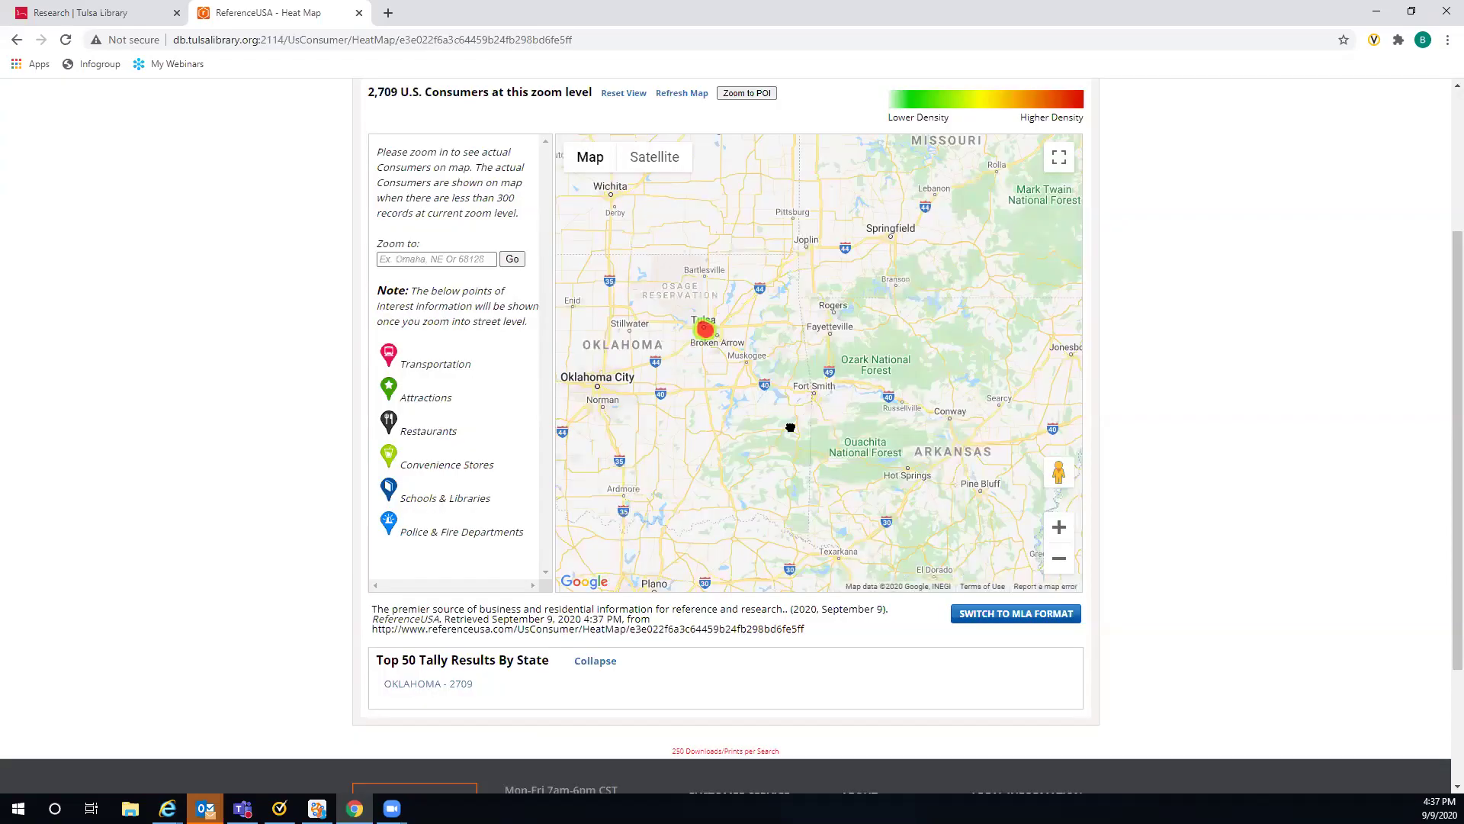
left_click(1059, 527)
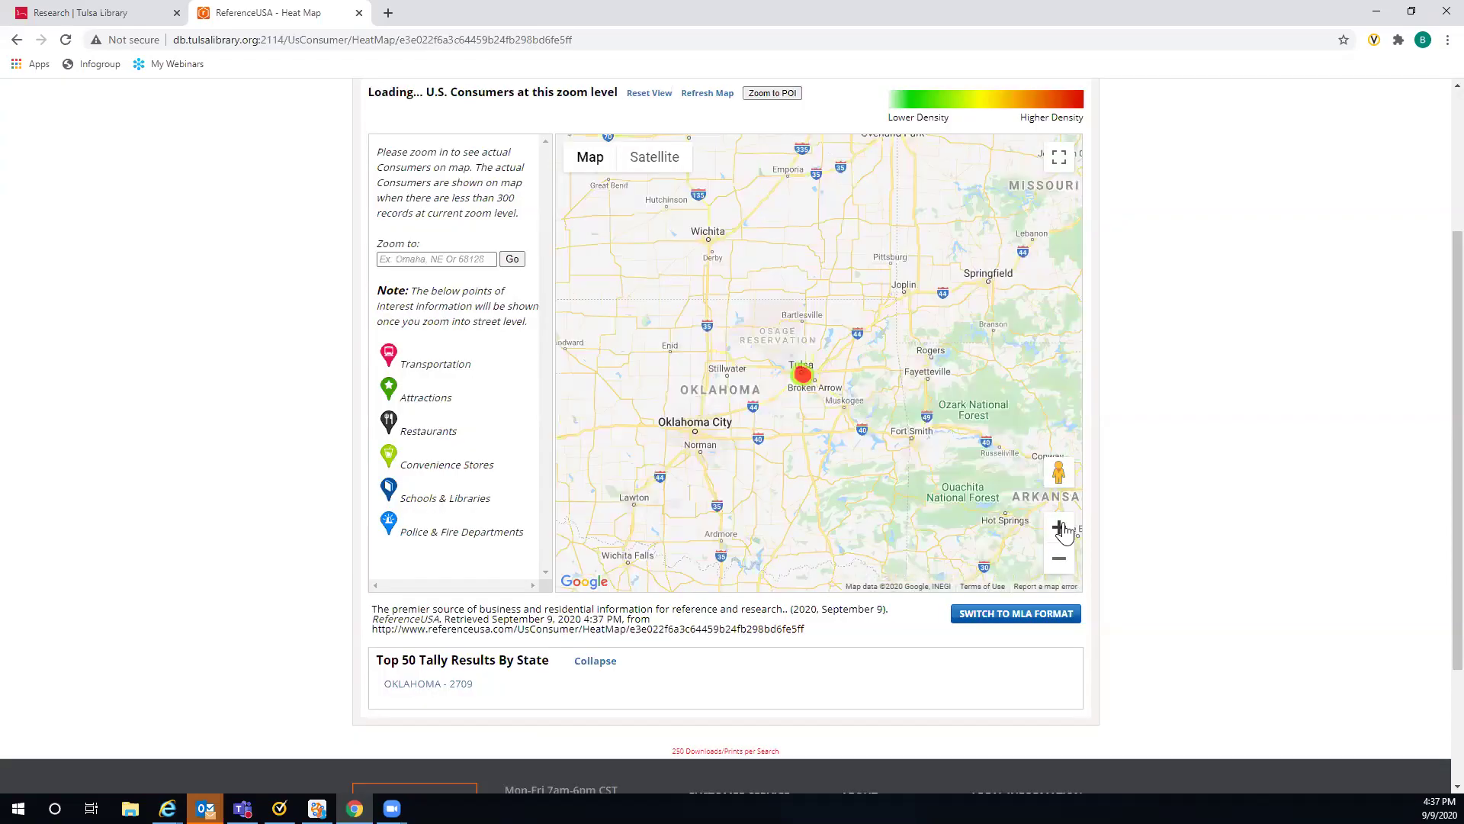
left_click(1061, 532)
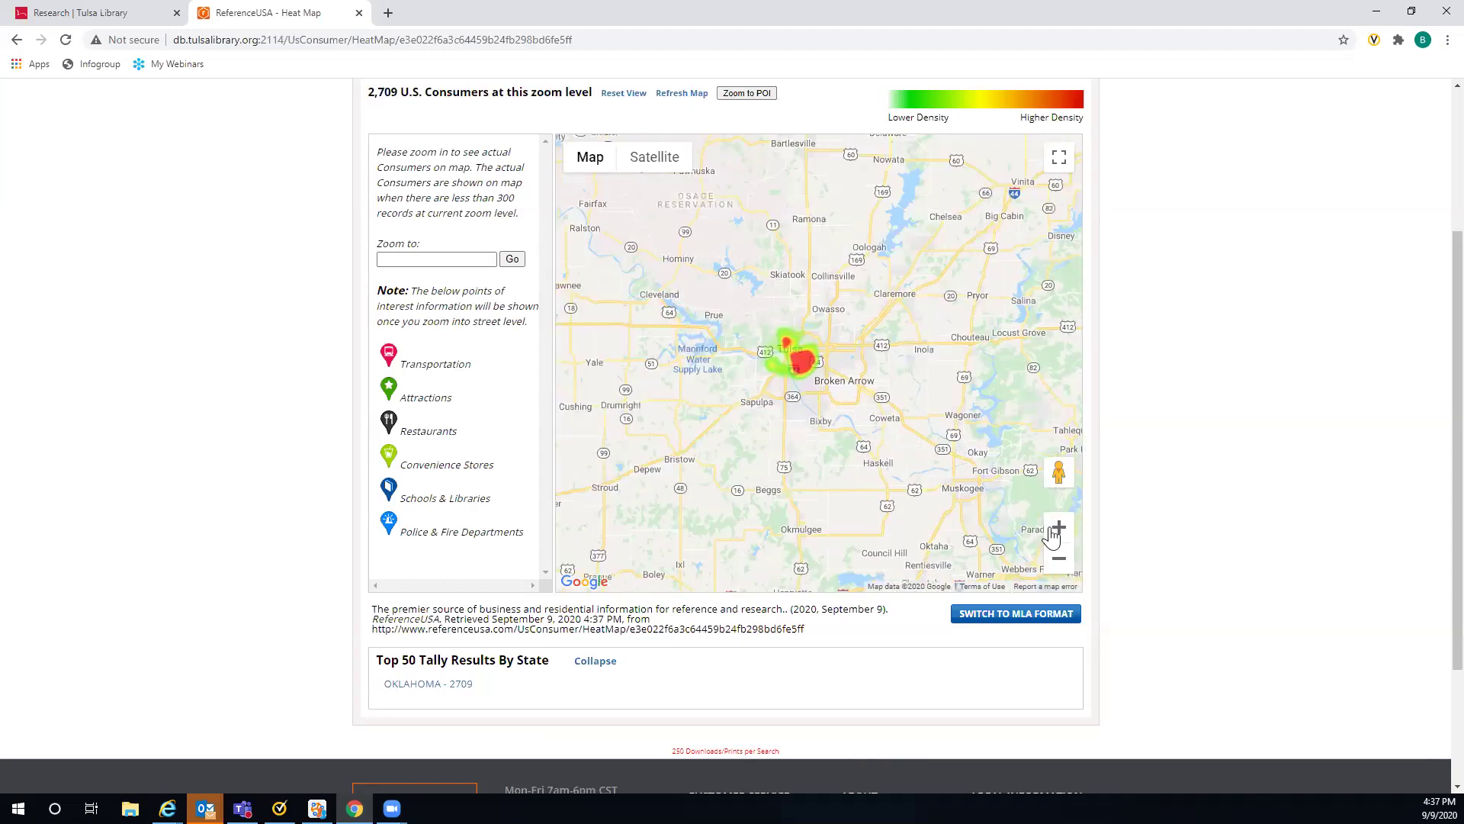
left_click(1057, 529)
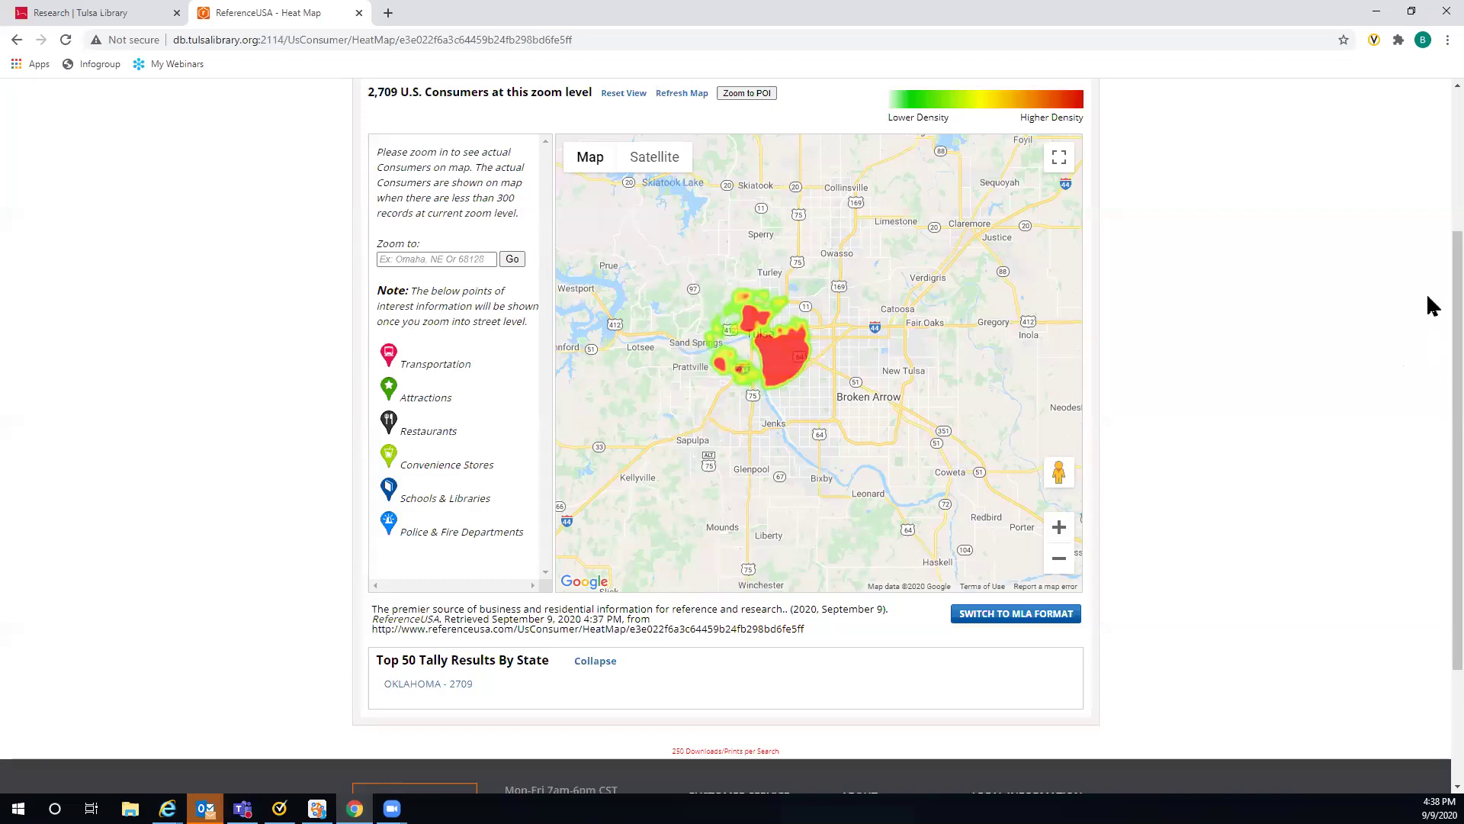
Step: Return from the heat map to the results list and select all records on the first page
scroll(1426, 172, "up", 3)
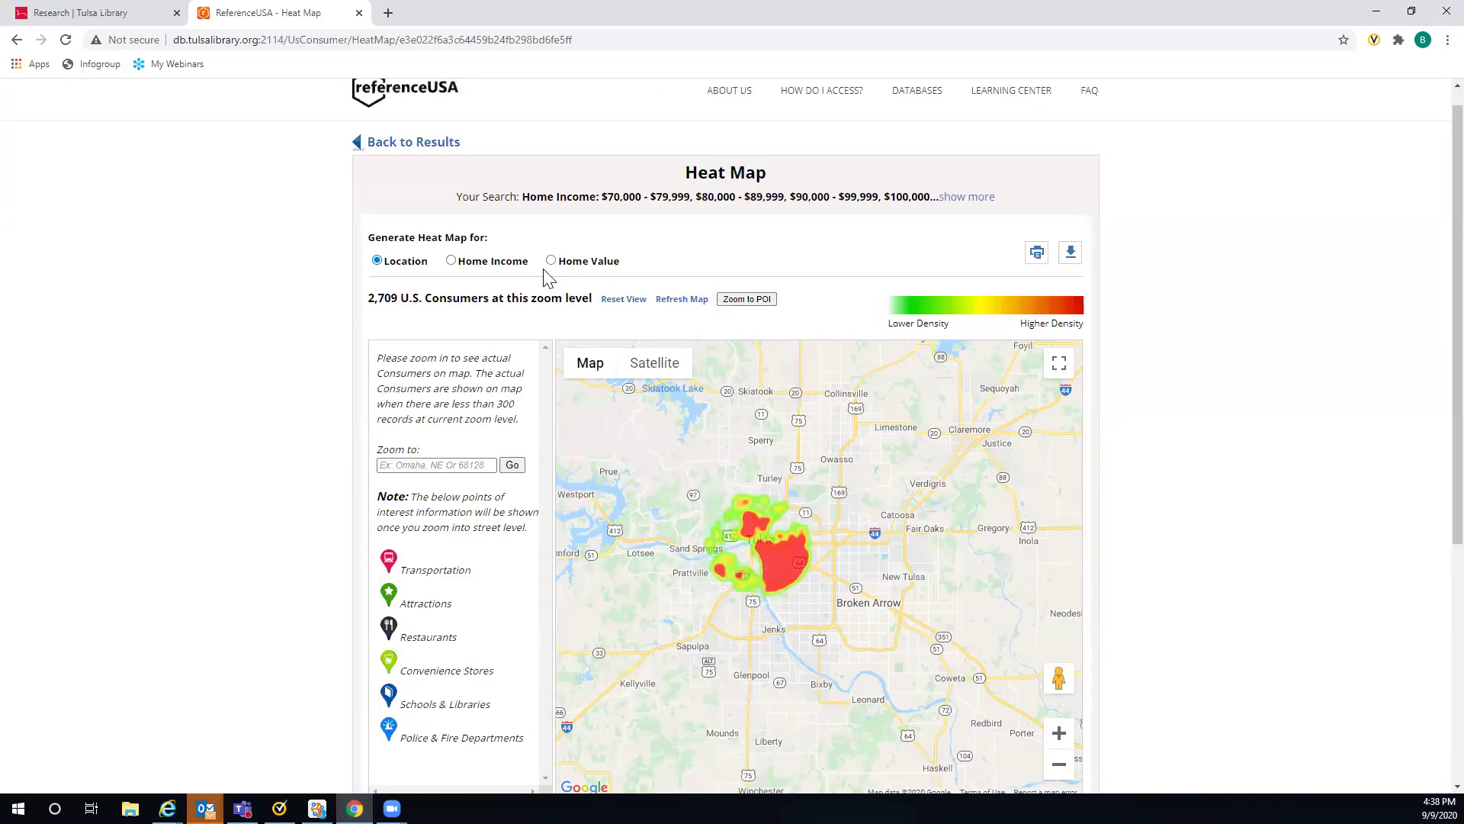
left_click(387, 153)
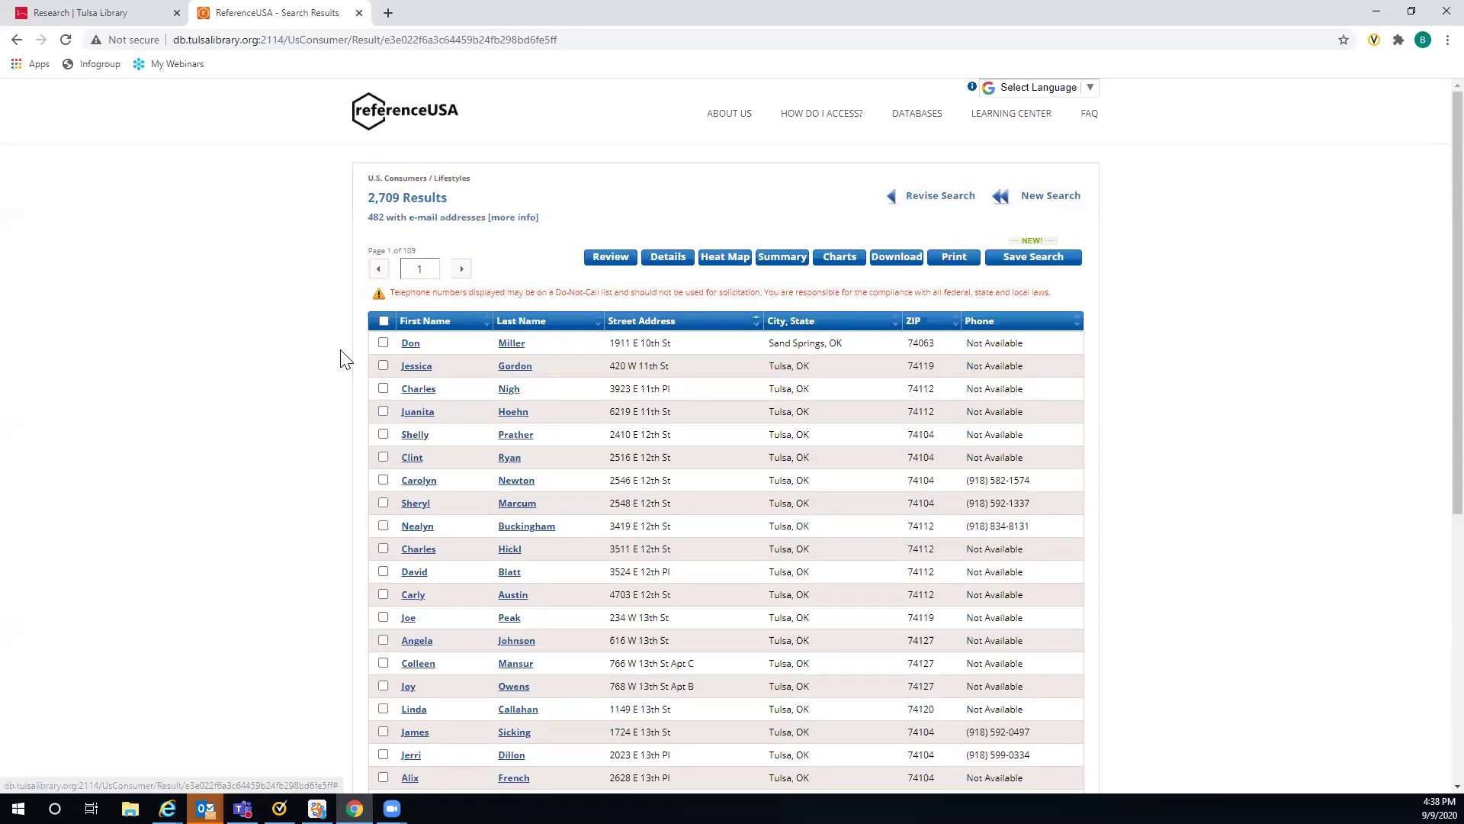
left_click(384, 320)
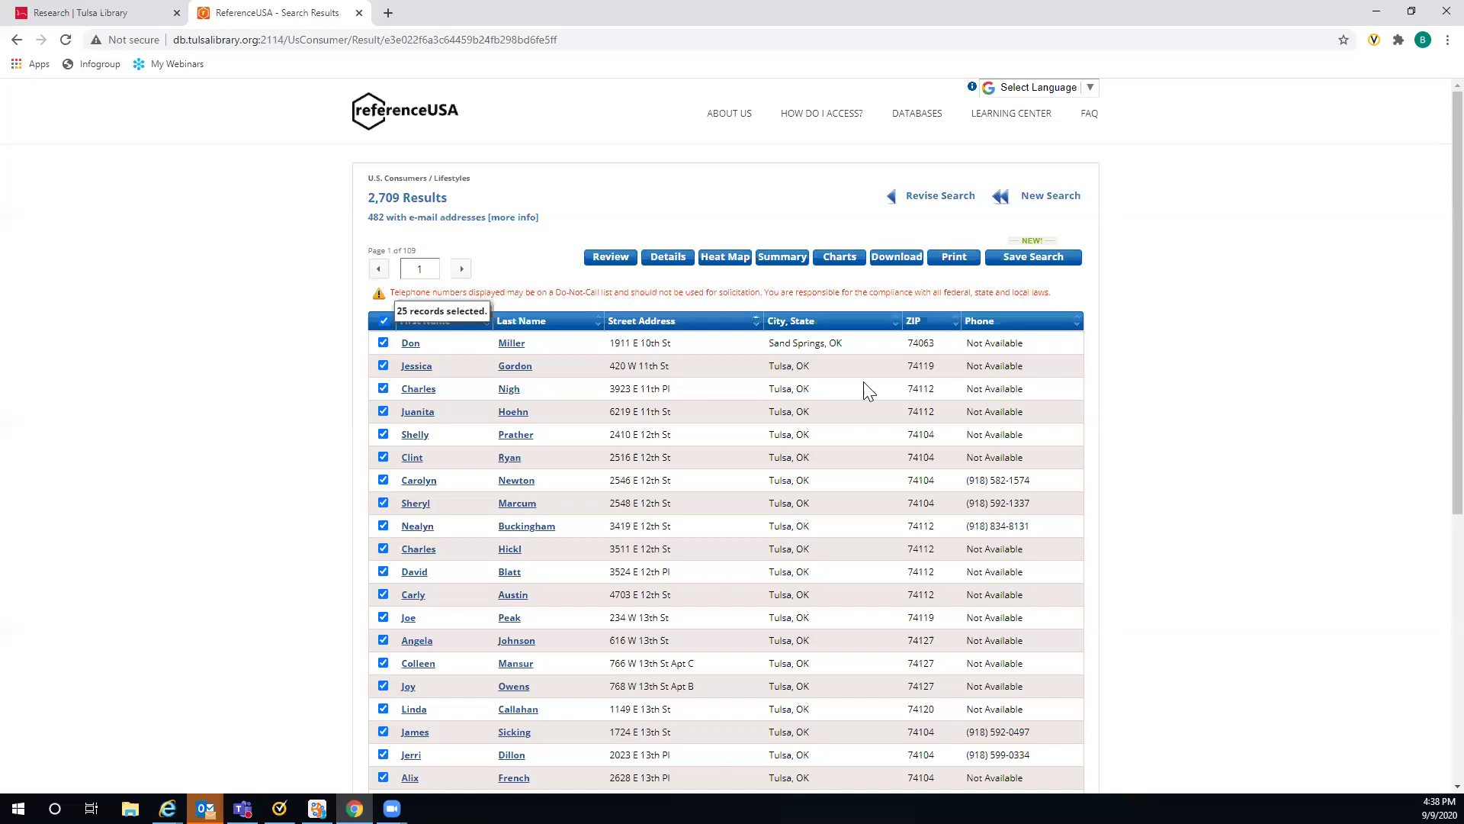
Step: Create a Summary print preview of the selected records, open its PDF, and return to the results list
left_click(952, 259)
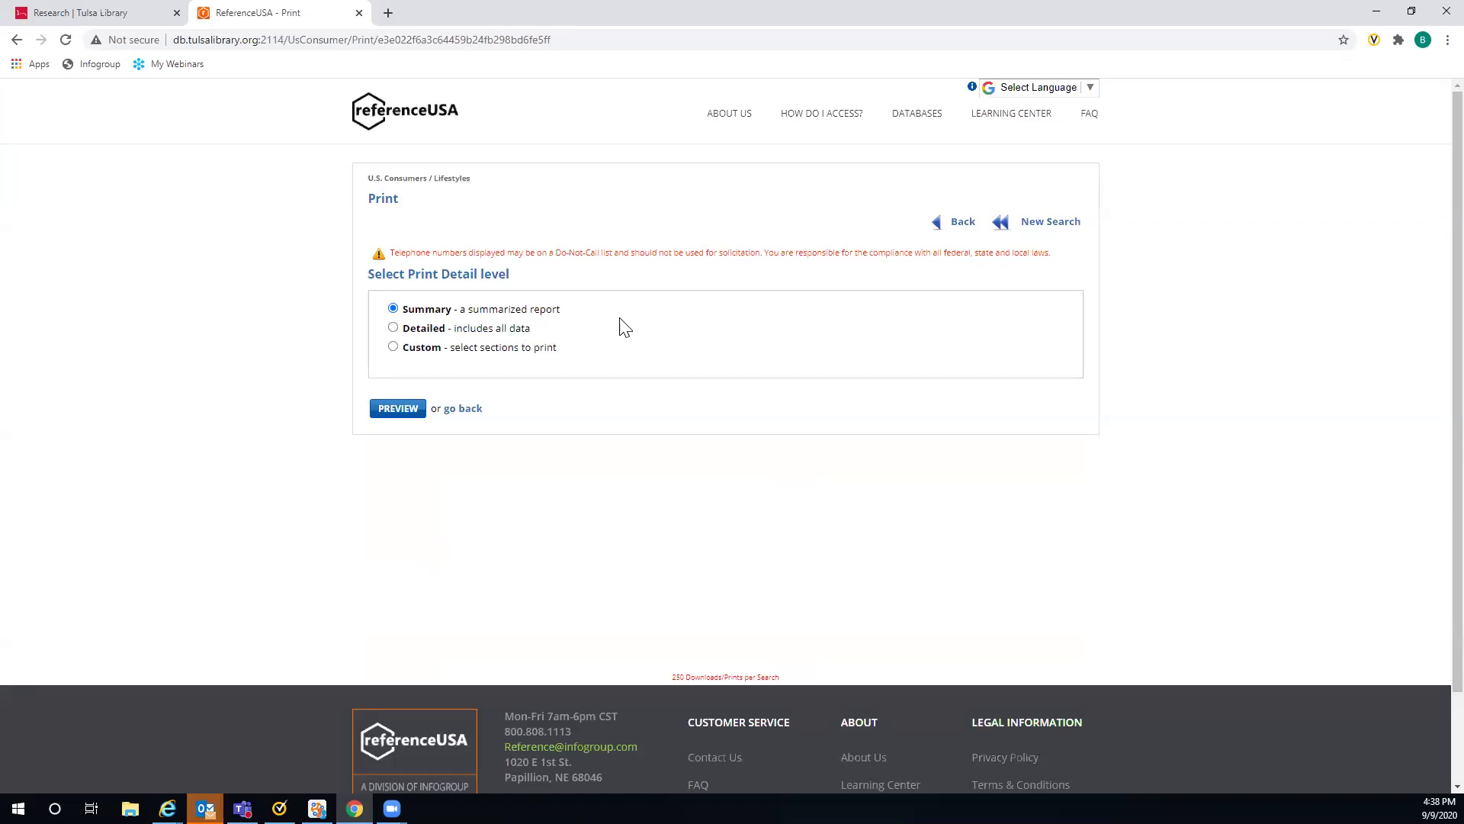
left_click(388, 416)
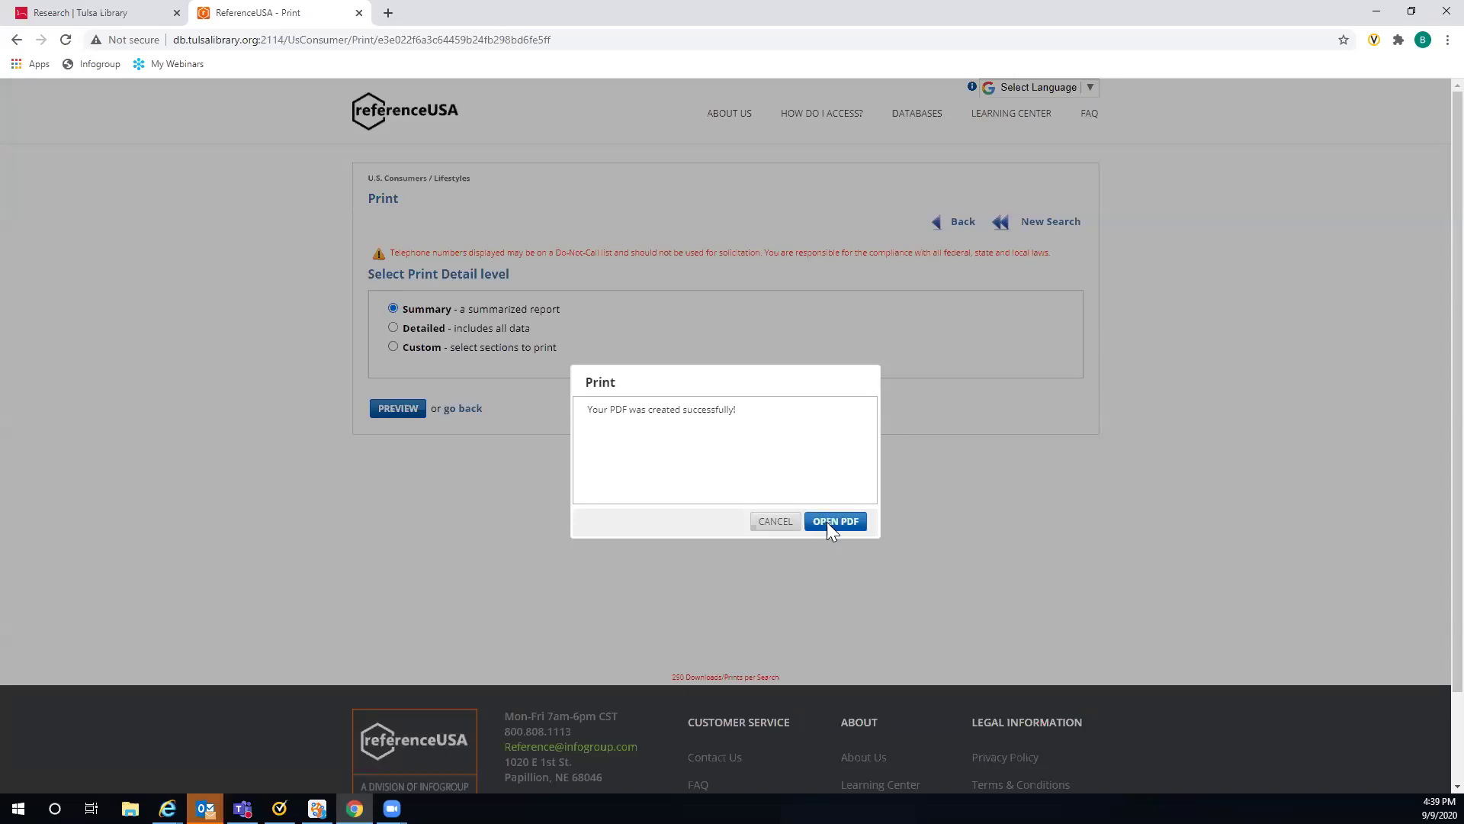
left_click(828, 520)
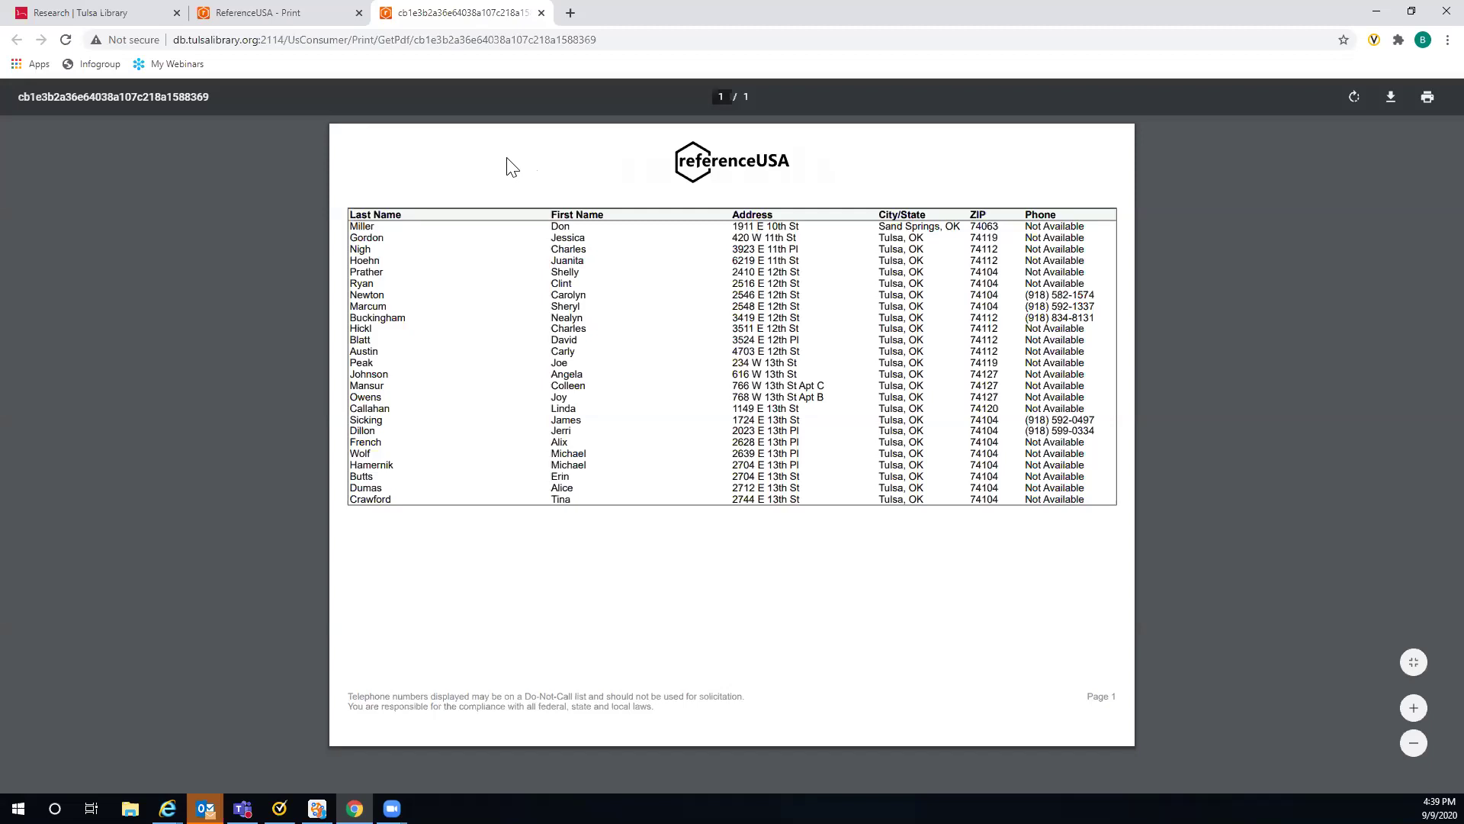
left_click(541, 14)
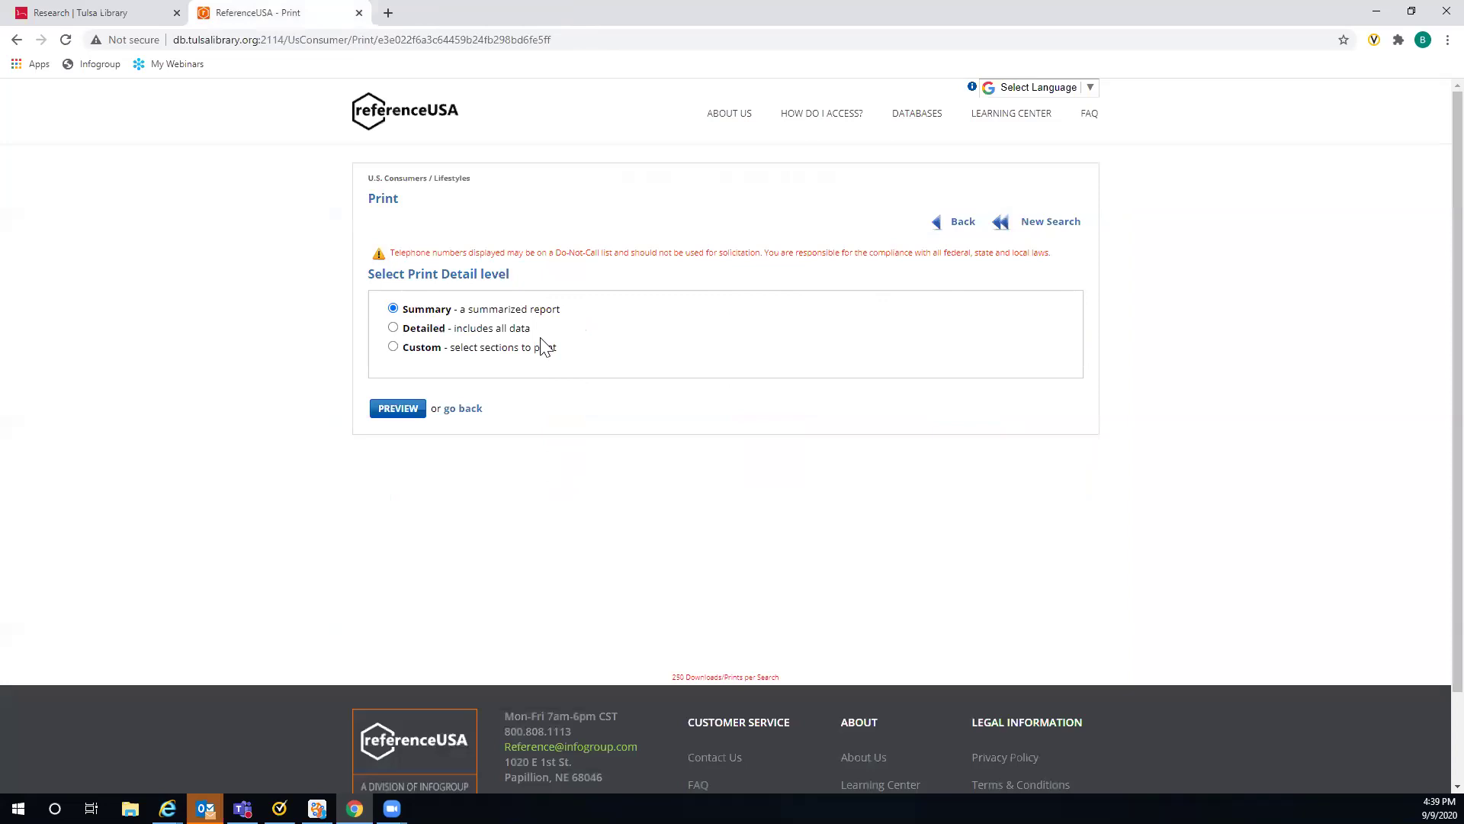
left_click(964, 225)
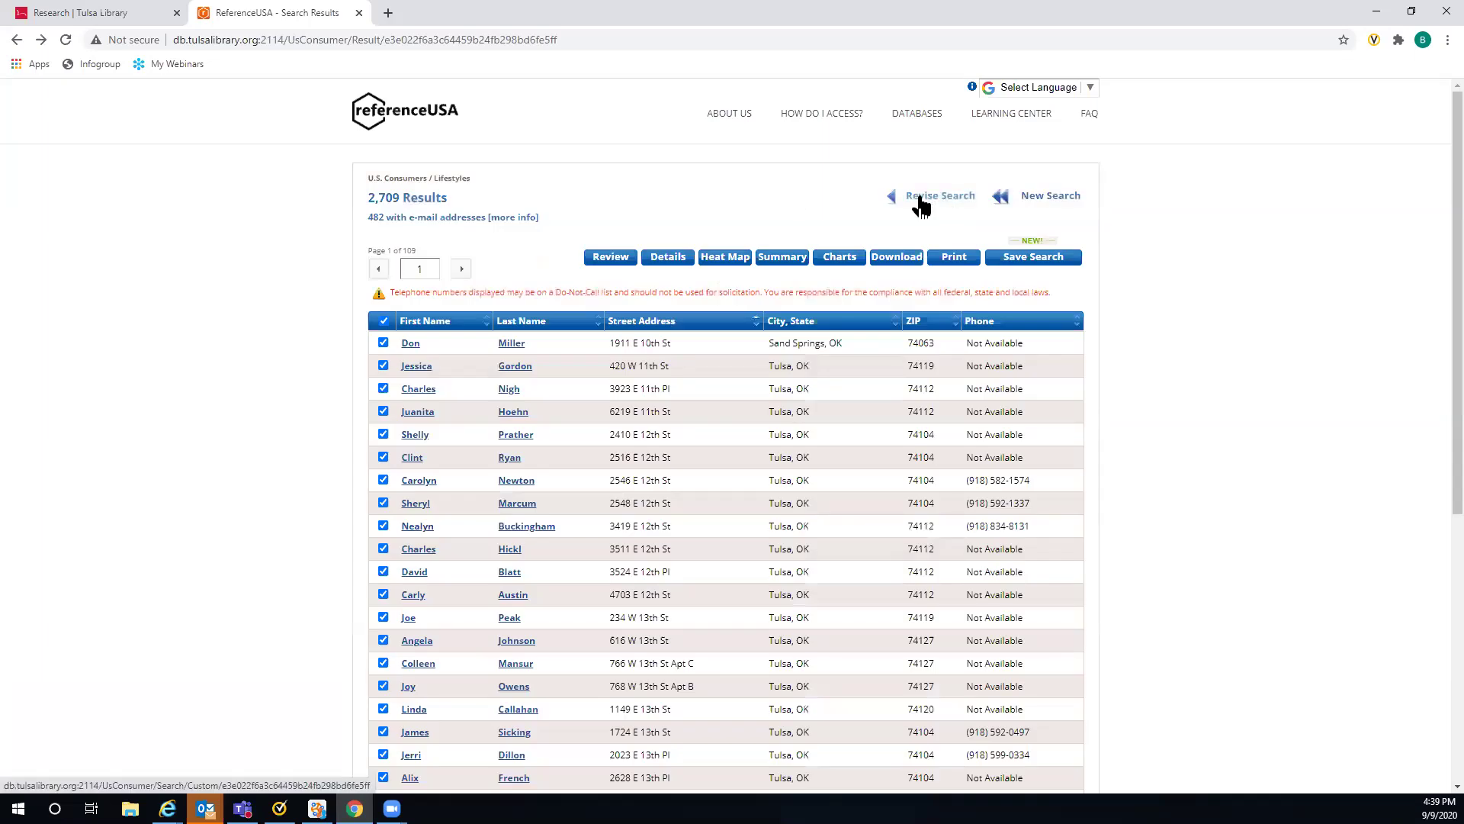
Step: Revise the search by removing the Radius criterion and adding the Map Based Search criterion under Geography
left_click(921, 199)
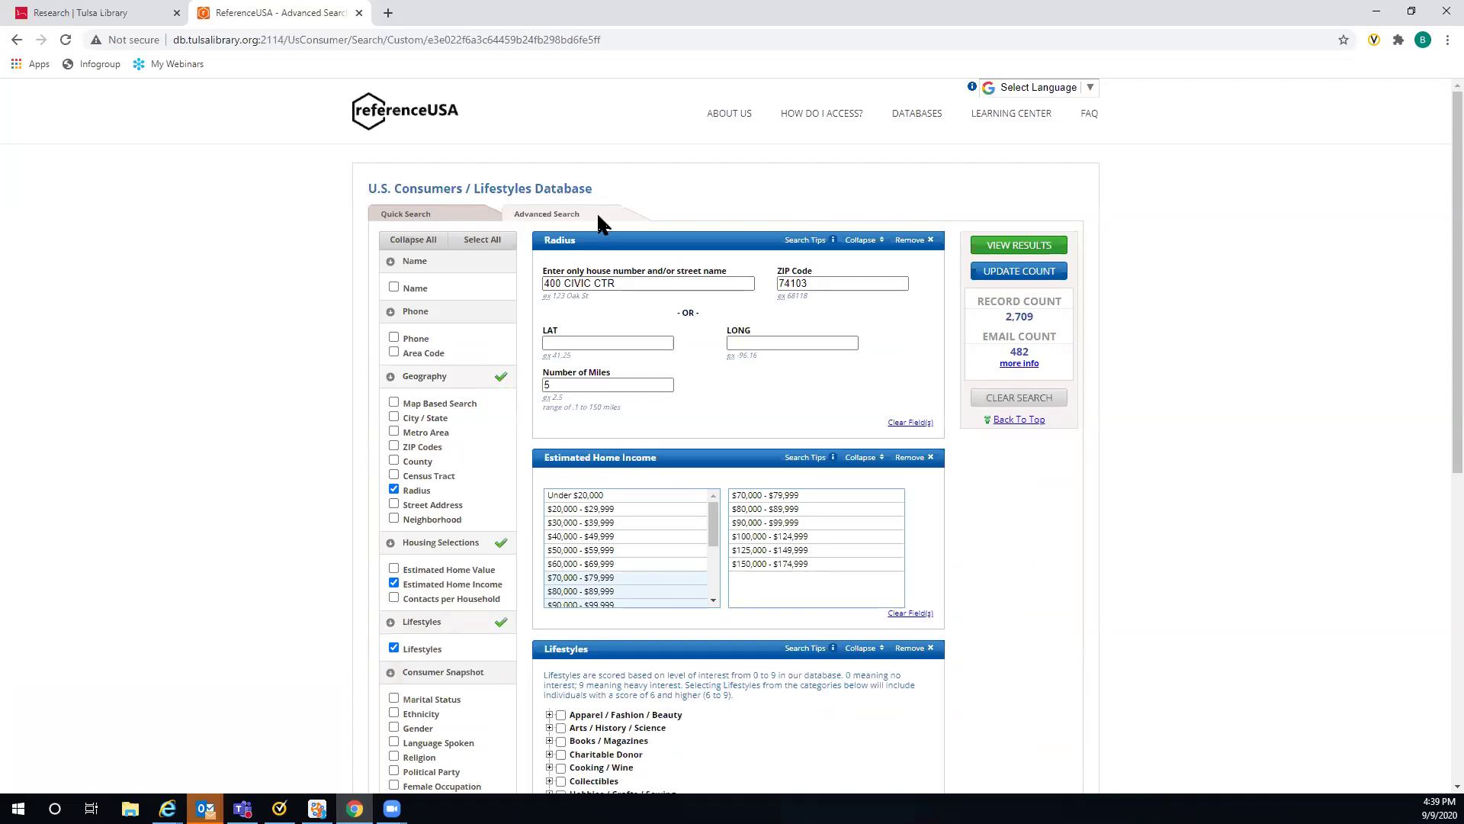
left_click(908, 243)
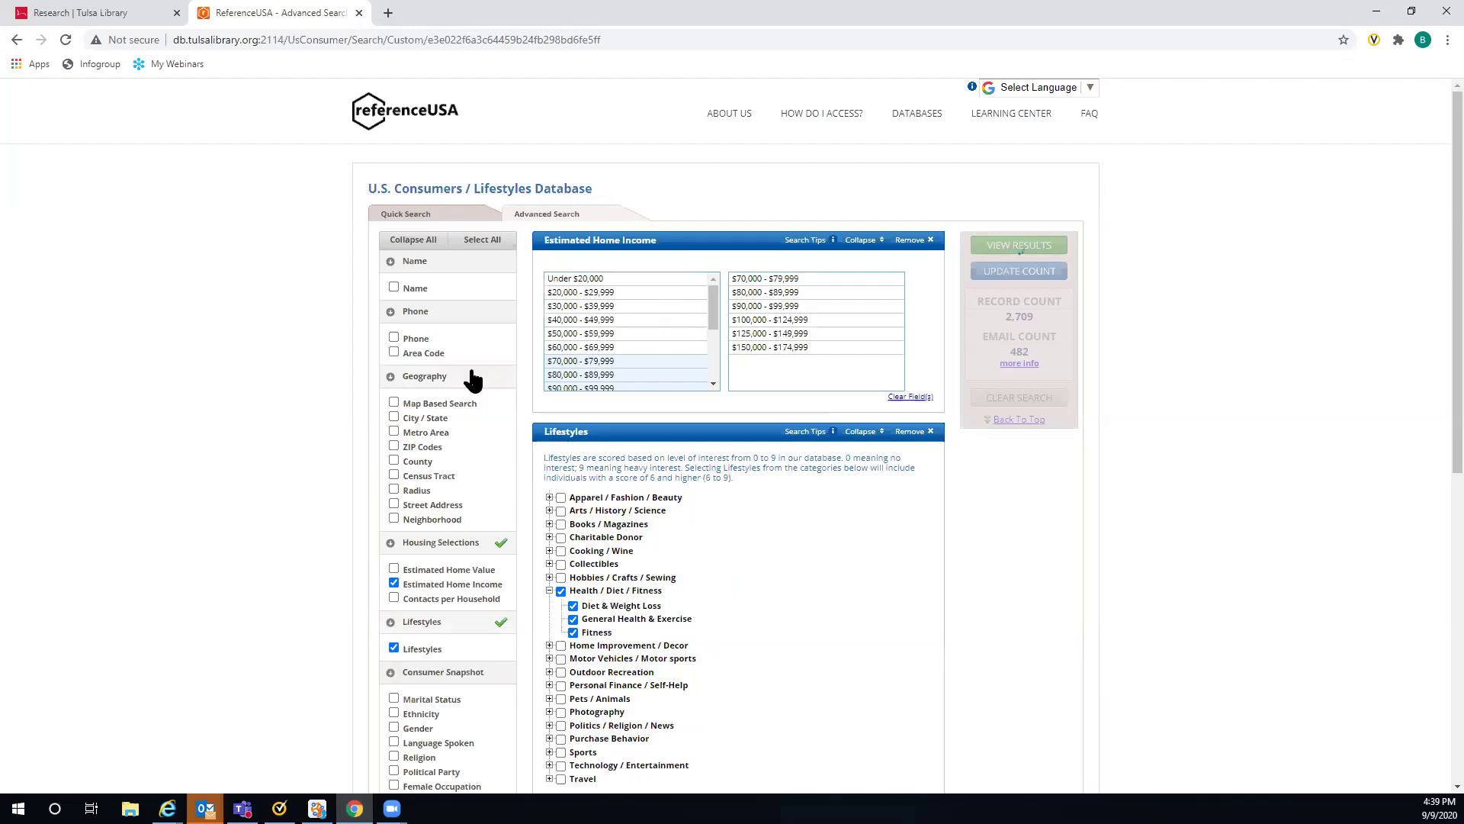
scroll(457, 366, "down", 2)
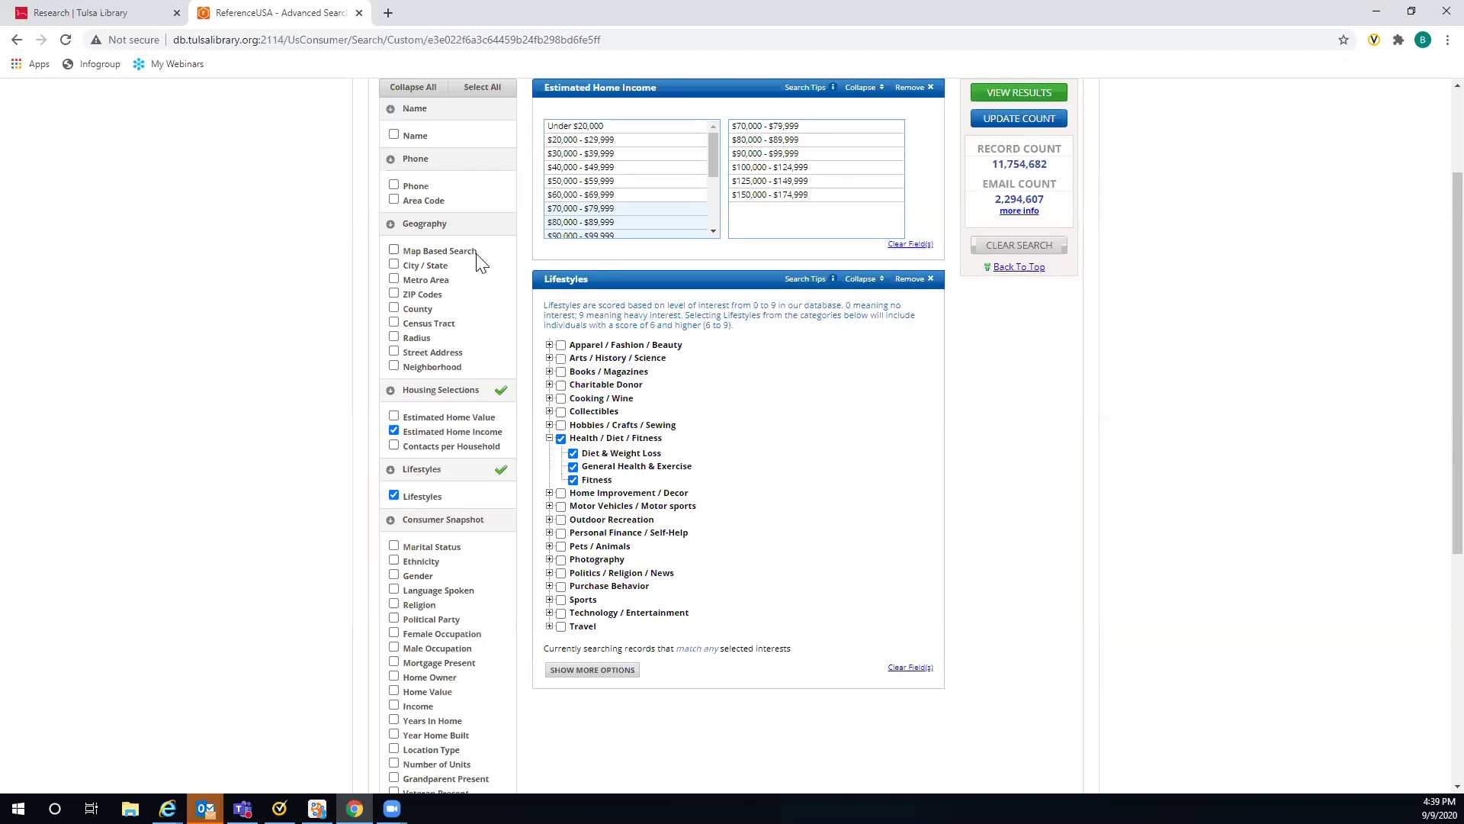
left_click(394, 252)
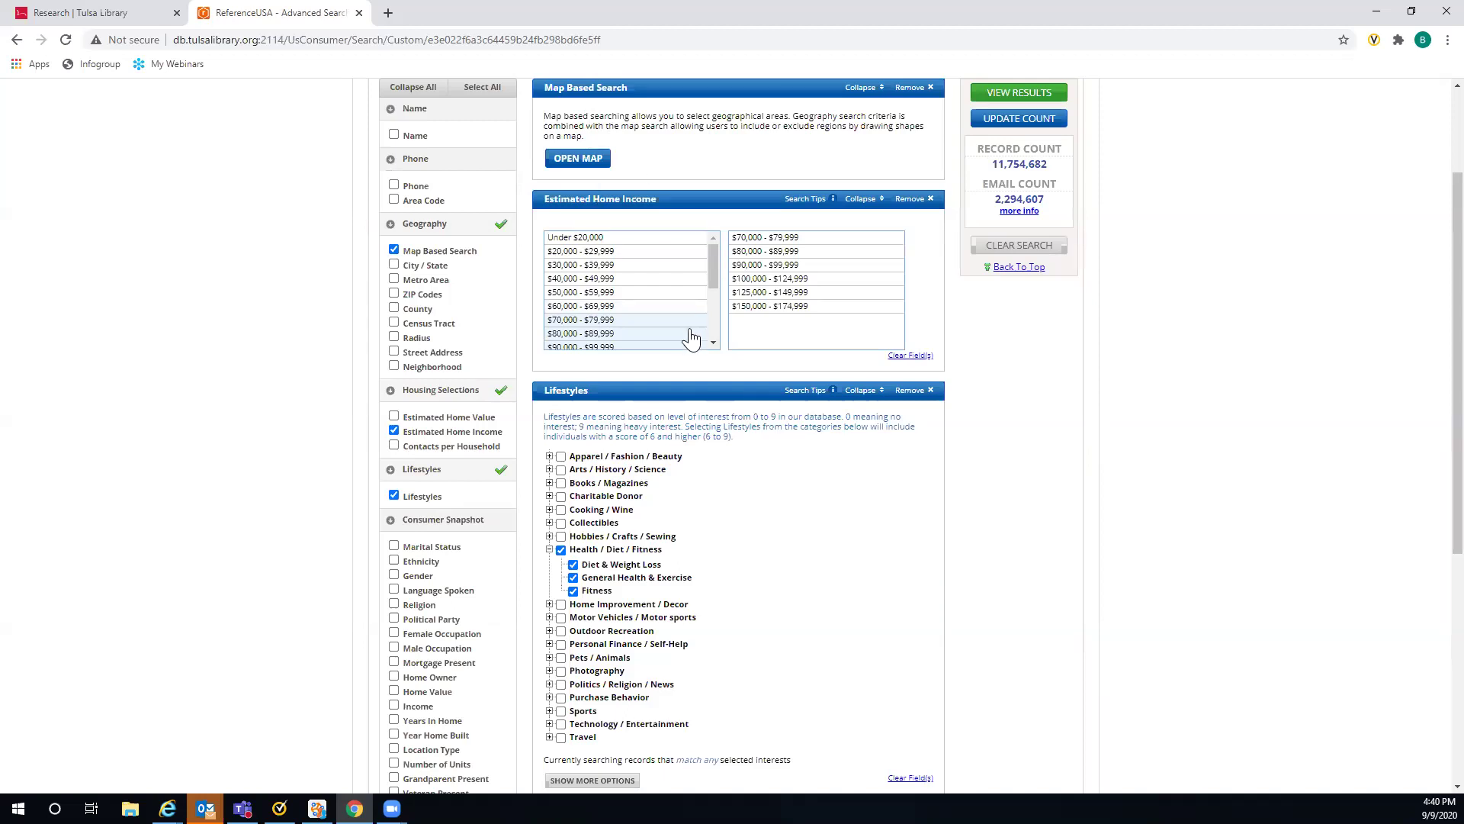
Step: Open the map for the map based search and zoom it to Tulsa, Ok
scroll(654, 251, "down", 2)
scroll(425, 328, "down", 1)
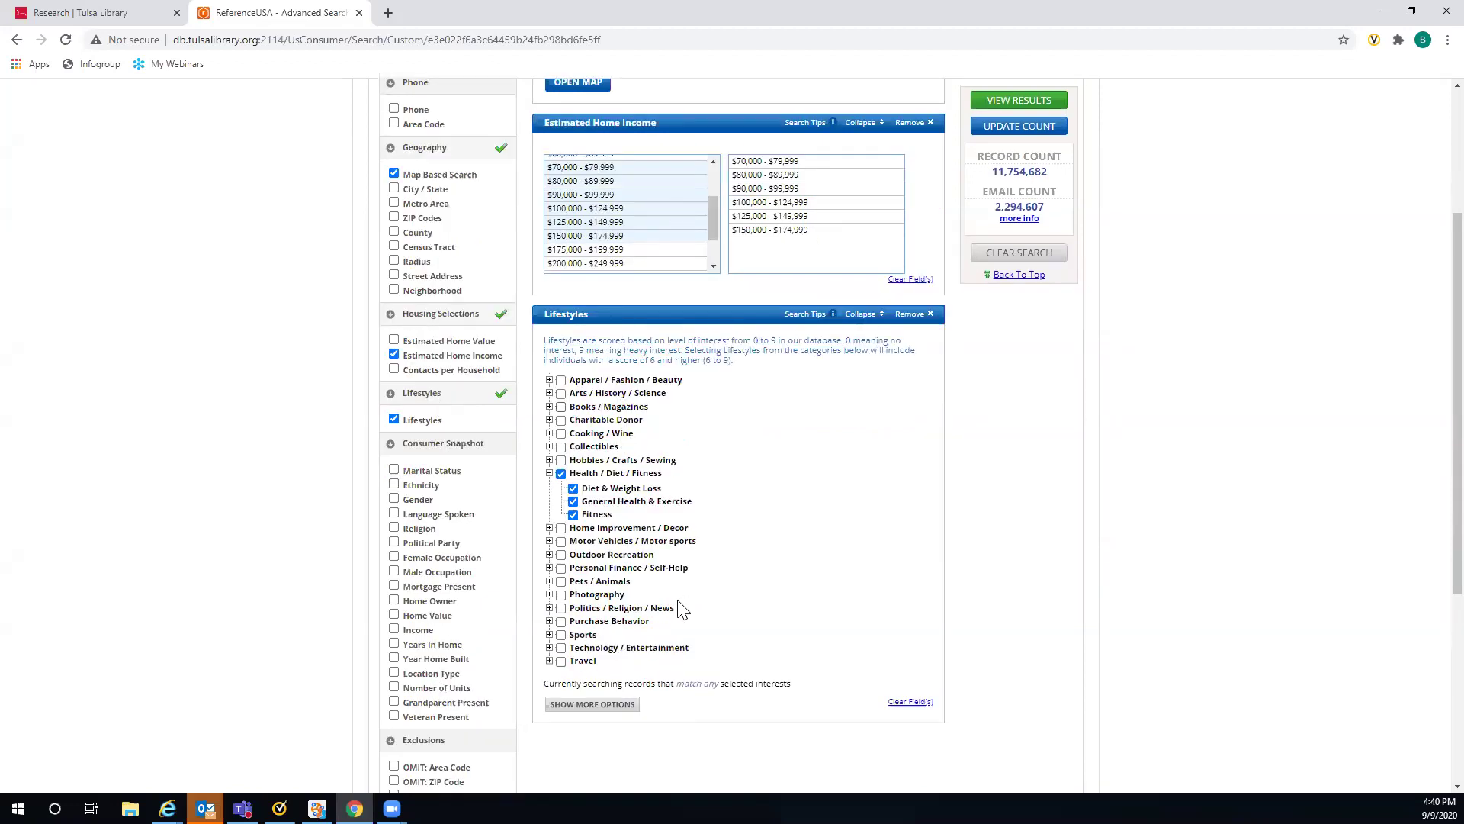
scroll(566, 189, "up", 2)
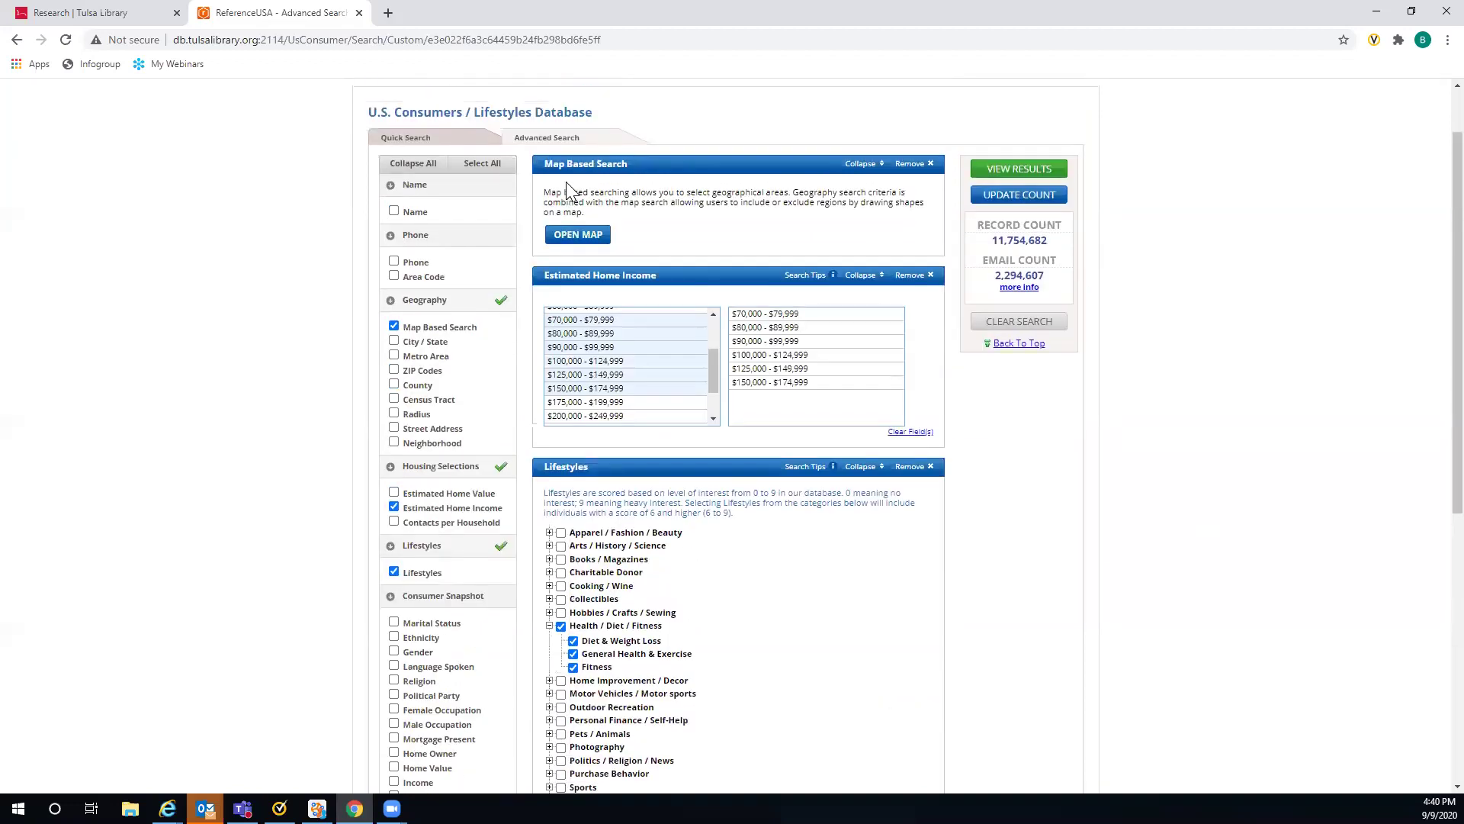
left_click(572, 243)
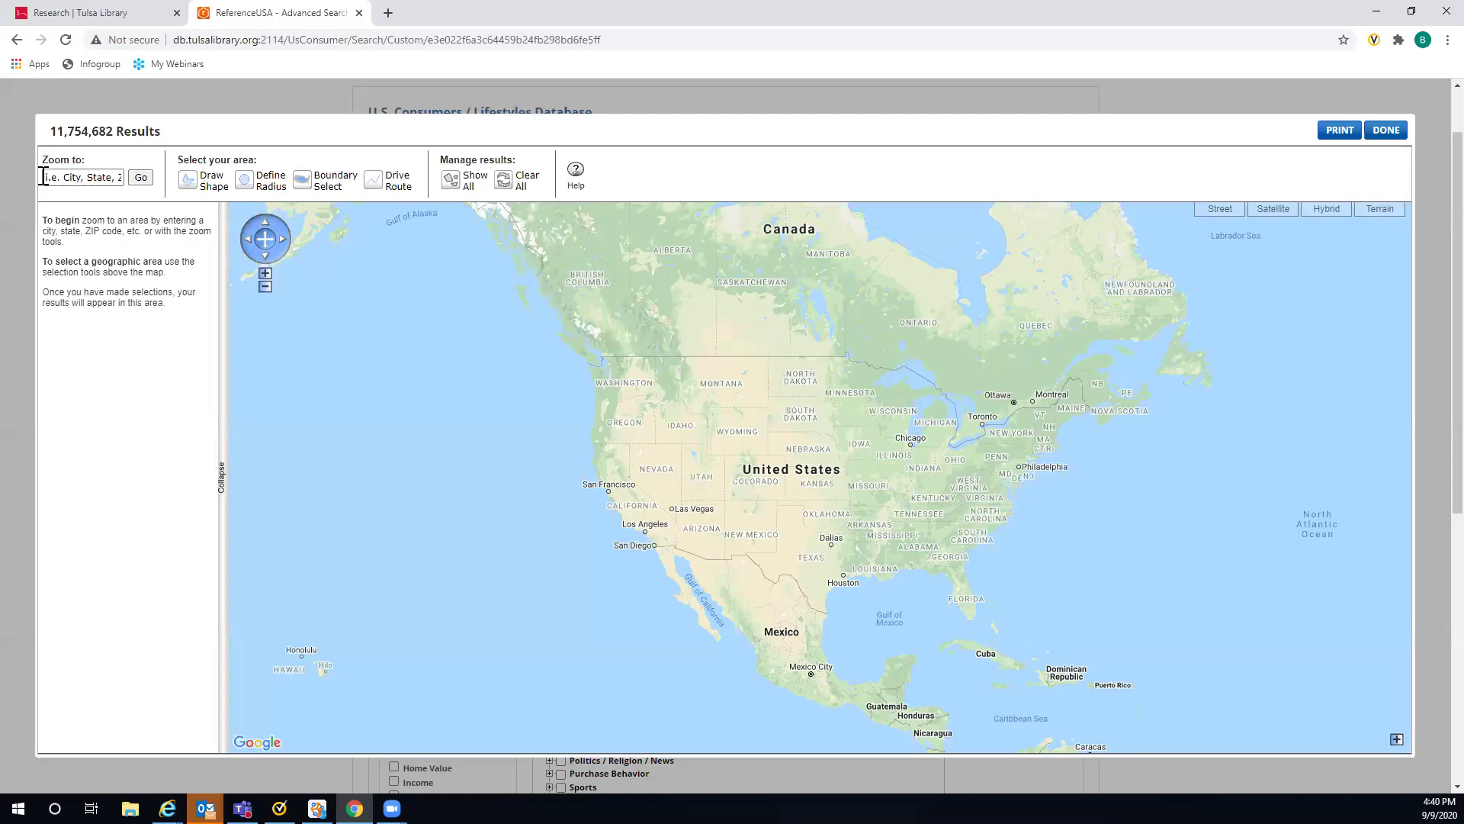
left_click(93, 180)
left_click(51, 177)
type("Tulsa")
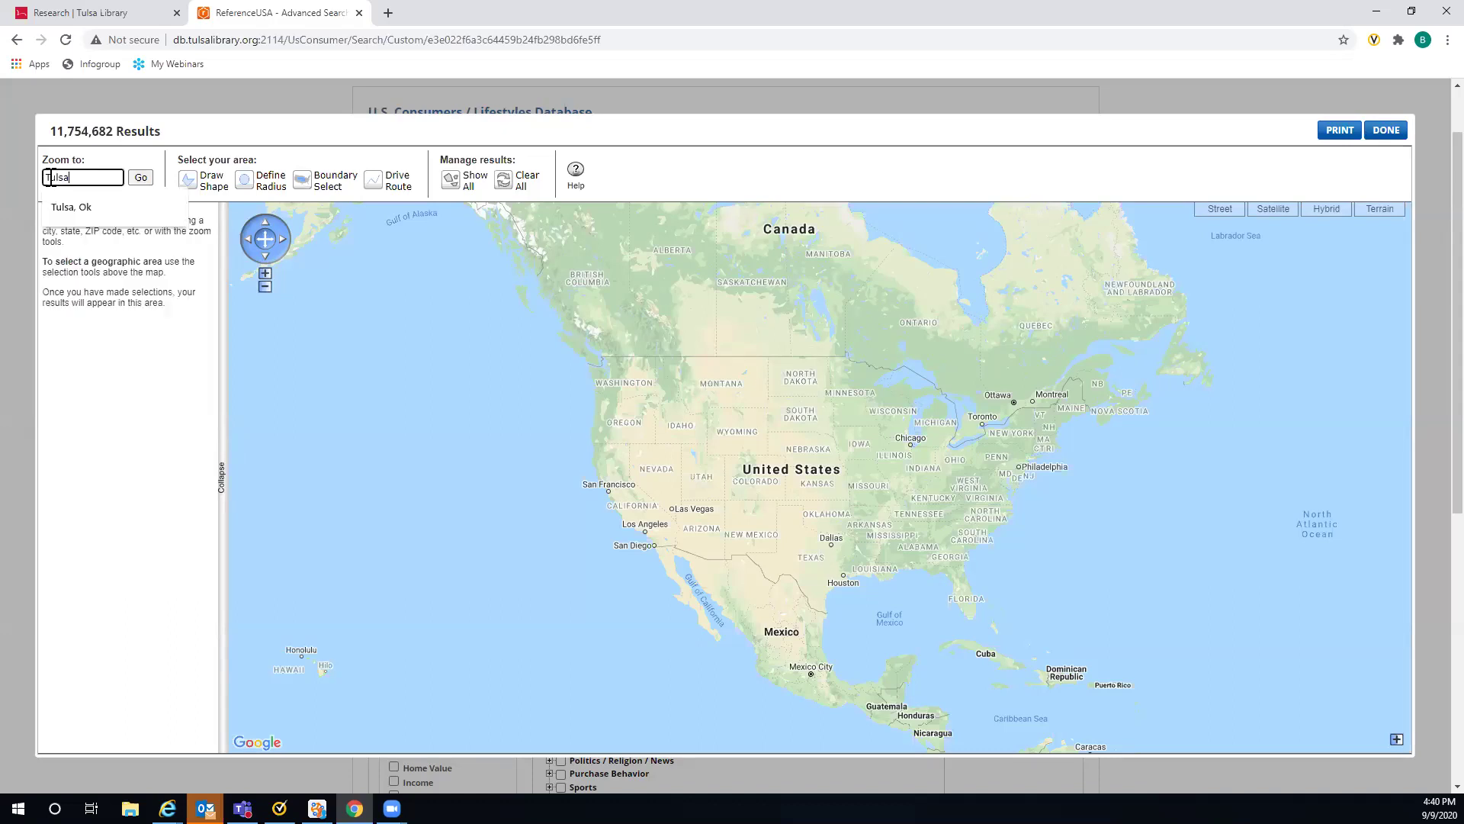
type(", Ok")
left_click(143, 179)
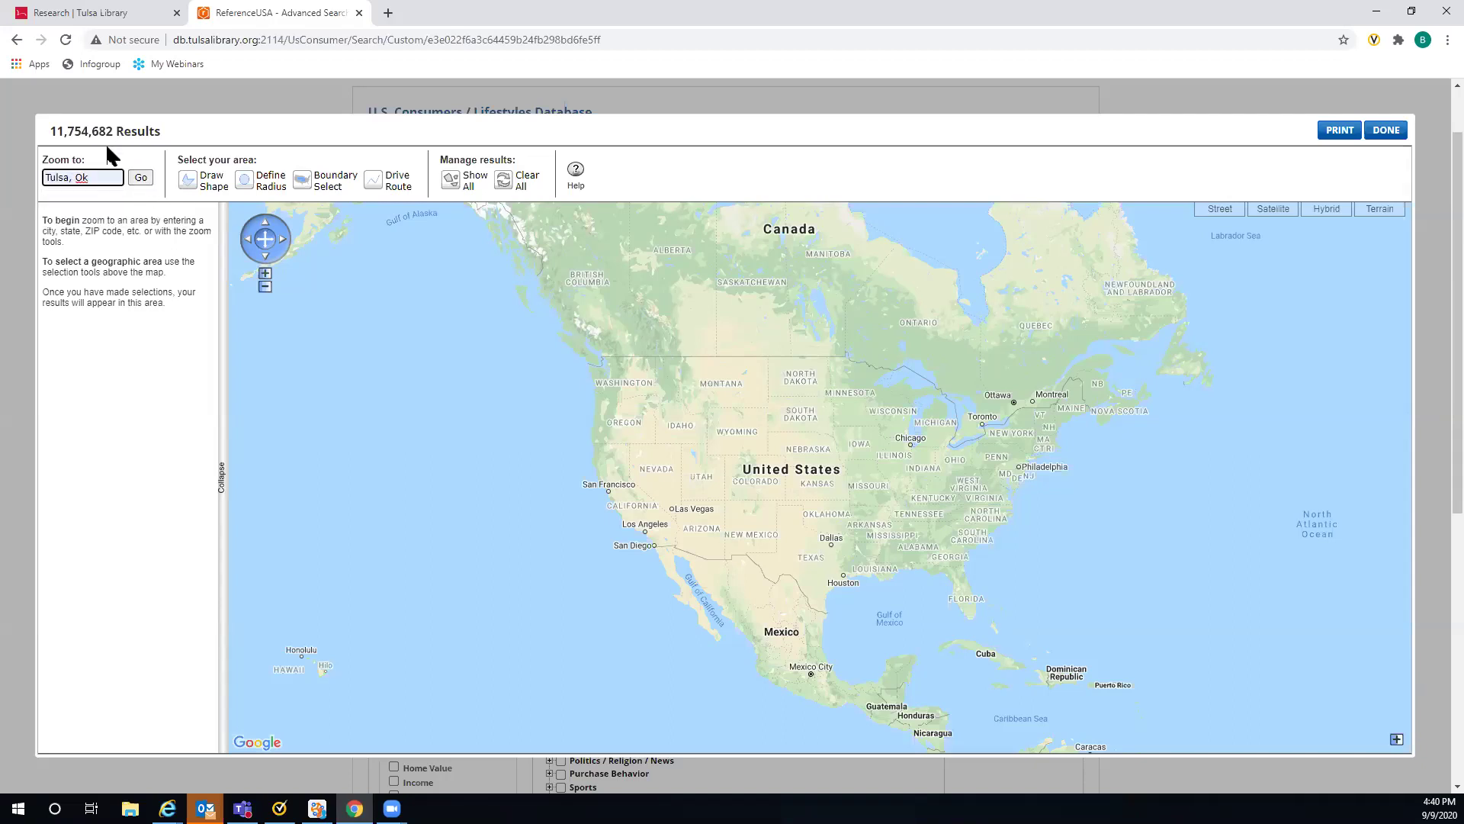
left_click(140, 179)
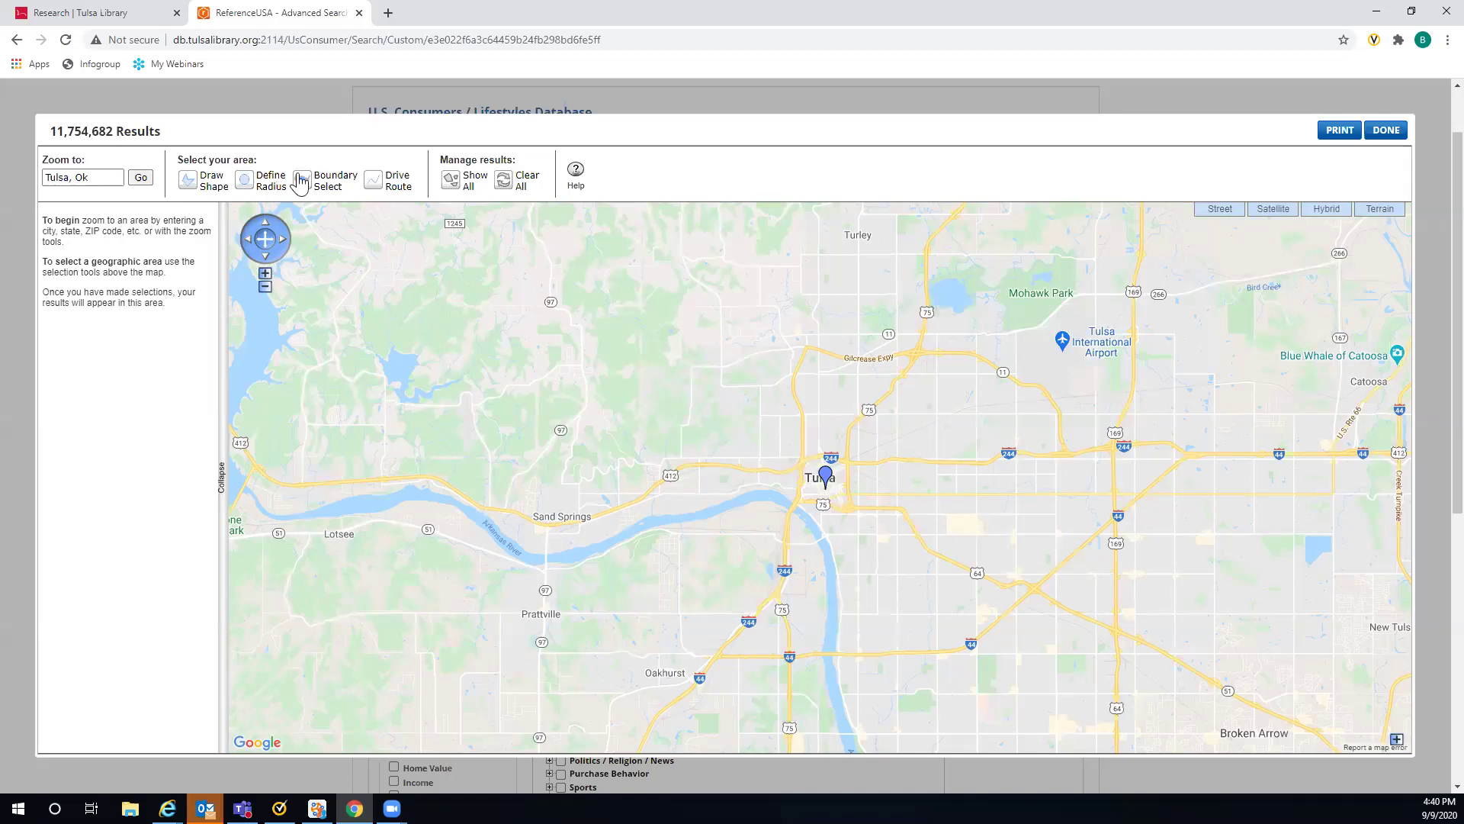
Step: Draw a closed polygon search area from downtown Tulsa southeast to highway 64 and back west to the river
left_click(188, 186)
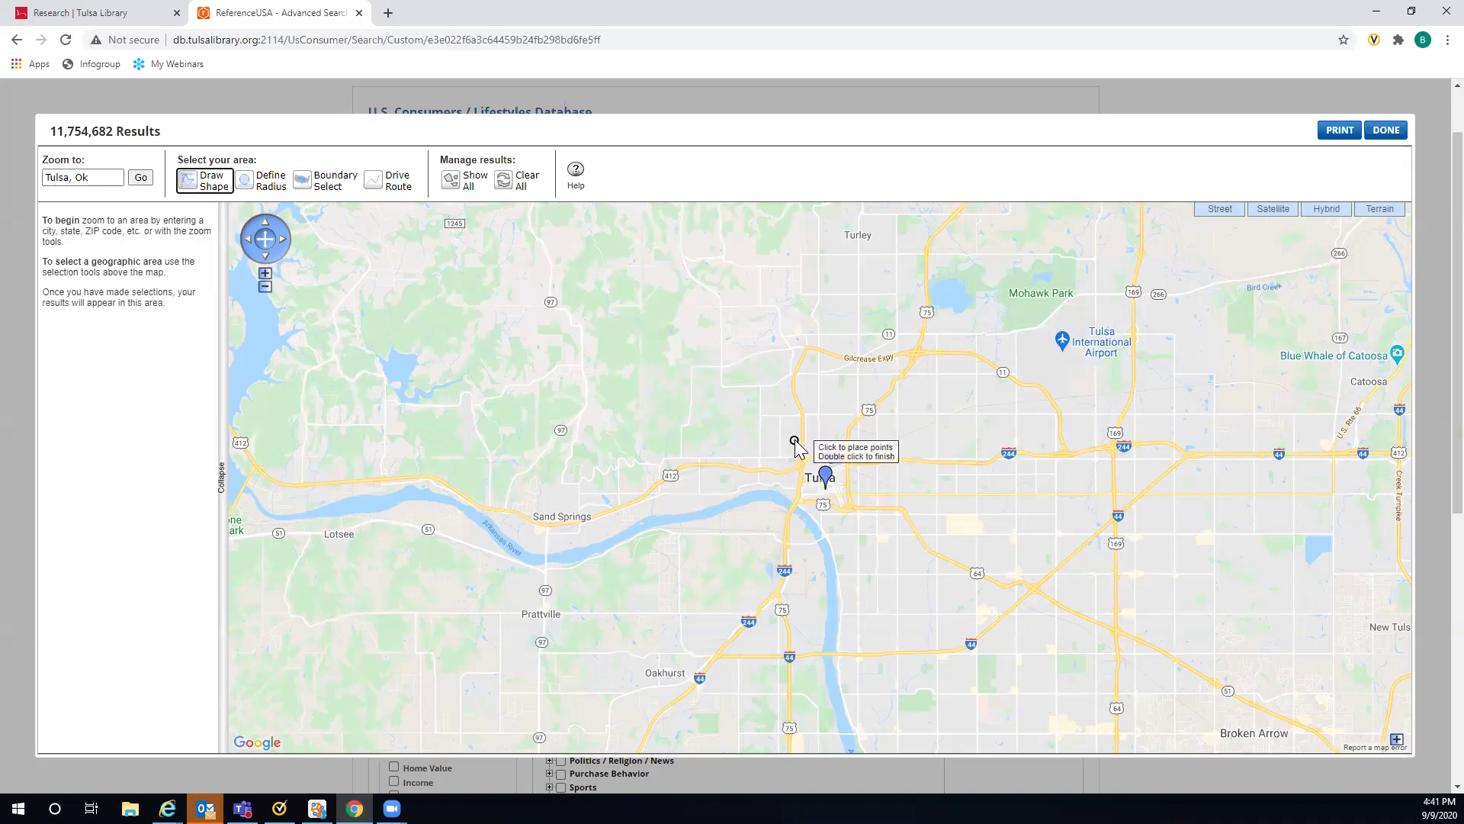
left_click(830, 486)
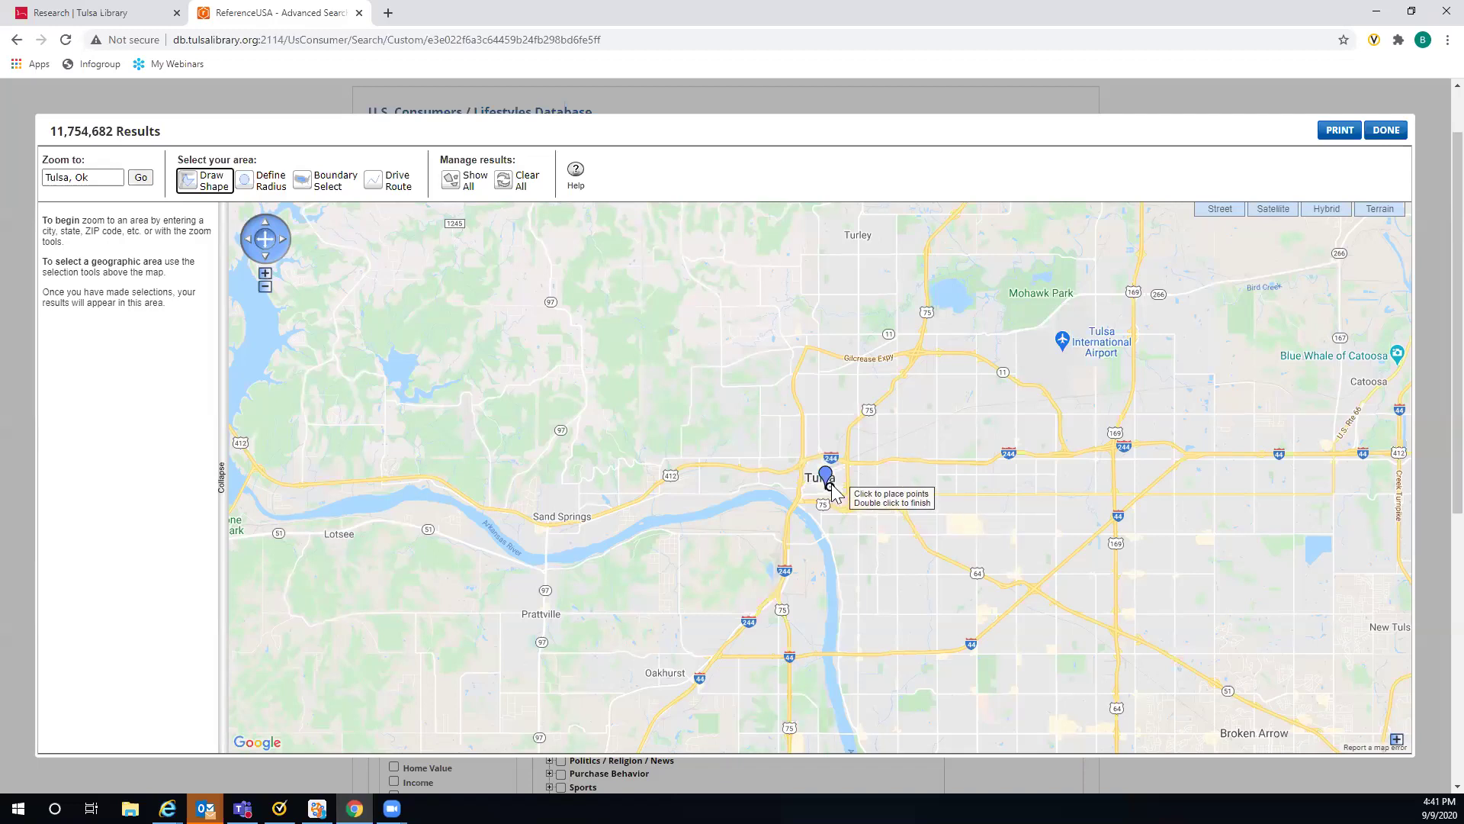
left_click(860, 478)
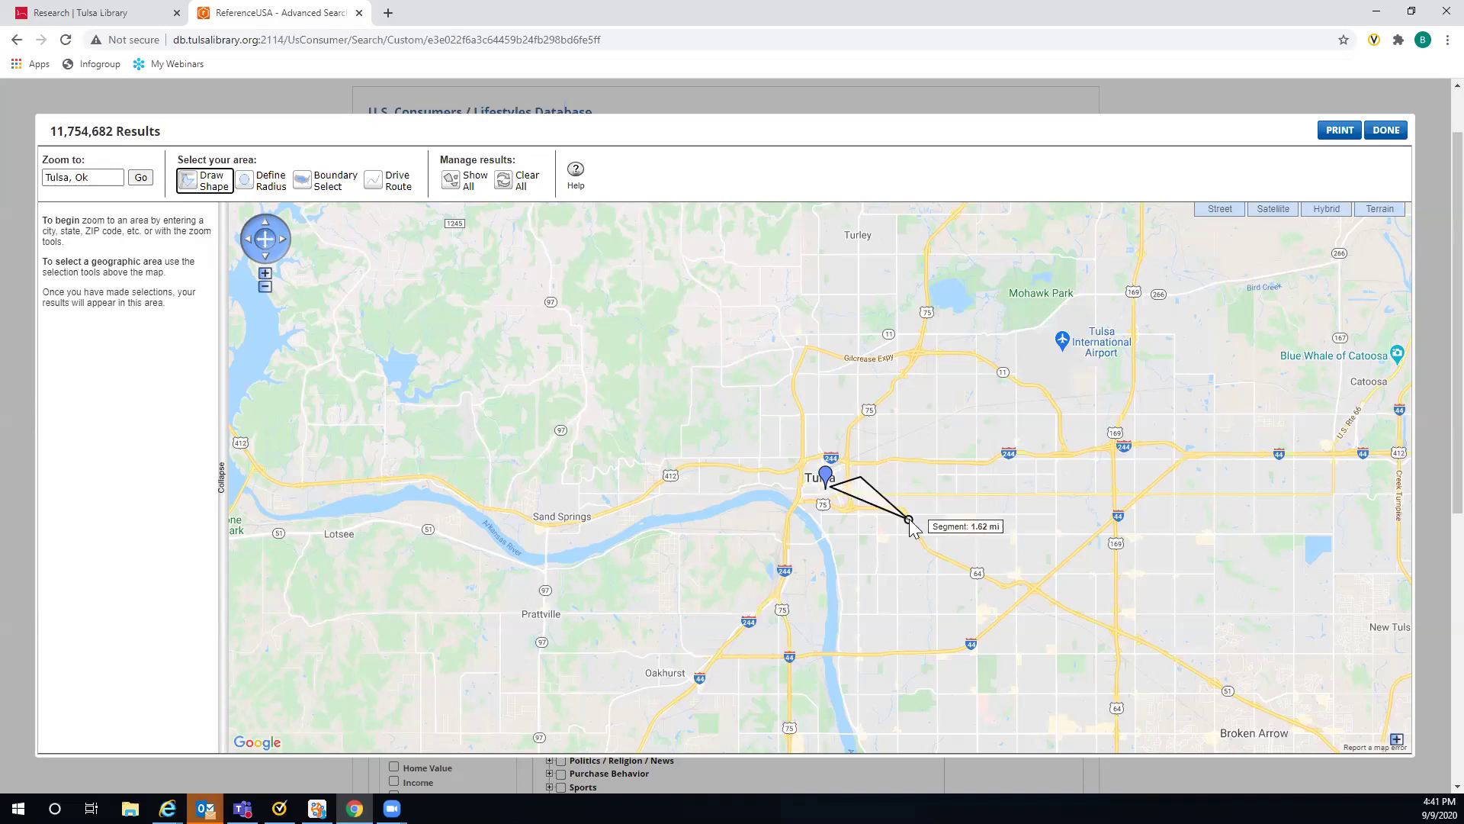
left_click(970, 573)
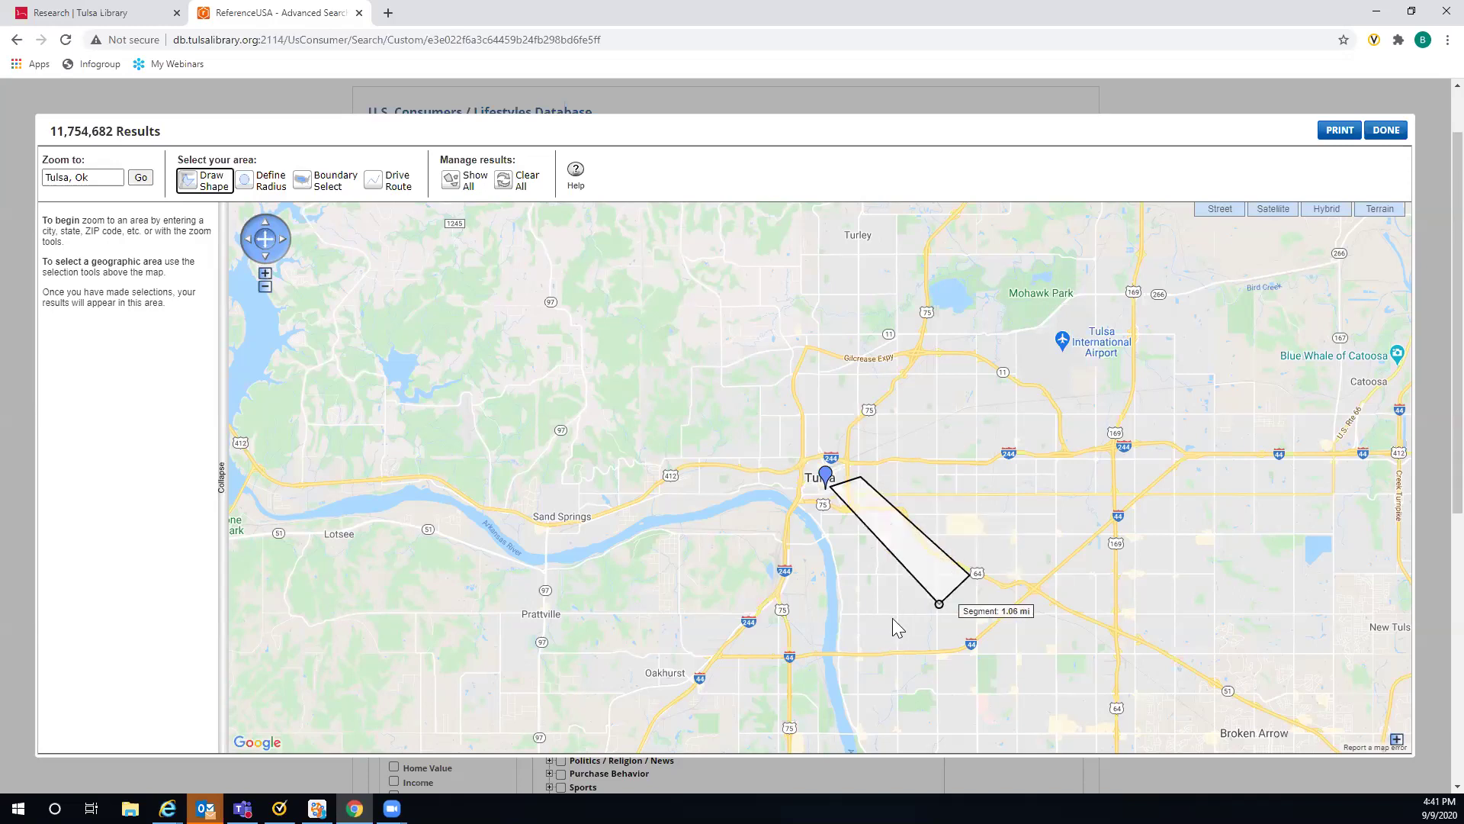
left_click(963, 593)
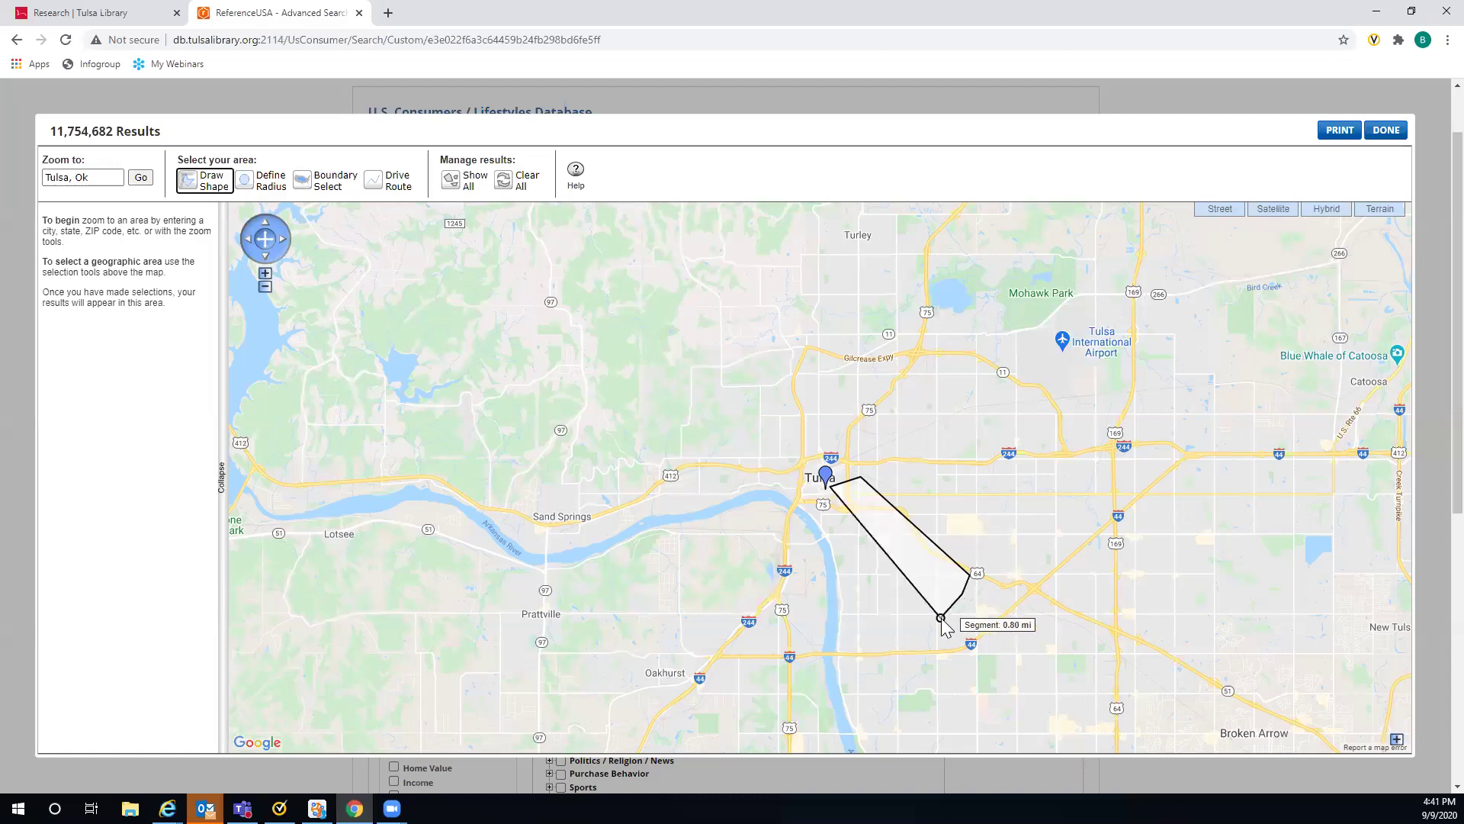
left_click(941, 617)
left_click(897, 630)
left_click(851, 630)
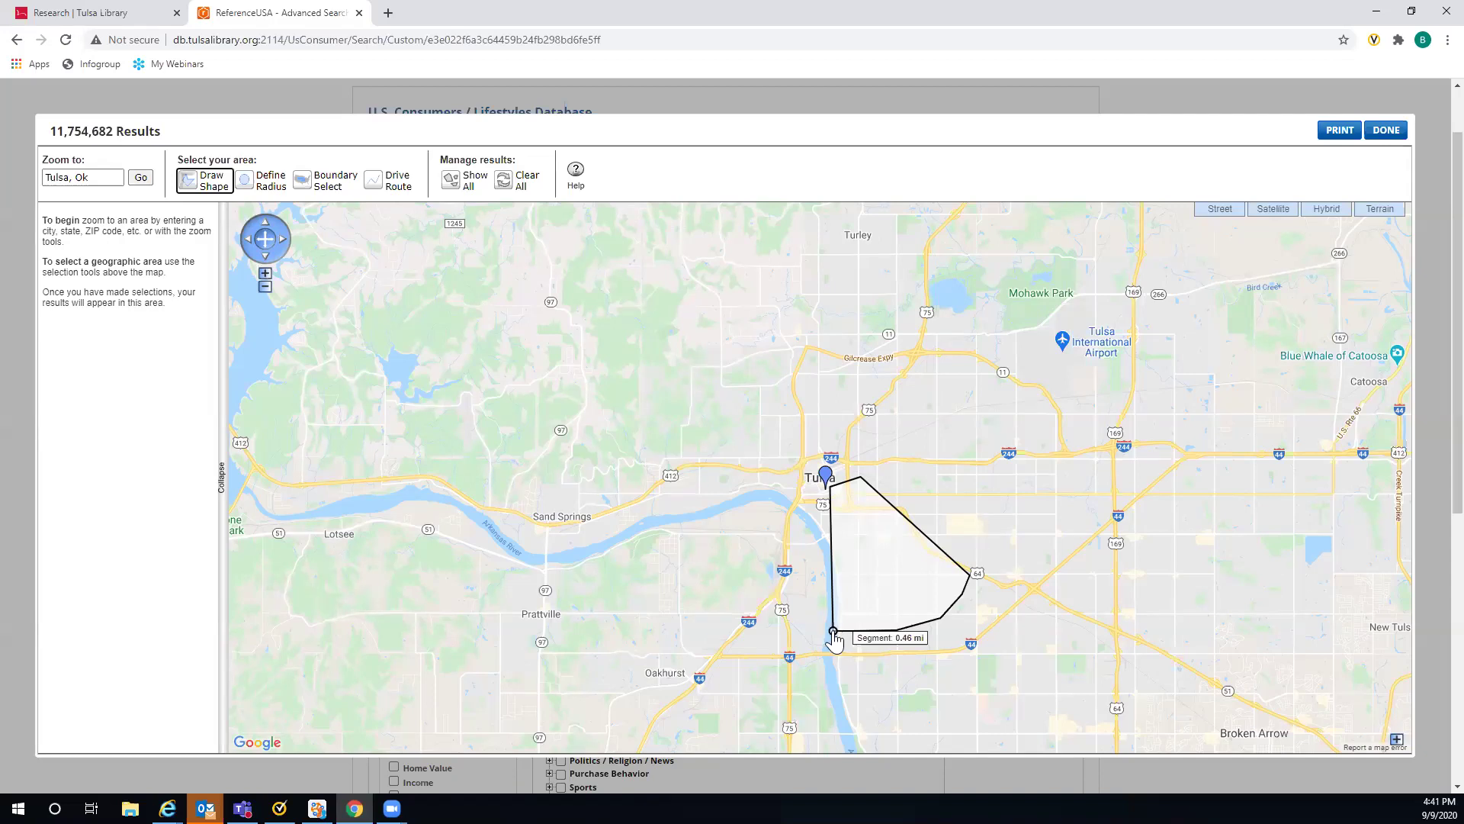
double_click(834, 632)
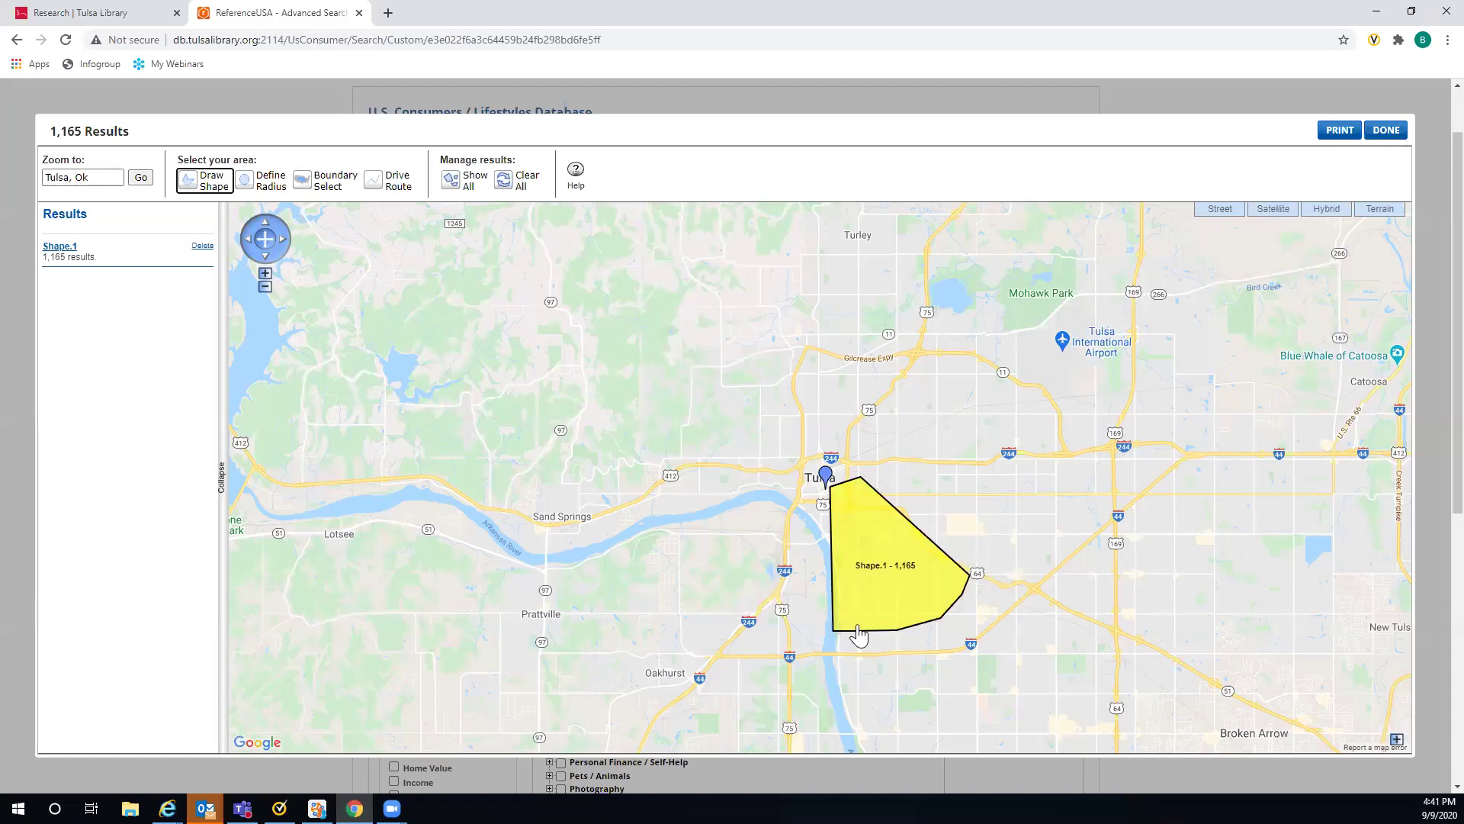
Step: Draw a closed square area about 1 mile per side inside the southeast part of the existing polygon
left_click(191, 187)
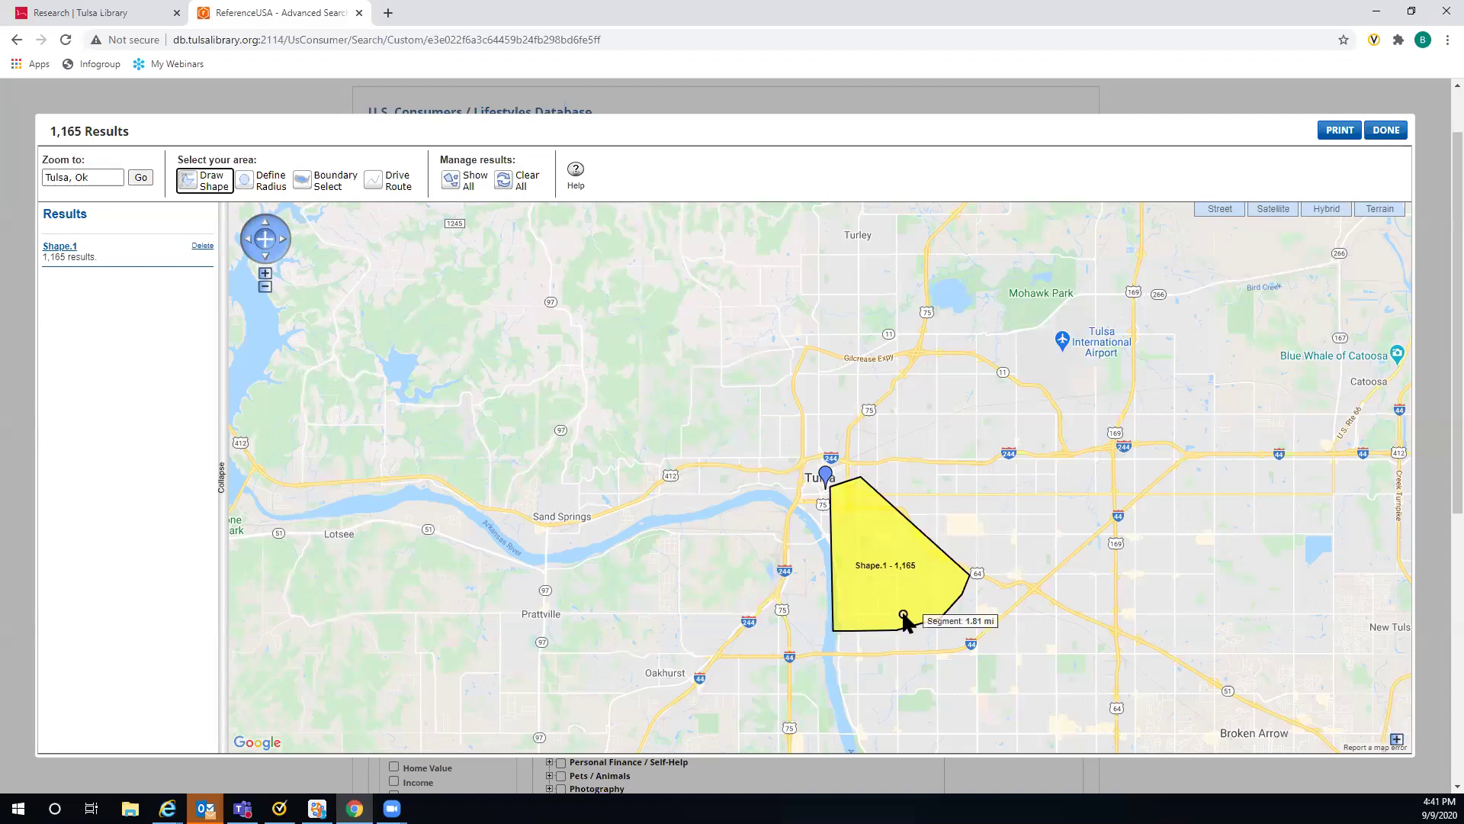
left_click(899, 614)
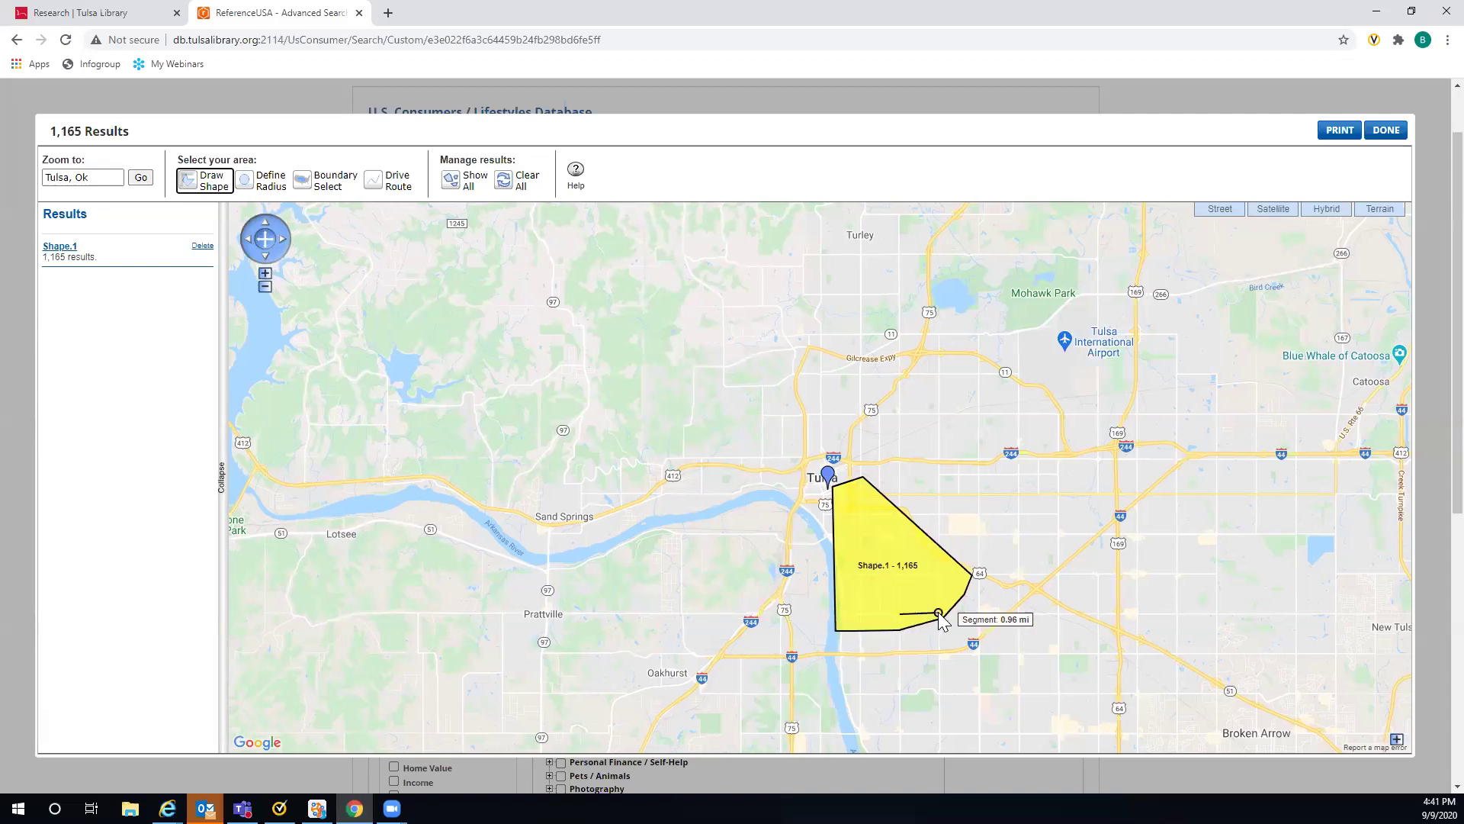
left_click(939, 612)
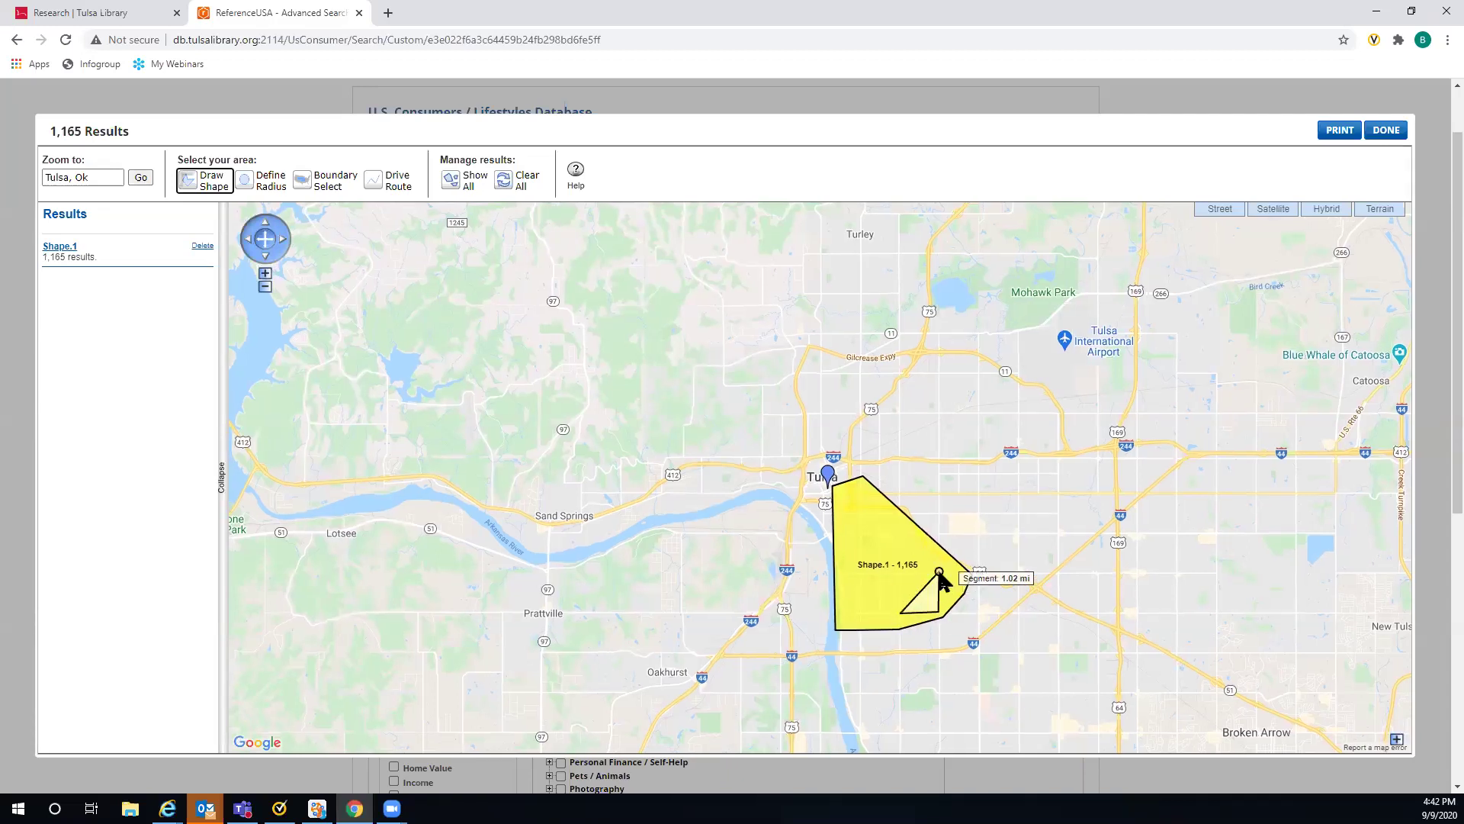
left_click(939, 571)
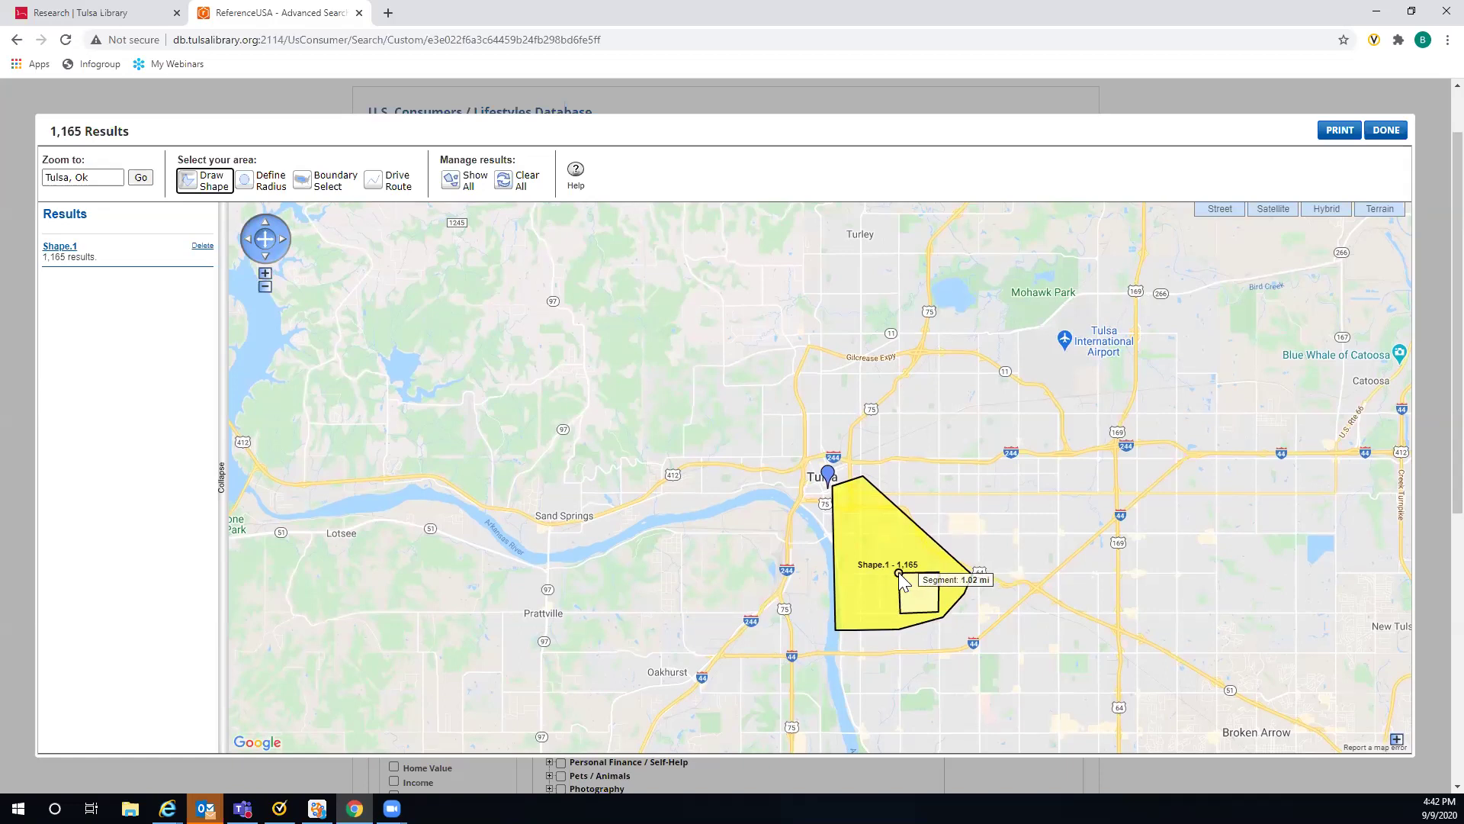
left_click(899, 572)
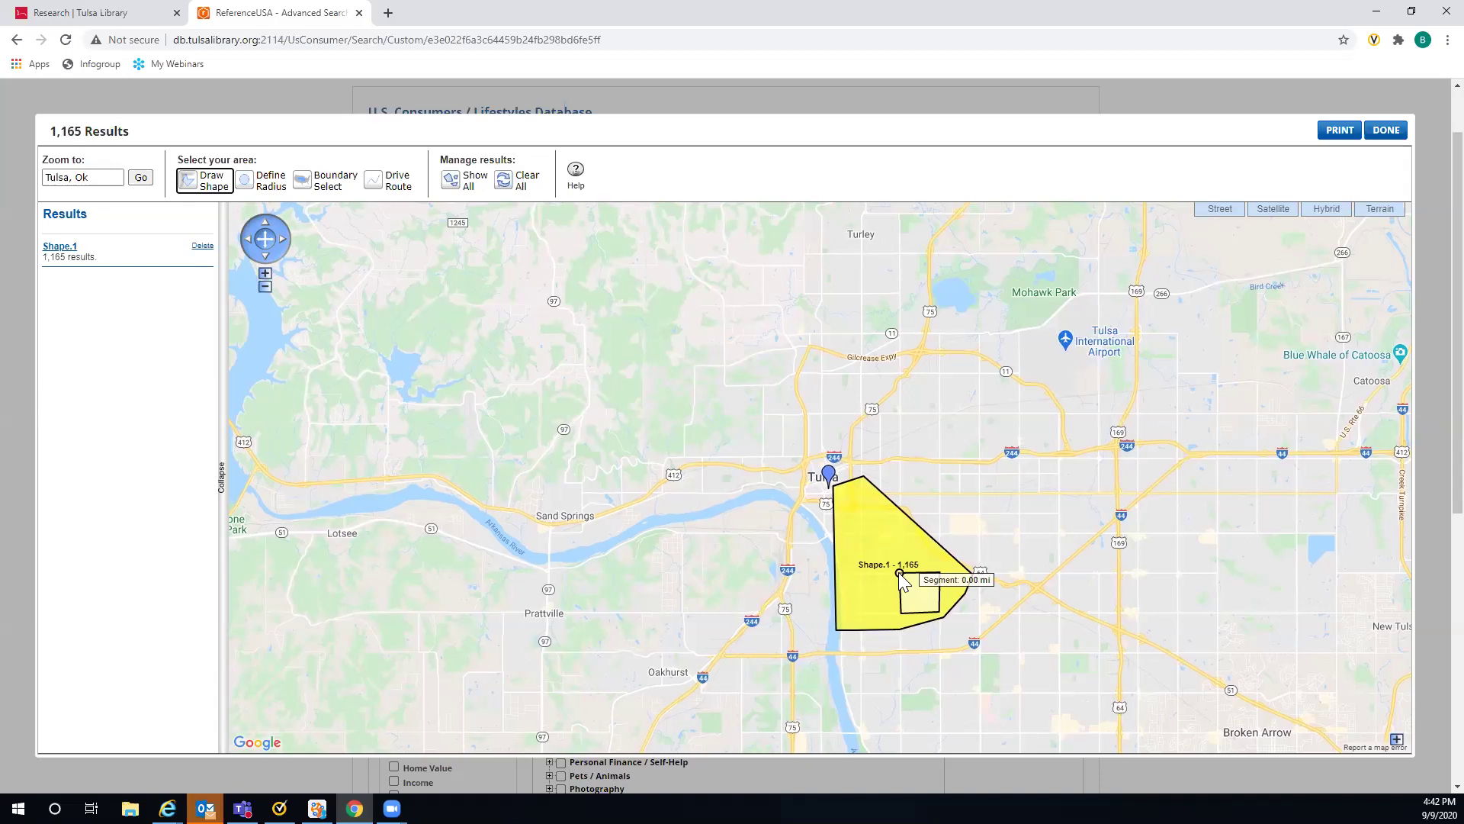
left_click(899, 572)
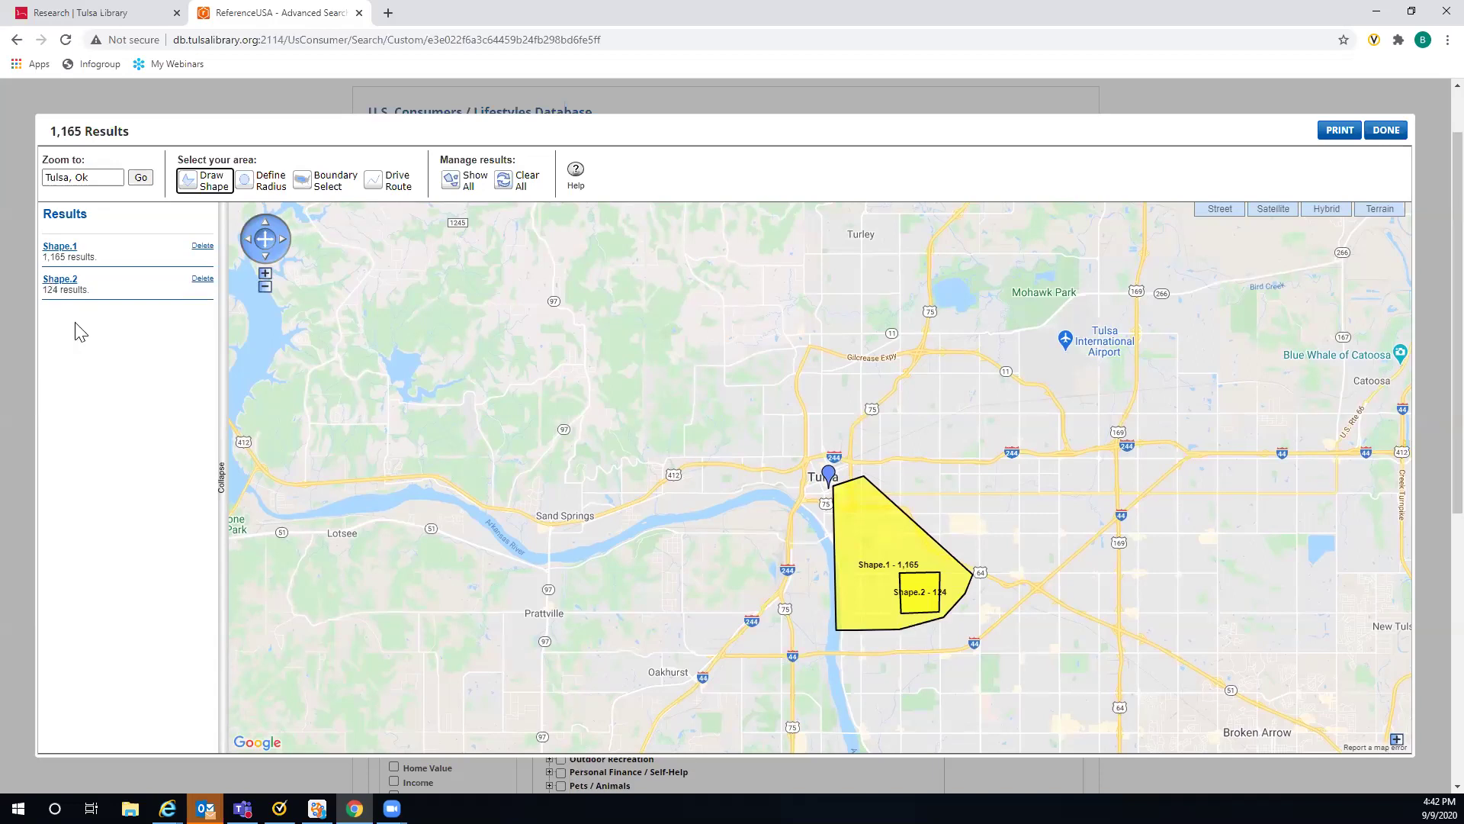
Step: Set the small square area to Exclude so its records are left out of the search
double_click(919, 593)
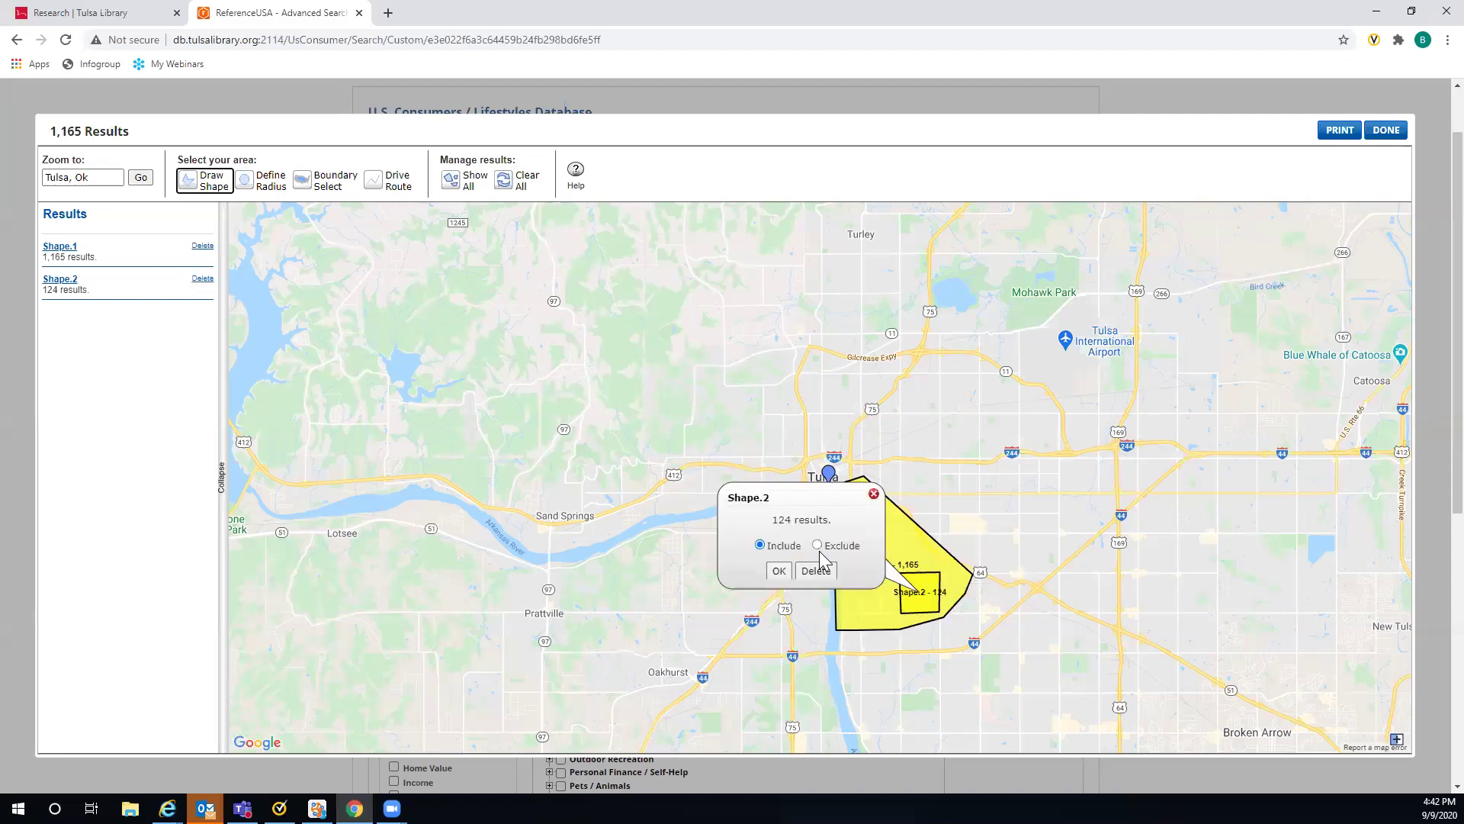
left_click(818, 546)
left_click(778, 570)
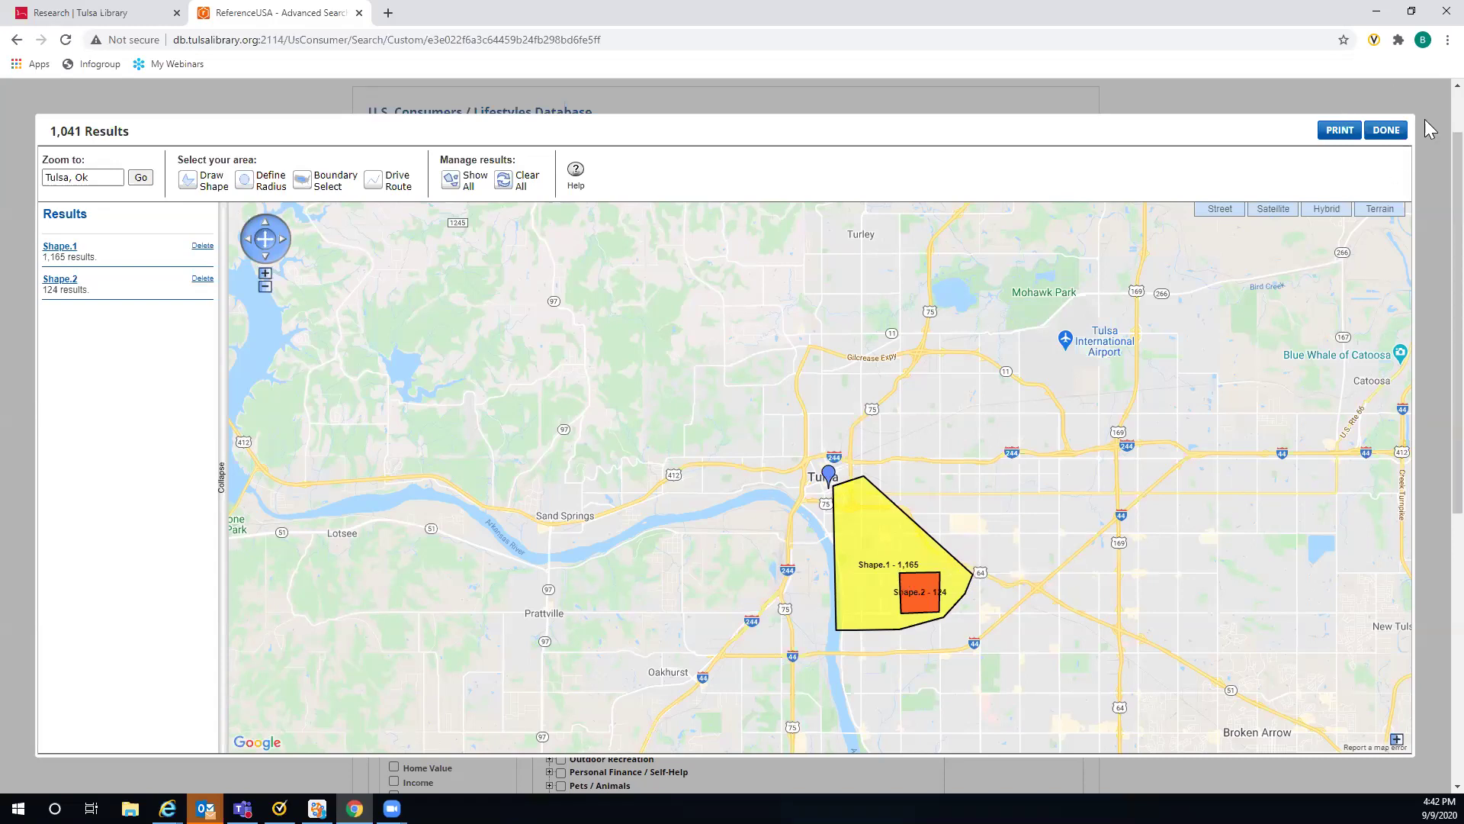
Step: Delete both drawn shapes, the large polygon and the small square, from the map search
scroll(1426, 218, "up", 1)
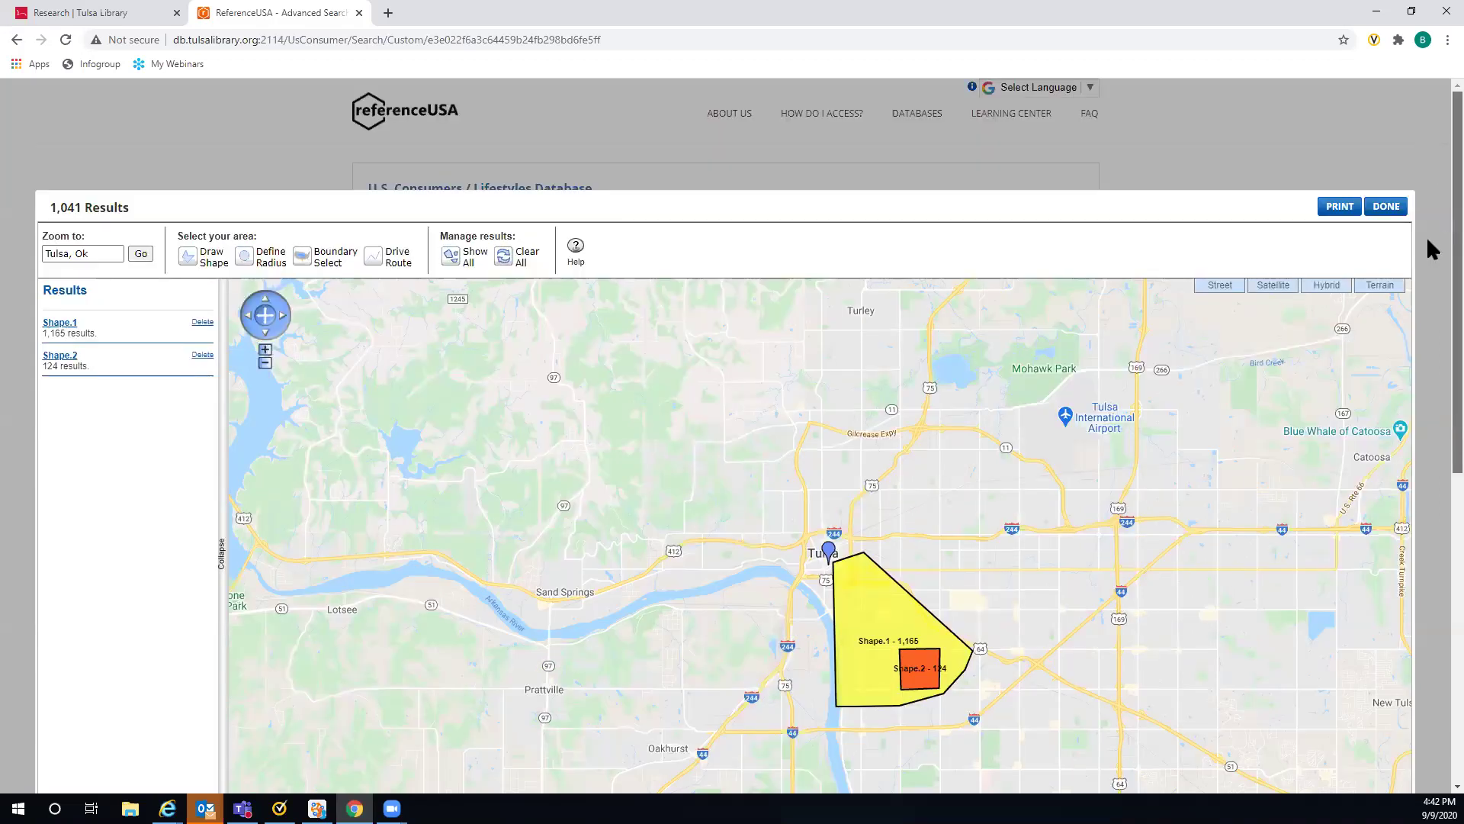
scroll(1427, 241, "down", 1)
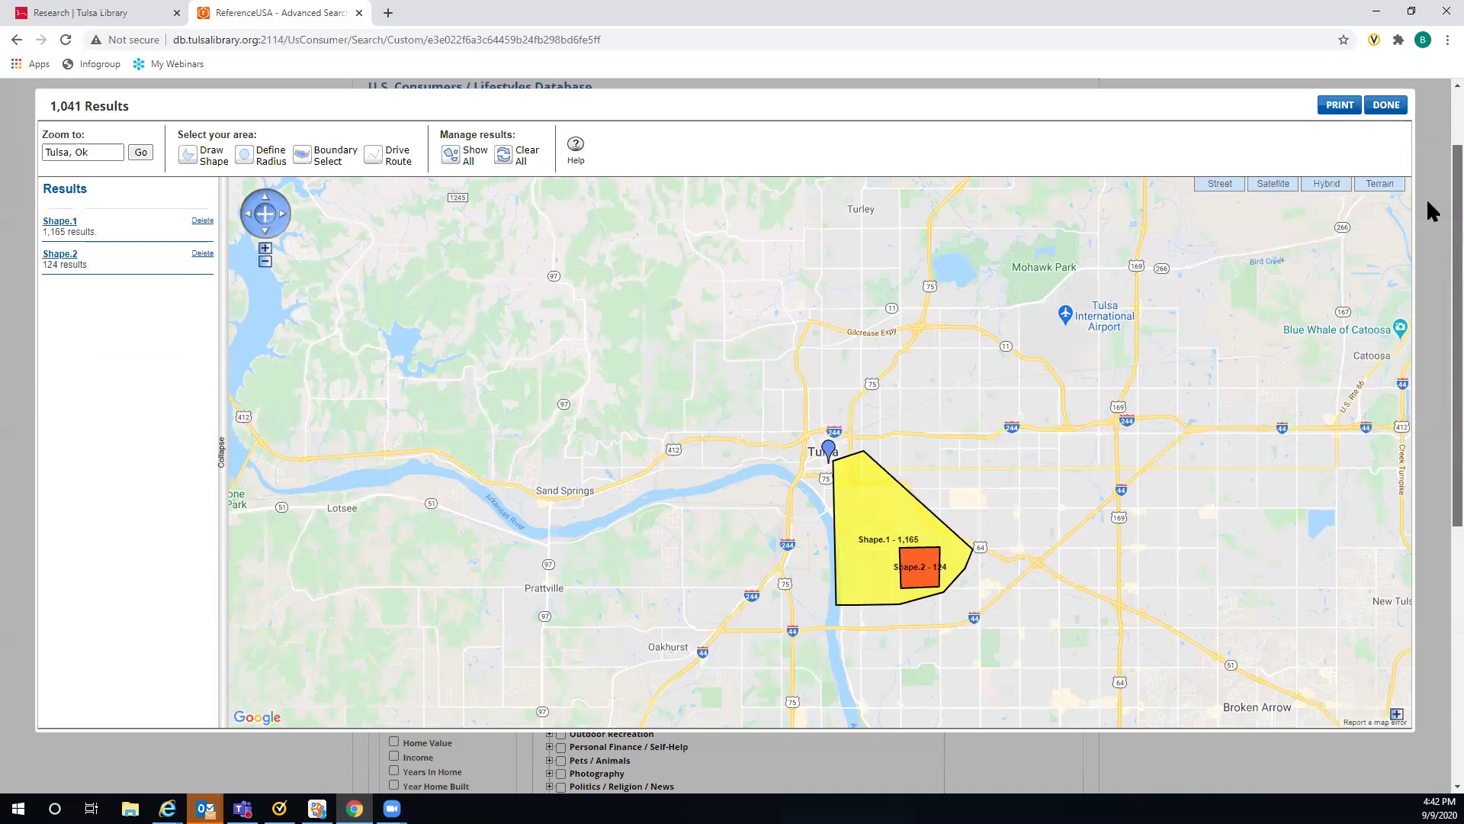
scroll(1426, 198, "up", 1)
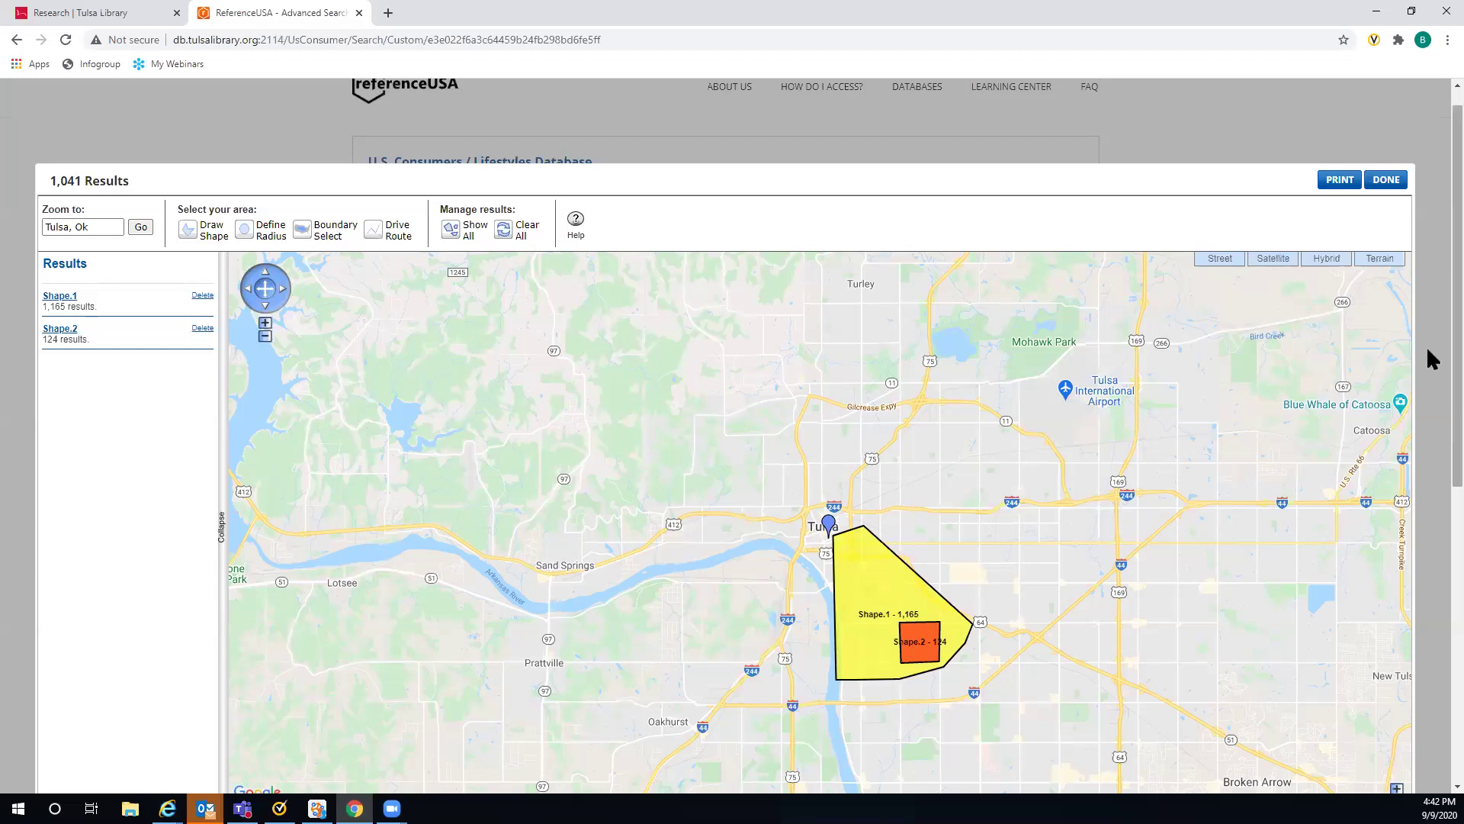
scroll(1426, 347, "down", 1)
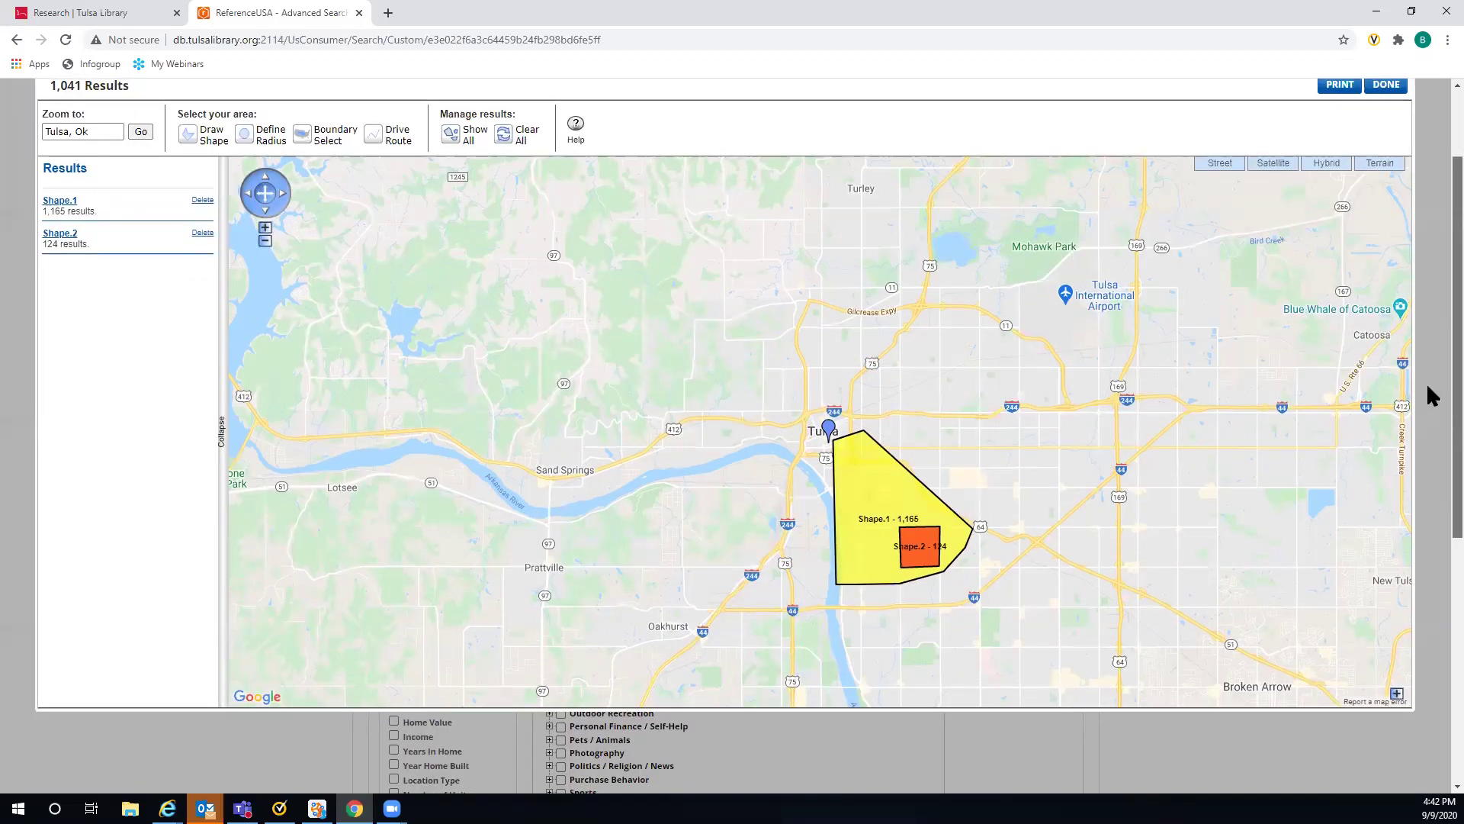
scroll(1426, 383, "up", 1)
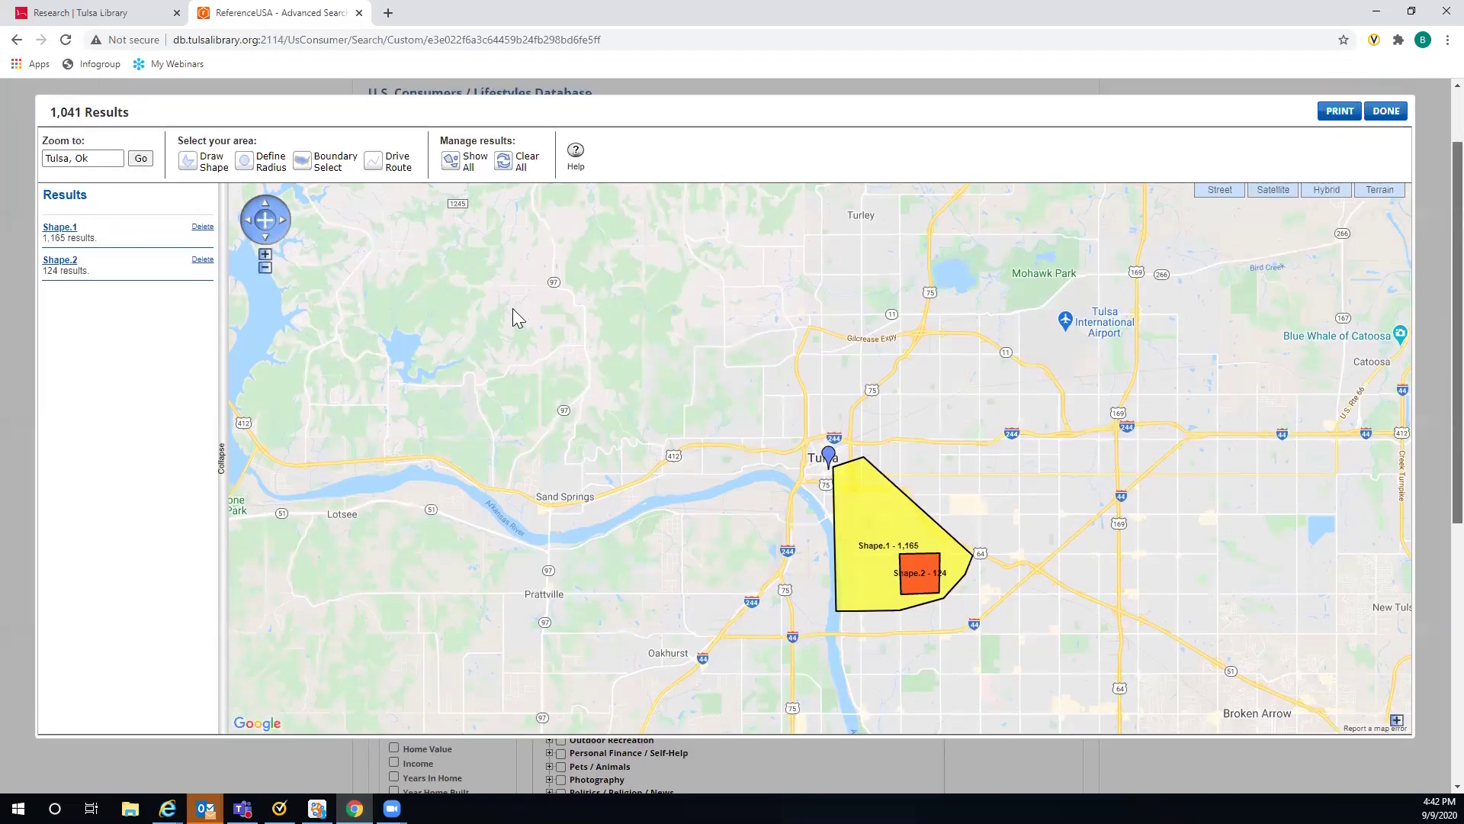
left_click(203, 230)
left_click(203, 228)
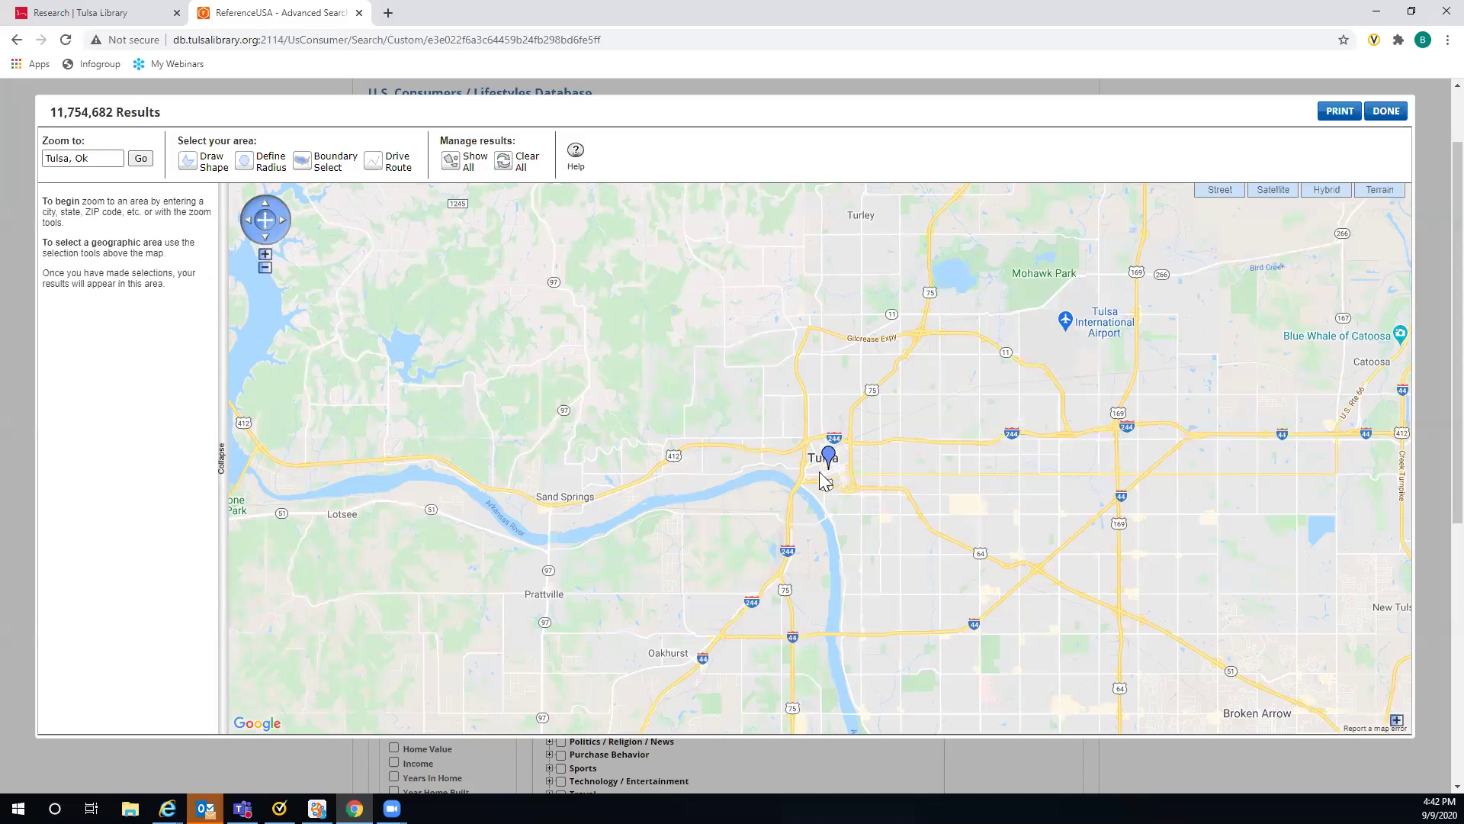
Step: Define a circular search area of about 2 miles radius centred on the Tulsa marker, and delete it again
left_click(245, 169)
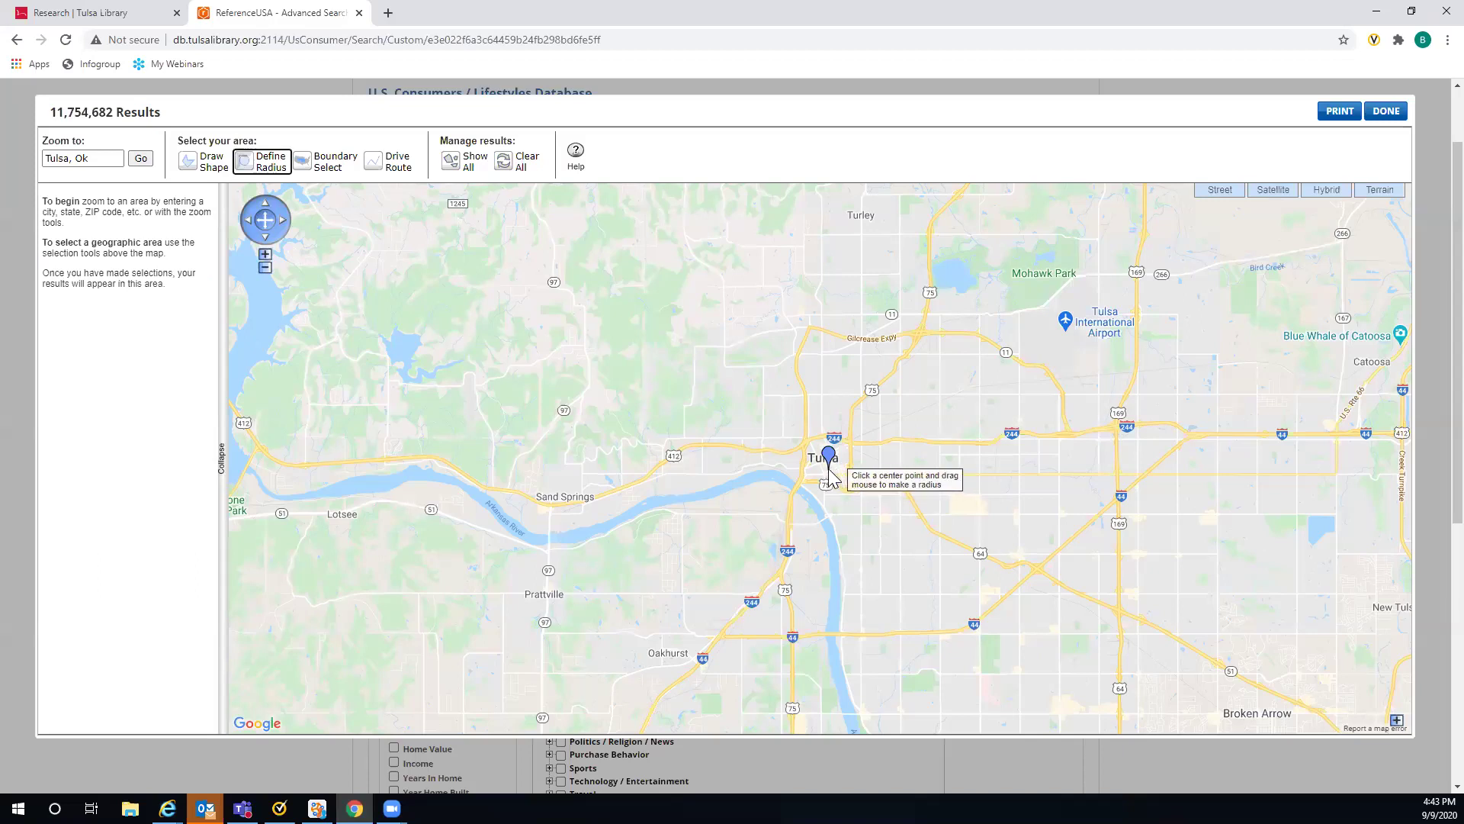
left_click_drag(829, 468, 883, 528)
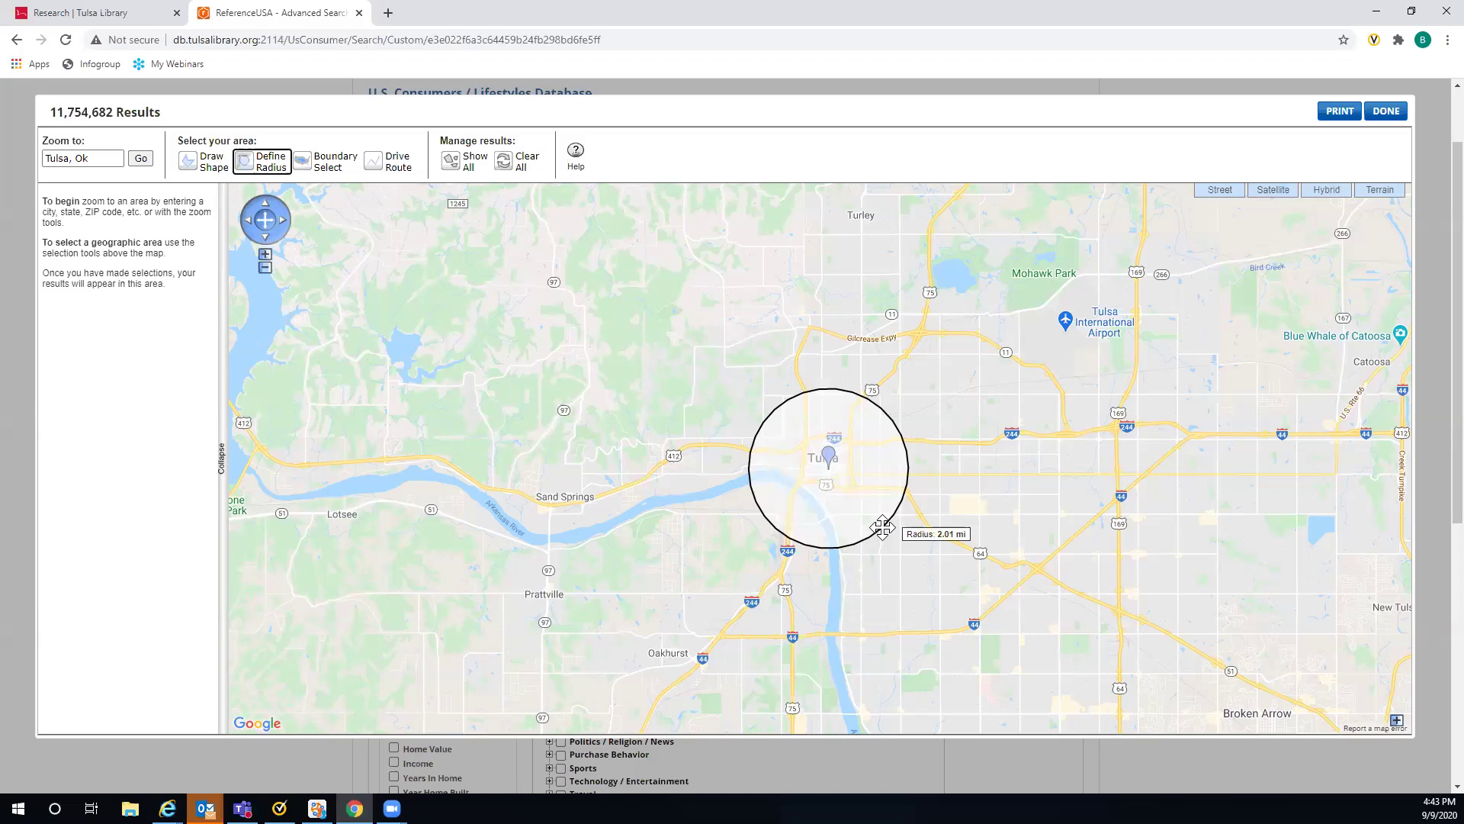
left_click_drag(883, 527, 883, 529)
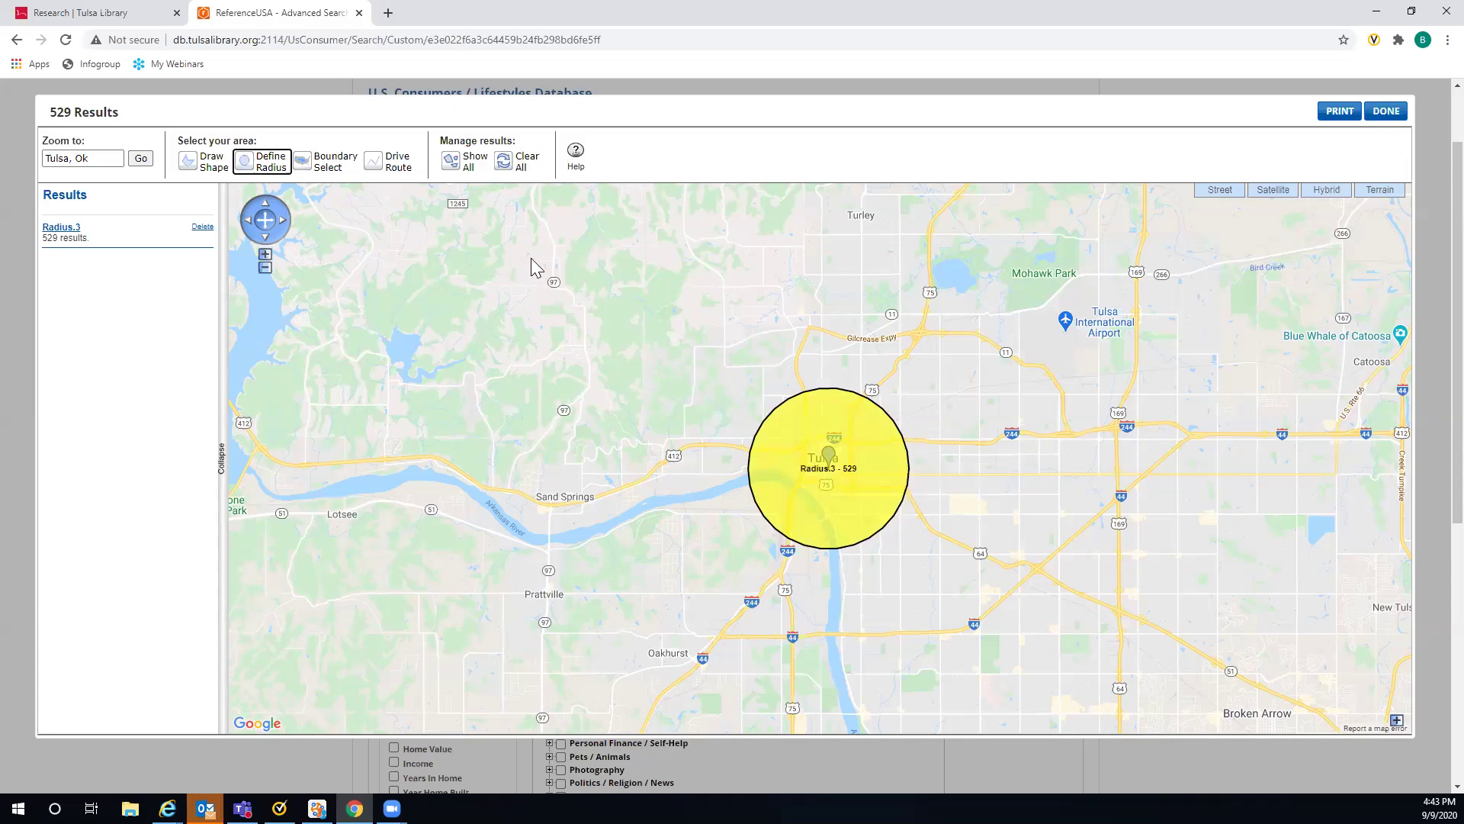
left_click(203, 229)
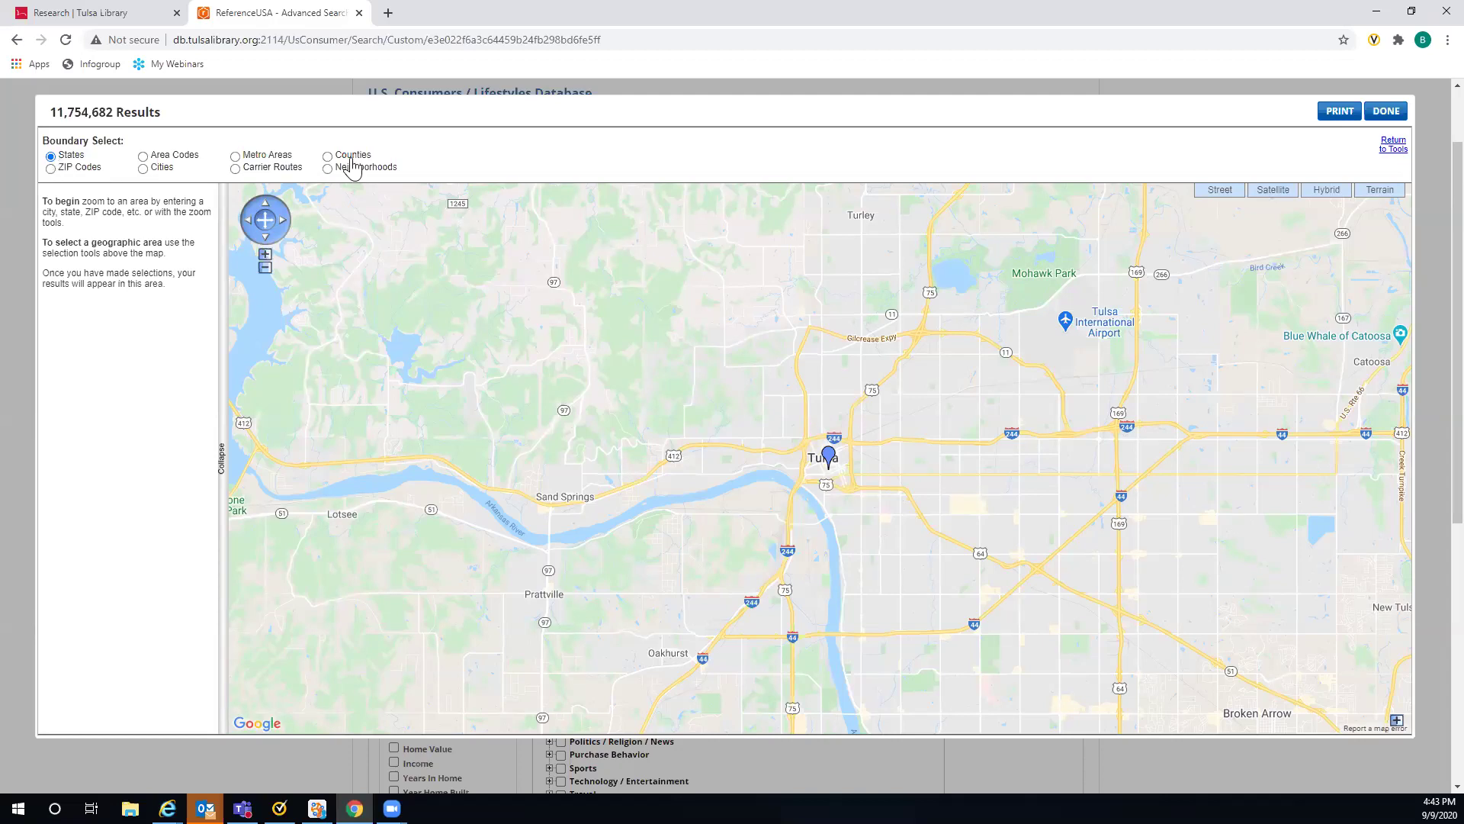
Step: Use Boundary Select by ZIP Codes to add areas 74112, 74127, 74106 and 74110 to the search
left_click(51, 169)
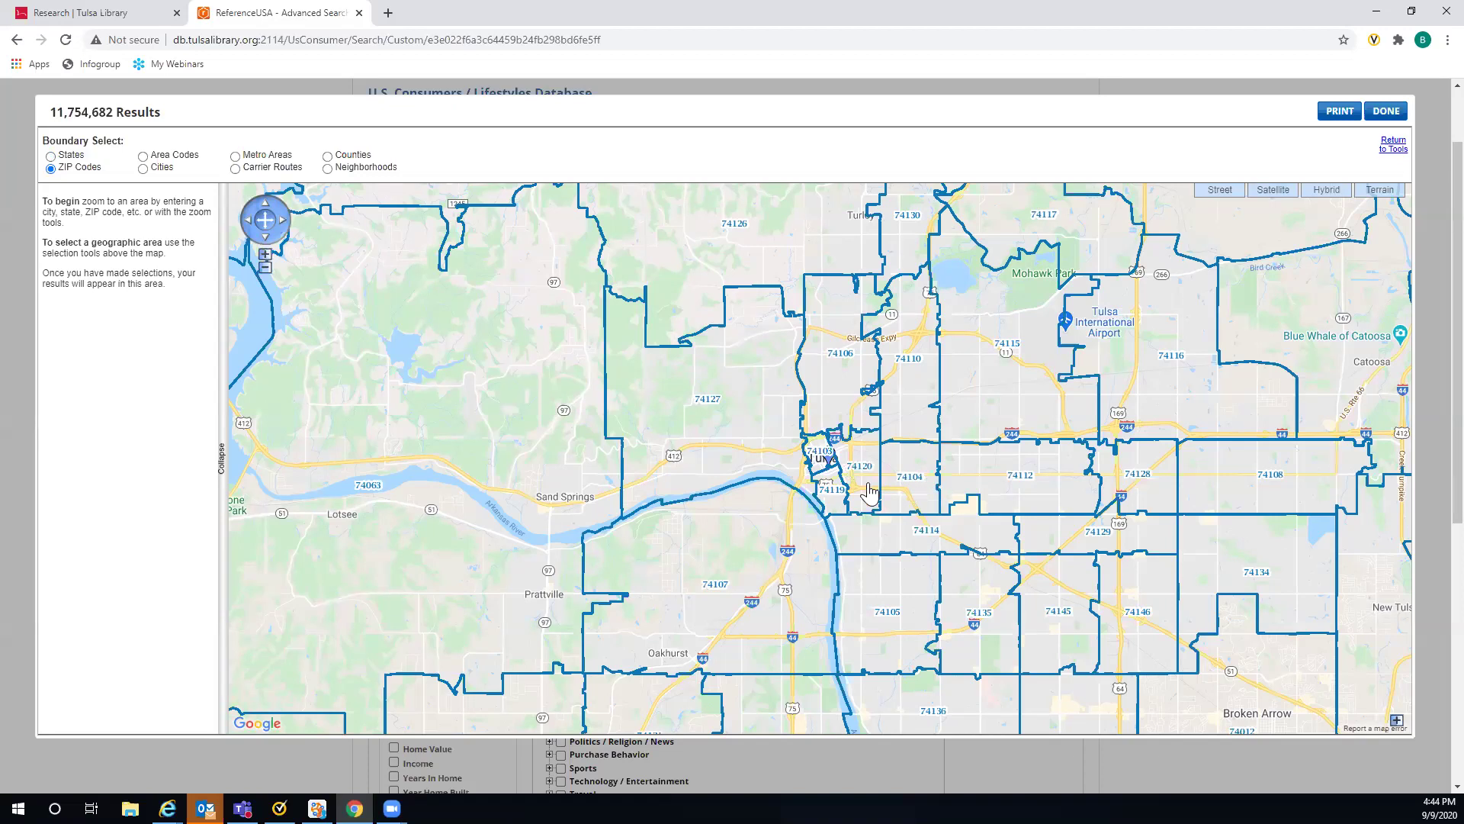
left_click(1017, 478)
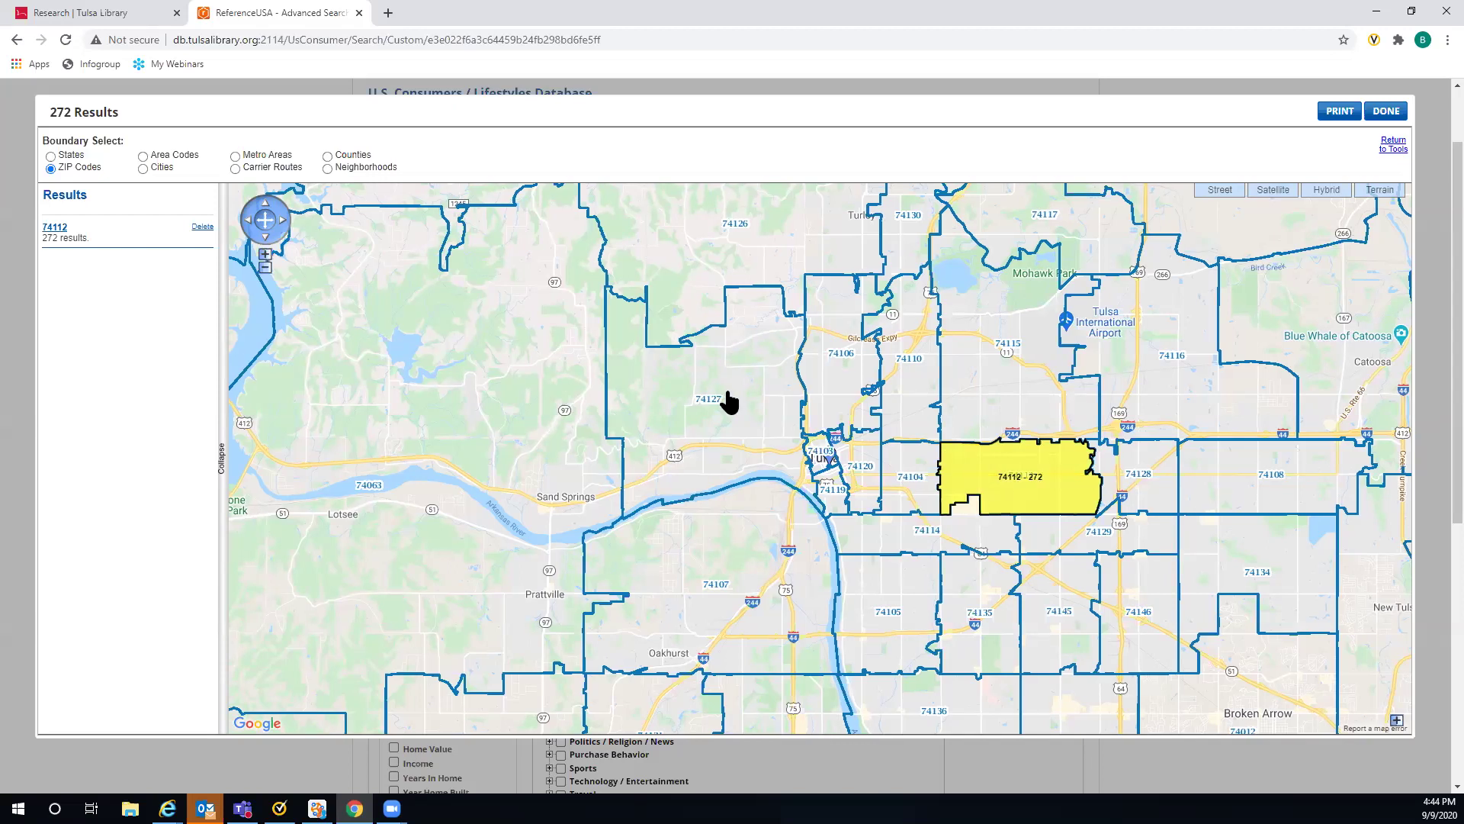
left_click_drag(726, 398, 729, 401)
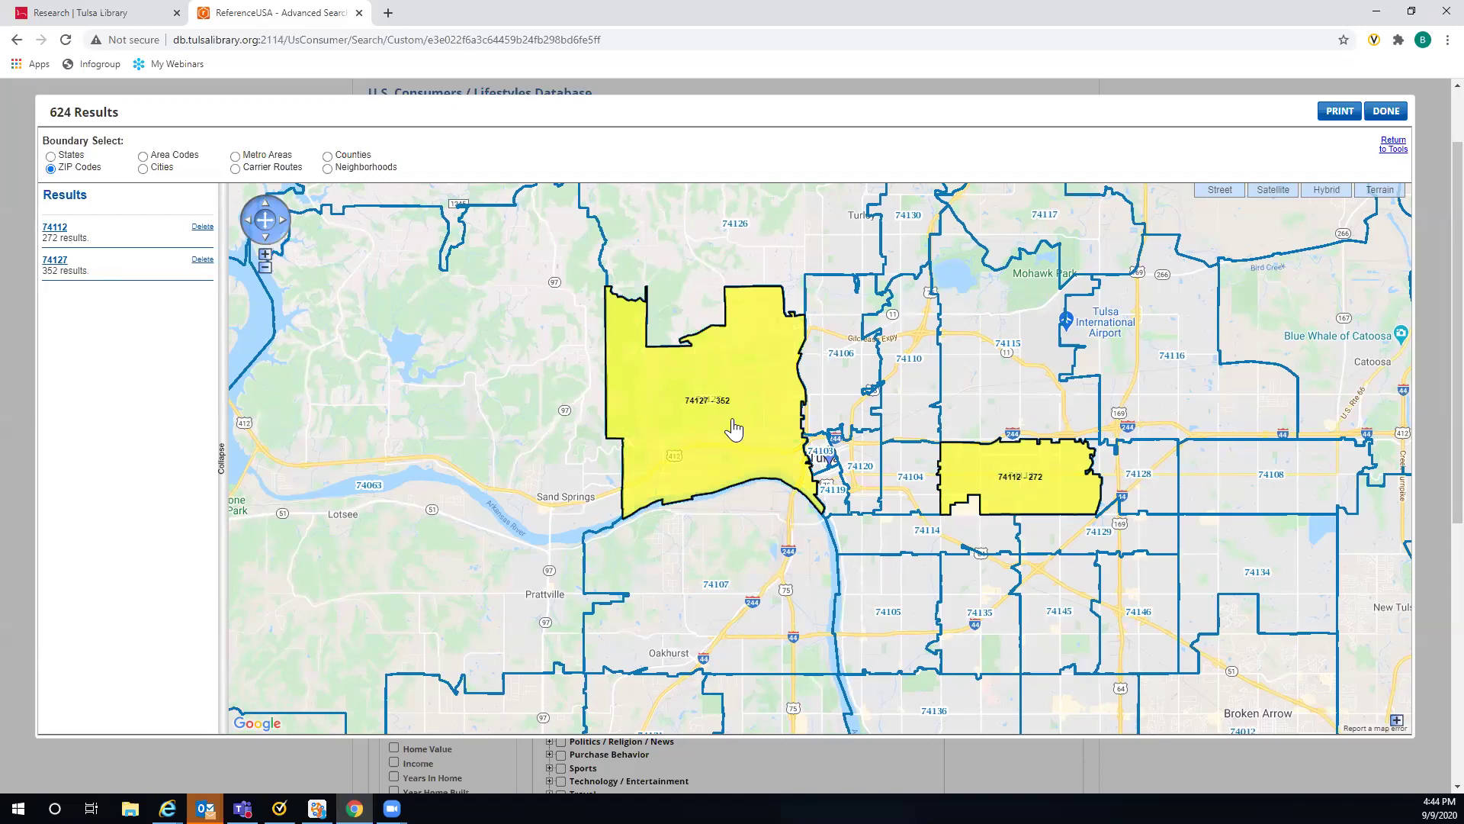
left_click(822, 364)
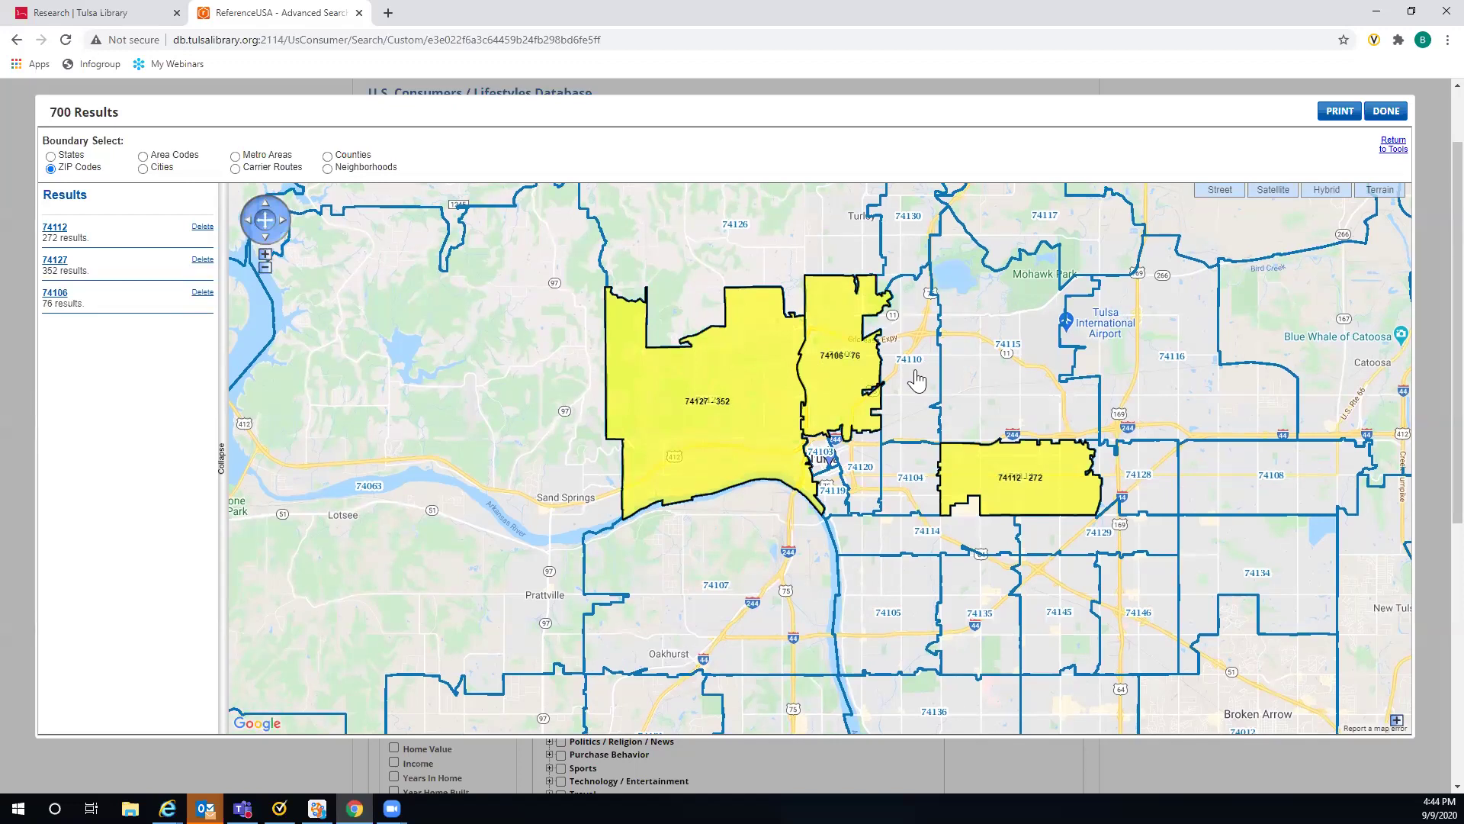
left_click(888, 422)
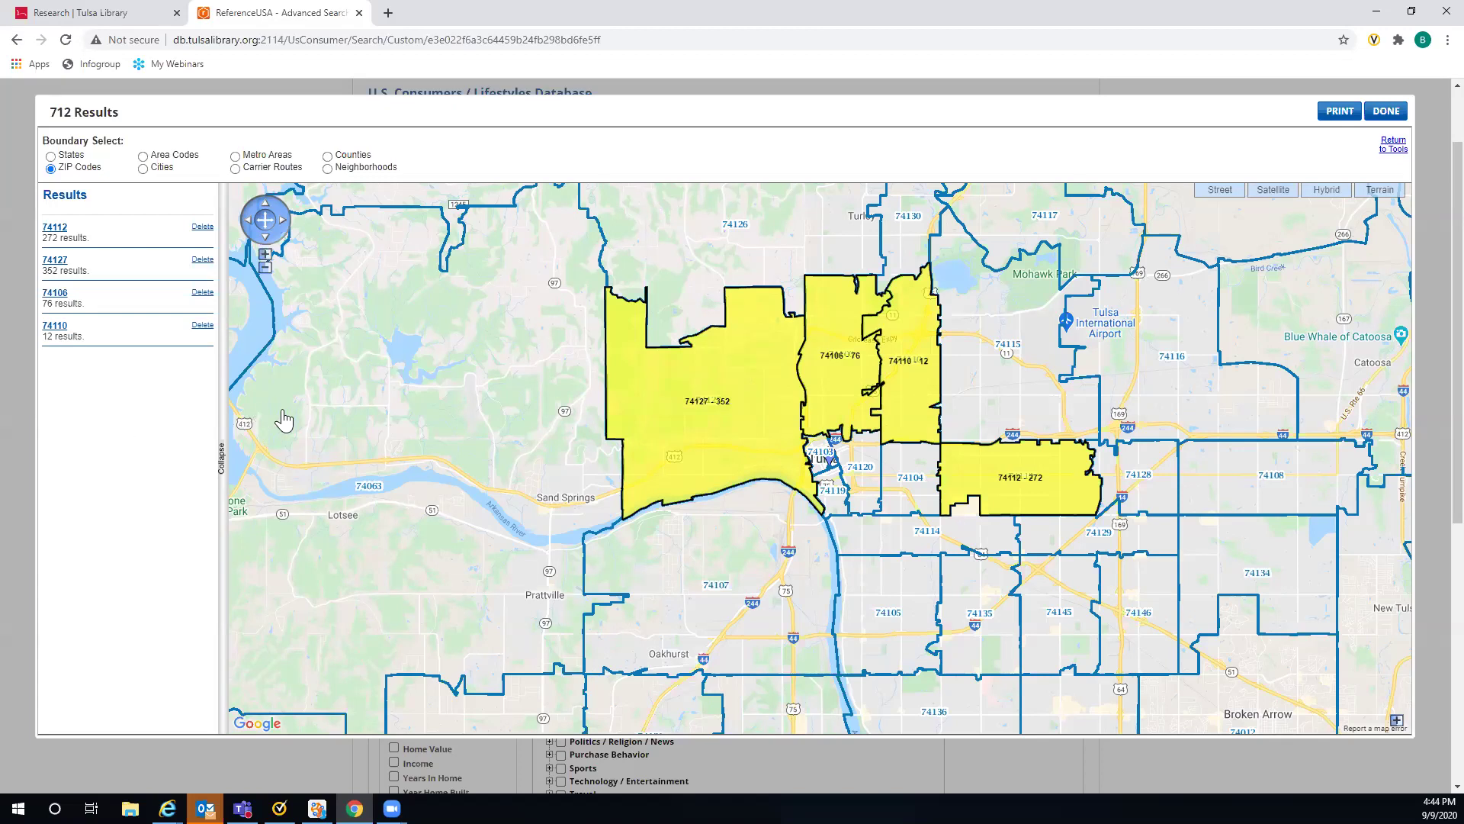
Step: Delete all four selected ZIP code areas and return to the map's area selection tools
left_click(203, 227)
left_click(202, 227)
left_click(200, 228)
left_click(200, 228)
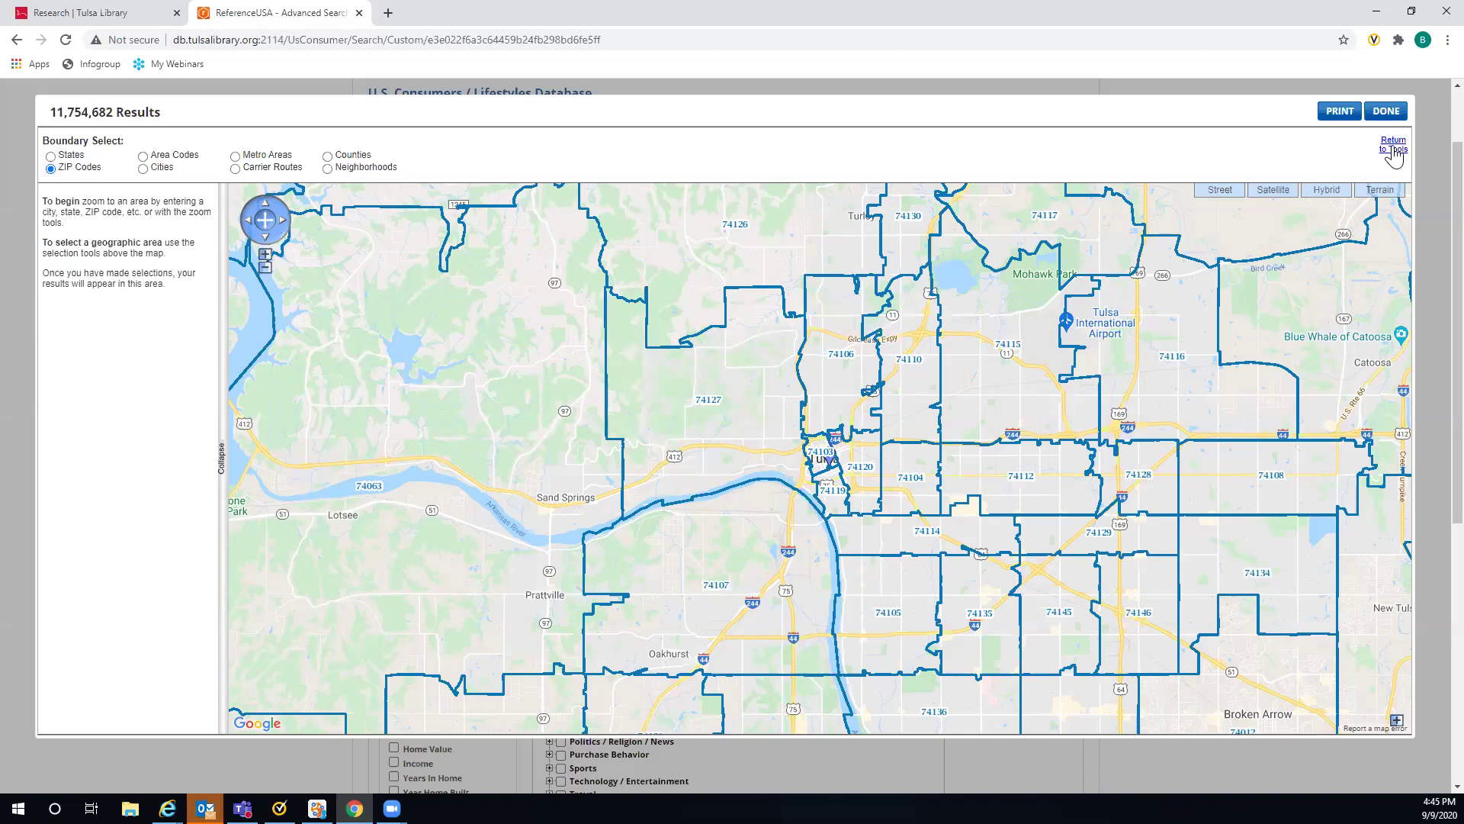
left_click(1394, 151)
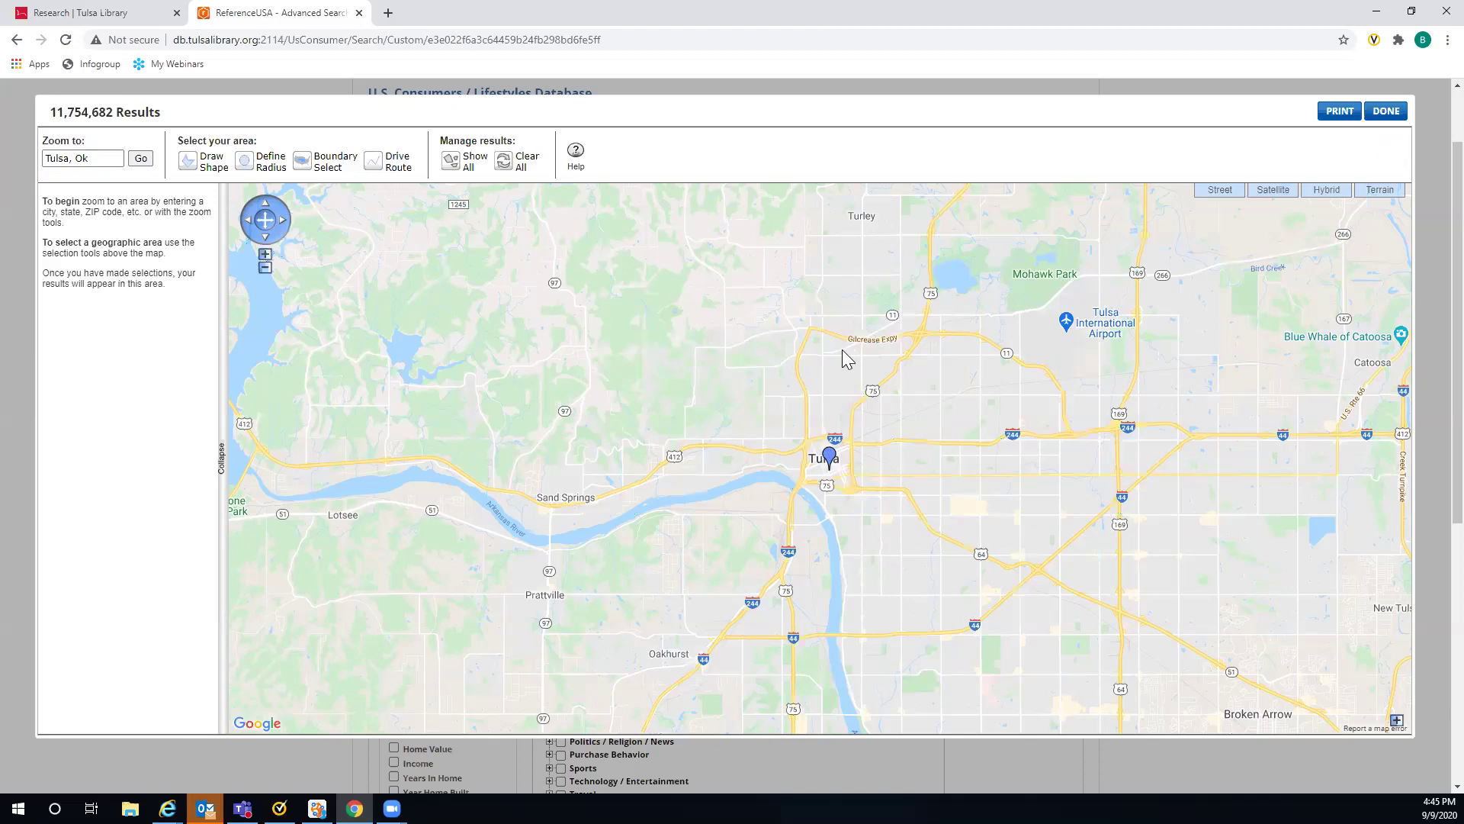
Step: Create a buffered drive route from Tulsa, Ok to Broken Arrow, OK with a .5 mile buffer, and finish the map to list the results
left_click(375, 168)
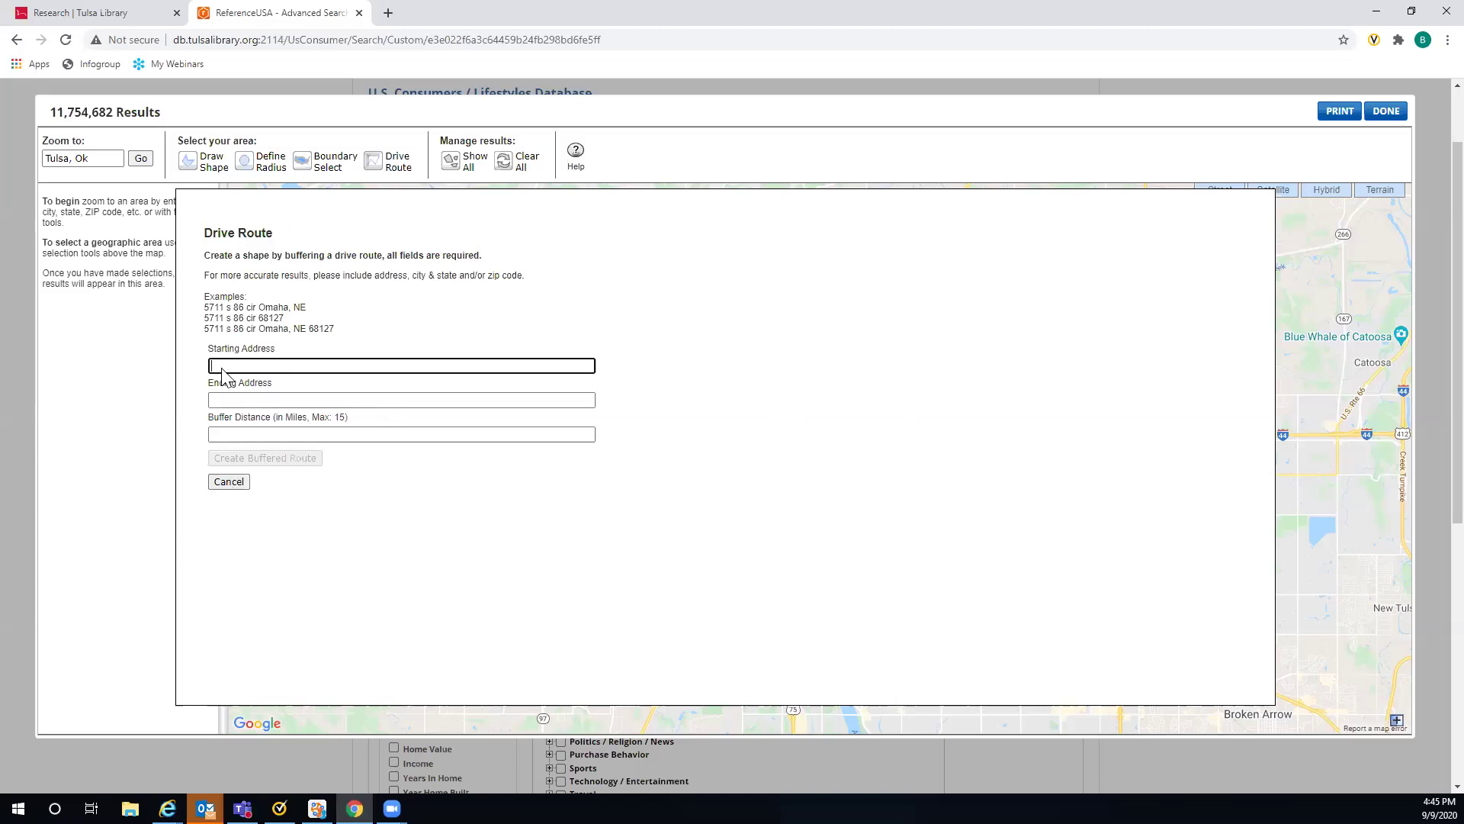
type("ulsa, Ok")
left_click(218, 401)
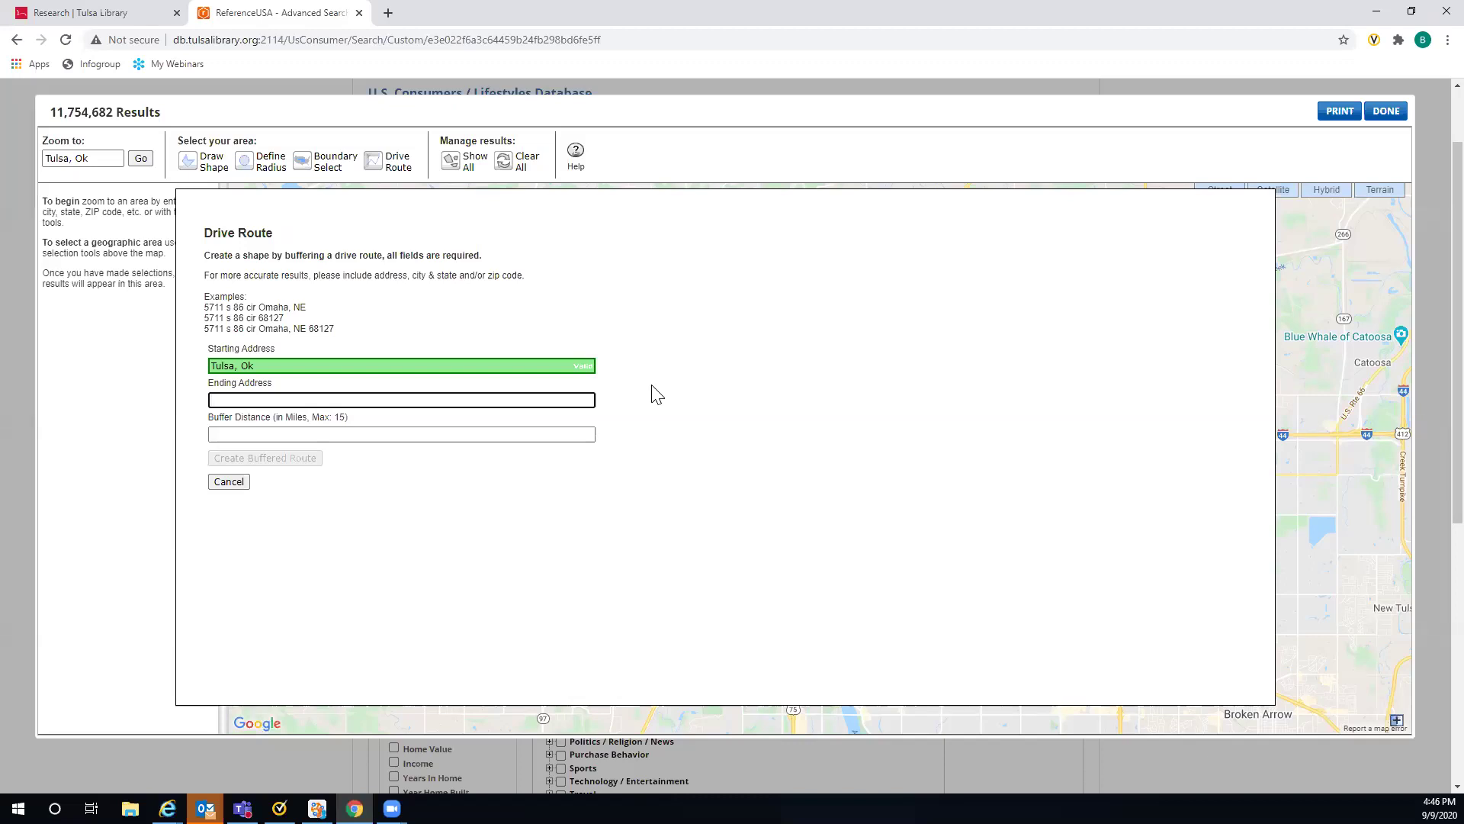
type("oken Arrow, OK")
left_click(218, 434)
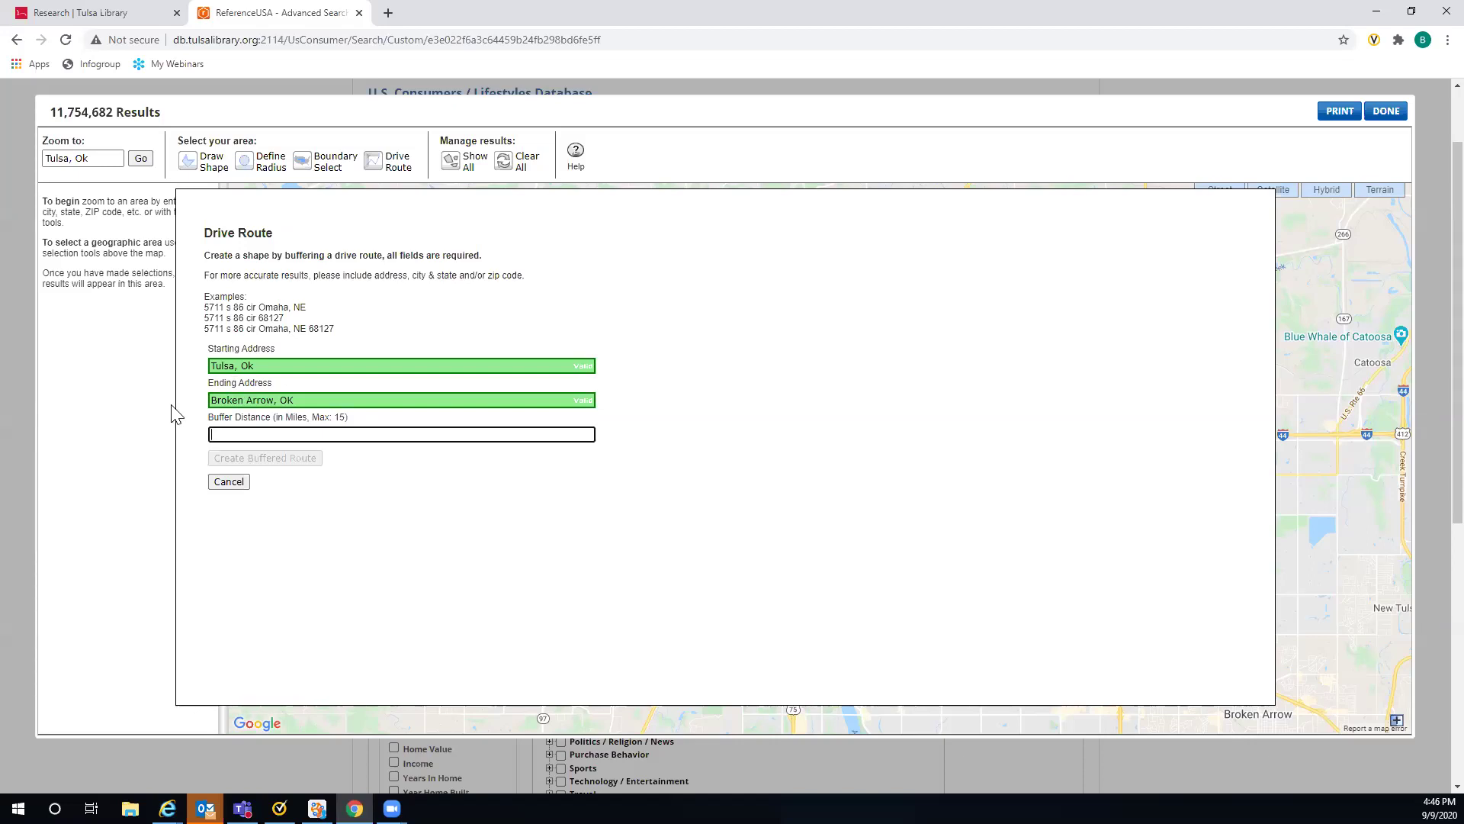
type(".5")
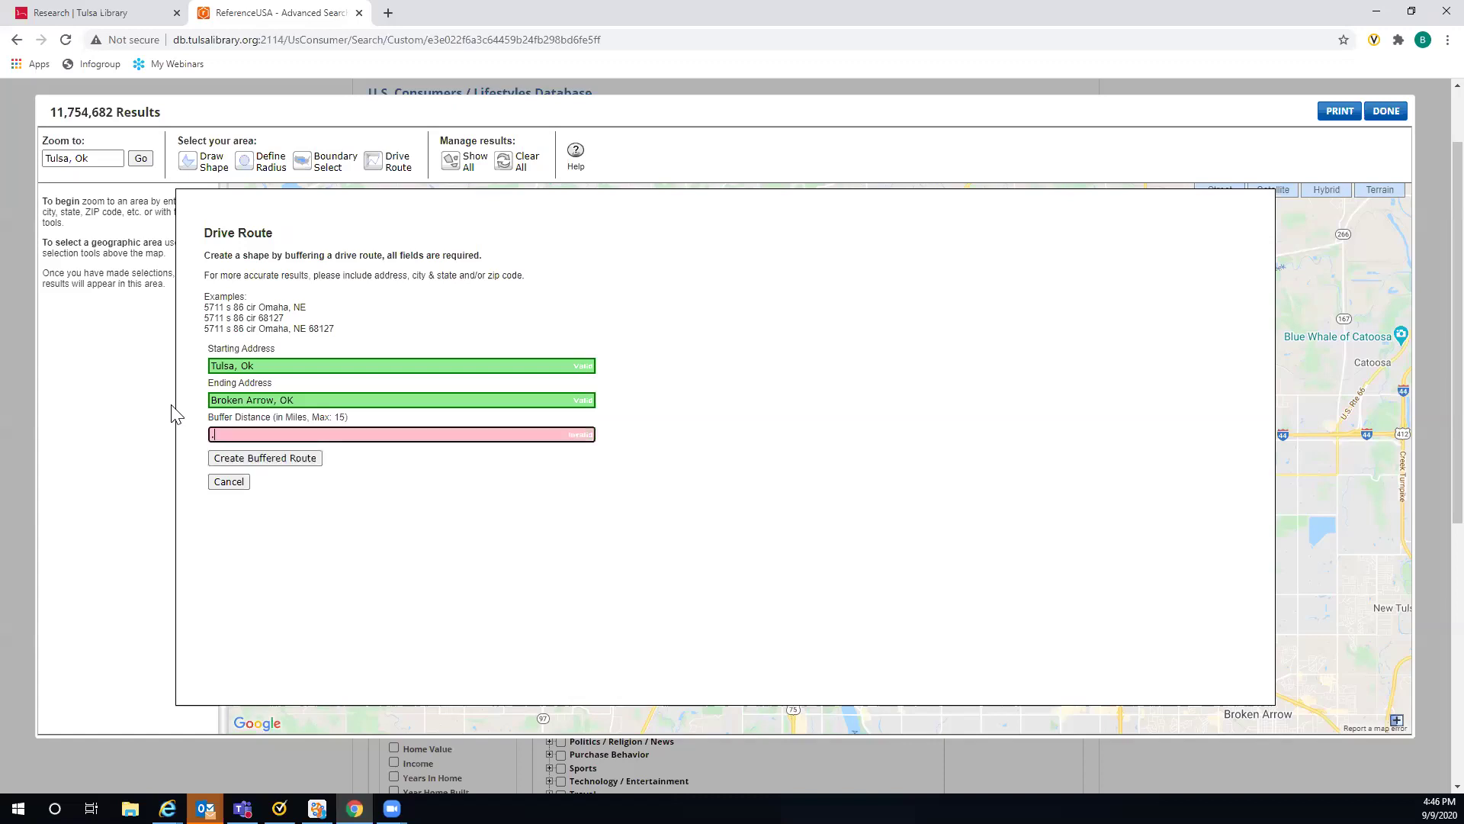
left_click(277, 460)
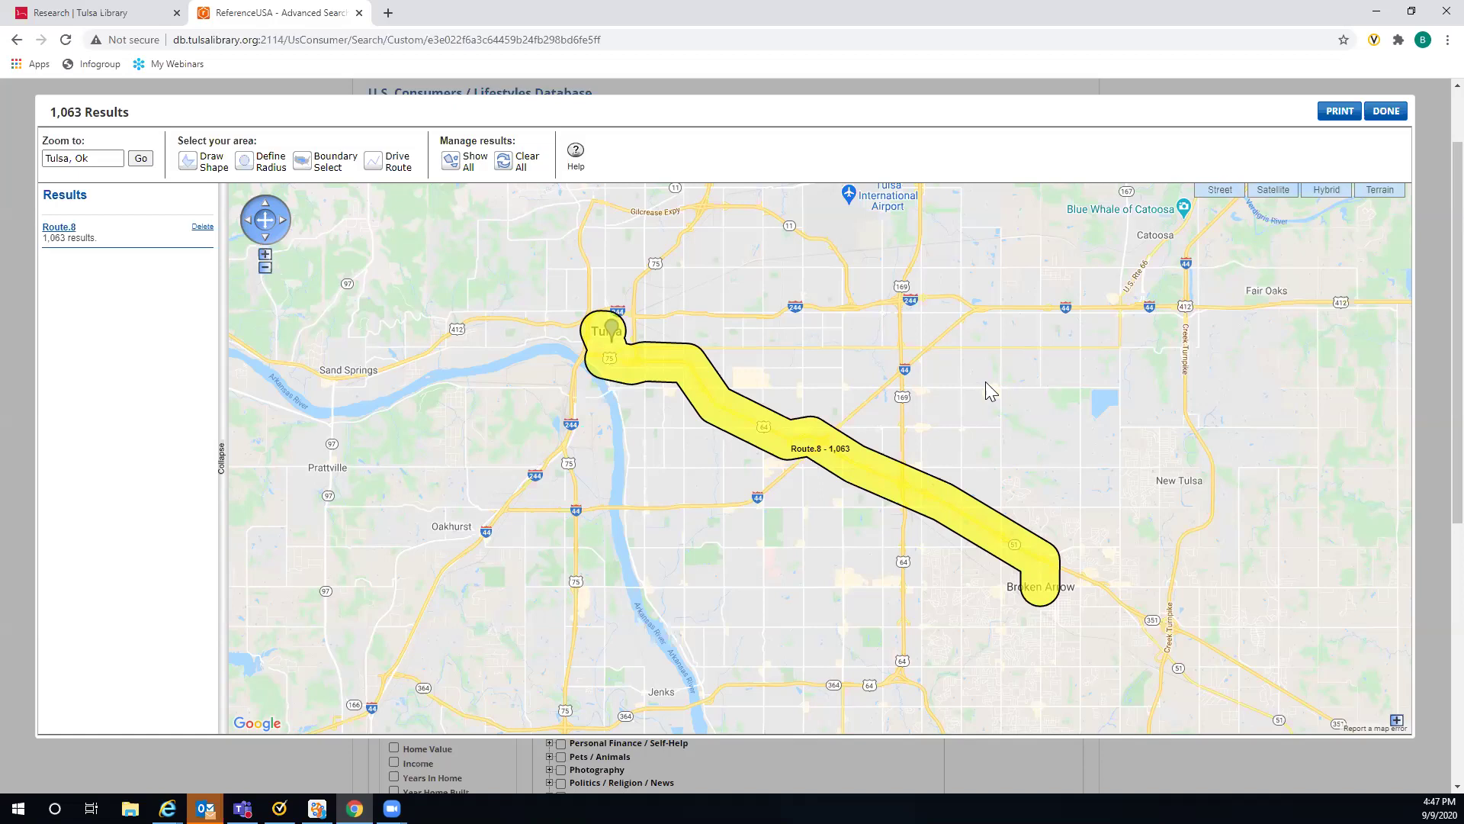
left_click(1387, 113)
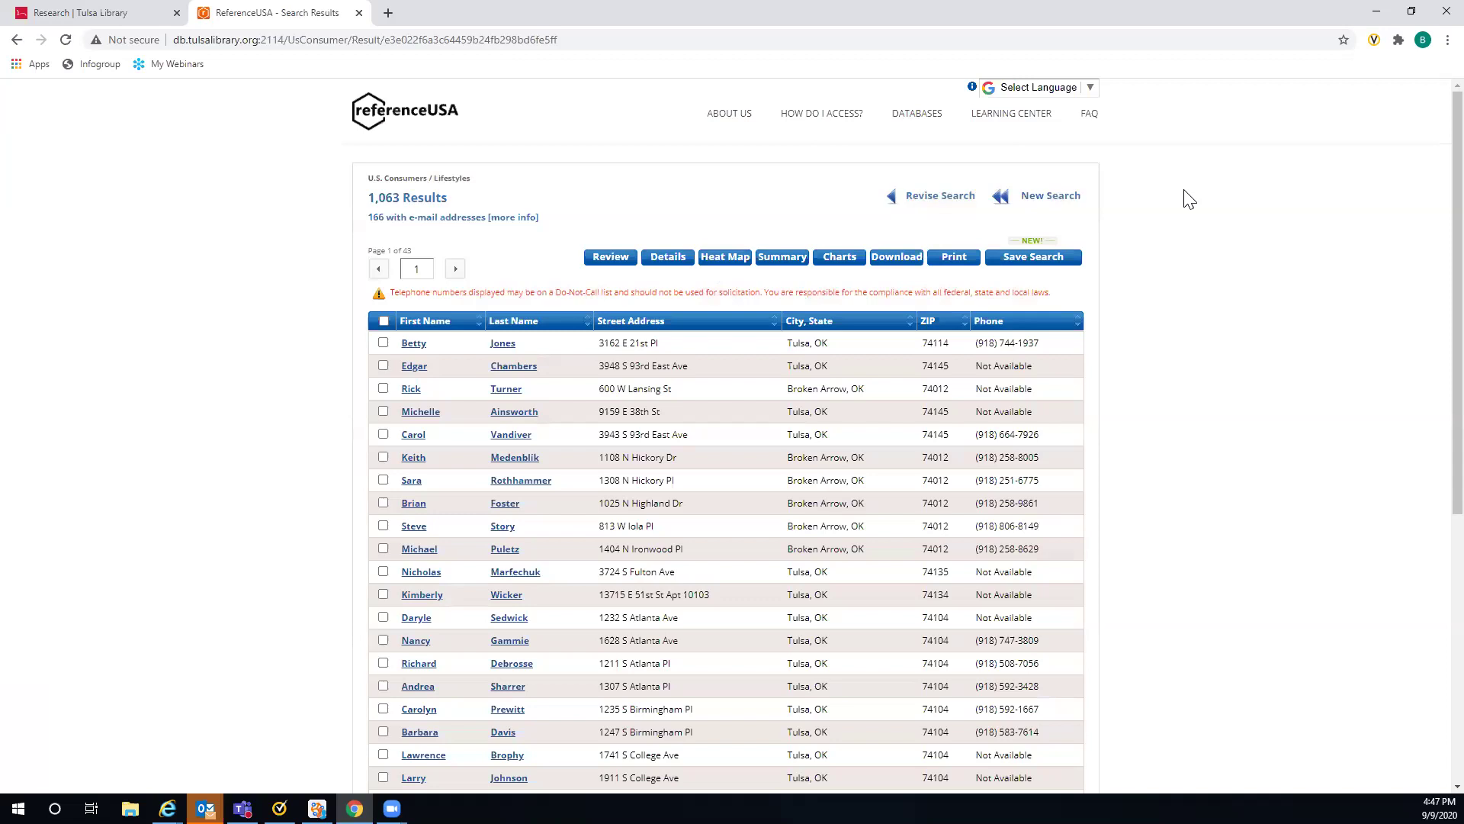
Step: Revise the search by removing the Map Based Search criterion
left_click(939, 196)
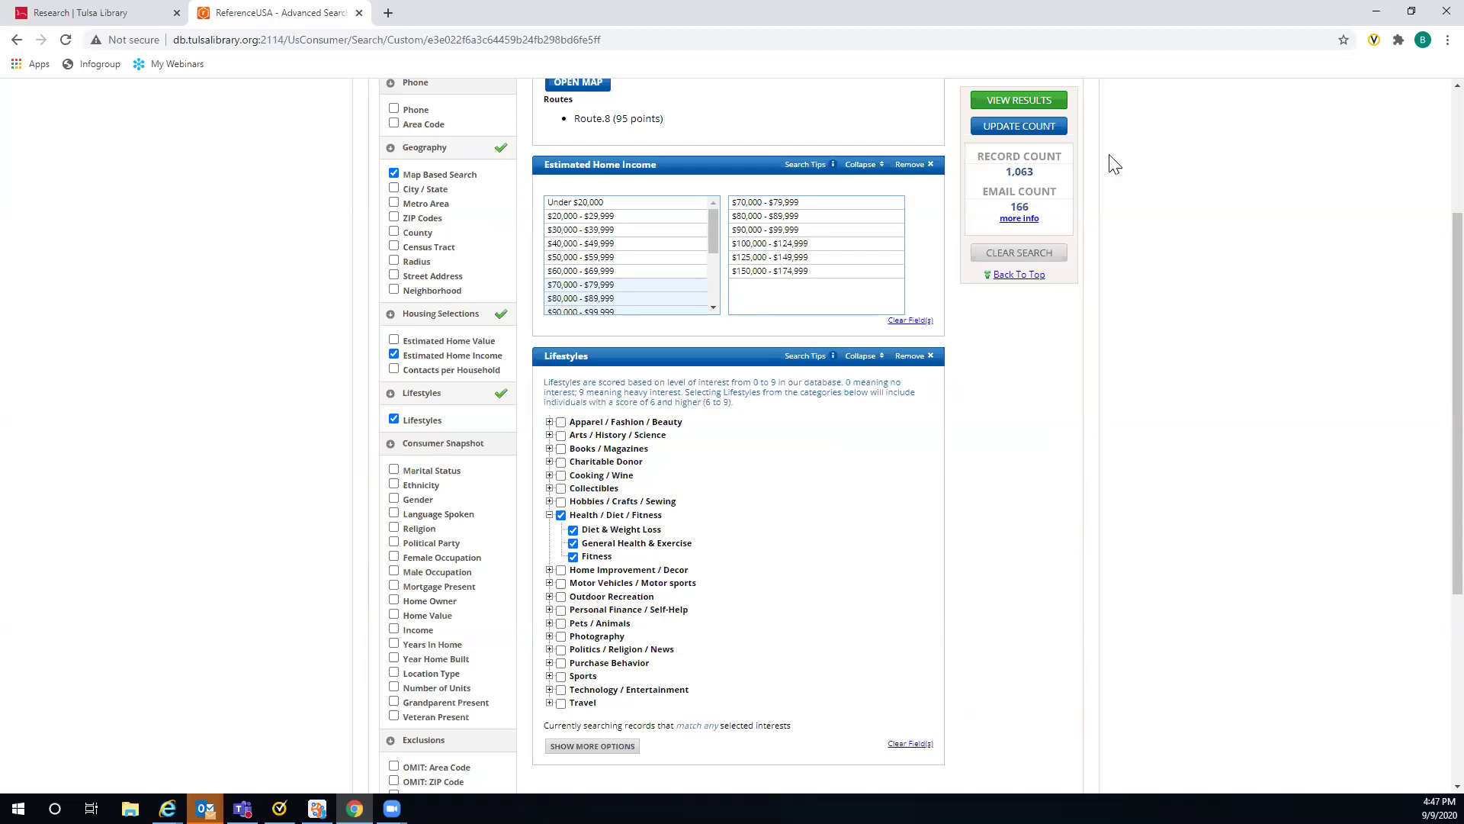
scroll(1121, 221, "down", 1)
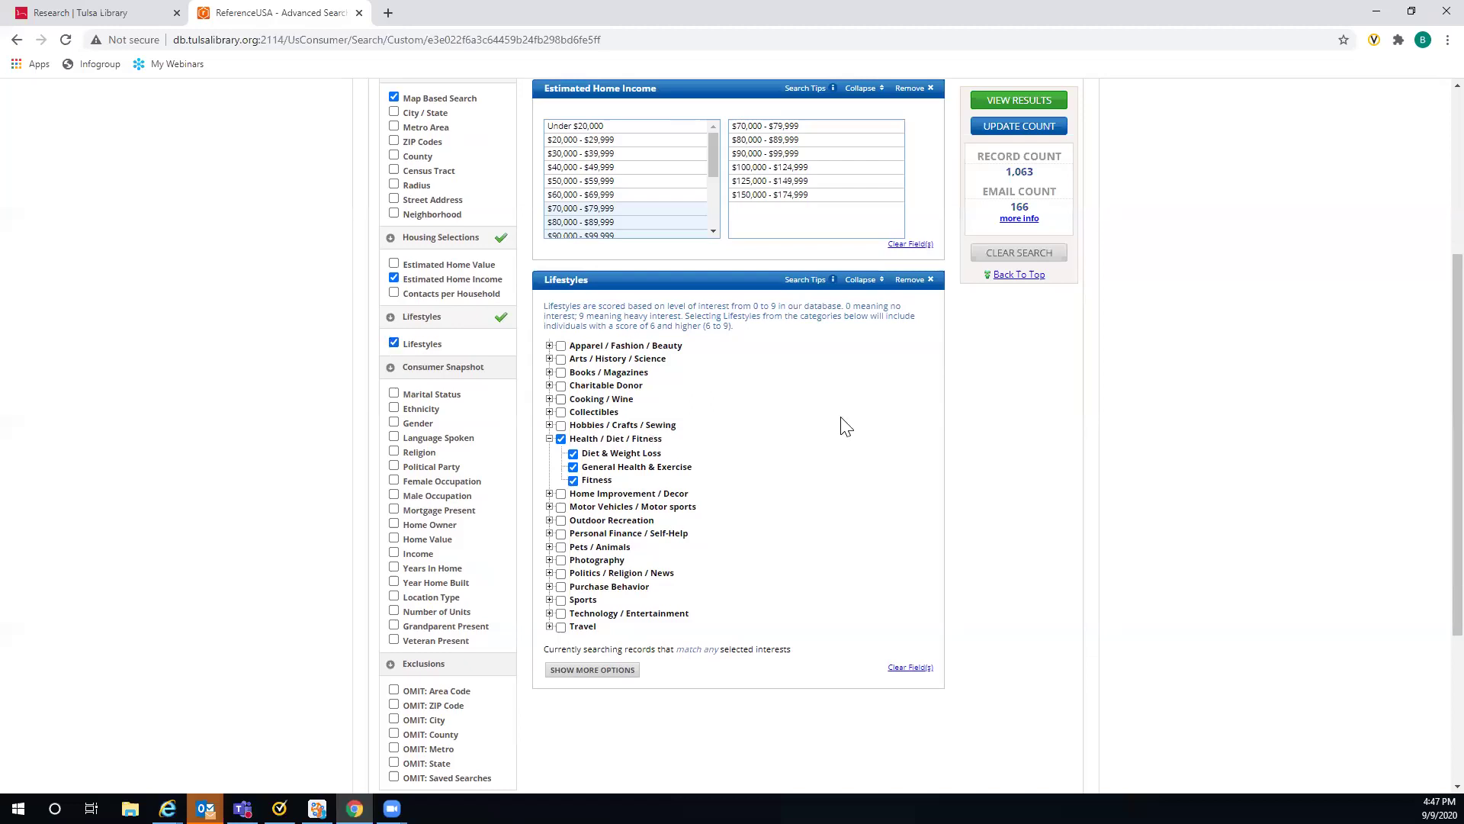
scroll(835, 201, "up", 2)
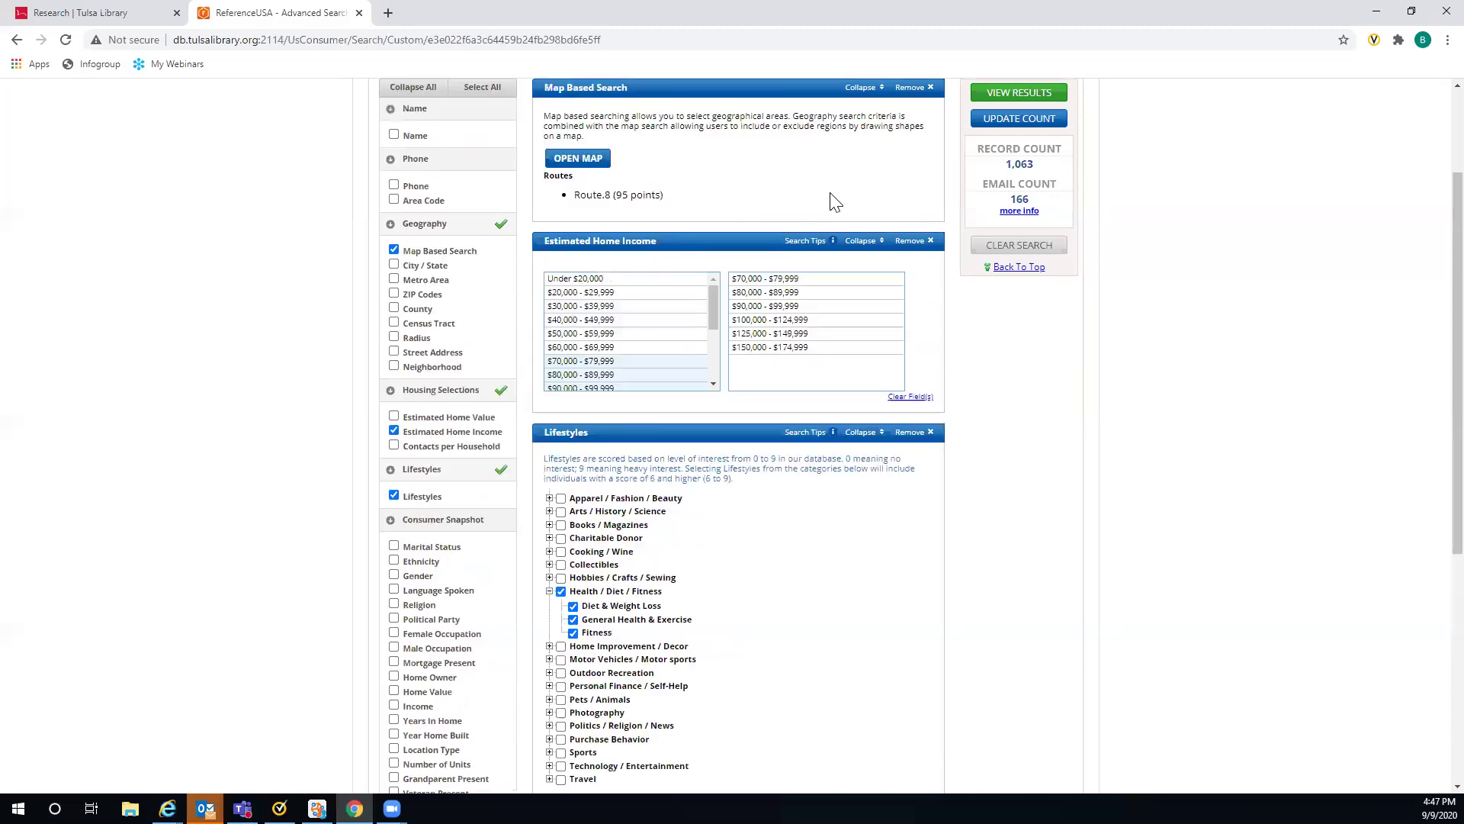
scroll(834, 201, "up", 2)
left_click(912, 241)
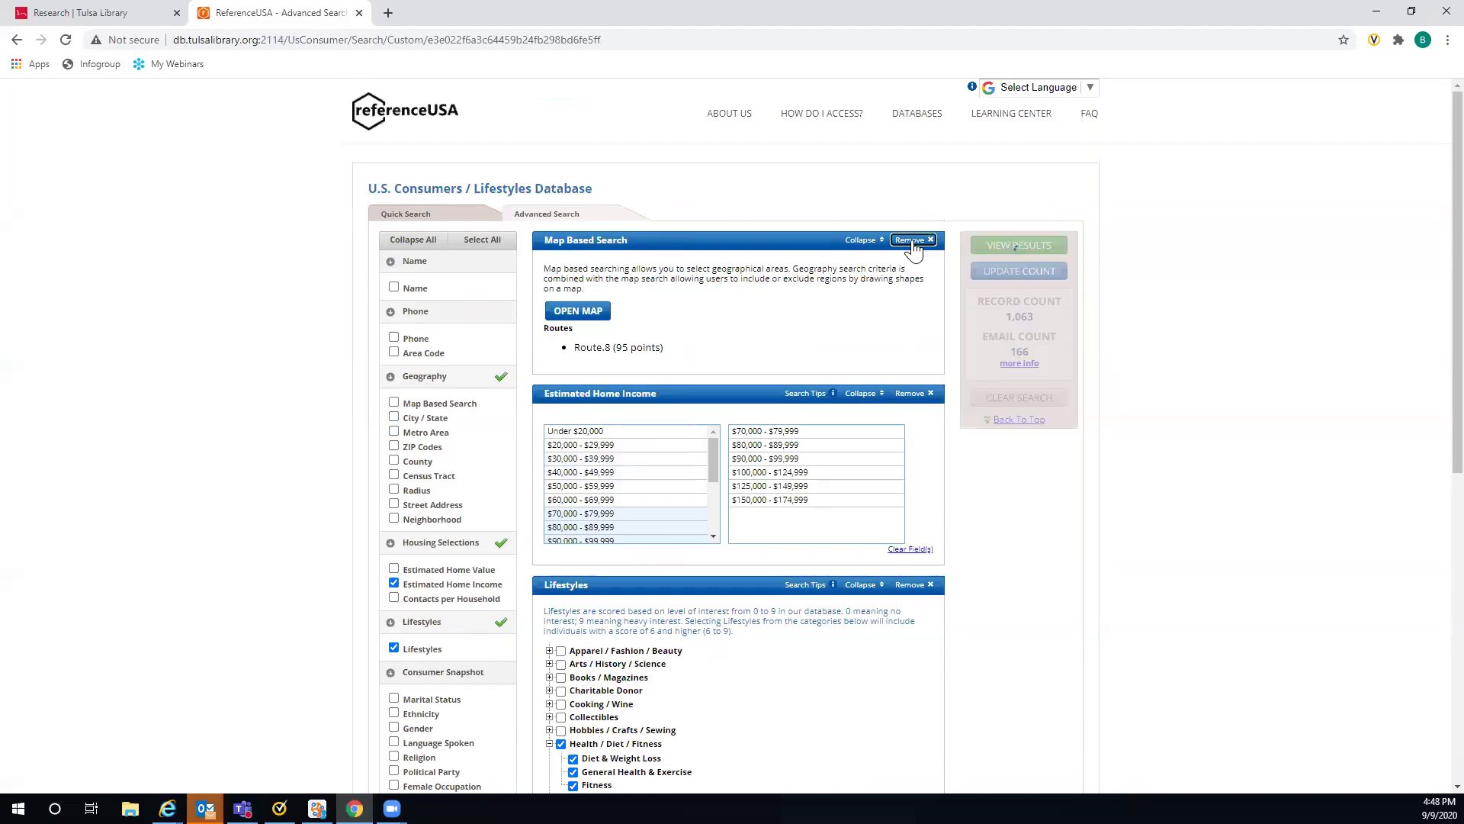
Step: Add a City / State criterion for Tulsa, OK to the consumer search and update the record count
left_click(394, 418)
left_click(555, 289)
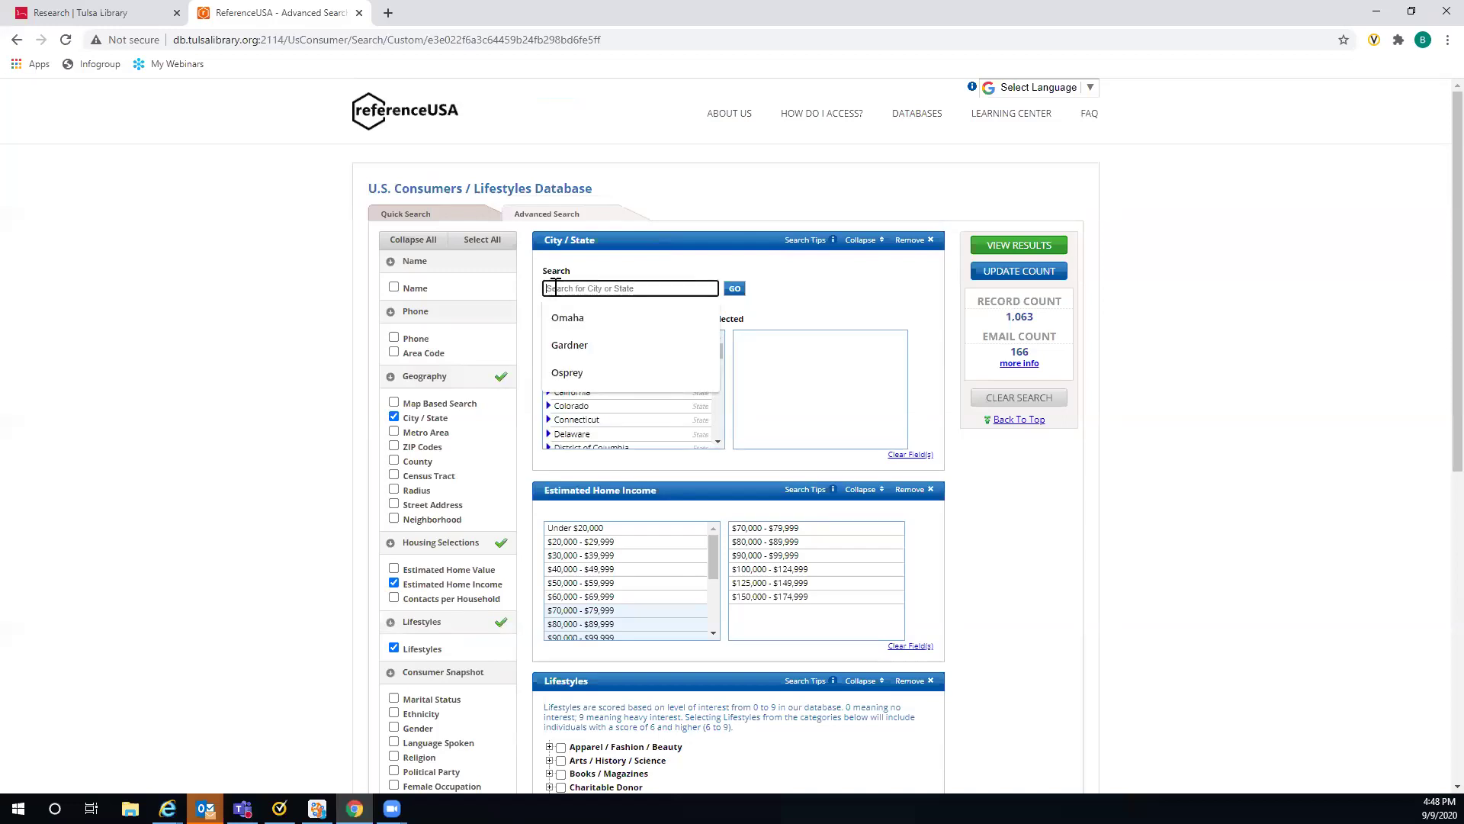
type("Tulsa")
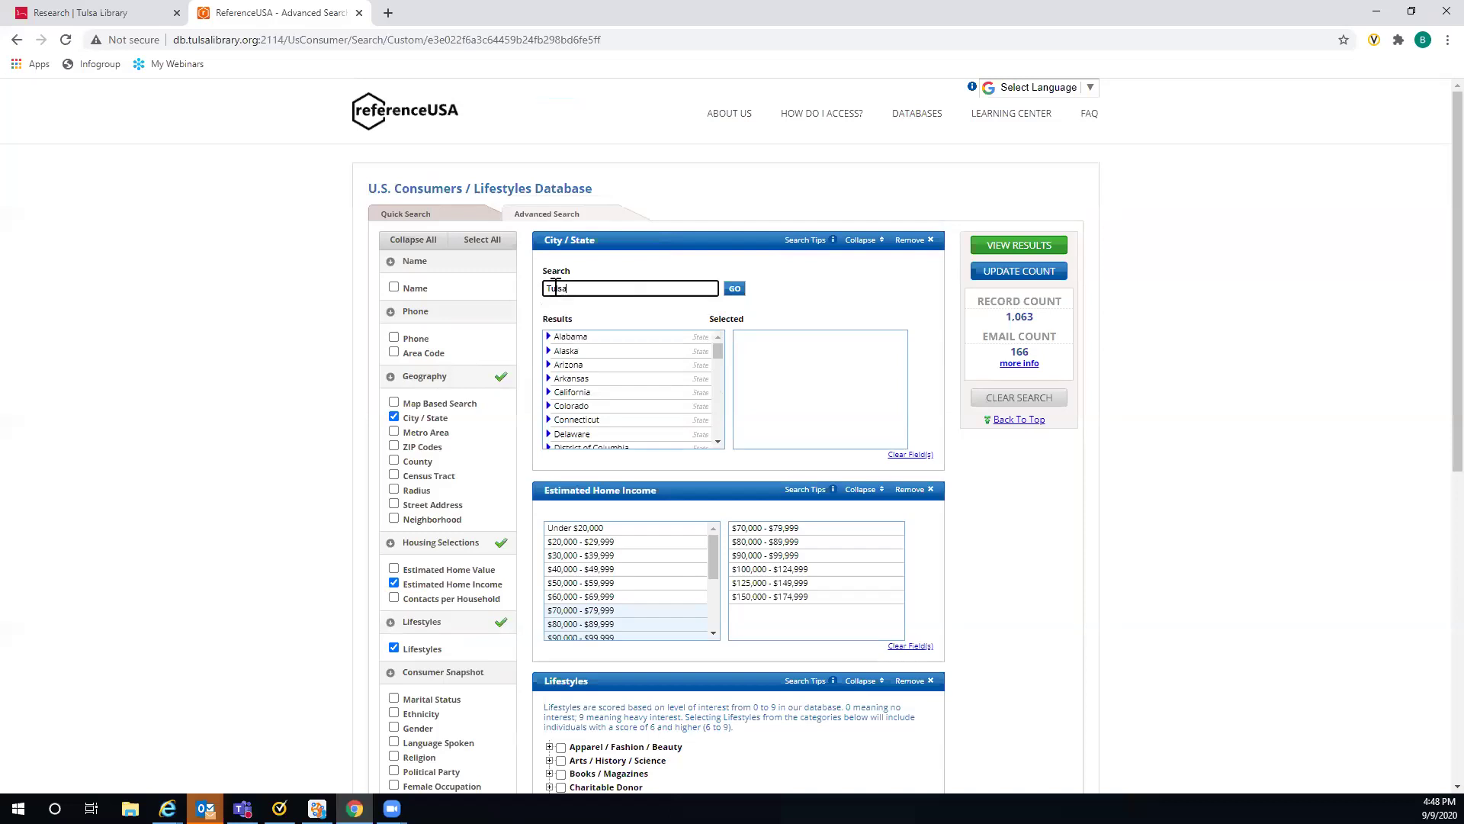
left_click(733, 289)
left_click(582, 338)
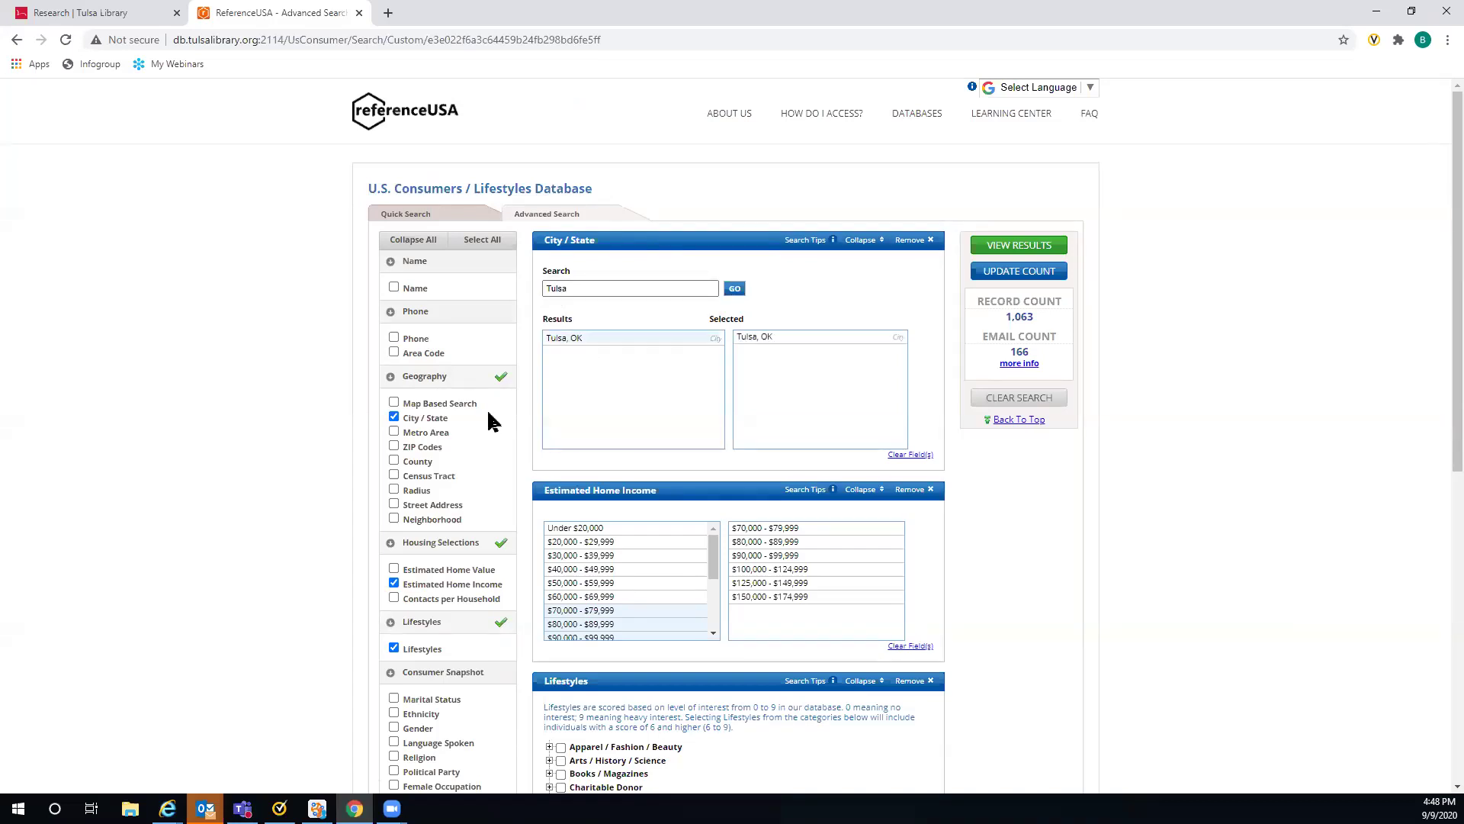
scroll(1068, 145, "down", 2)
left_click(1016, 122)
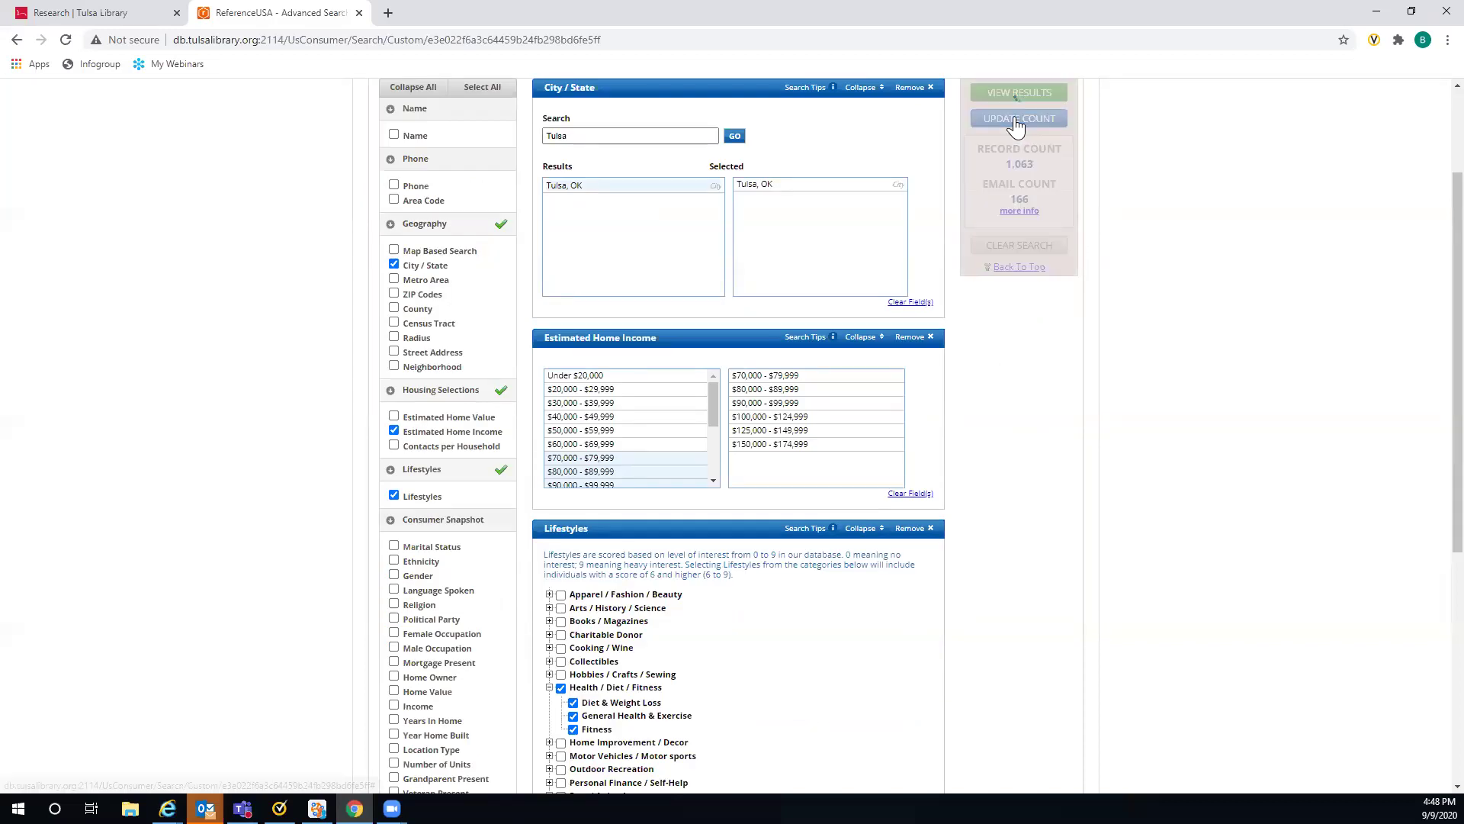
Step: Add a Political Party criterion set to Democratic, update the record count, and view the results
scroll(592, 336, "down", 1)
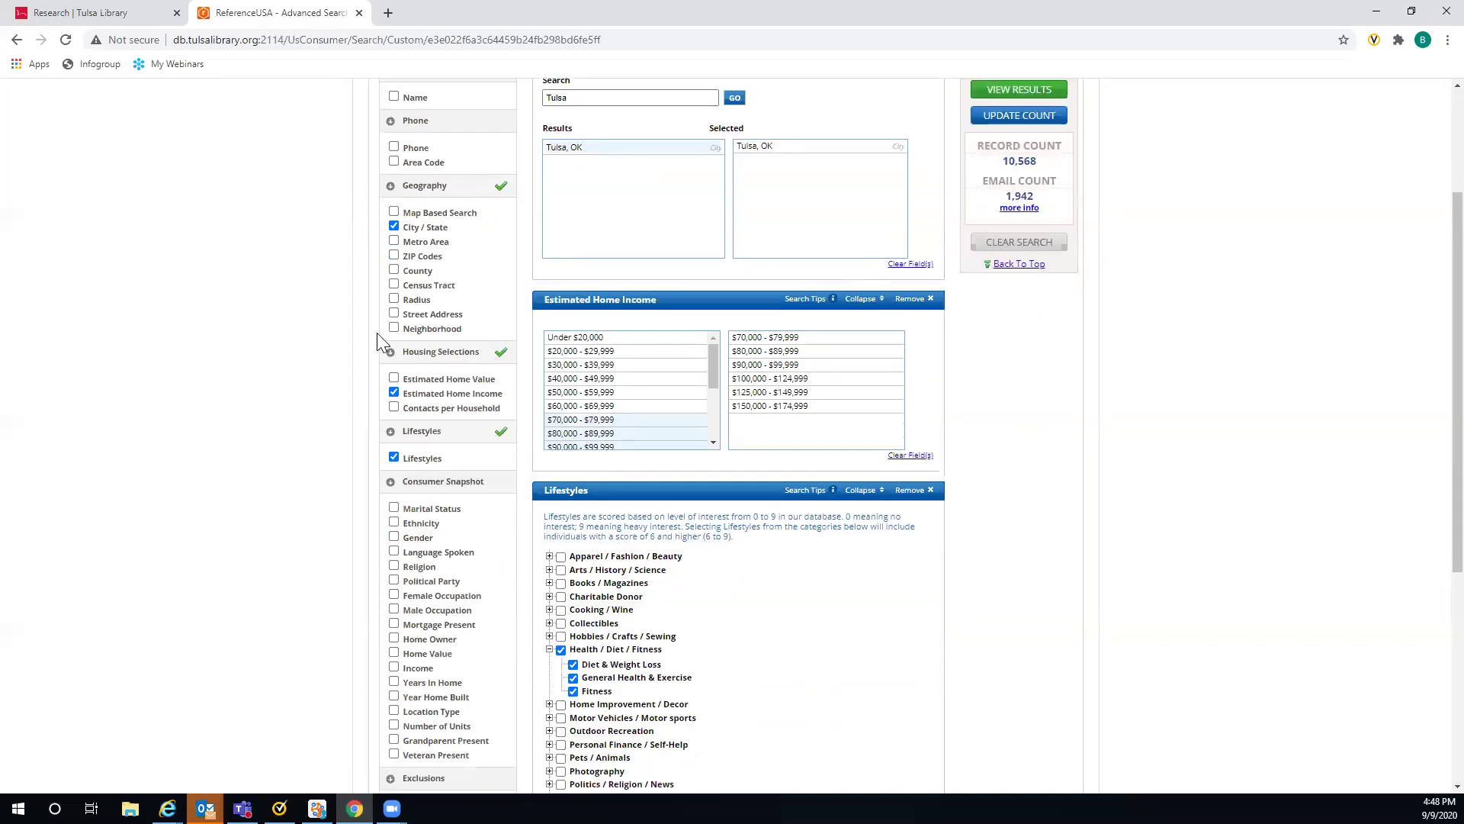
scroll(376, 333, "down", 3)
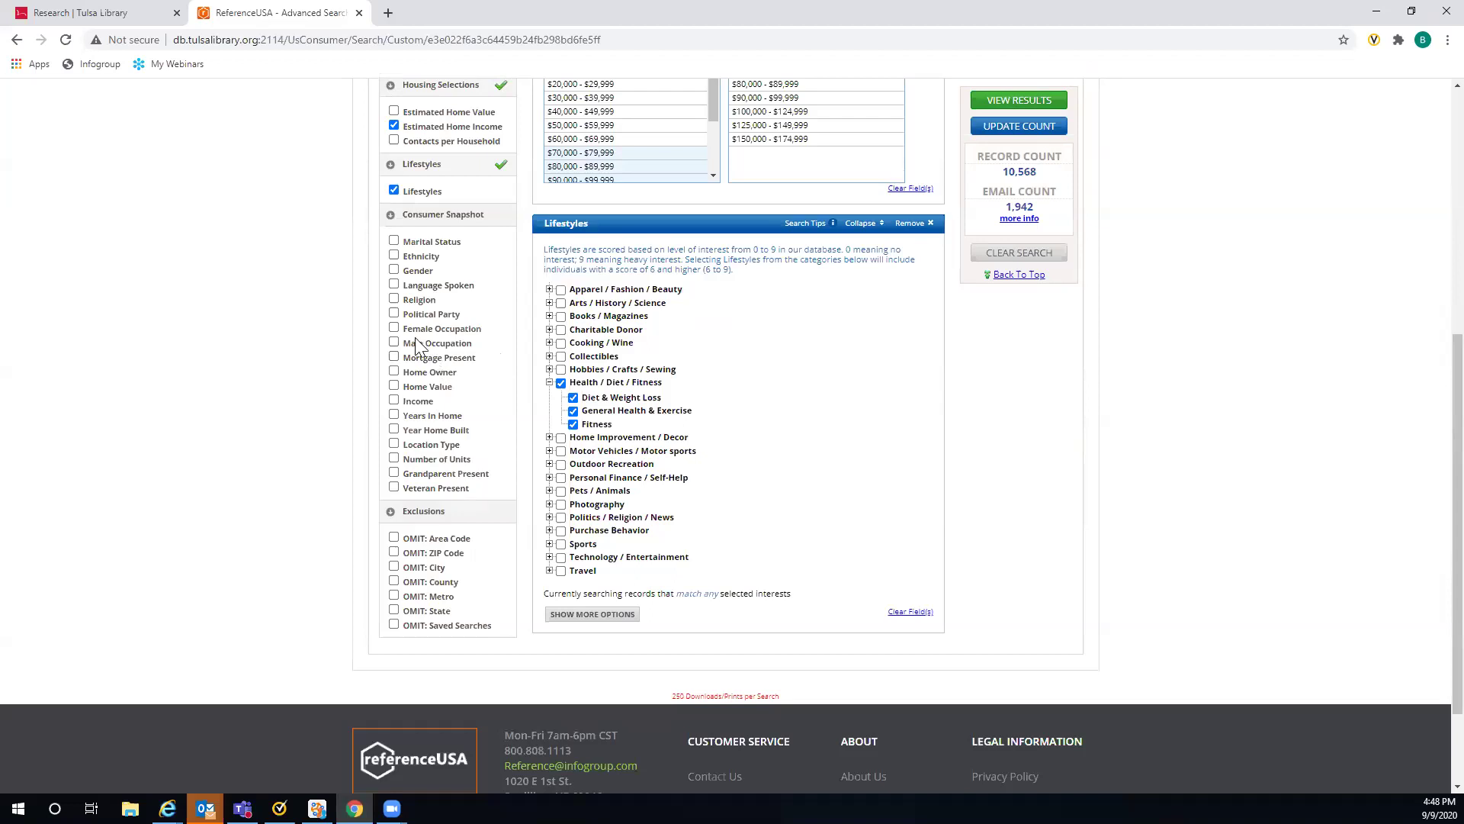
left_click(394, 314)
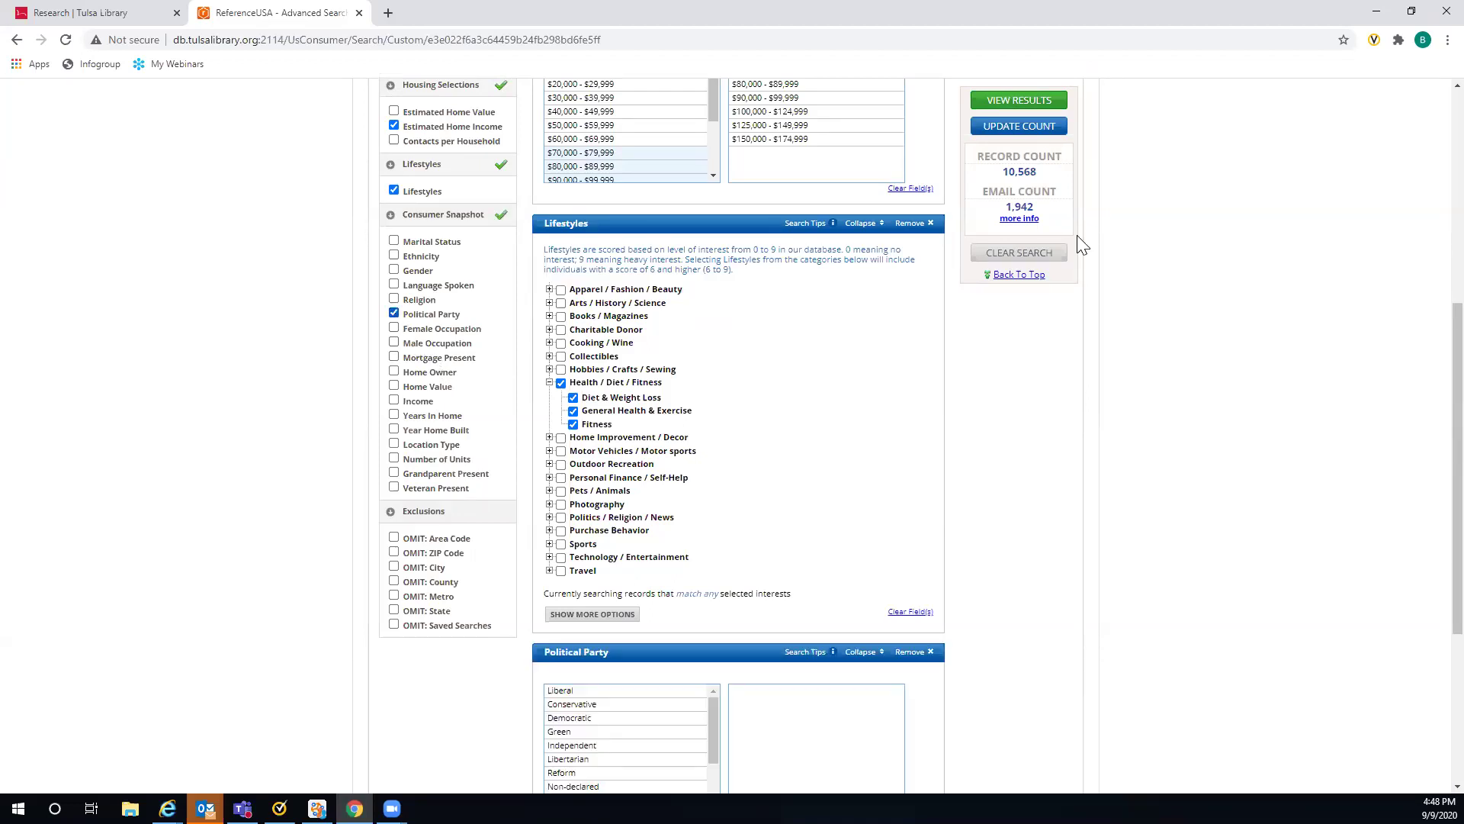
scroll(686, 494, "down", 3)
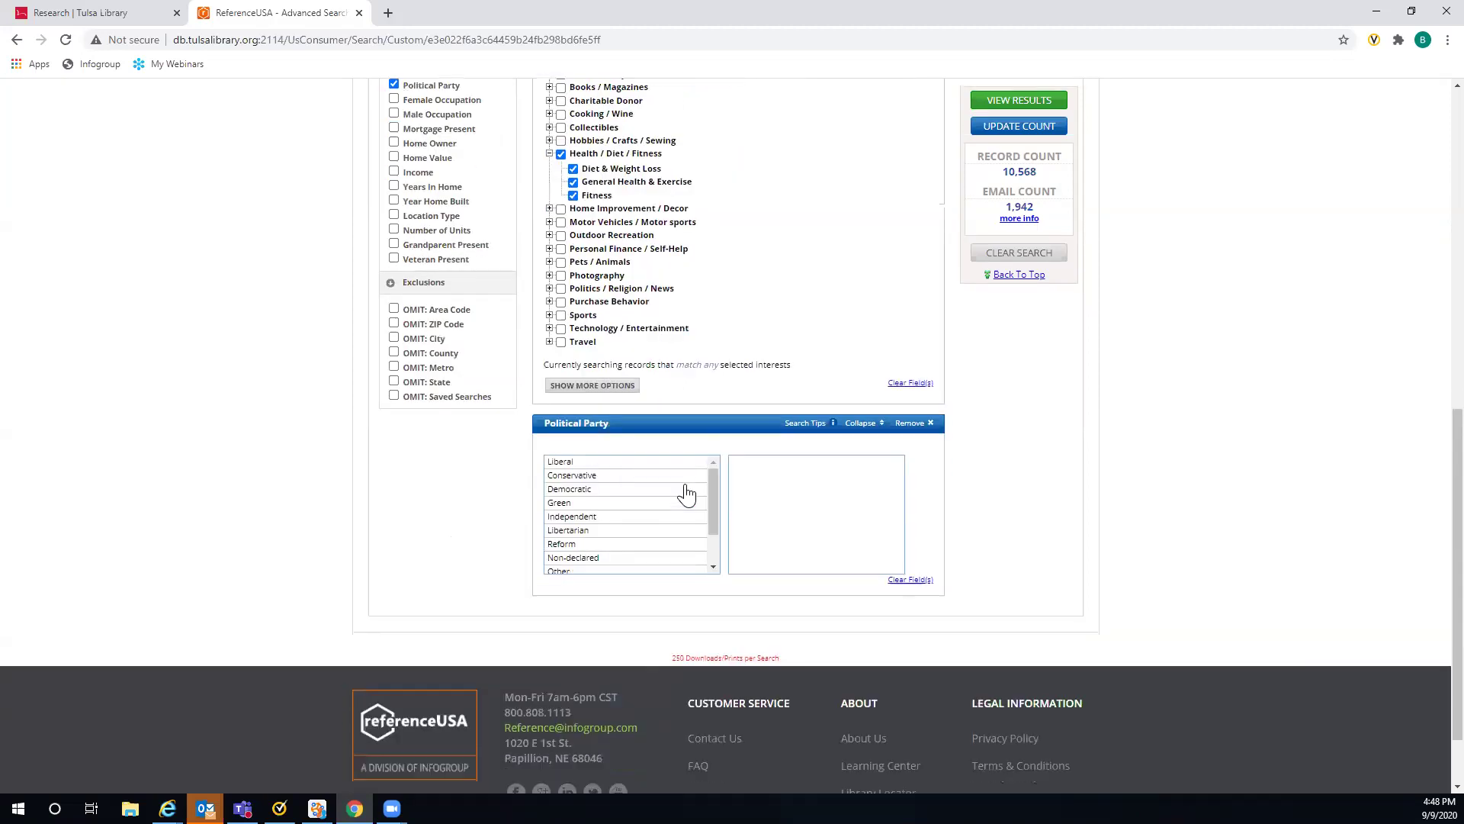
mouse_move(713, 485)
left_mouse_down()
mouse_move(712, 522)
mouse_move(713, 474)
left_mouse_up()
left_click(580, 495)
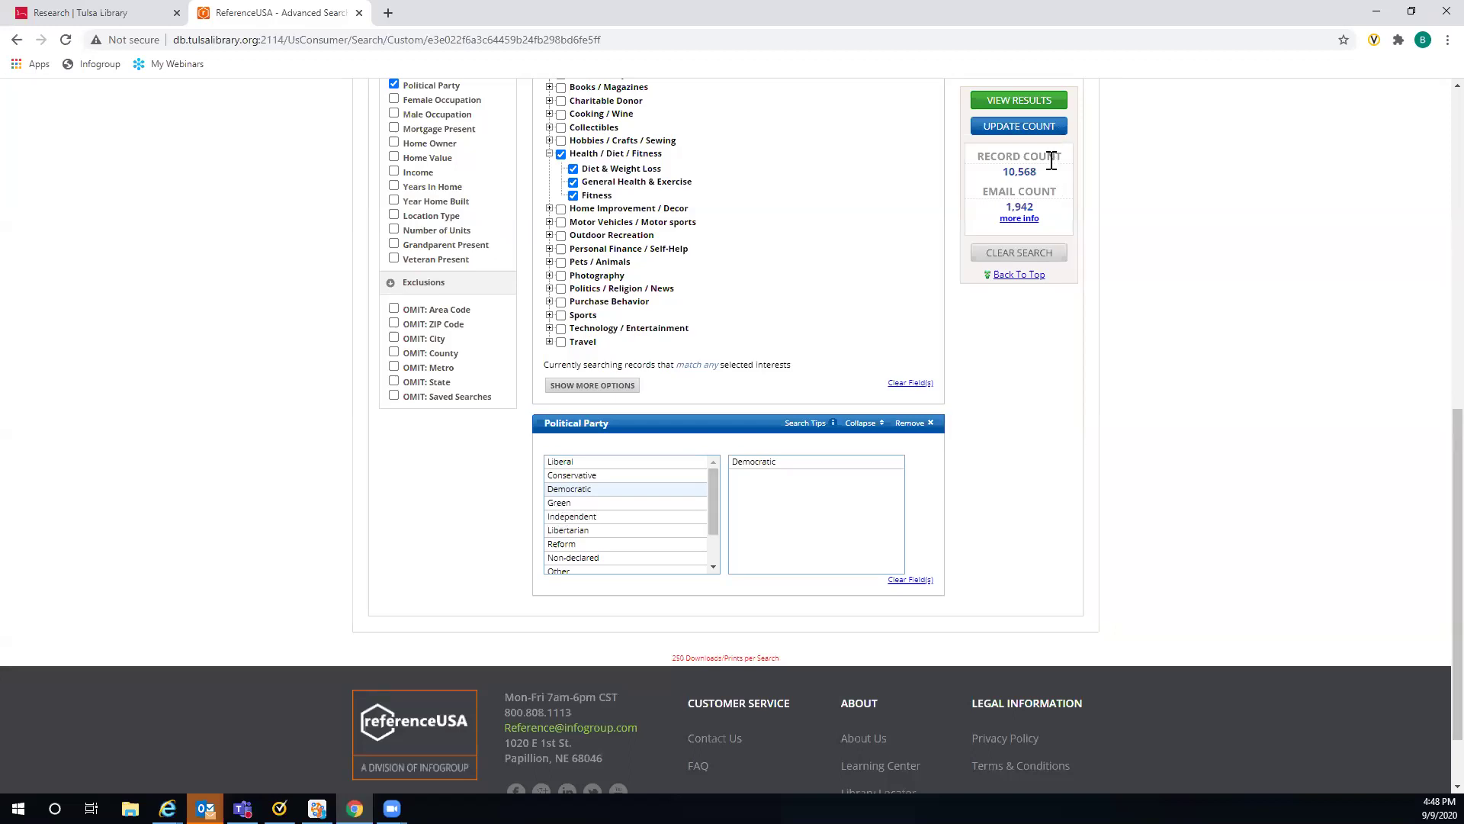
left_click(1016, 129)
left_click(1020, 97)
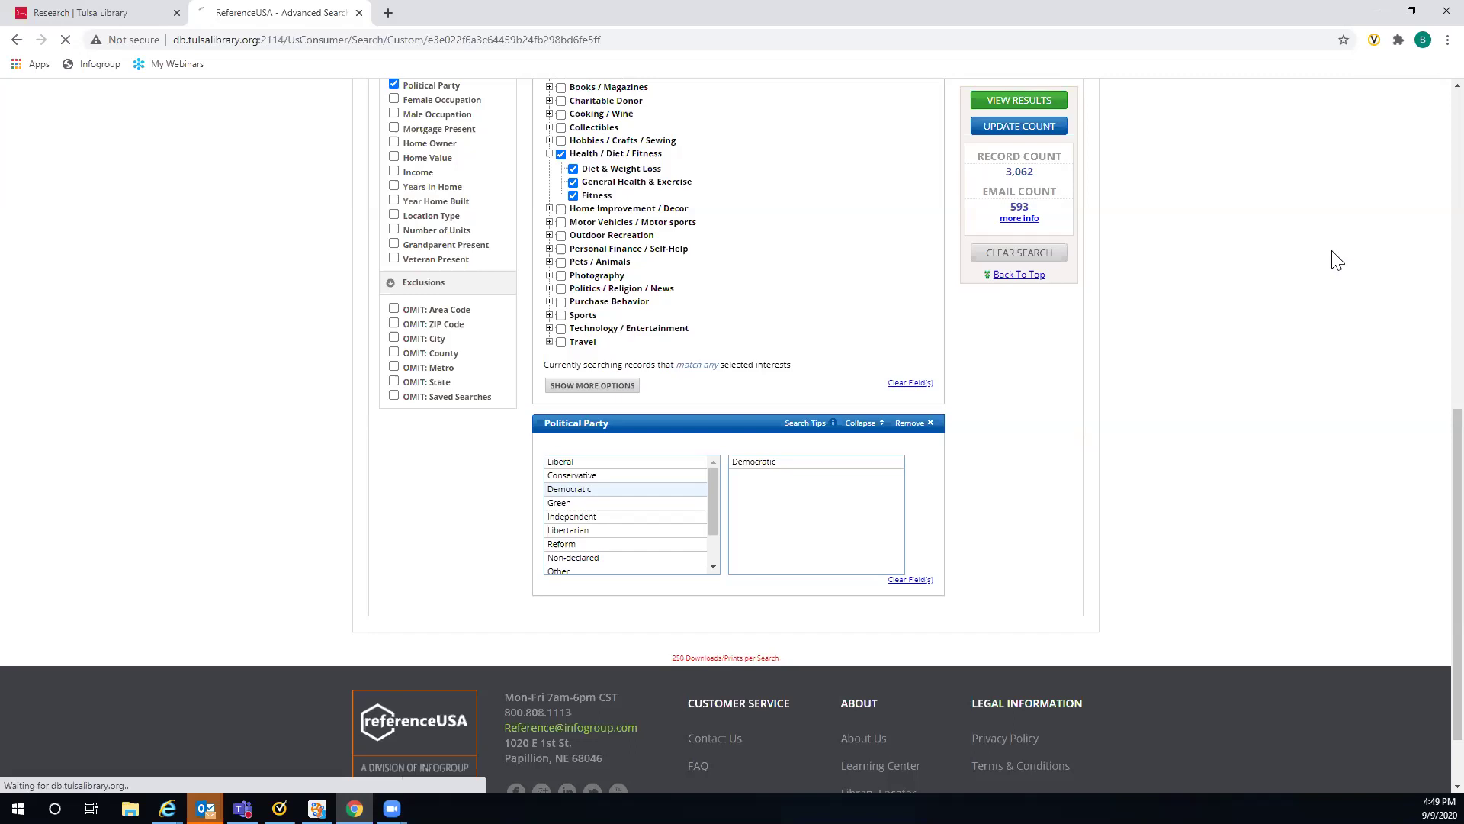
Step: Examine the resident, neighborhood and lifestyle details in the first listed consumer's record, and return to the results
scroll(1334, 252, "down", 1)
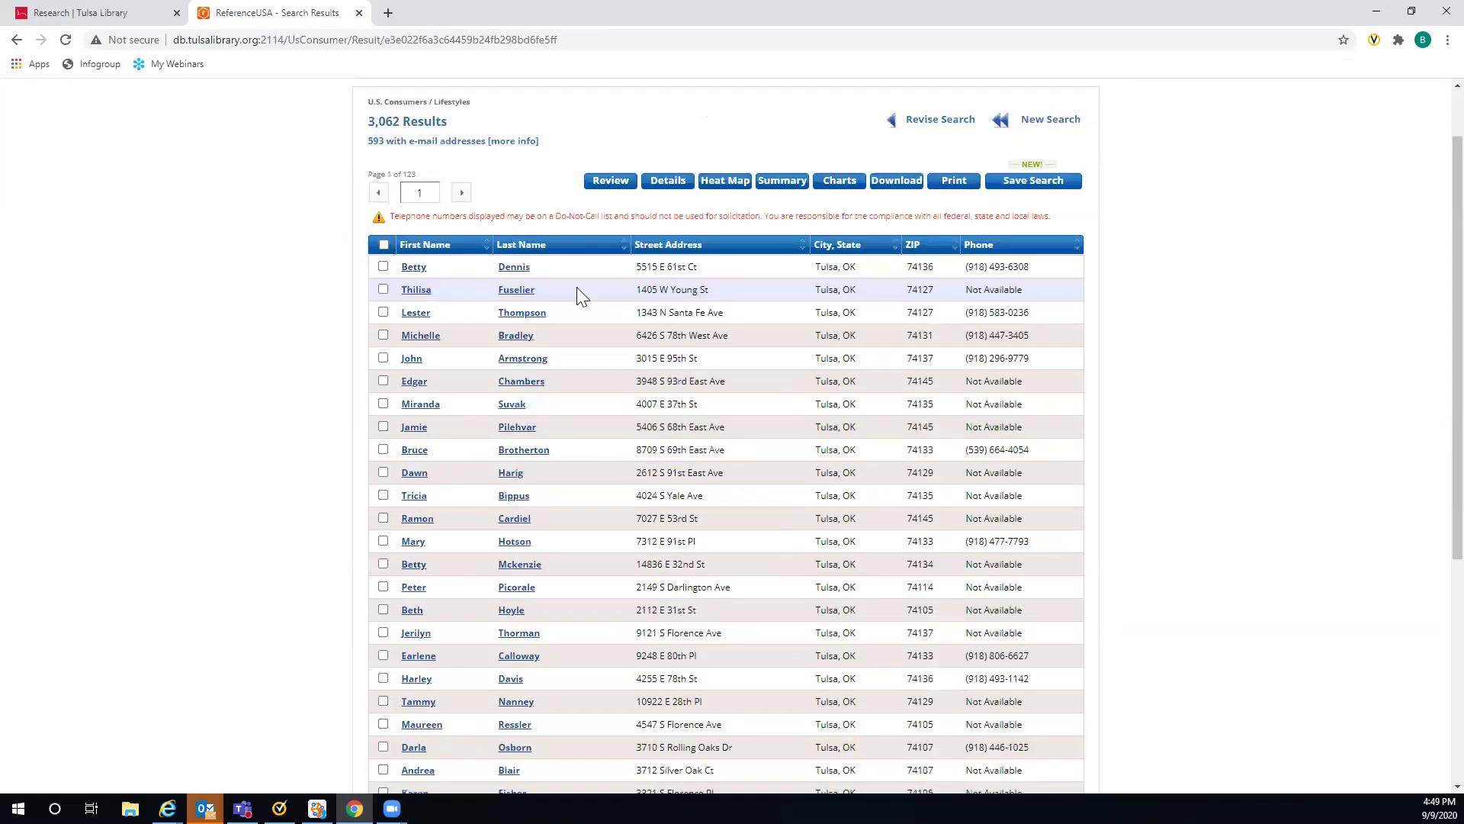
left_click(516, 270)
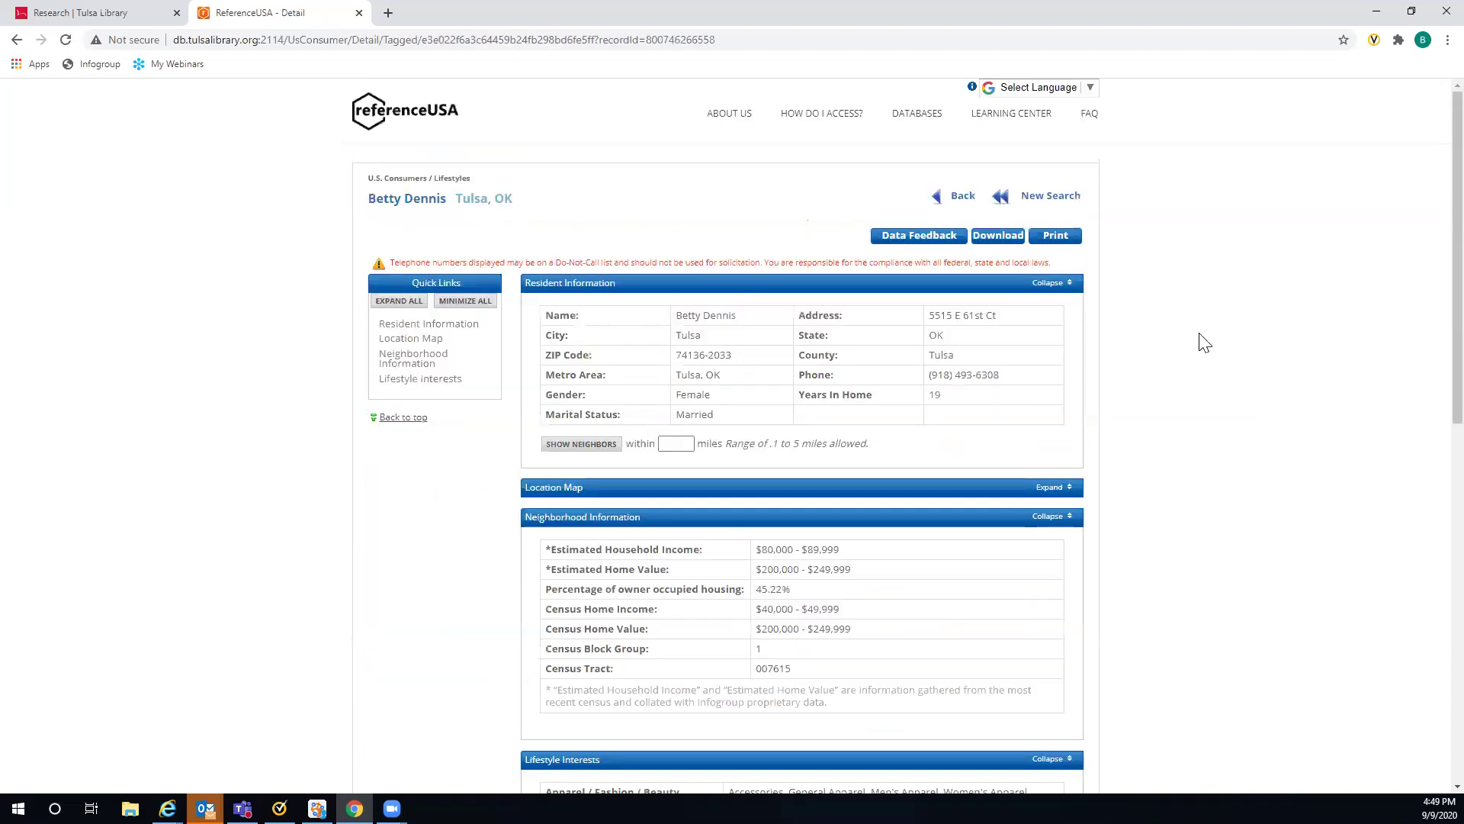
scroll(1204, 342, "down", 2)
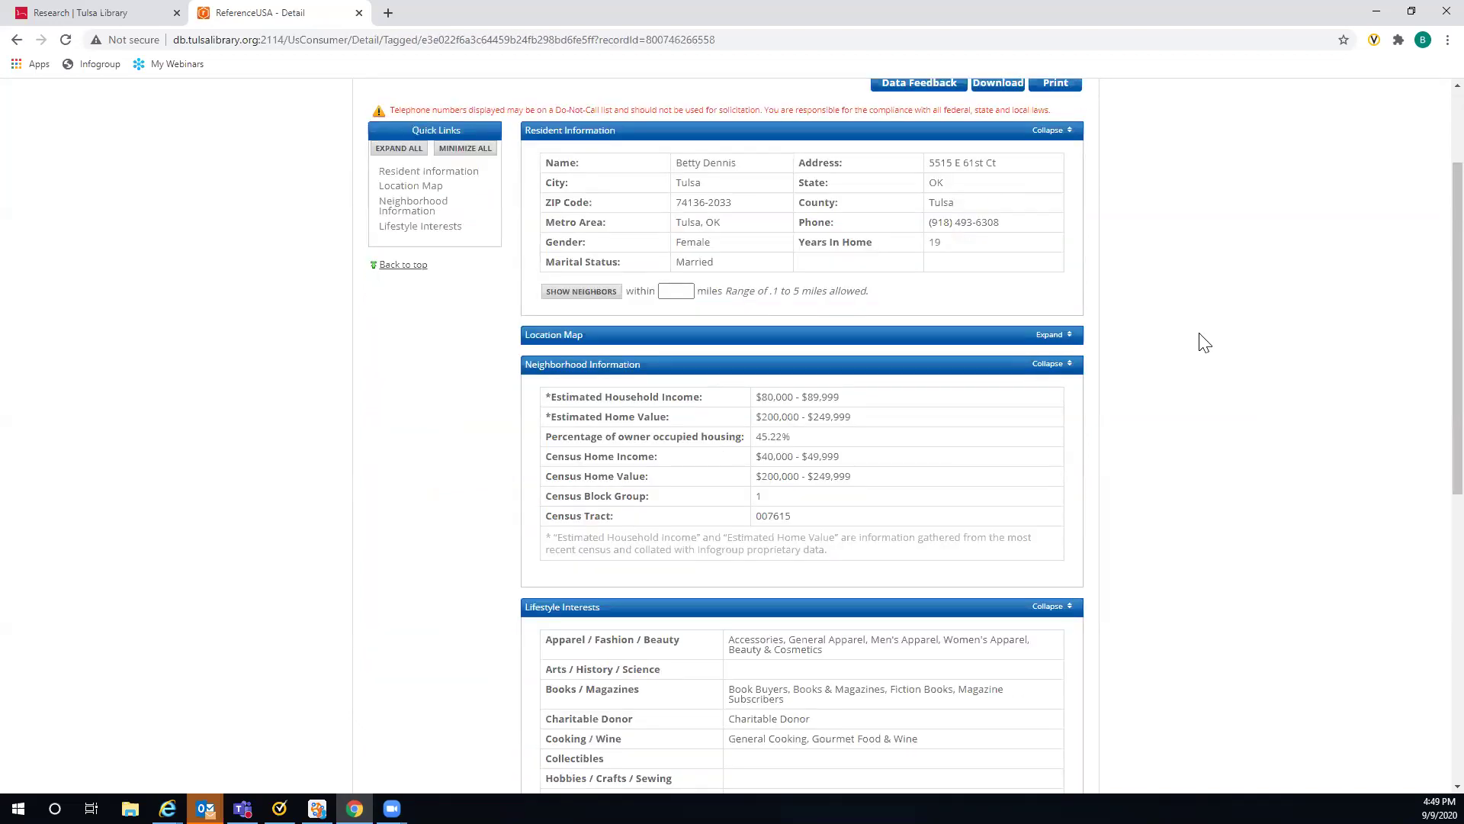
scroll(1204, 342, "down", 3)
scroll(1204, 343, "down", 1)
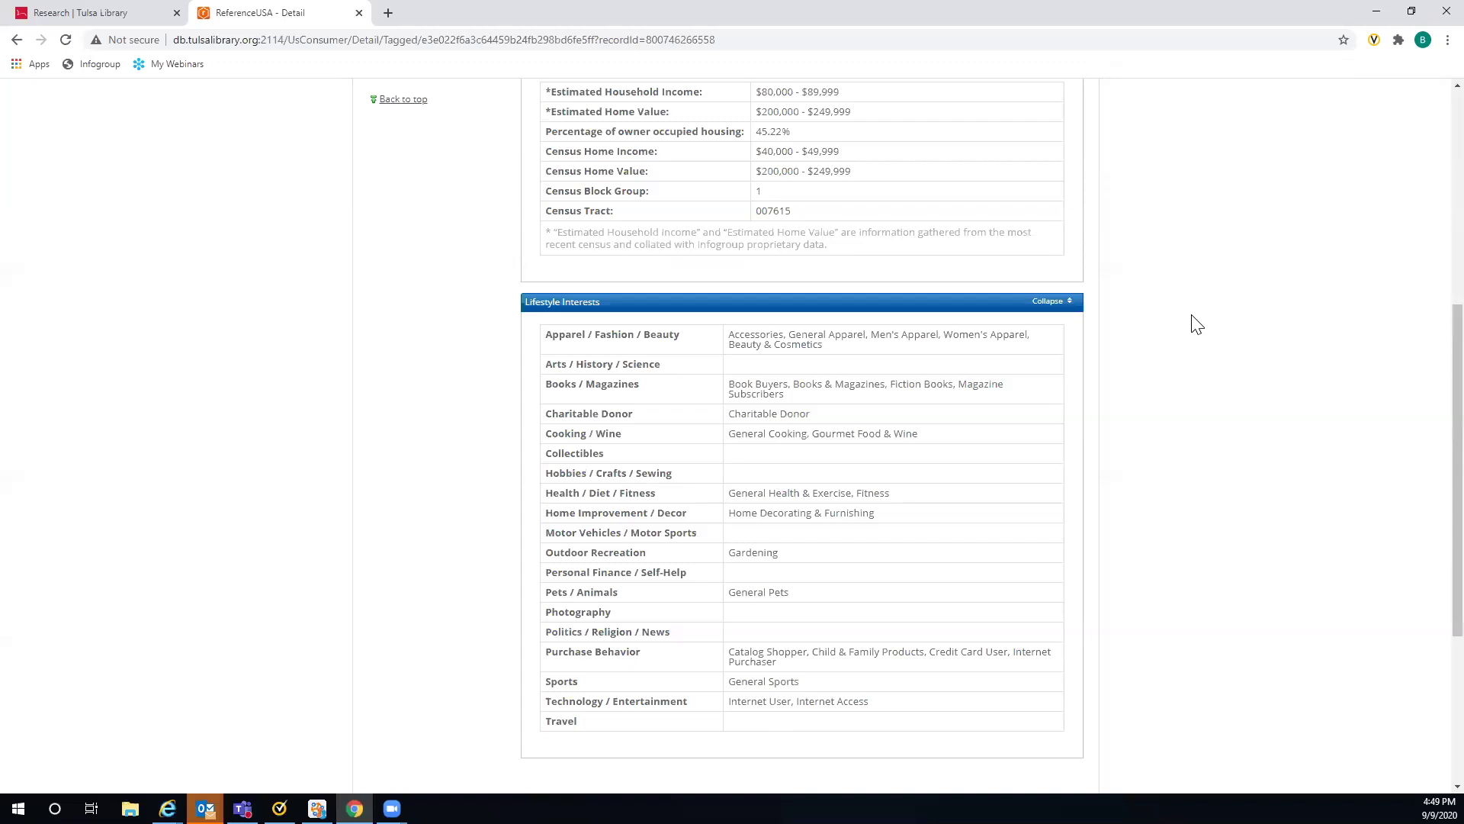
scroll(1195, 324, "up", 1)
scroll(1196, 324, "up", 2)
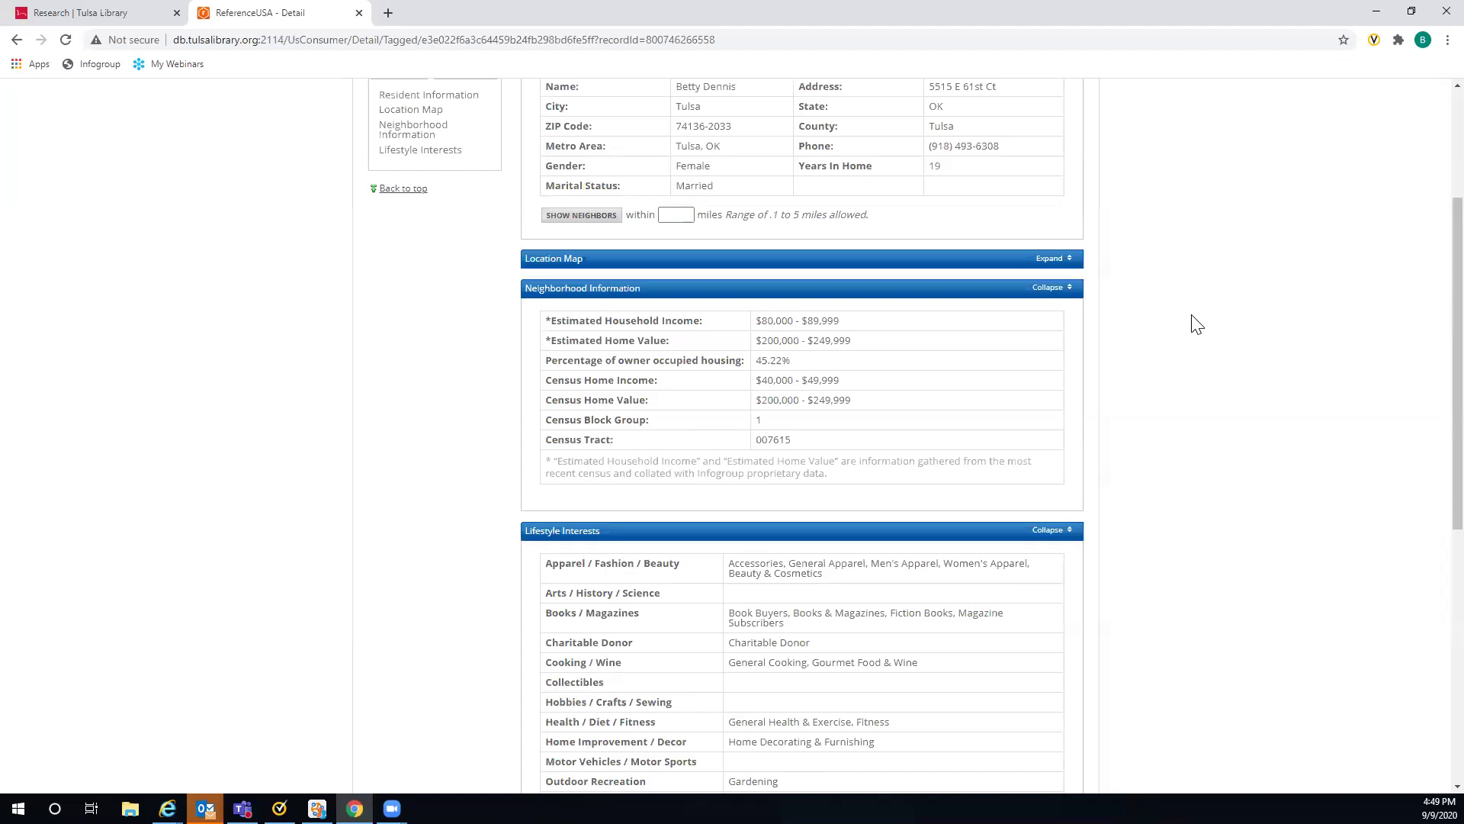
scroll(1196, 324, "up", 2)
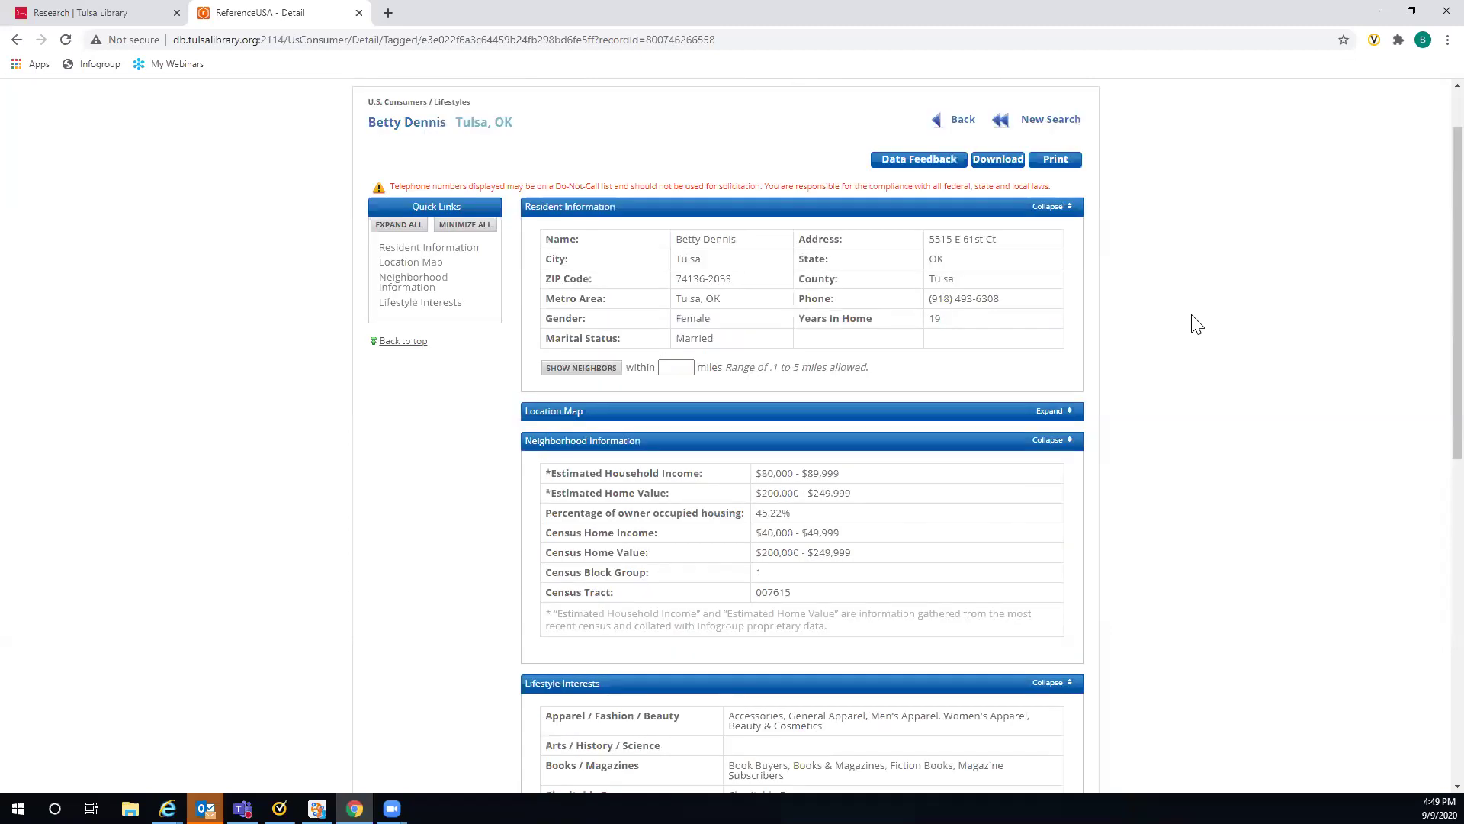
scroll(1193, 323, "up", 1)
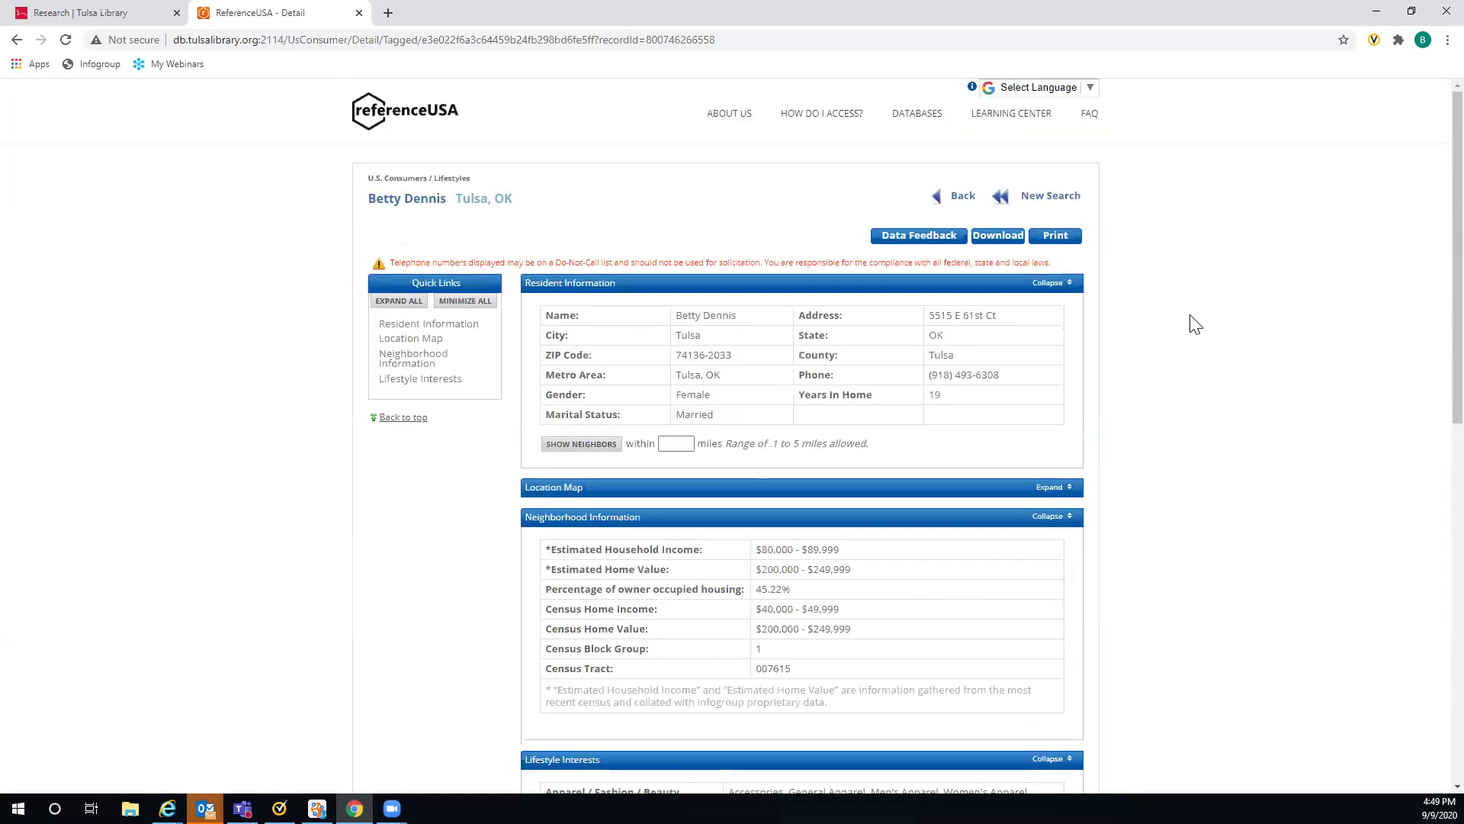
left_click(963, 199)
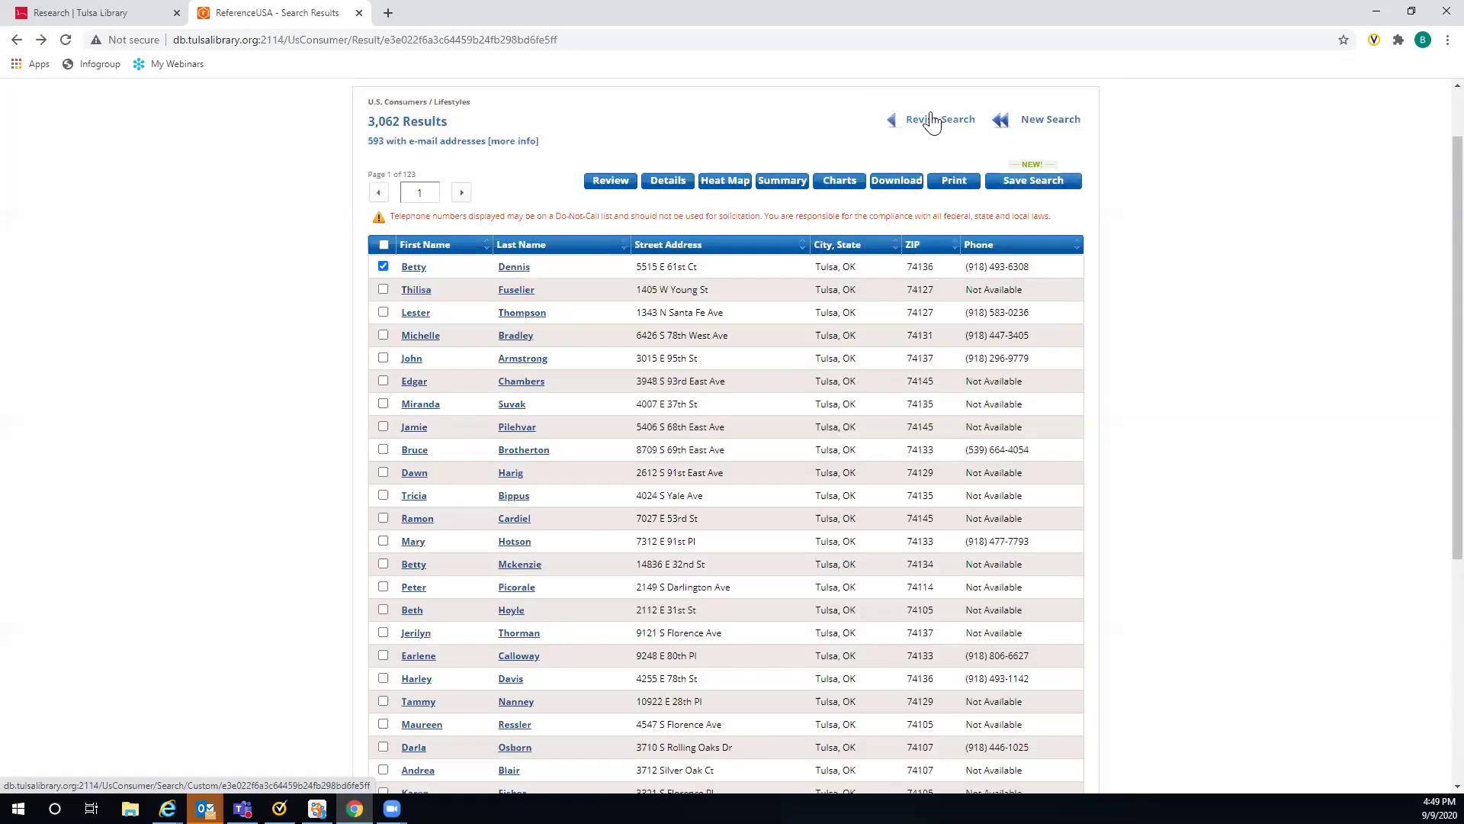
Step: Reopen the search for revision to review the location, income, lifestyle and party criteria, and list the results again
left_click(932, 122)
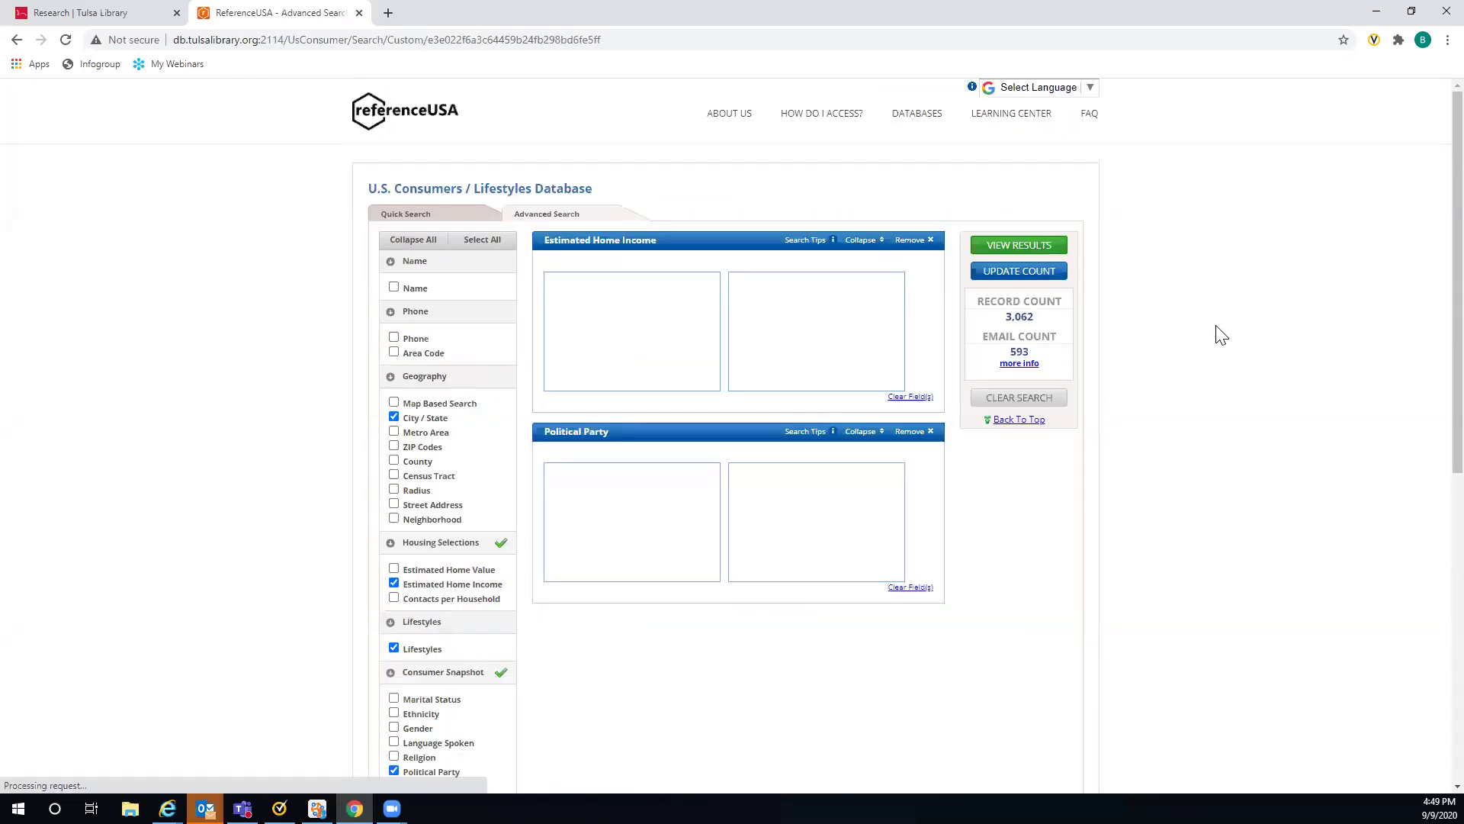
scroll(686, 382, "down", 7)
scroll(383, 468, "up", 3)
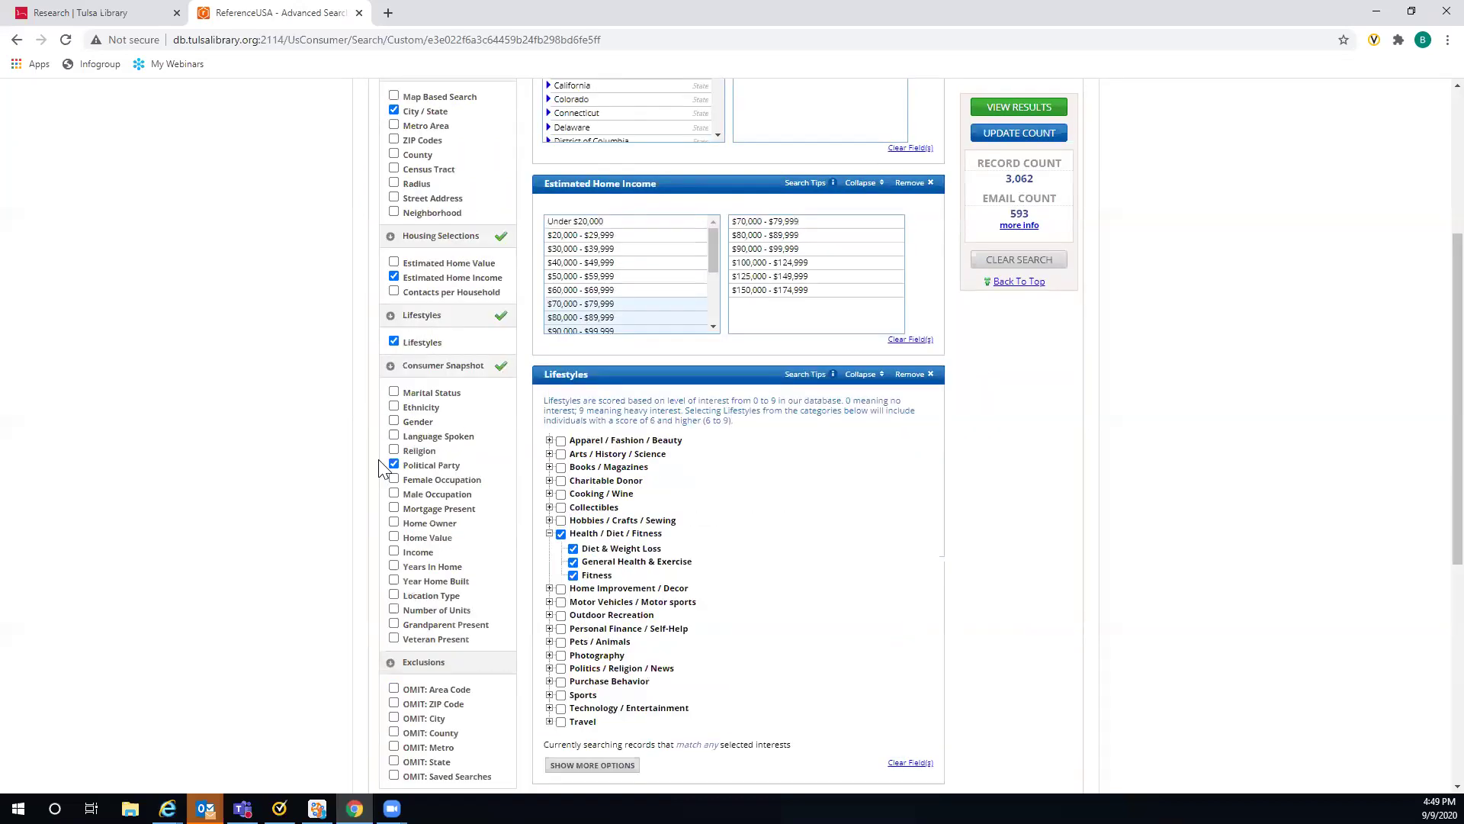
scroll(496, 396, "down", 1)
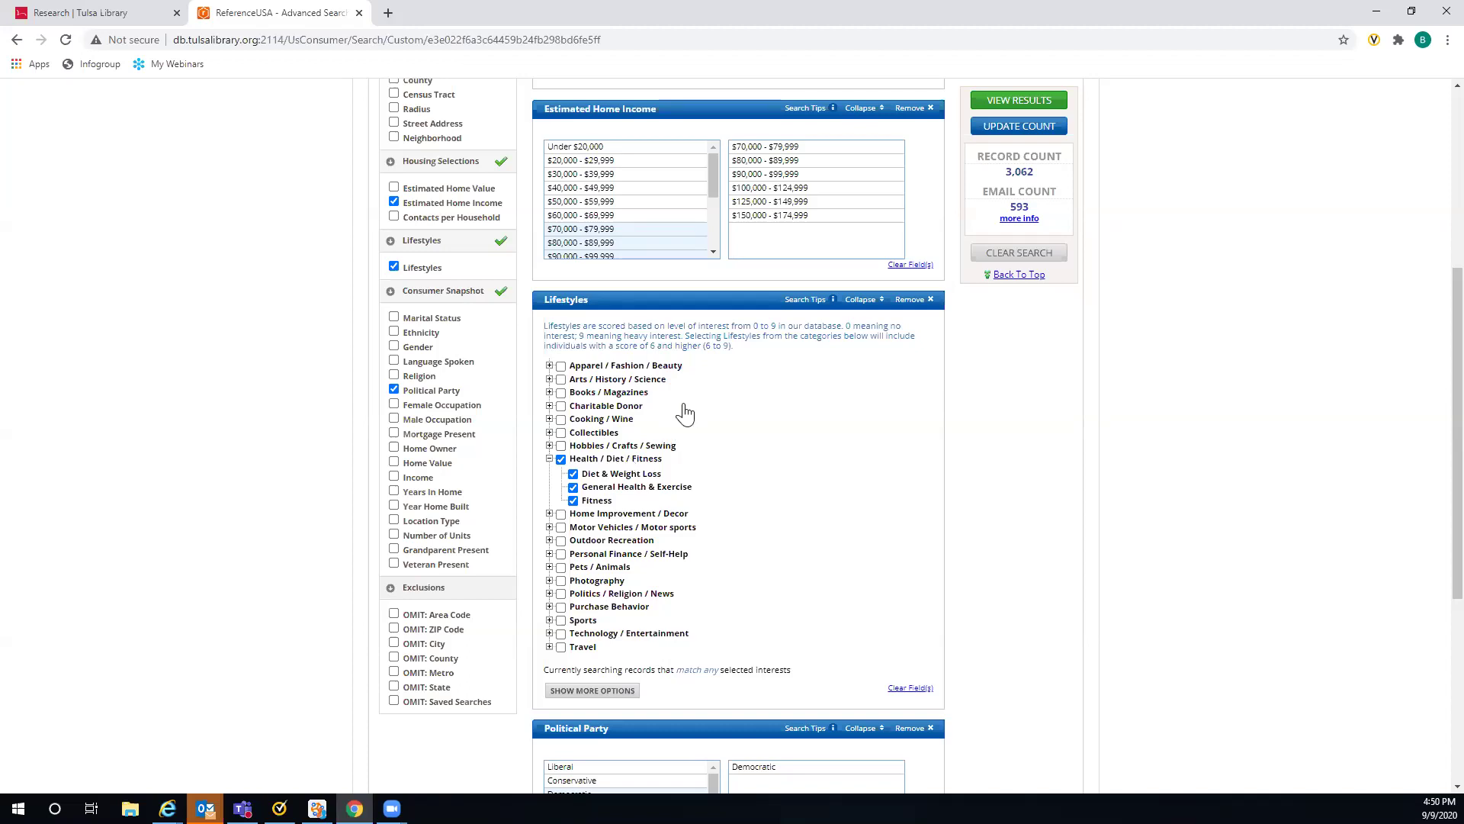
scroll(752, 388, "up", 3)
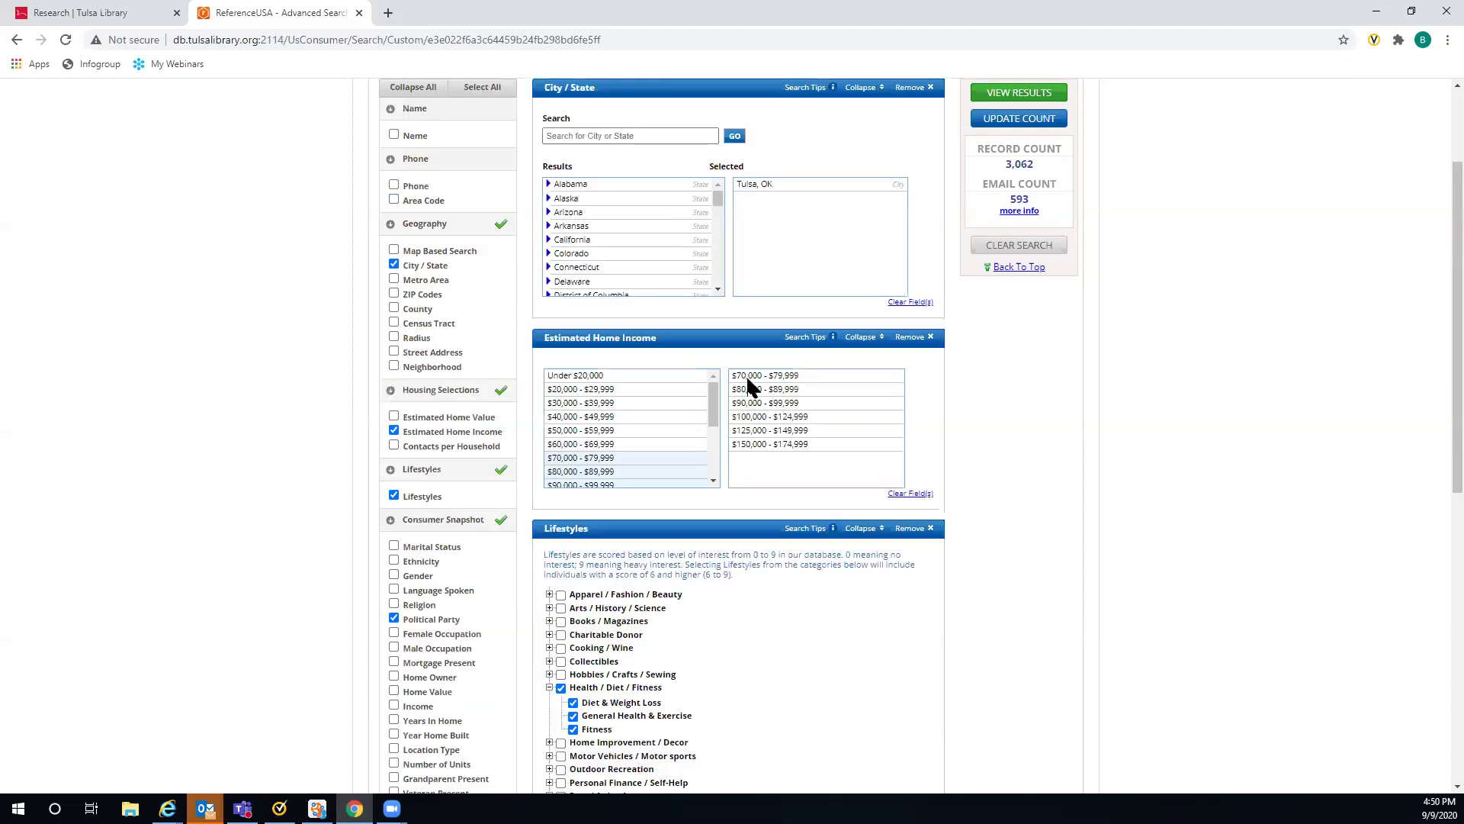
left_click(1019, 93)
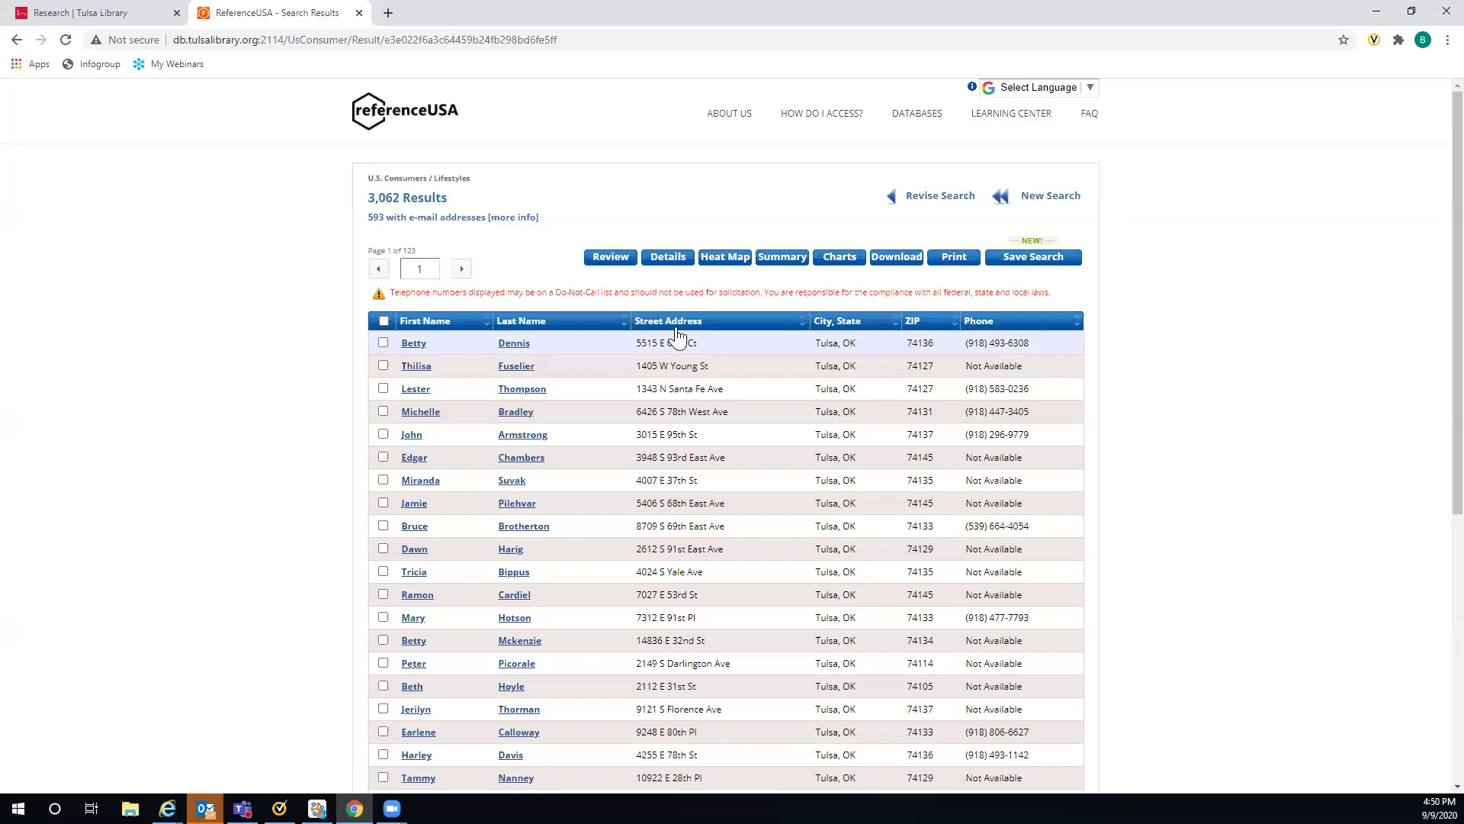
Step: Open the first listed consumer's record and show the neighbors within .1 miles
left_click(511, 347)
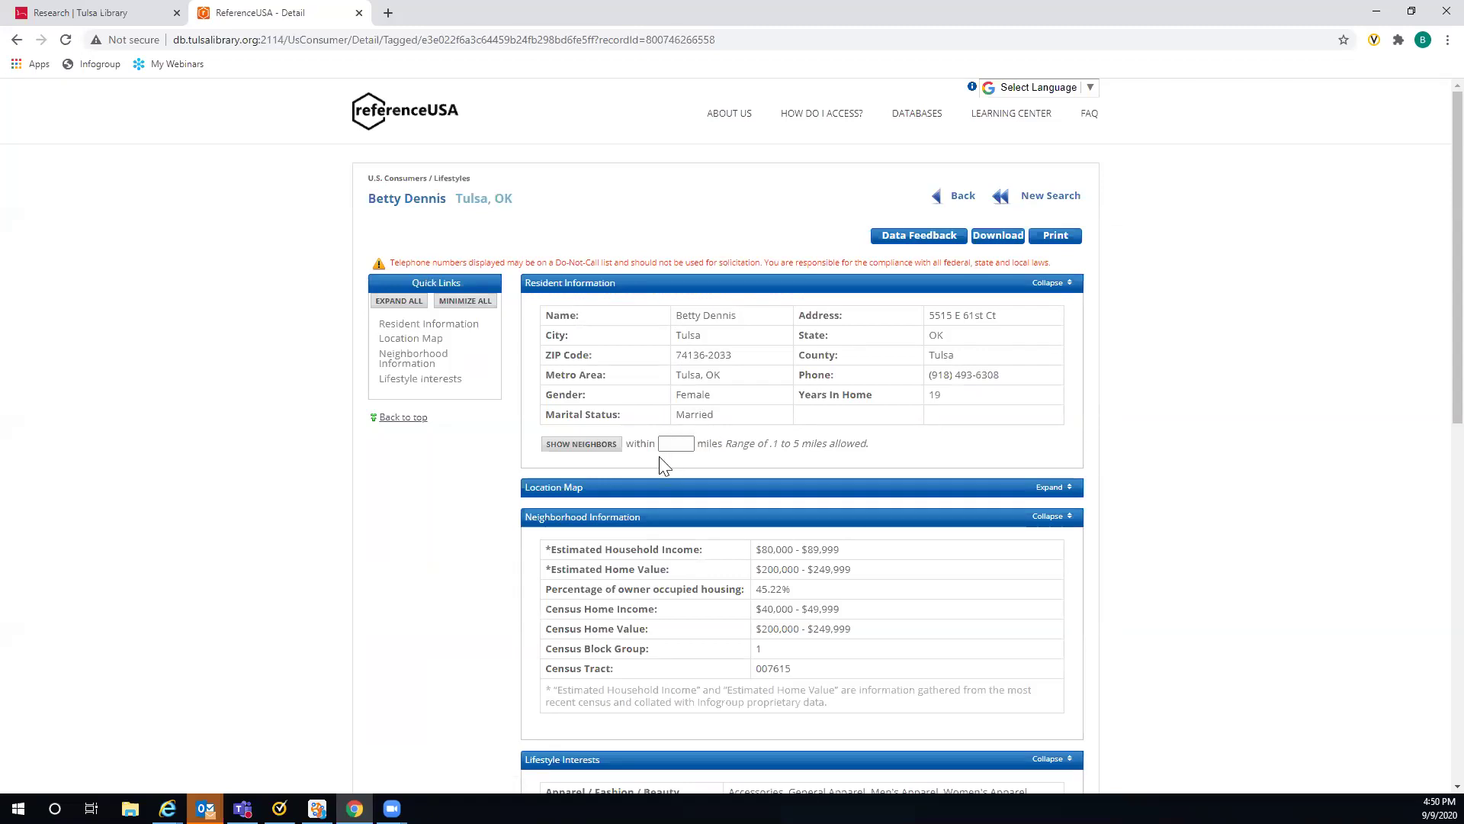
left_click(675, 443)
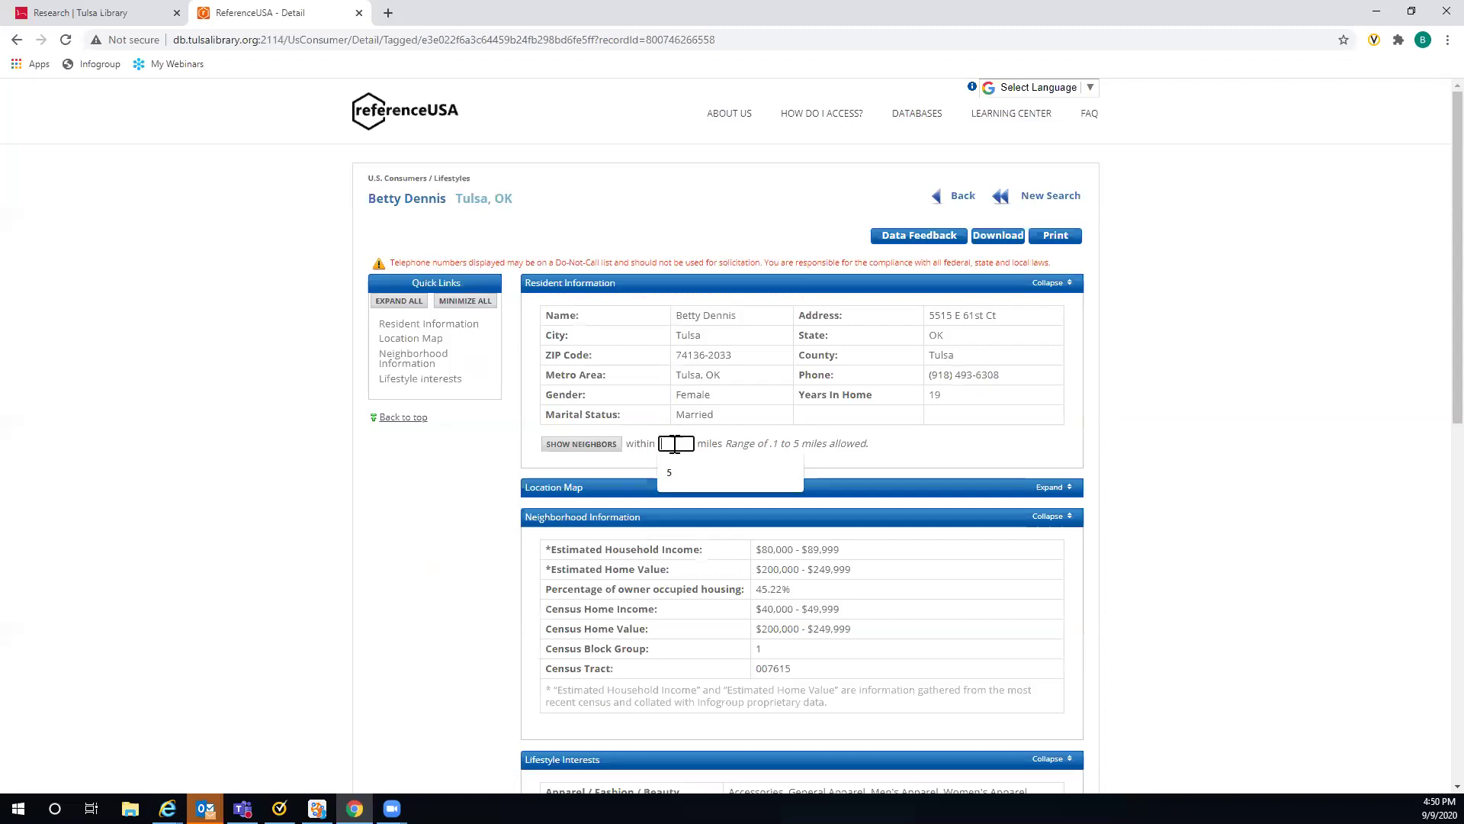
type(".1")
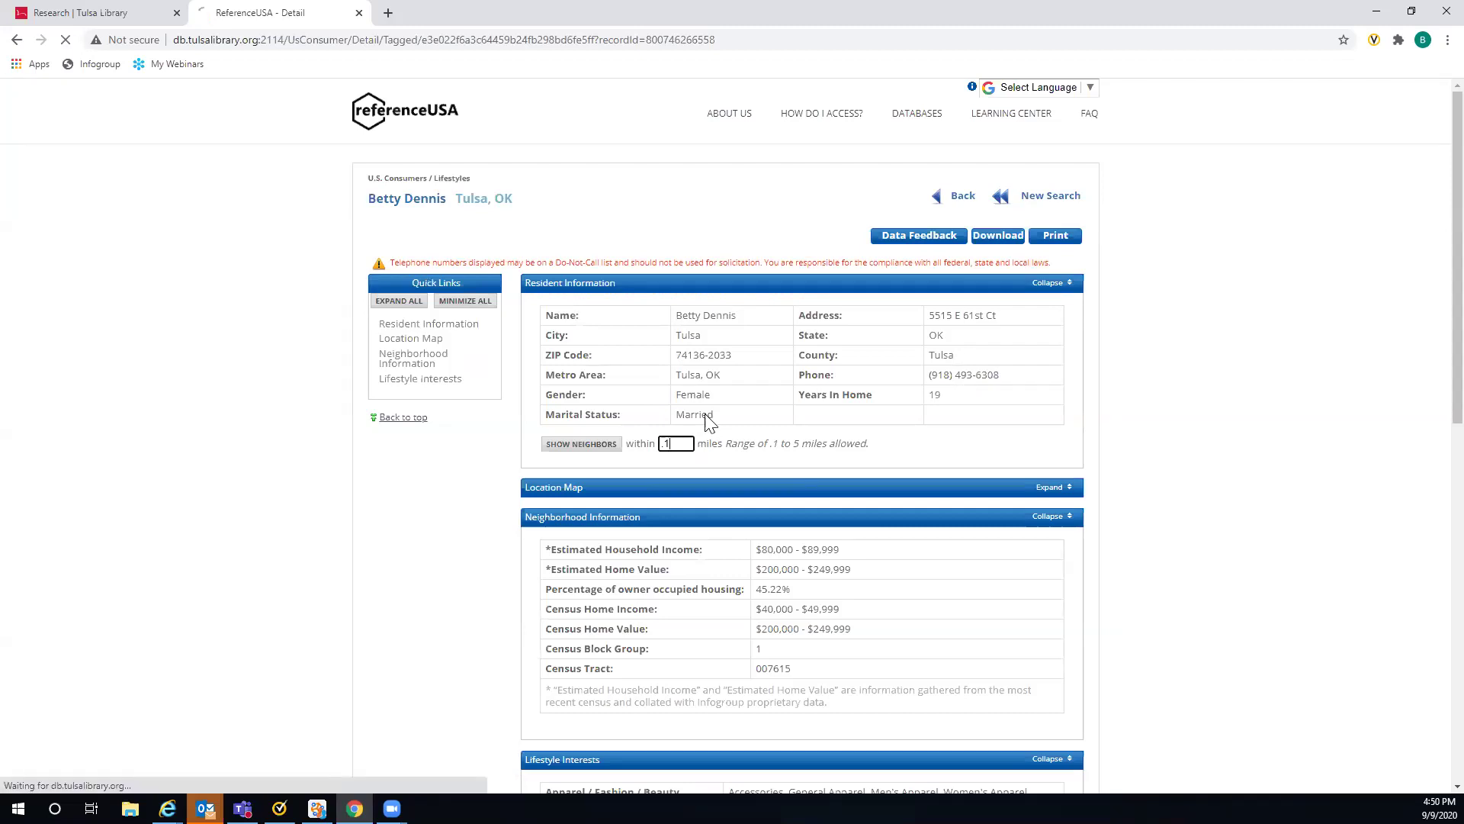
key("Return")
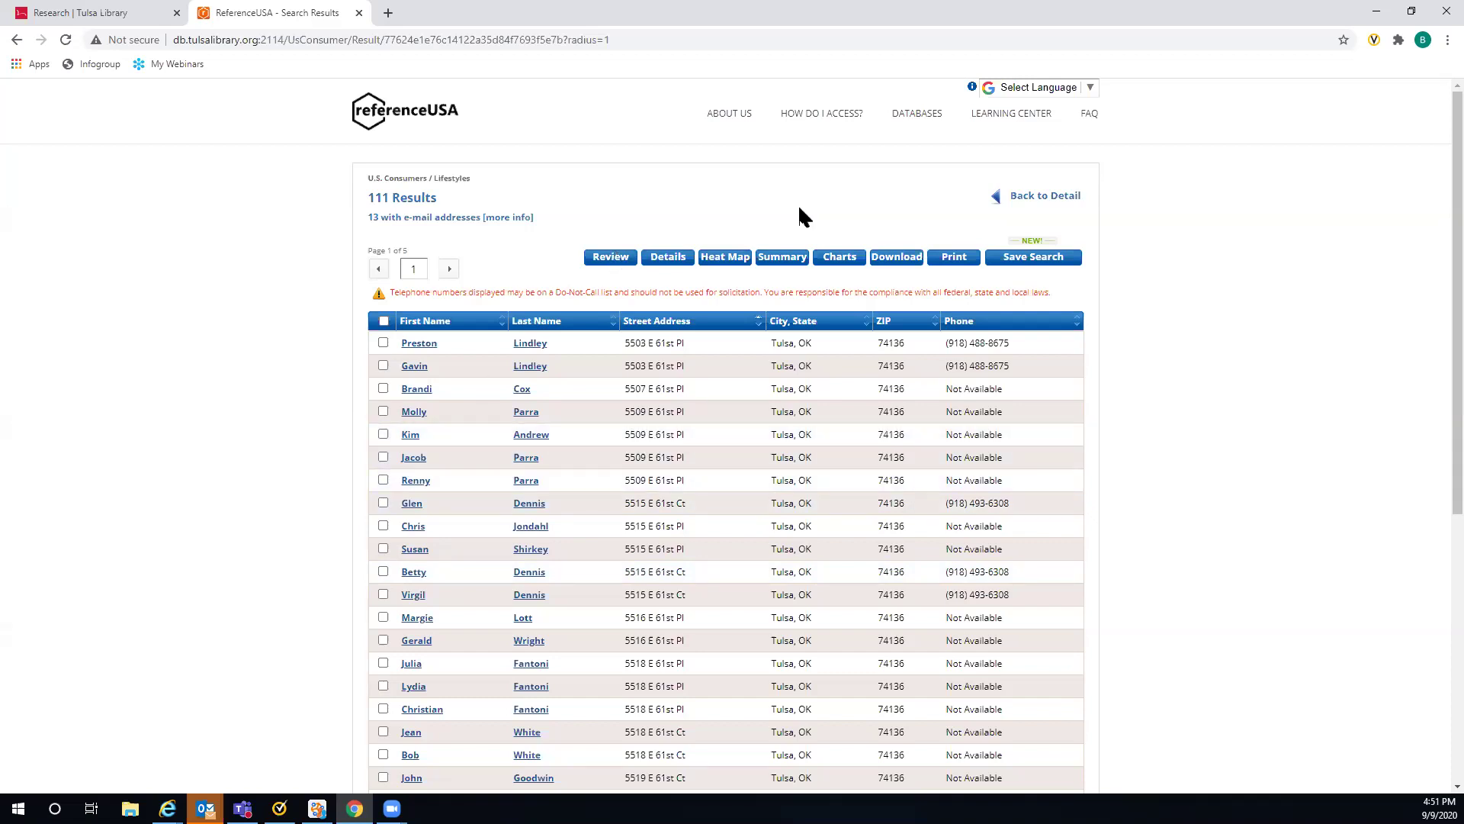
Step: Go back from the neighbor list to the search revision page and look over the selected and available criteria
left_click(1021, 204)
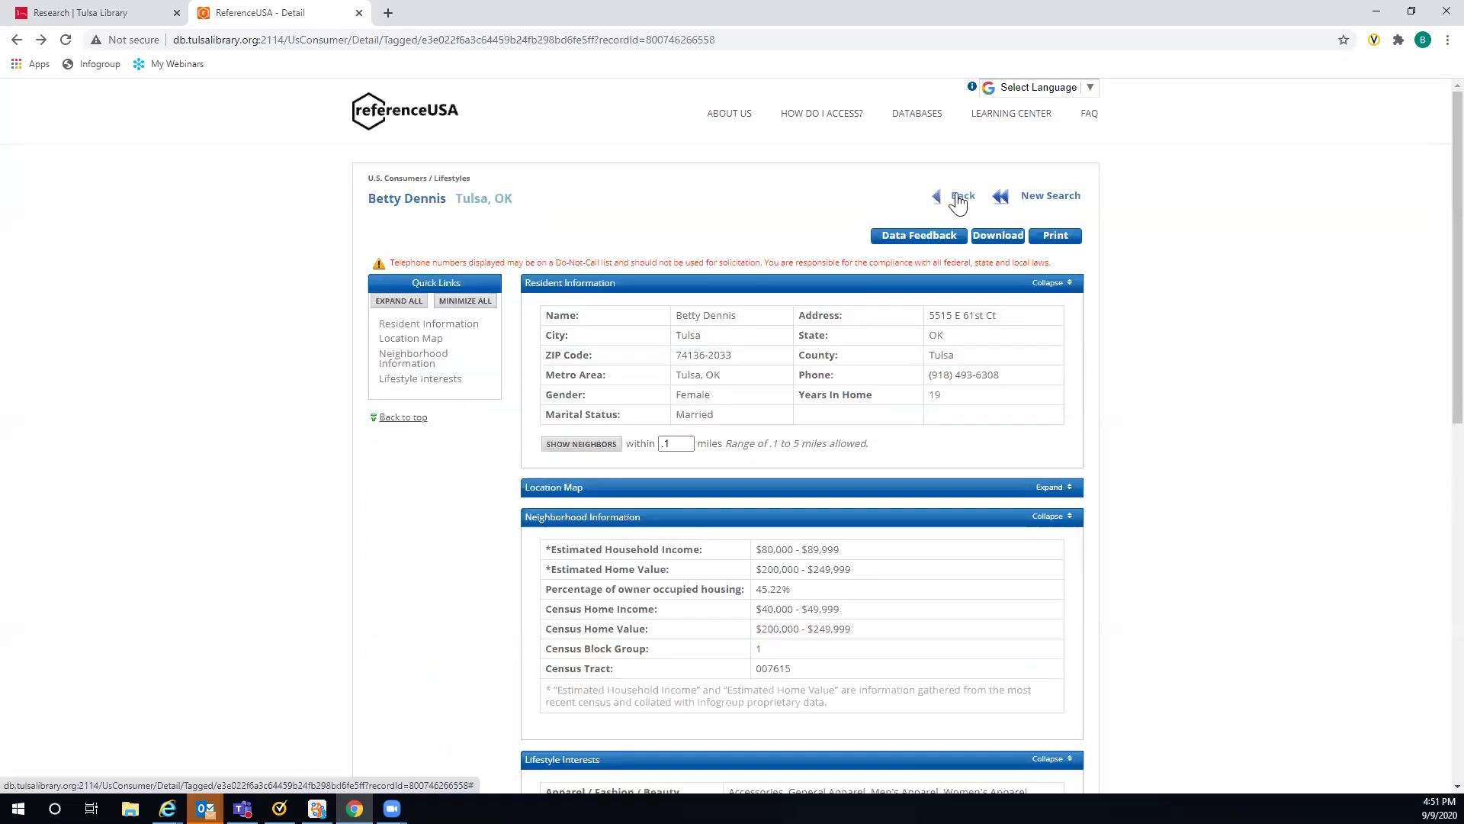
left_click(958, 204)
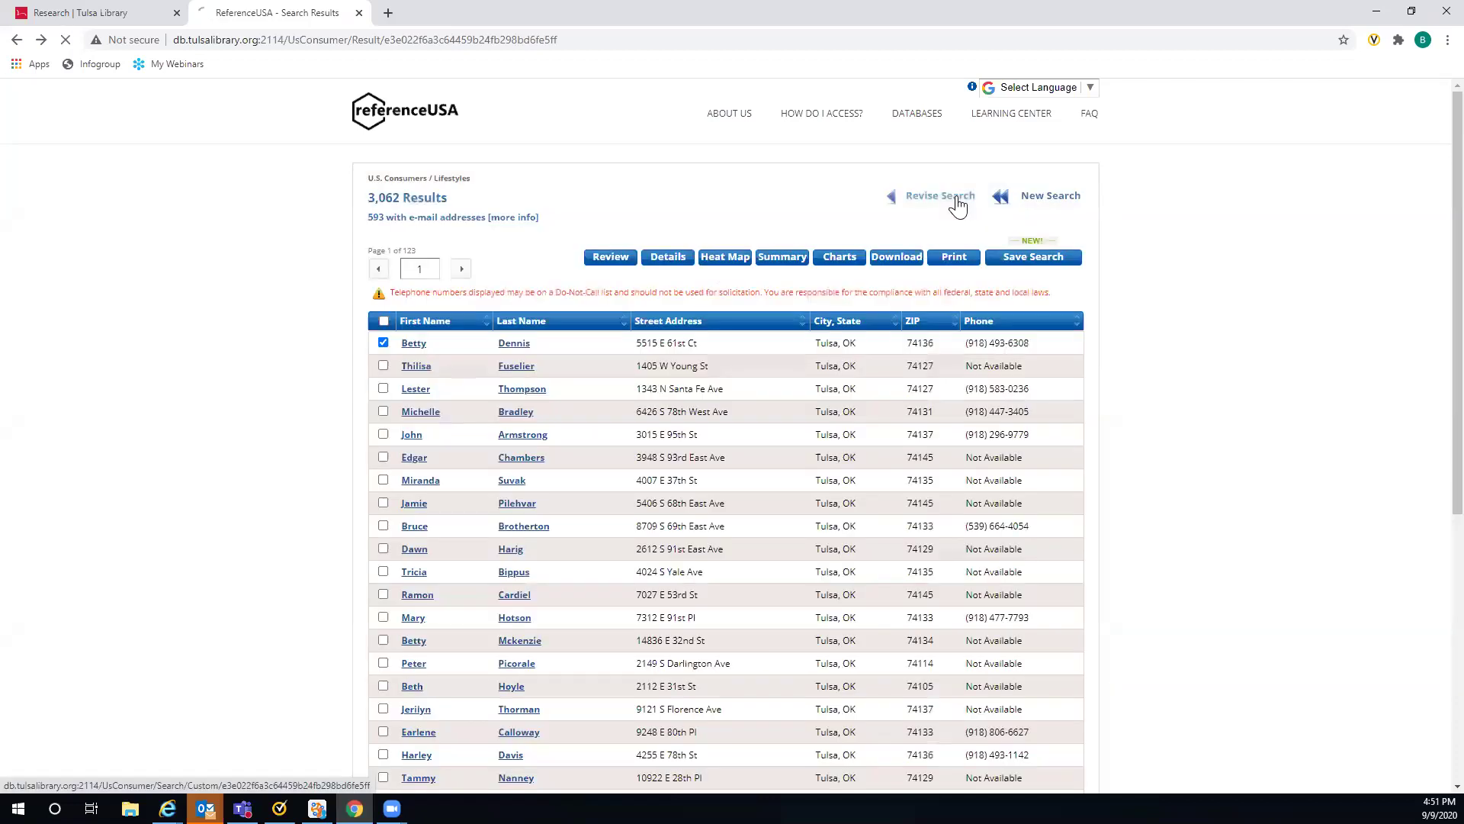
left_click(958, 205)
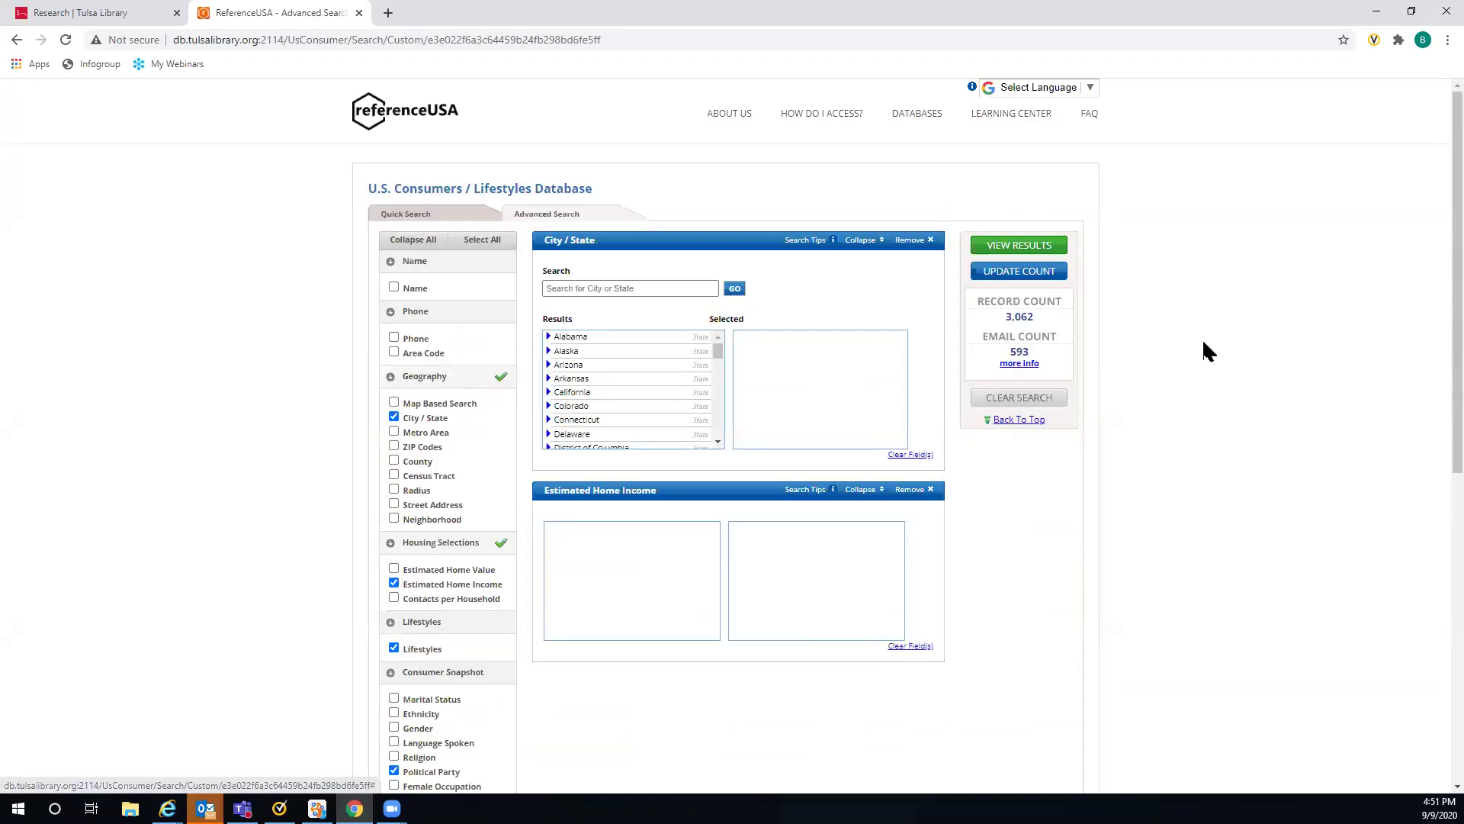
scroll(1202, 337, "down", 2)
scroll(1191, 351, "down", 3)
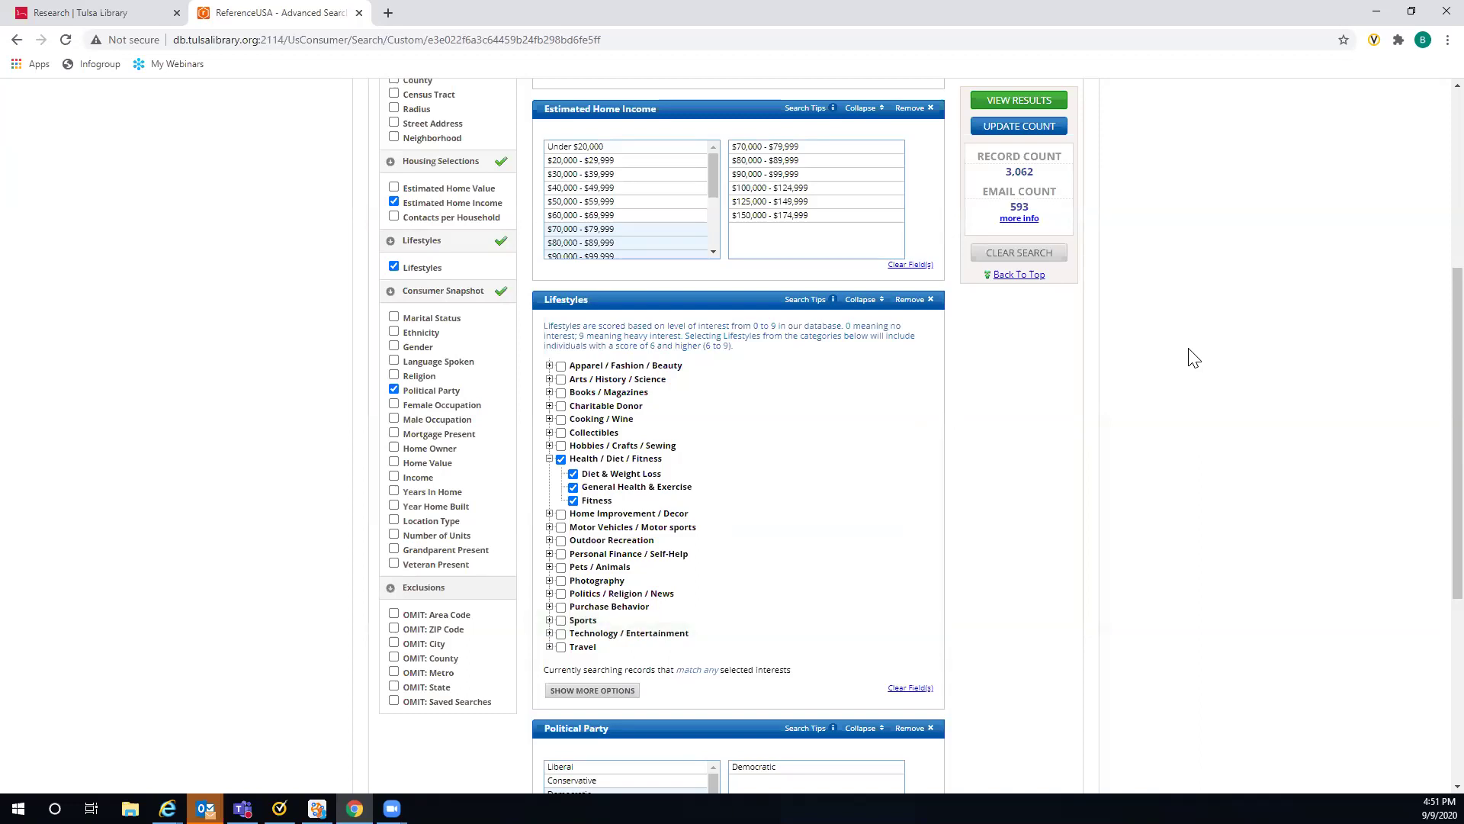
scroll(1102, 299, "up", 2)
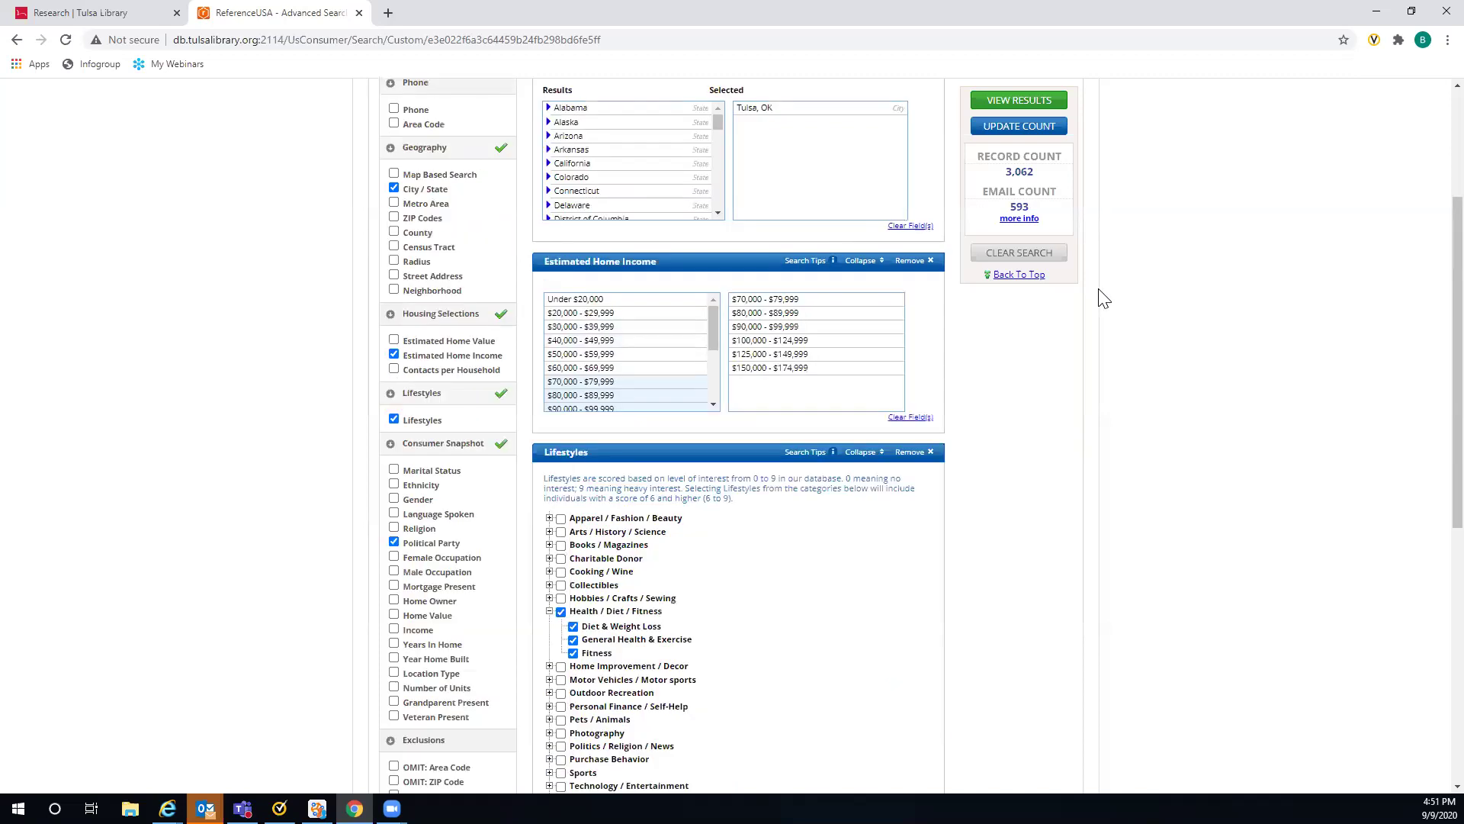
scroll(1115, 298, "up", 1)
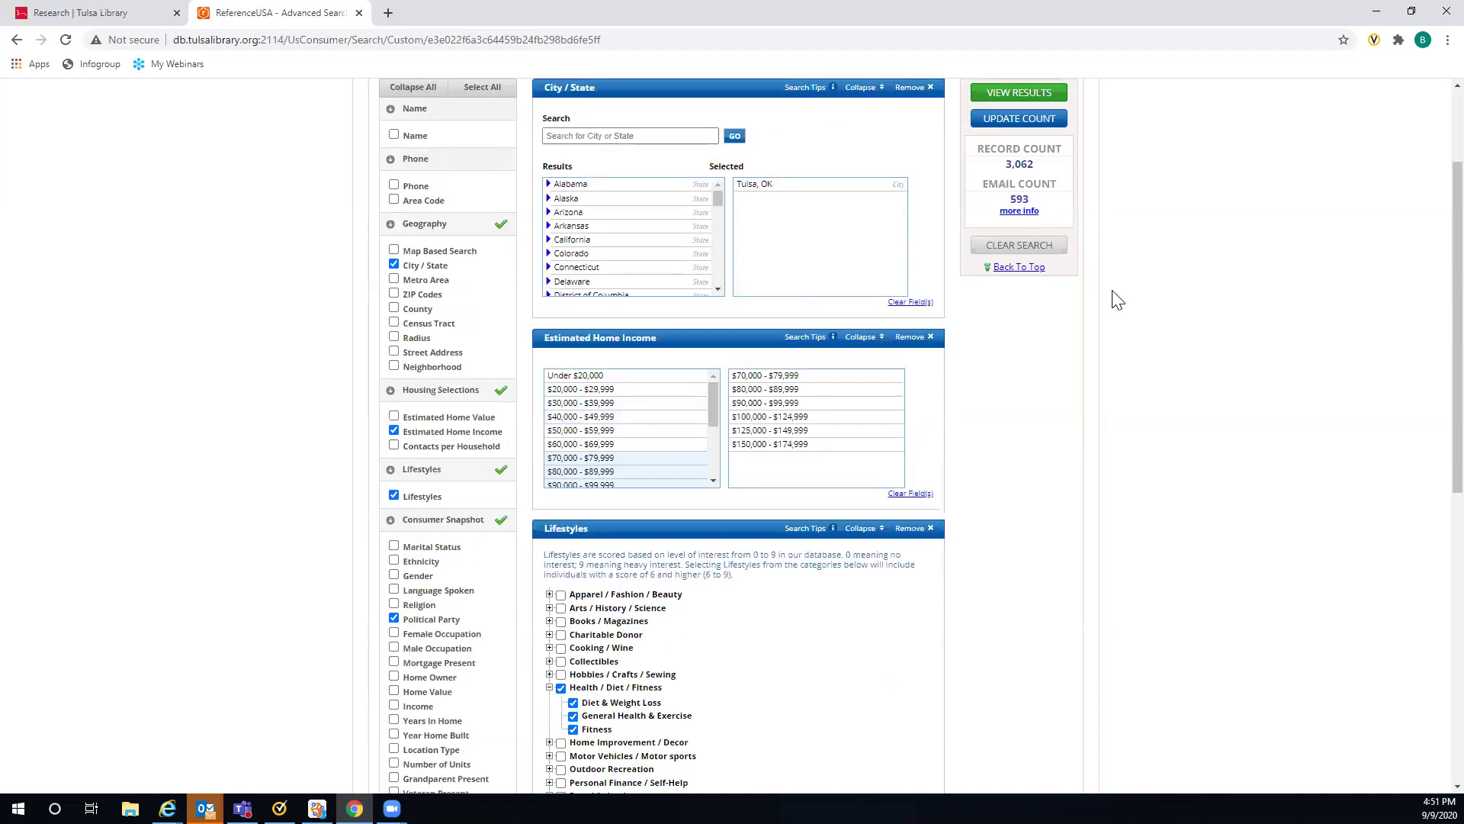
scroll(1117, 298, "down", 1)
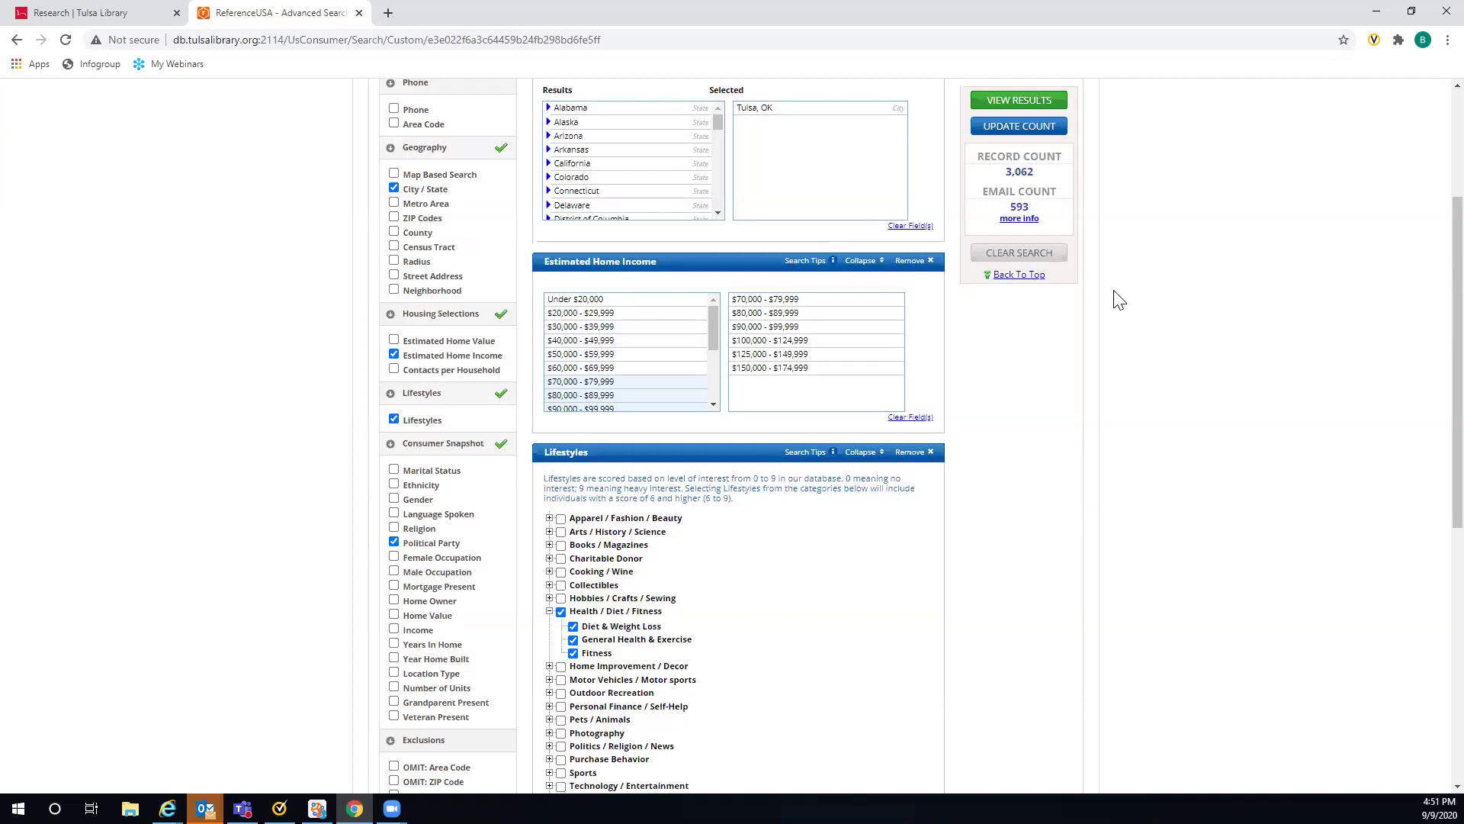
scroll(1116, 298, "down", 1)
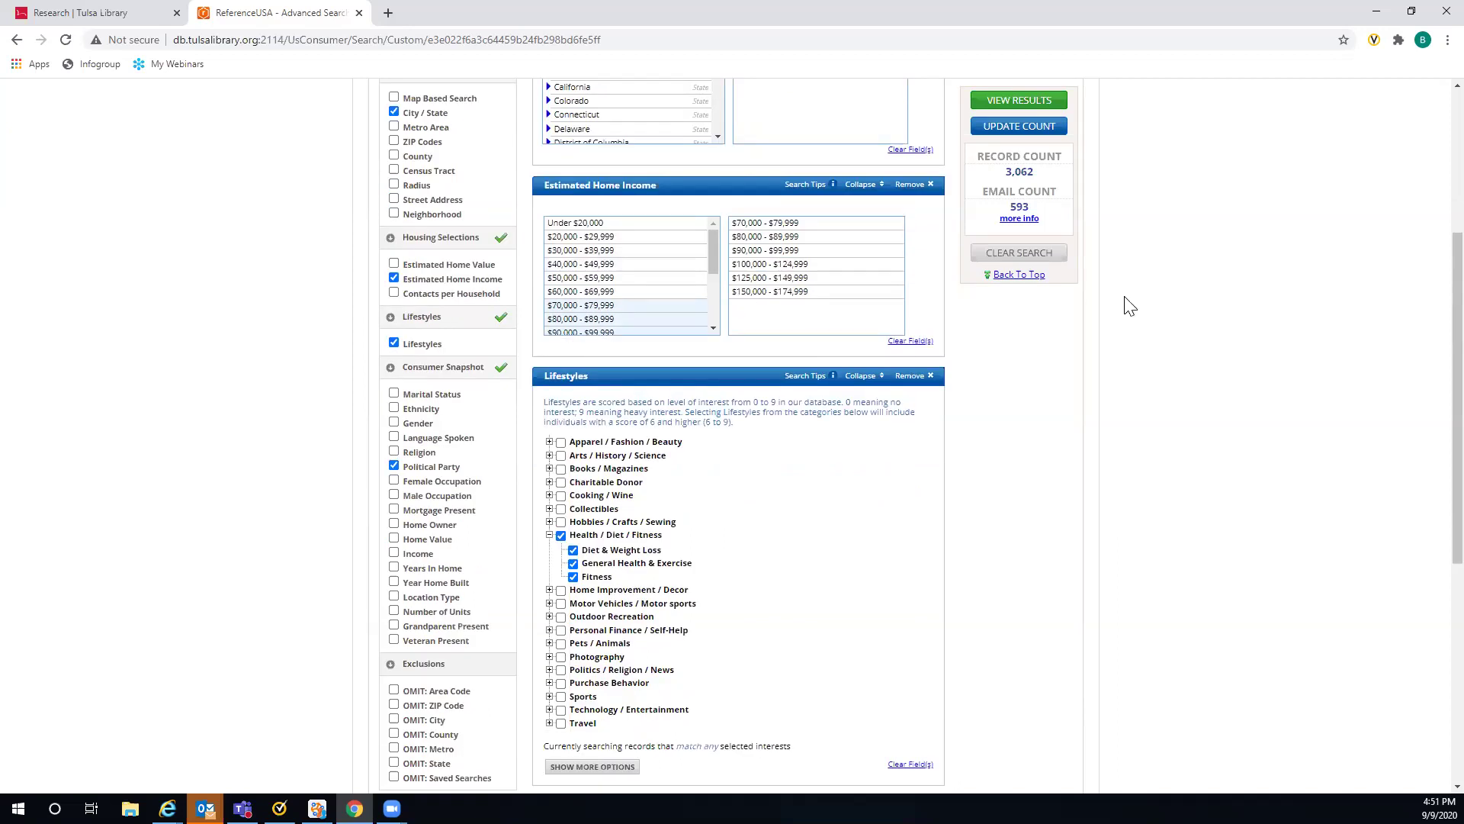
Step: Remove the Estimated Home Income and Political Party criteria from the consumer search
left_click(913, 184)
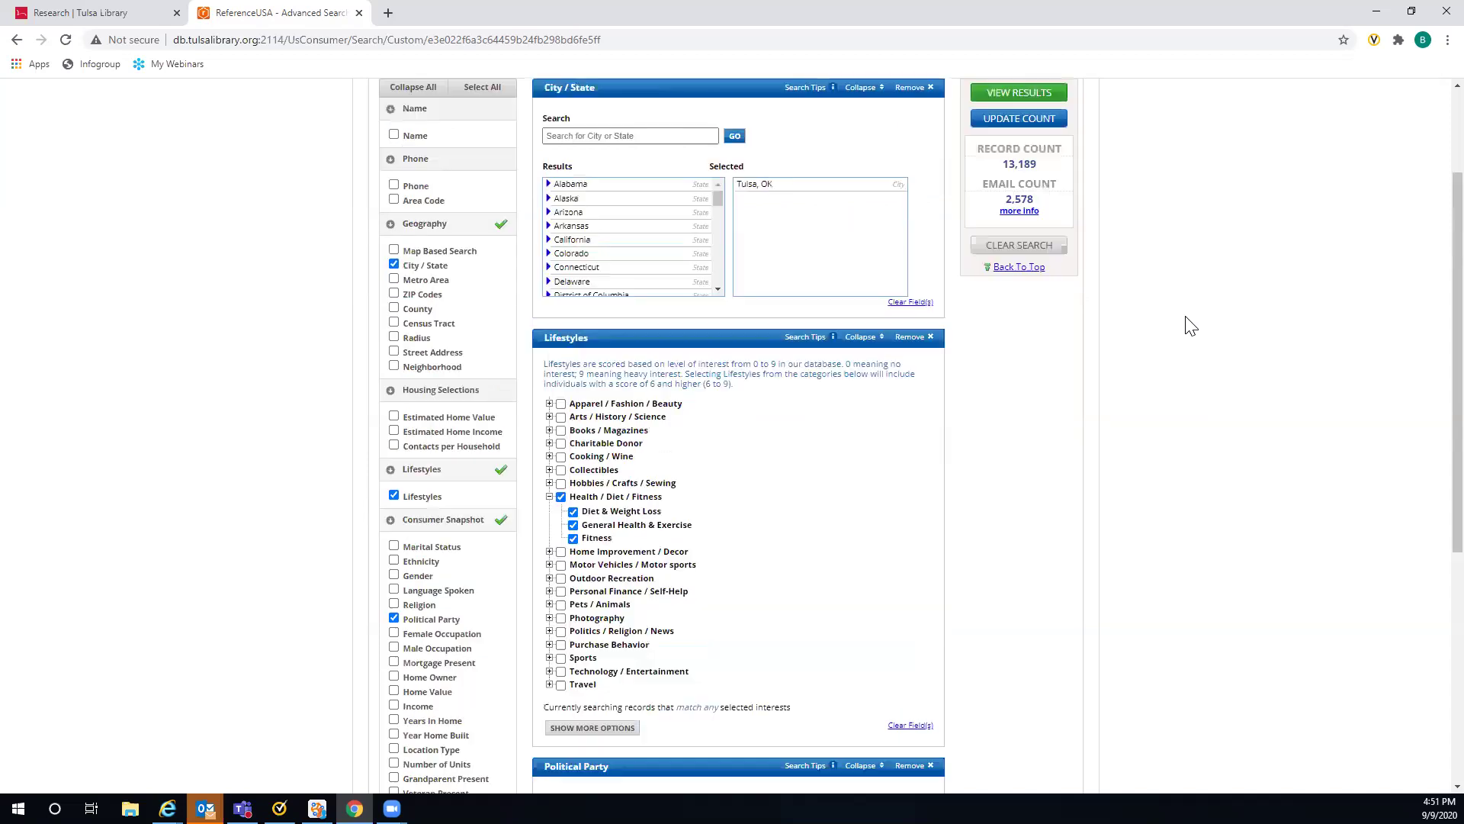
scroll(990, 487, "down", 4)
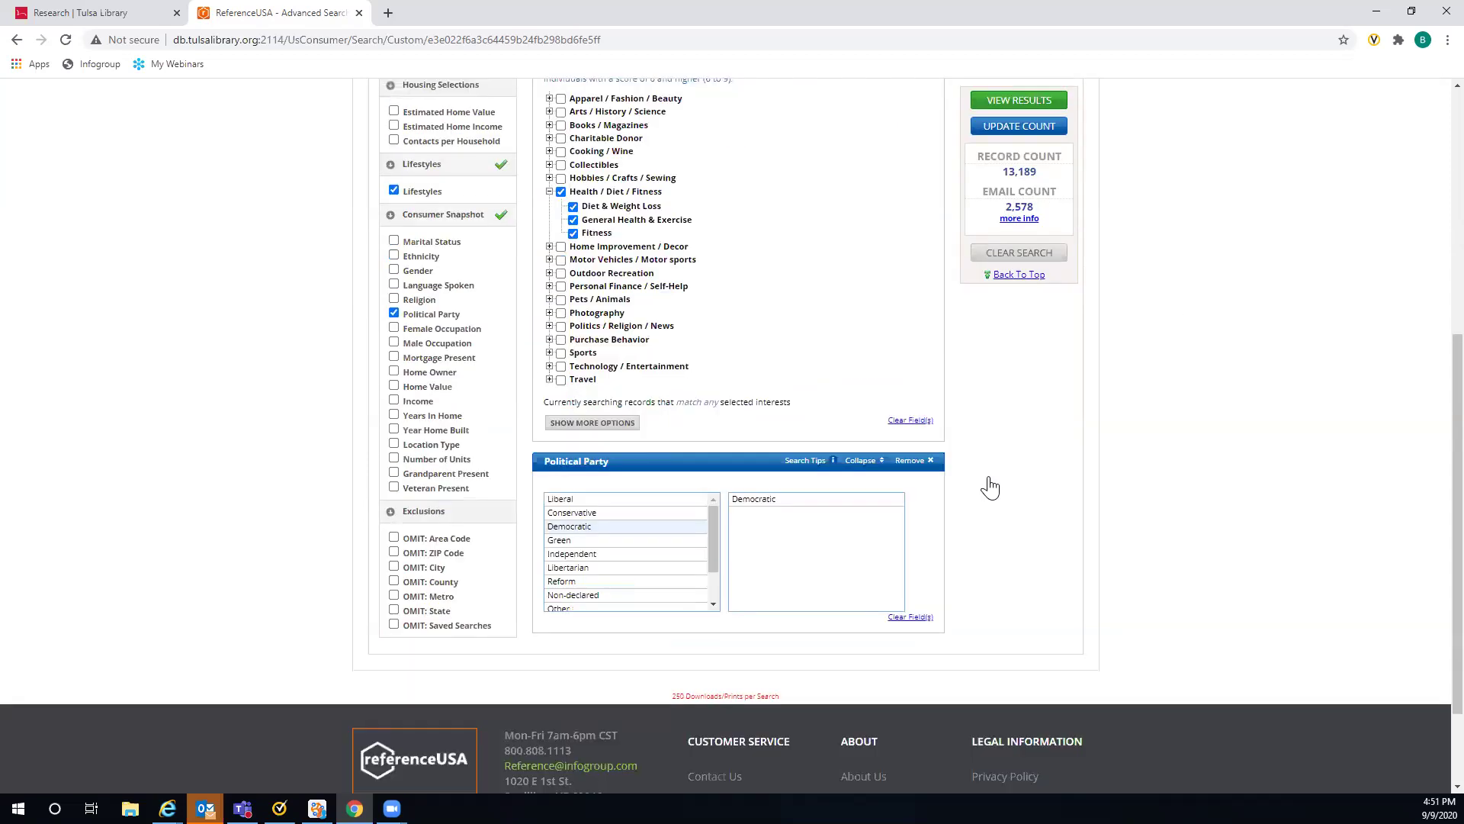
left_click(909, 461)
scroll(944, 392, "up", 5)
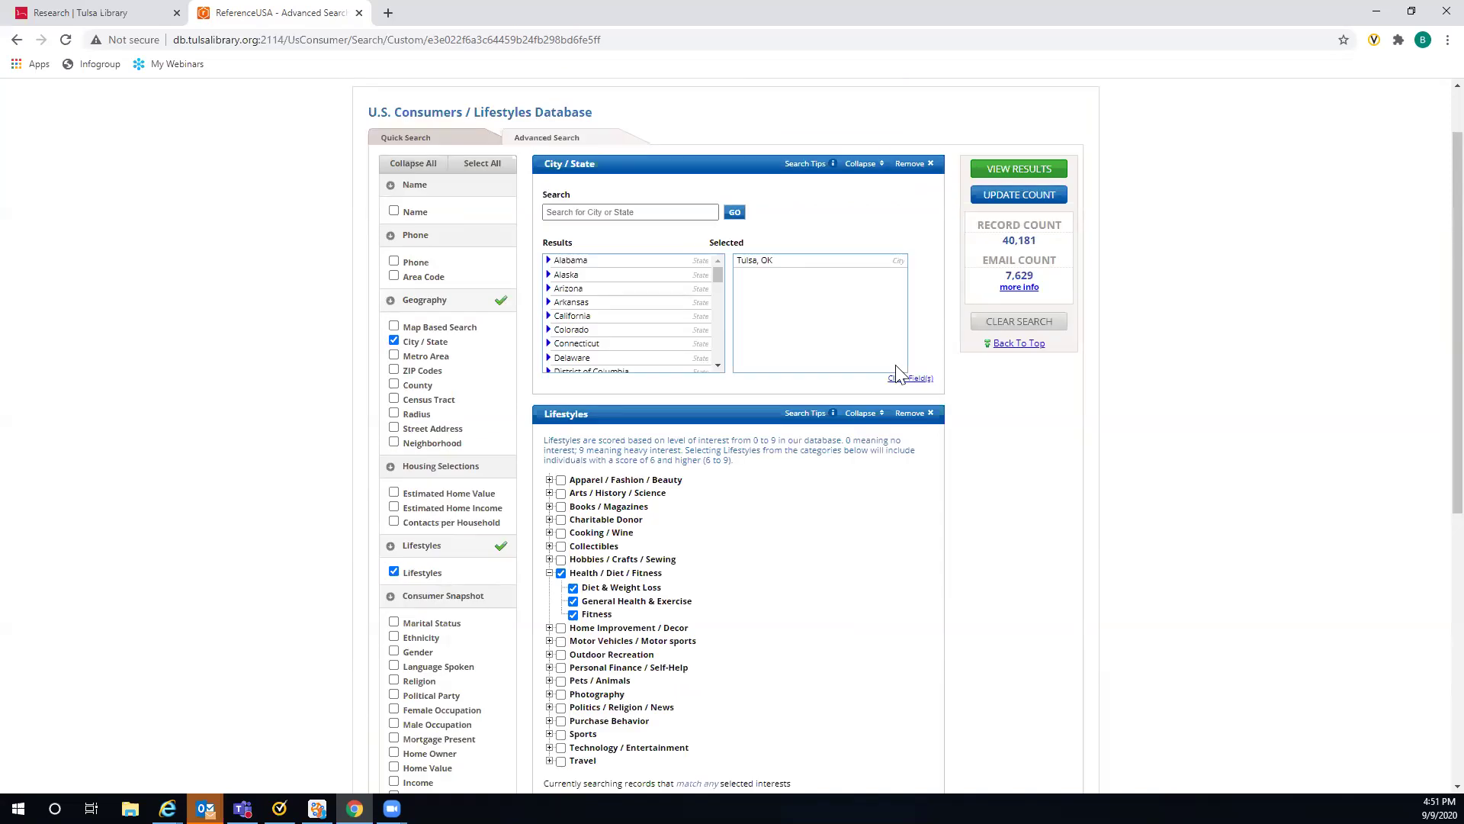
Step: Clear the Health / Diet / Fitness lifestyle selection and collapse its category
scroll(899, 378, "down", 2)
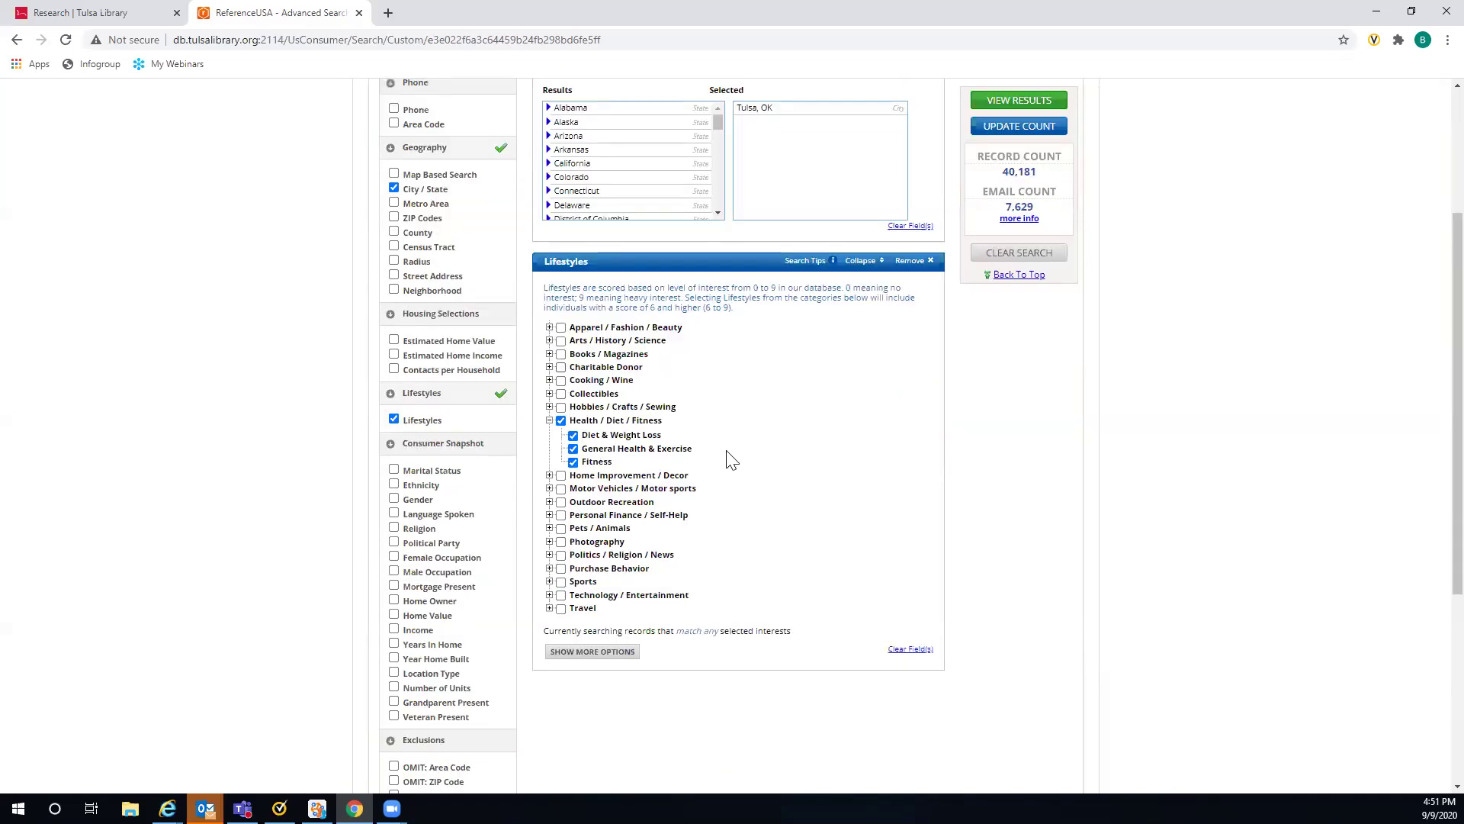
left_click(561, 420)
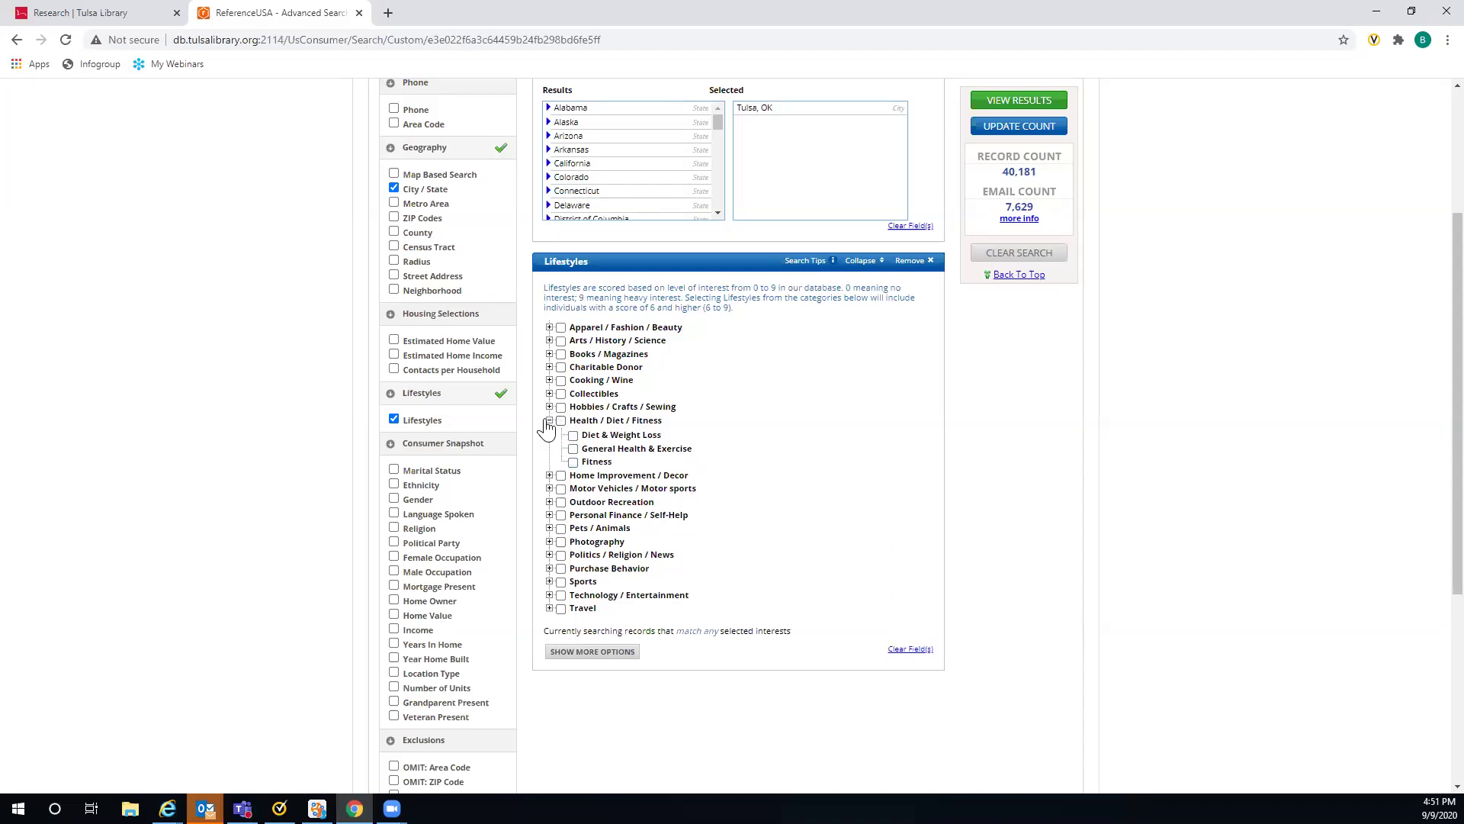
left_click(549, 420)
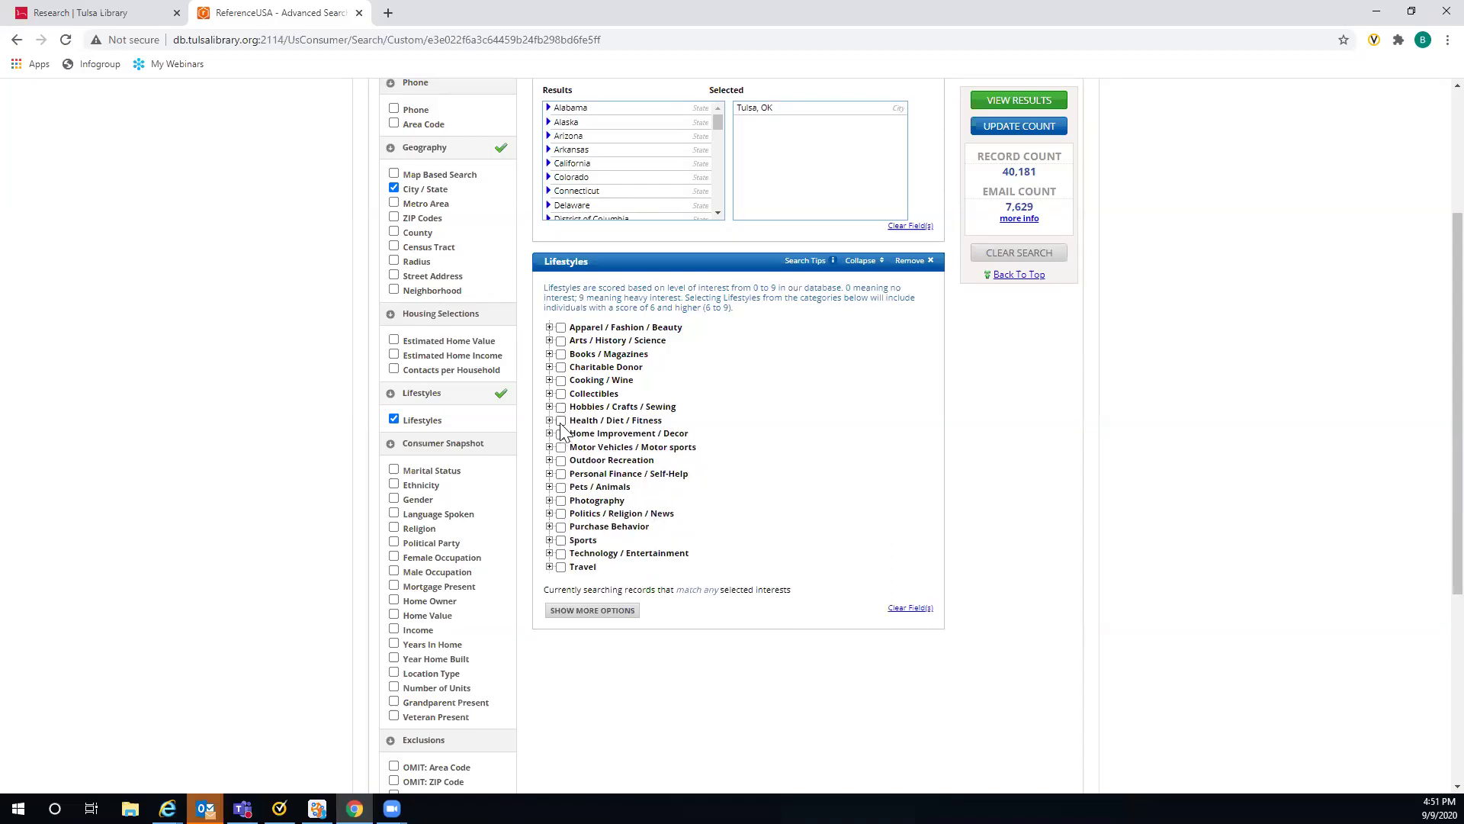
Step: Select the Charitable Donor lifestyle and only Dogs under Pets / Animals, and update the record count
left_click(562, 368)
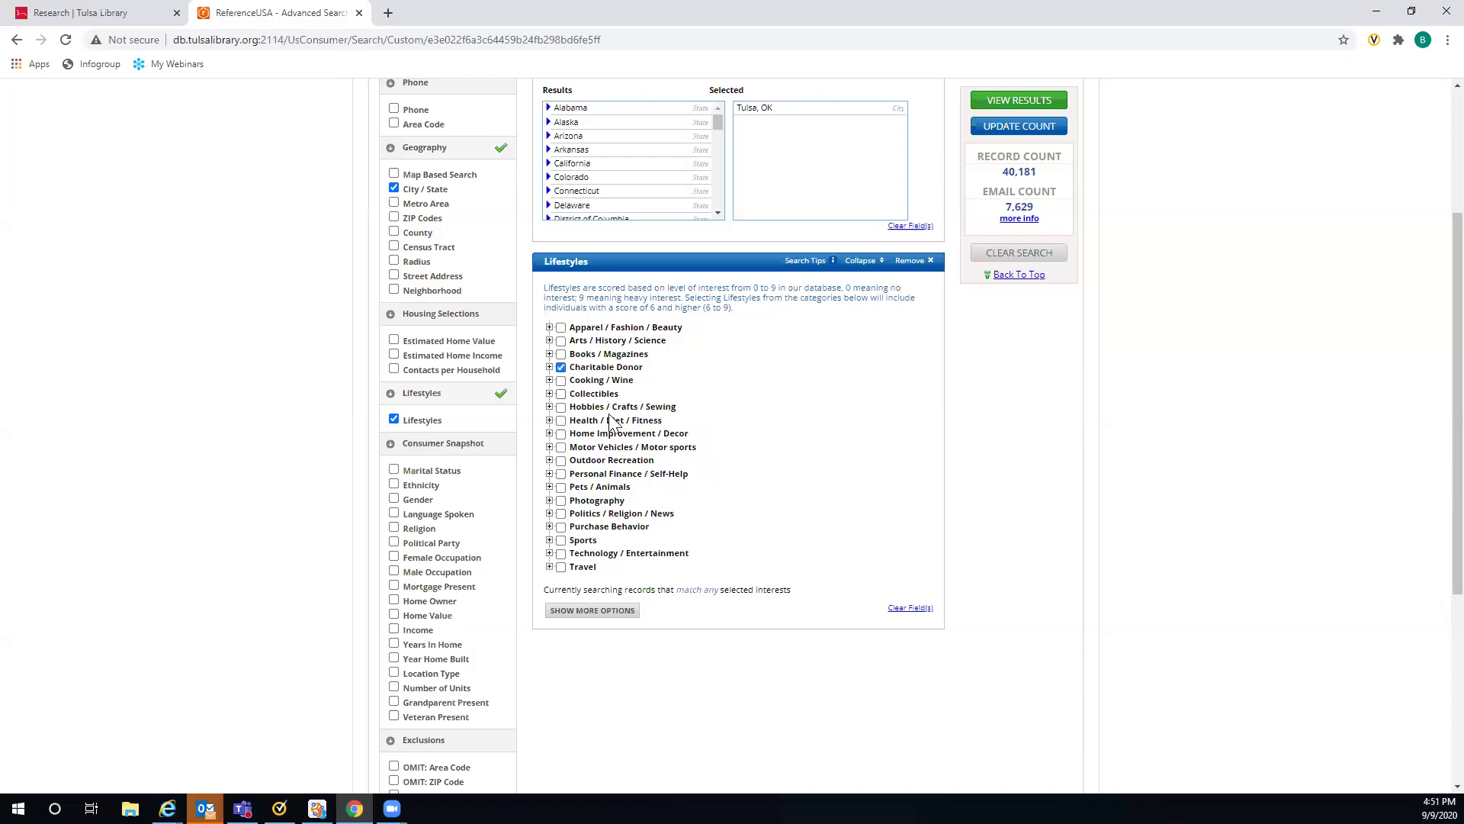
left_click(561, 488)
left_click(549, 488)
left_click(573, 515)
left_click(573, 502)
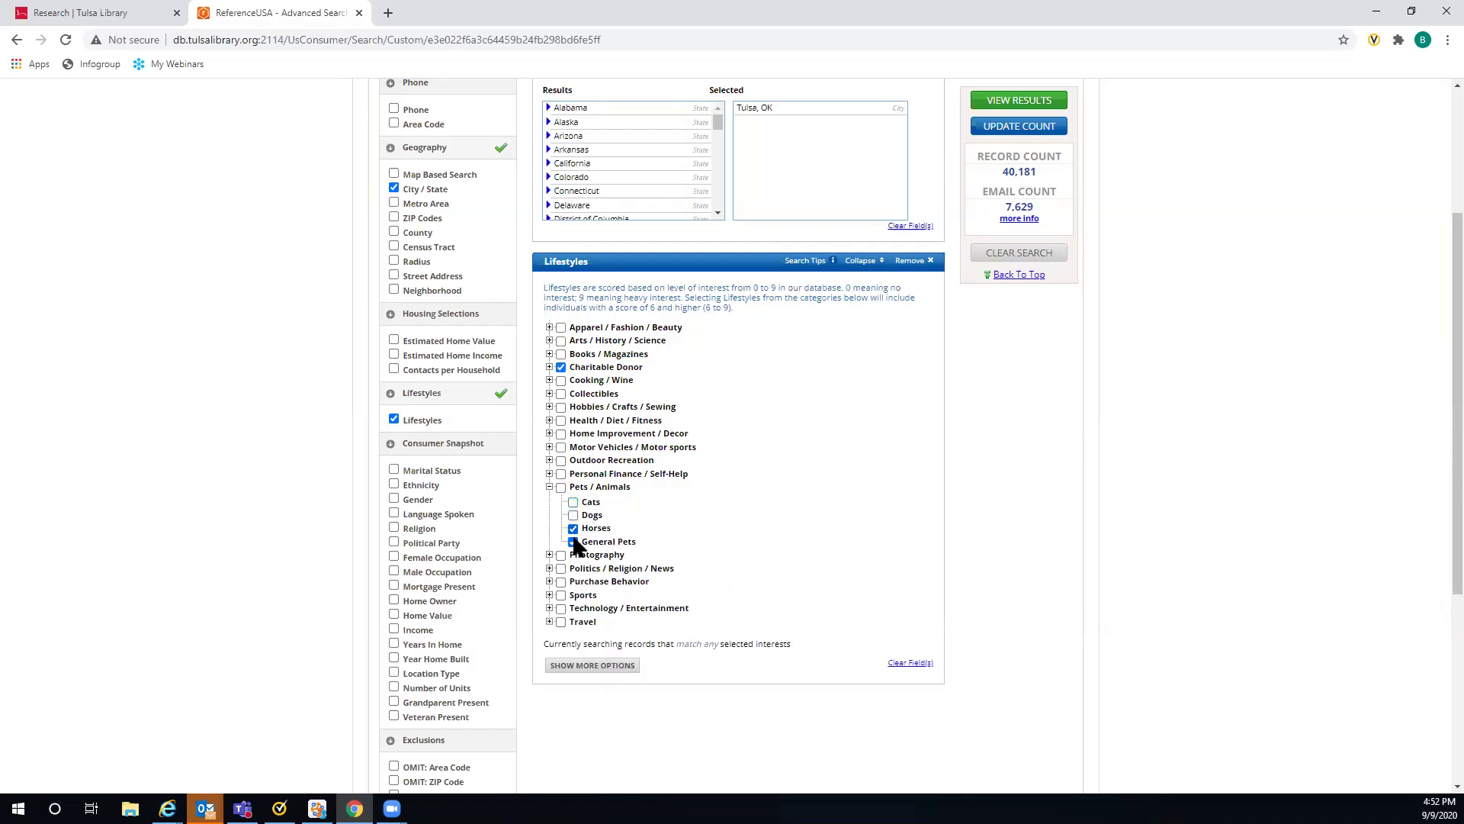
left_click(572, 541)
left_click(574, 529)
left_click(574, 516)
left_click(1015, 131)
Step: Restrict the lifestyle search to records that match all selected interests, and update the record count
scroll(1108, 443, "down", 3)
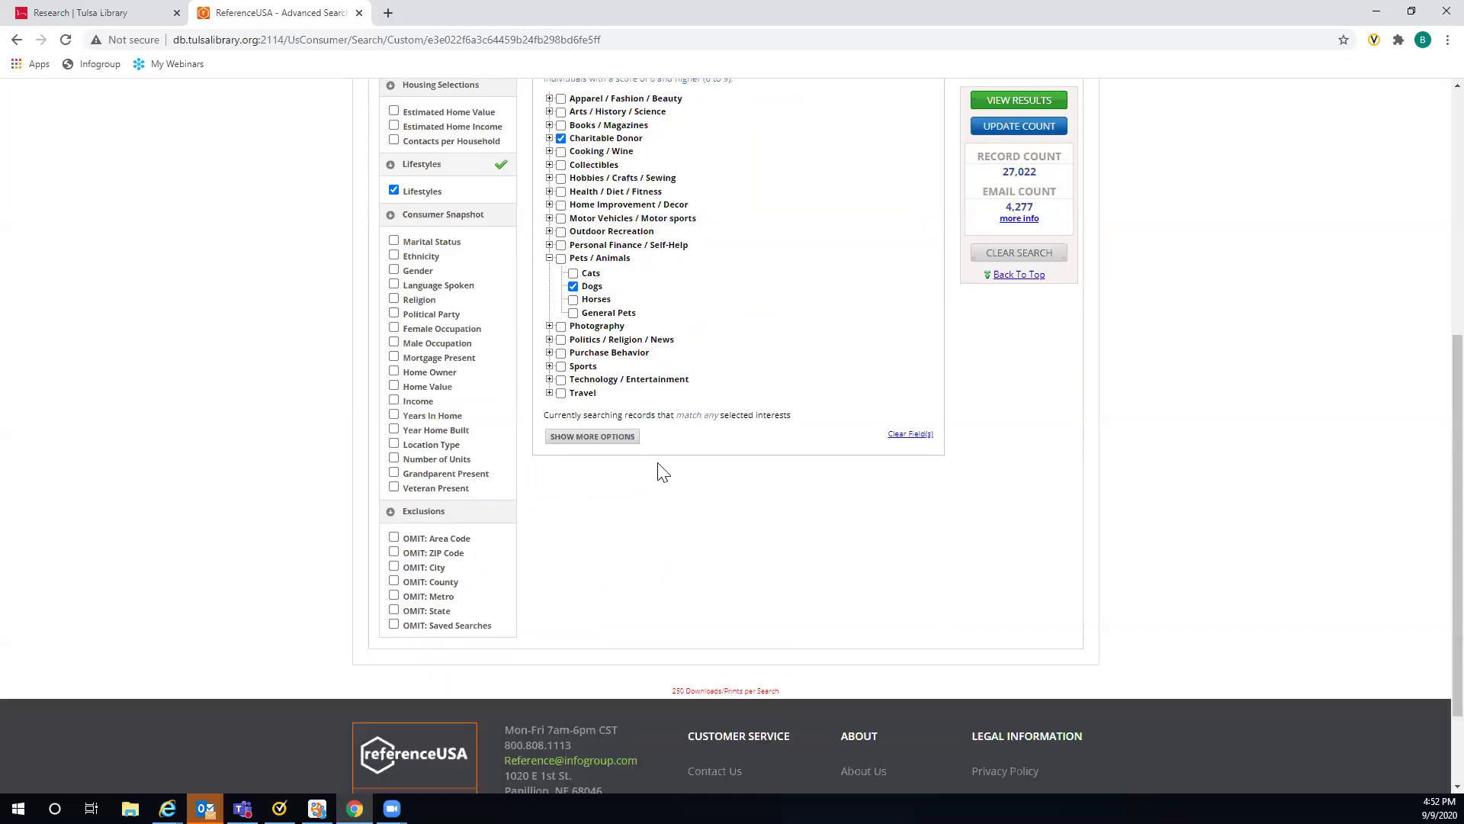
left_click(591, 438)
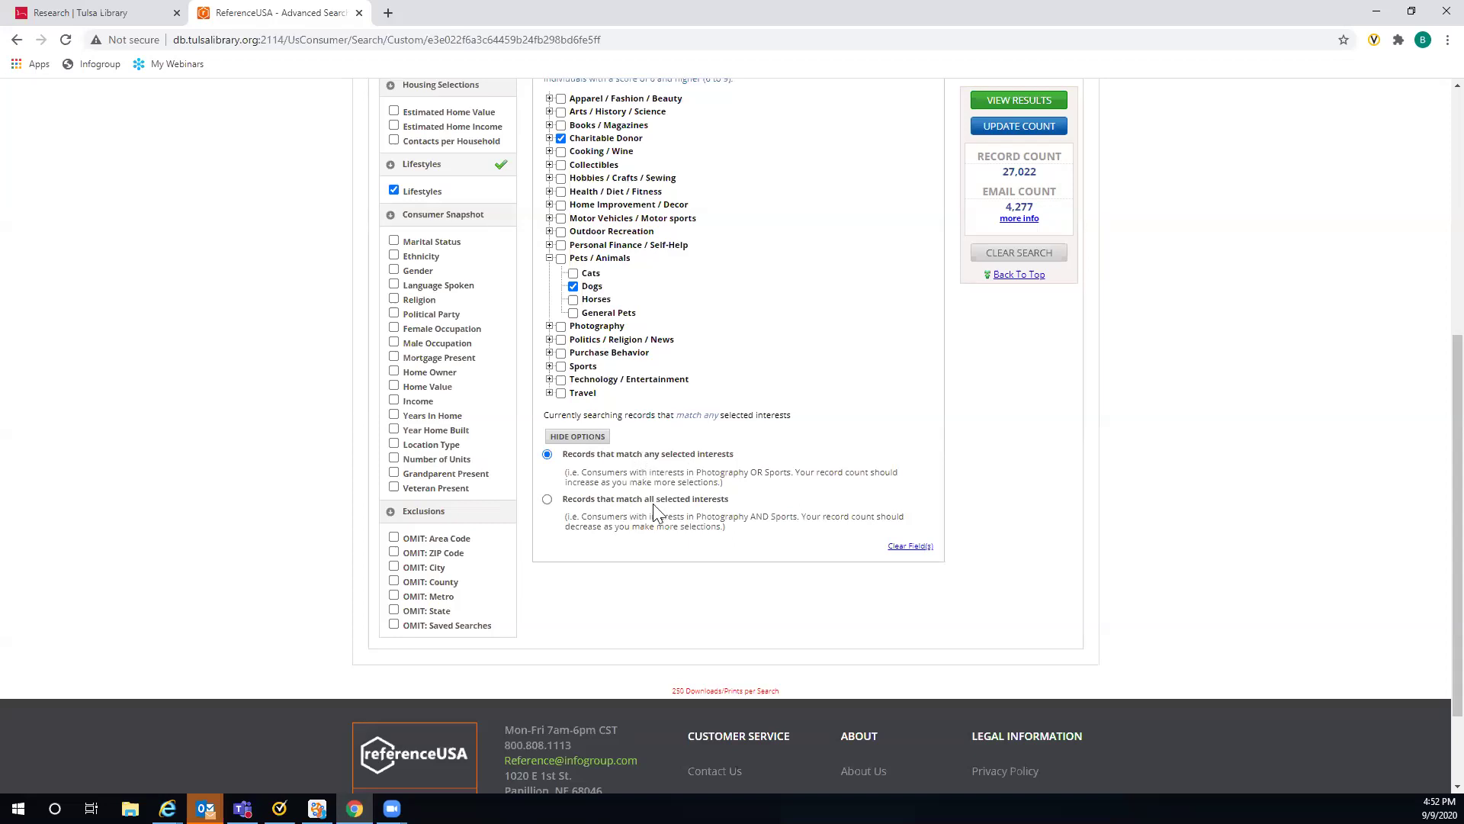
left_click(546, 498)
left_click(1016, 128)
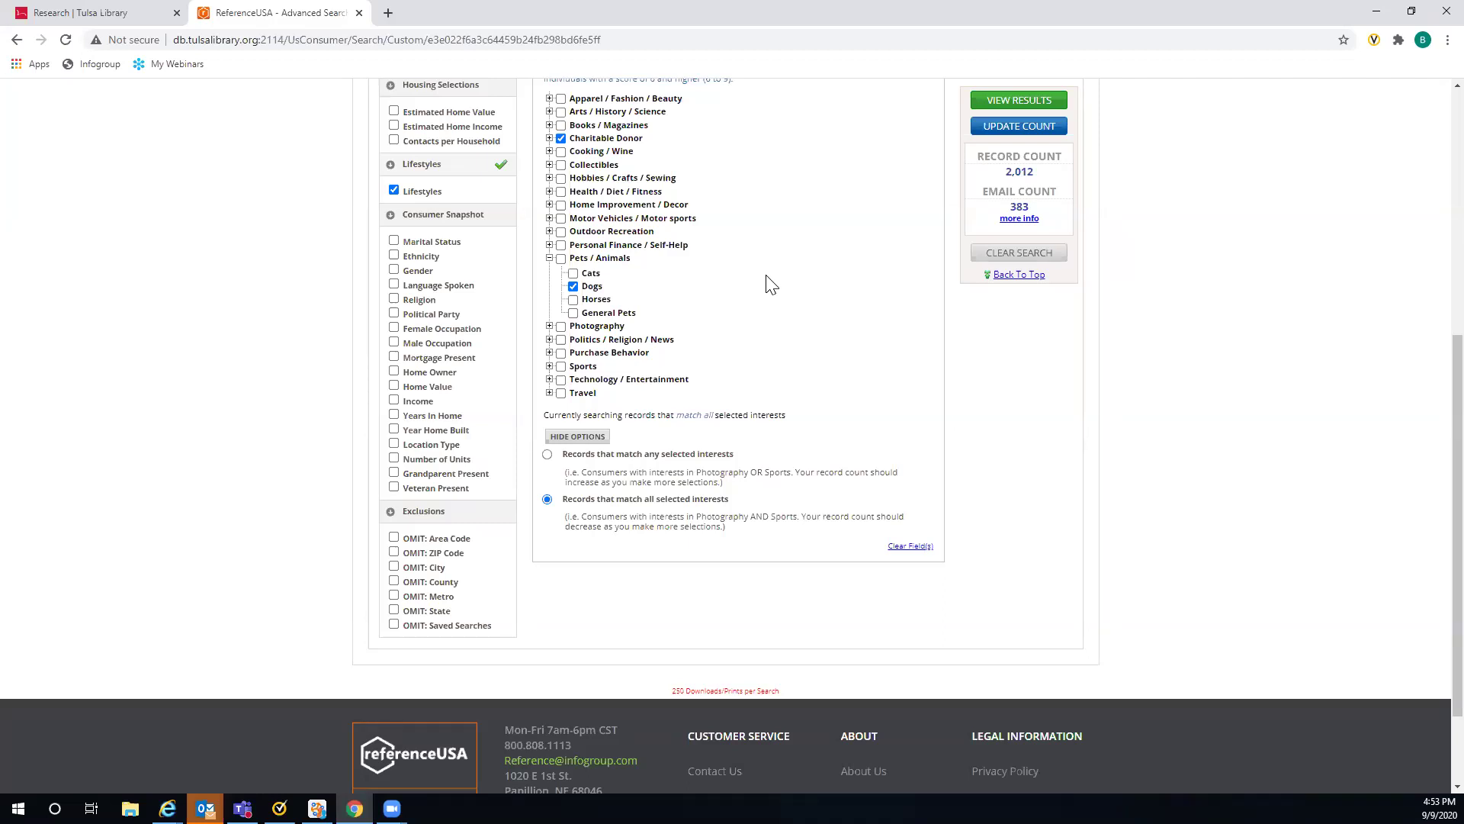
Step: Return to the list of available databases and open the advanced search of U.S. New Movers / Homeowners
scroll(769, 284, "up", 1)
scroll(769, 283, "up", 2)
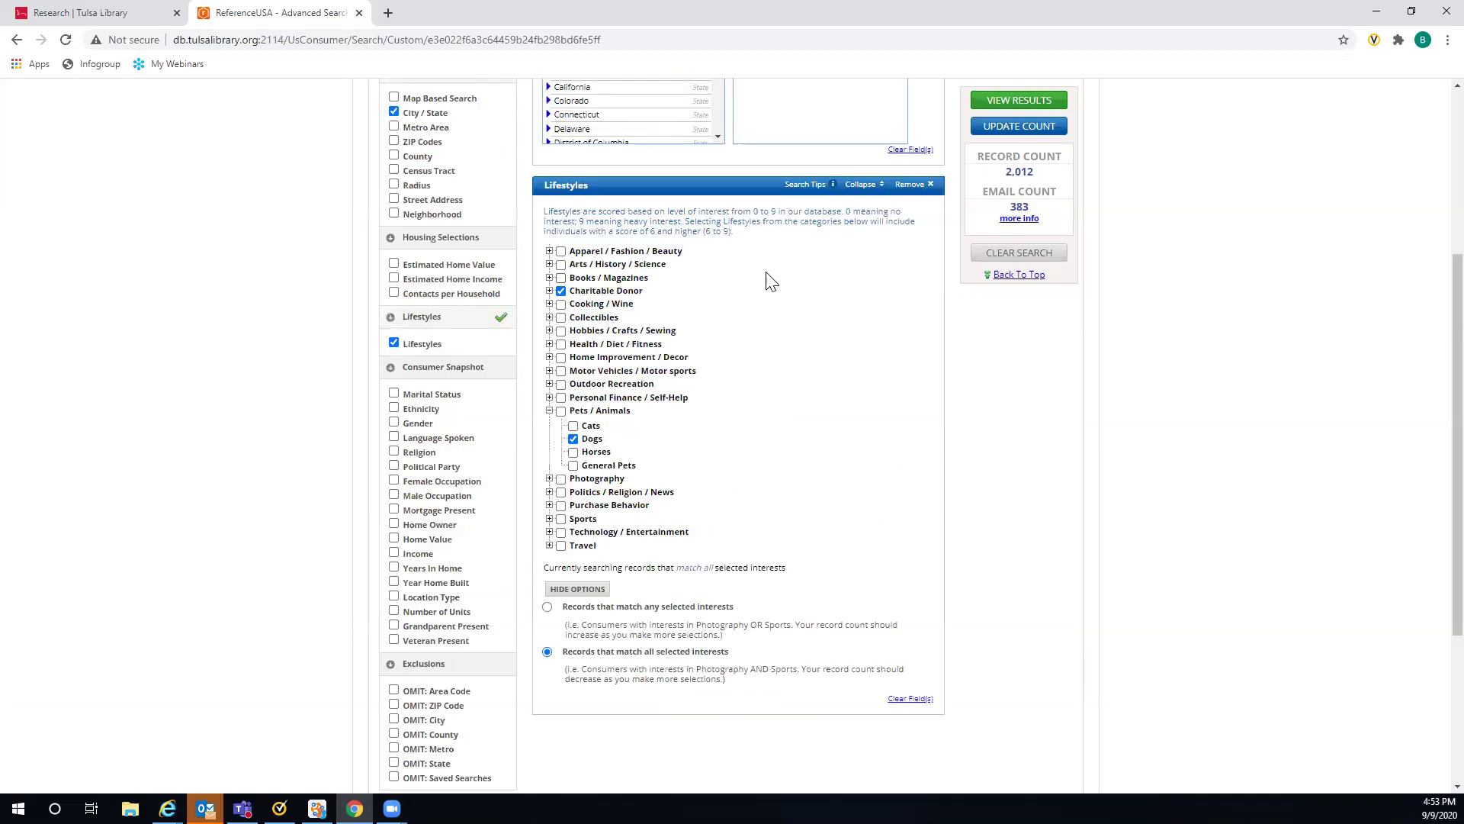
scroll(762, 267, "up", 4)
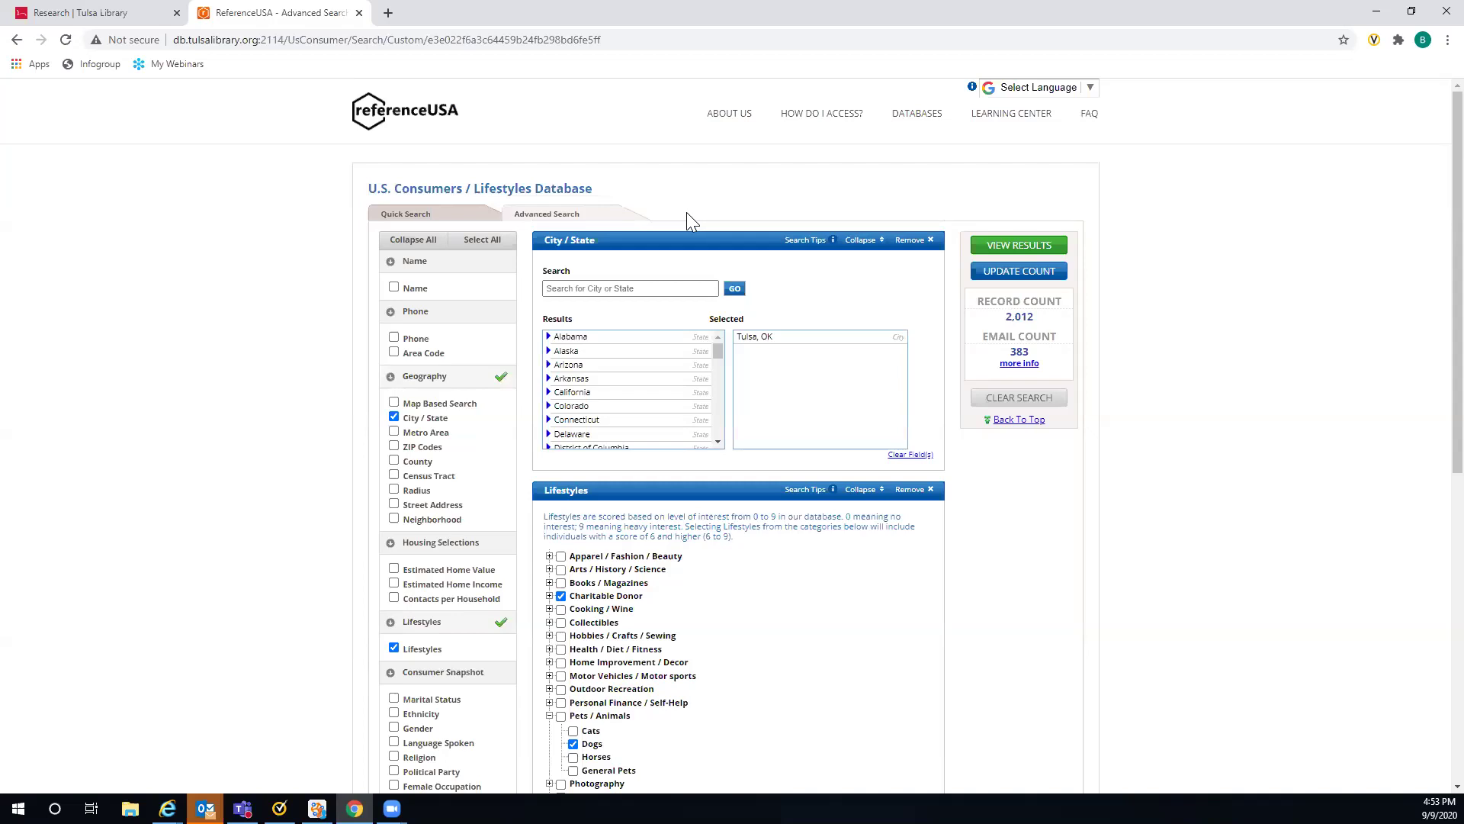
scroll(684, 371, "down", 2)
scroll(695, 538, "down", 3)
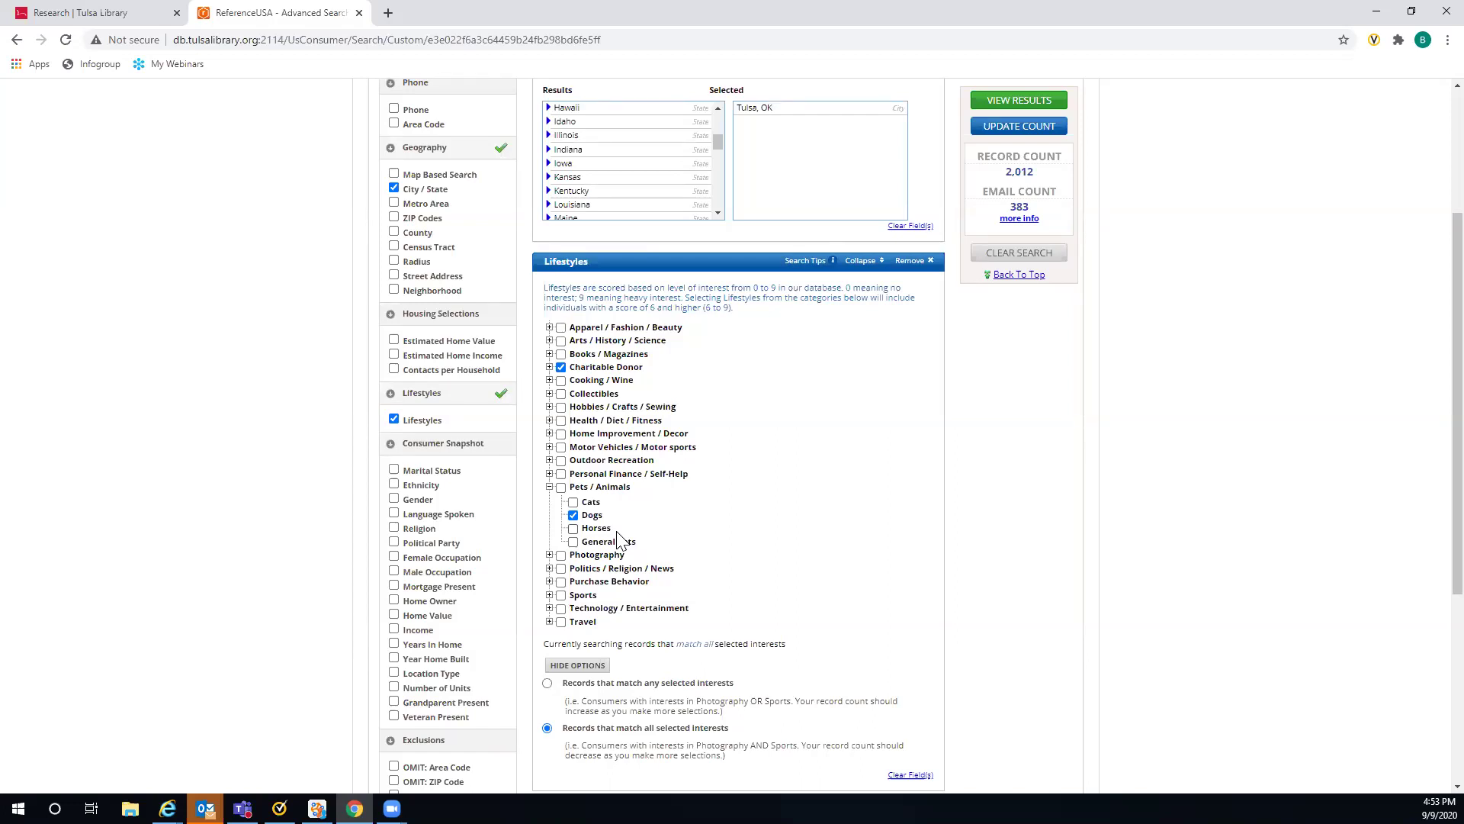
scroll(634, 516, "up", 3)
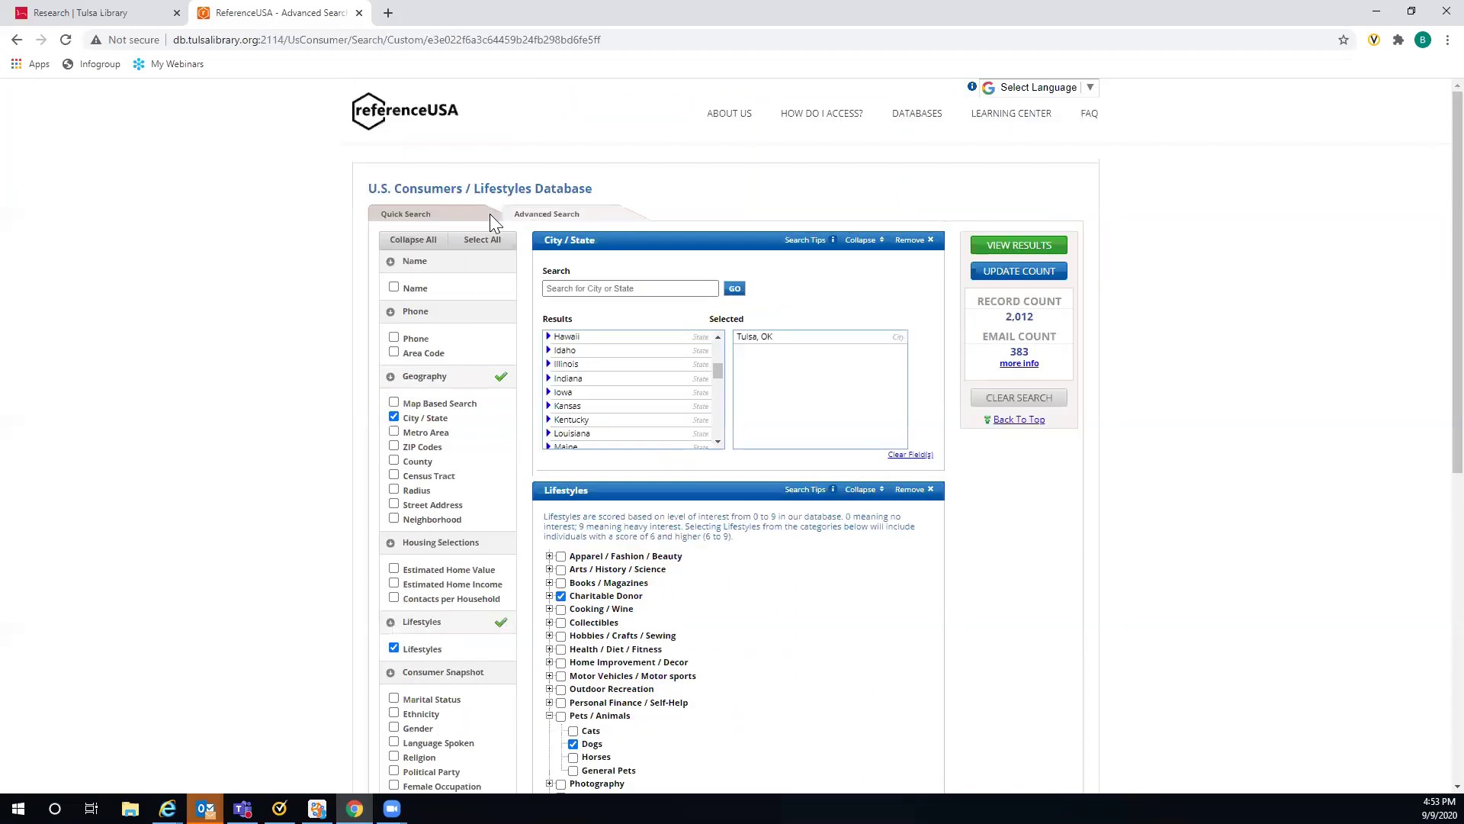
left_click(420, 115)
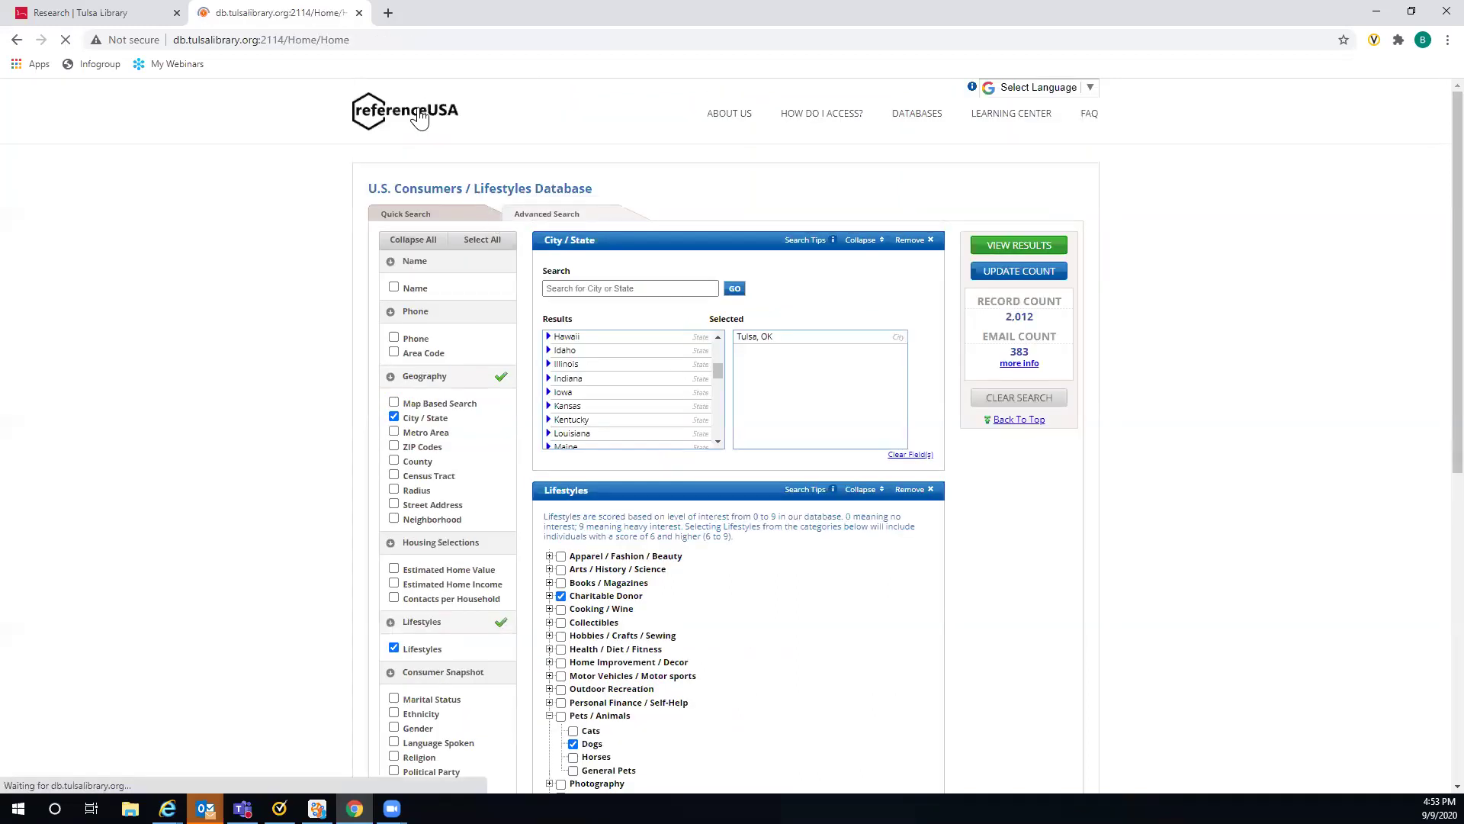
scroll(583, 549, "down", 2)
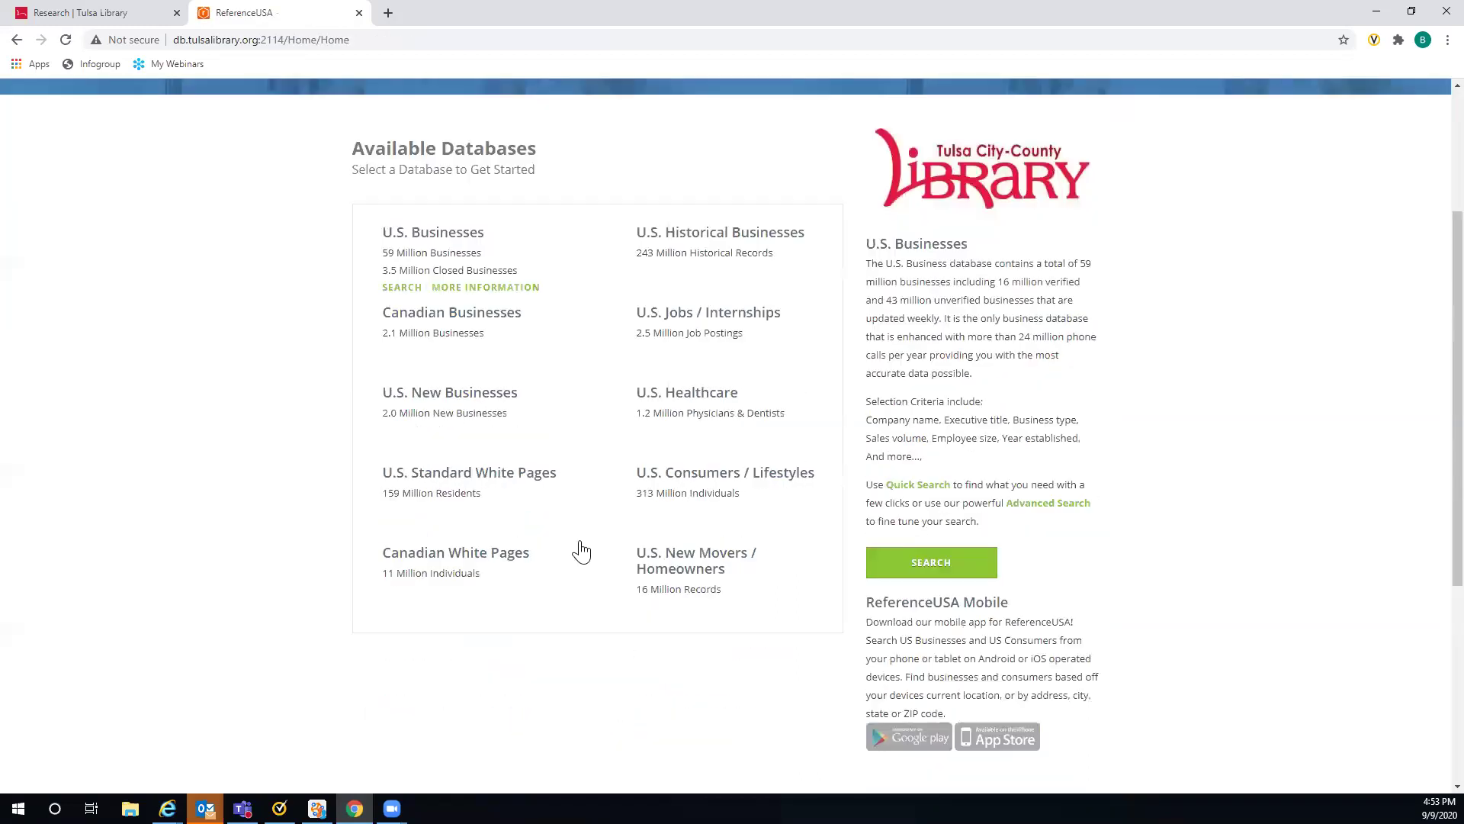
left_click(680, 574)
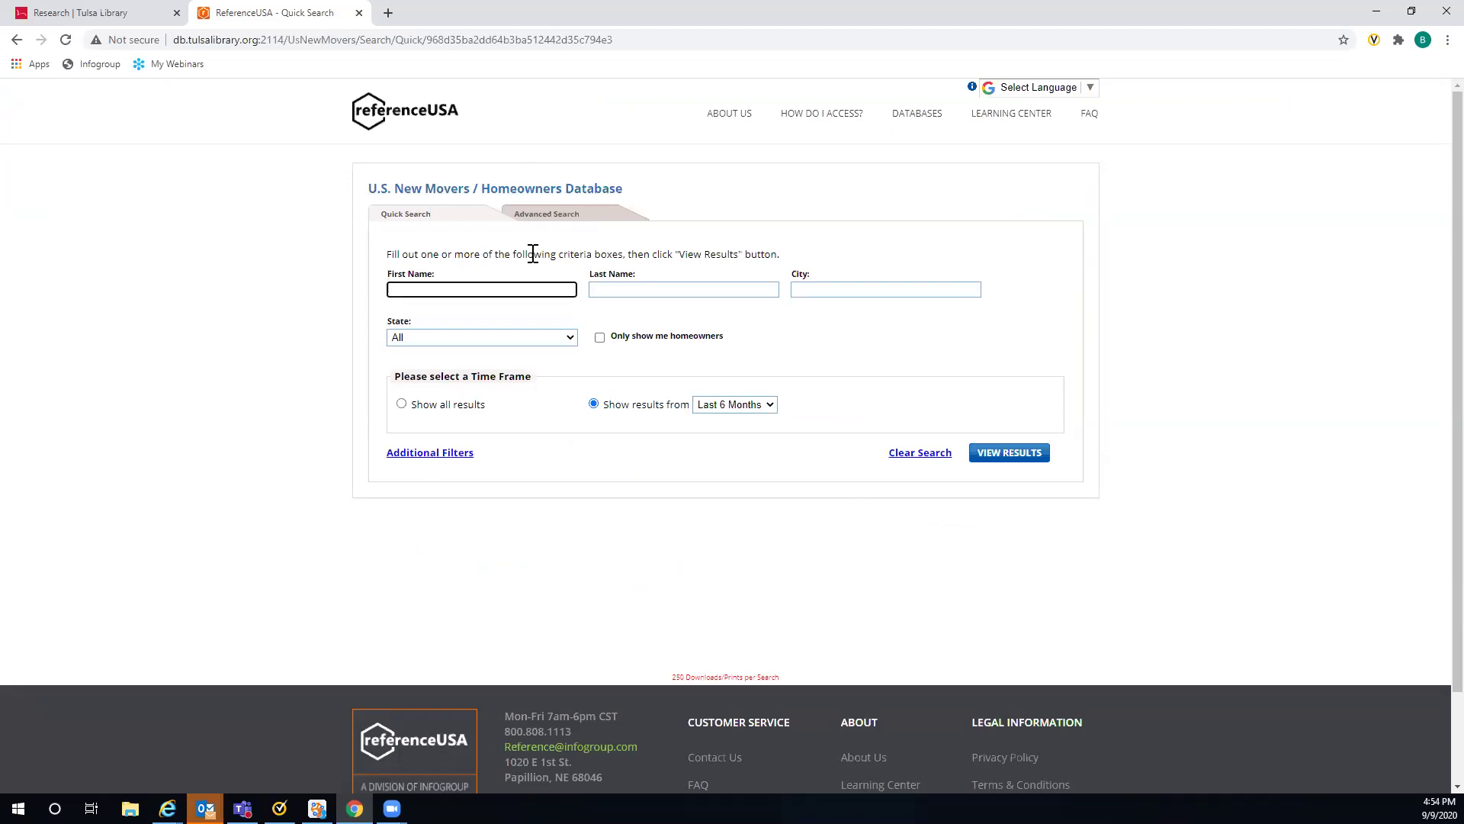
left_click(531, 219)
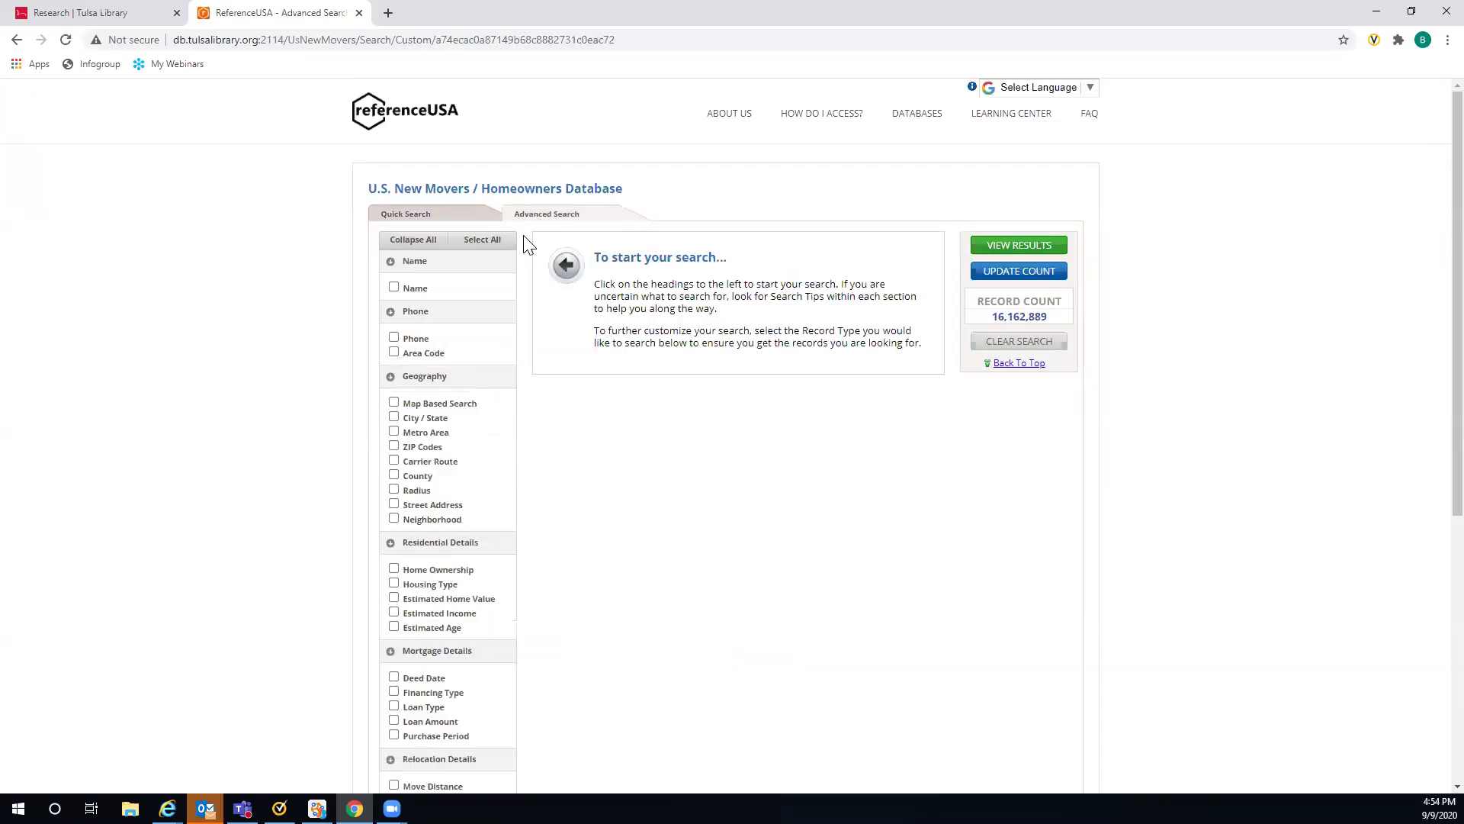
Step: Add a City / State criterion, search for Tulsa, and select Tulsa, OK
scroll(527, 244, "down", 4)
scroll(520, 271, "up", 1)
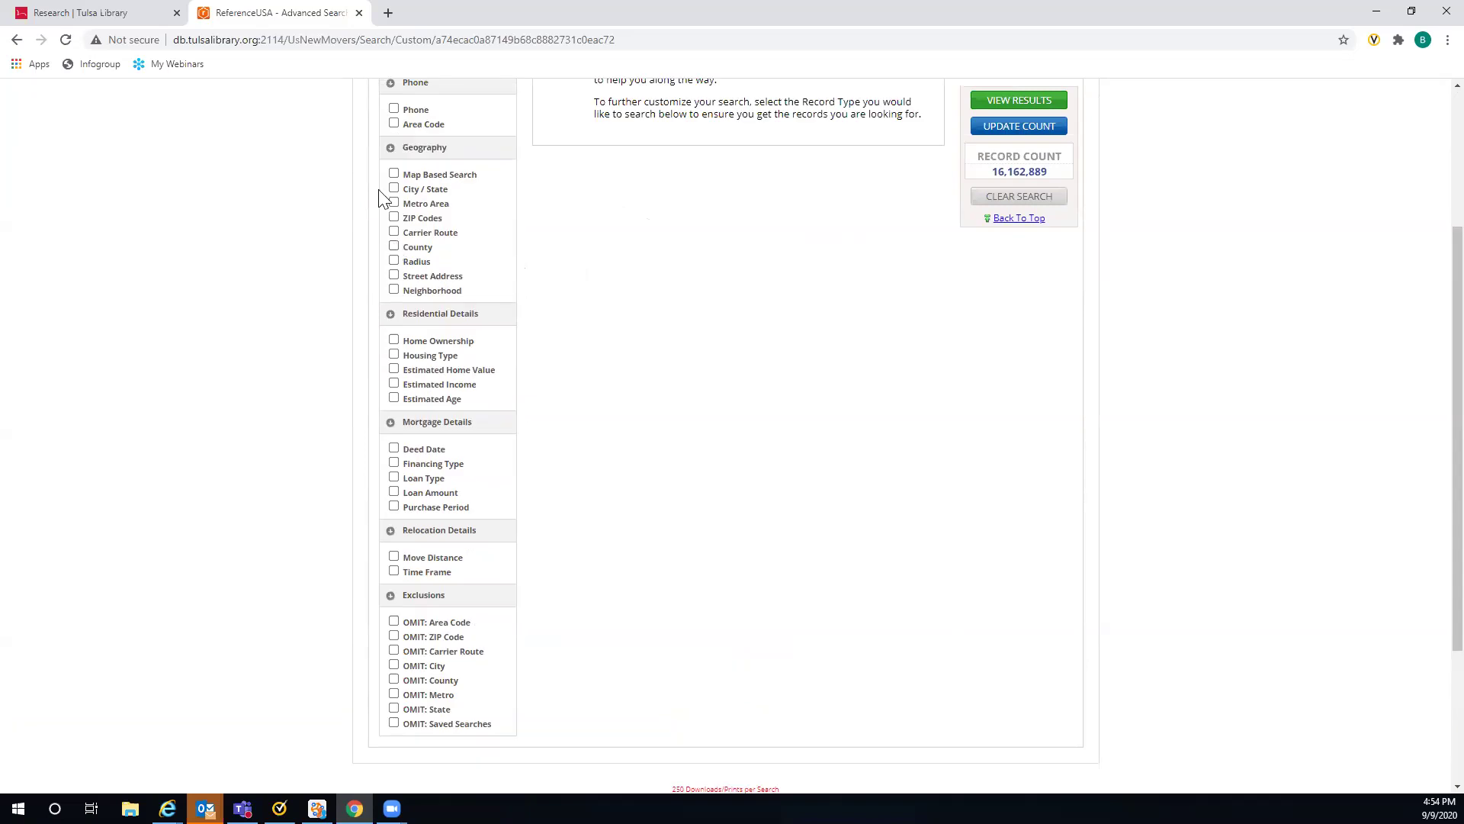
left_click(394, 188)
scroll(588, 216, "up", 2)
left_click(583, 212)
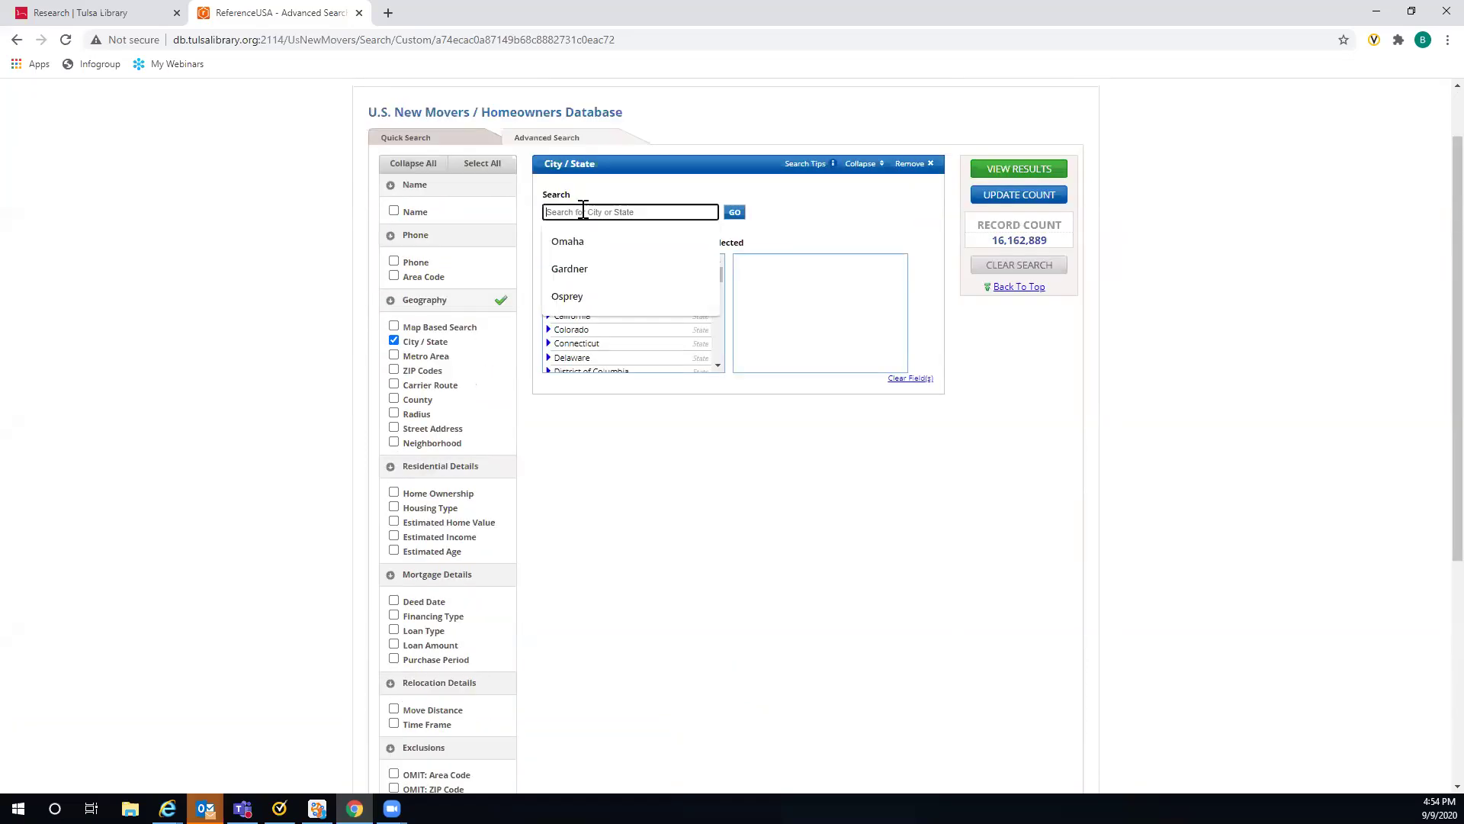
type("Tulsa")
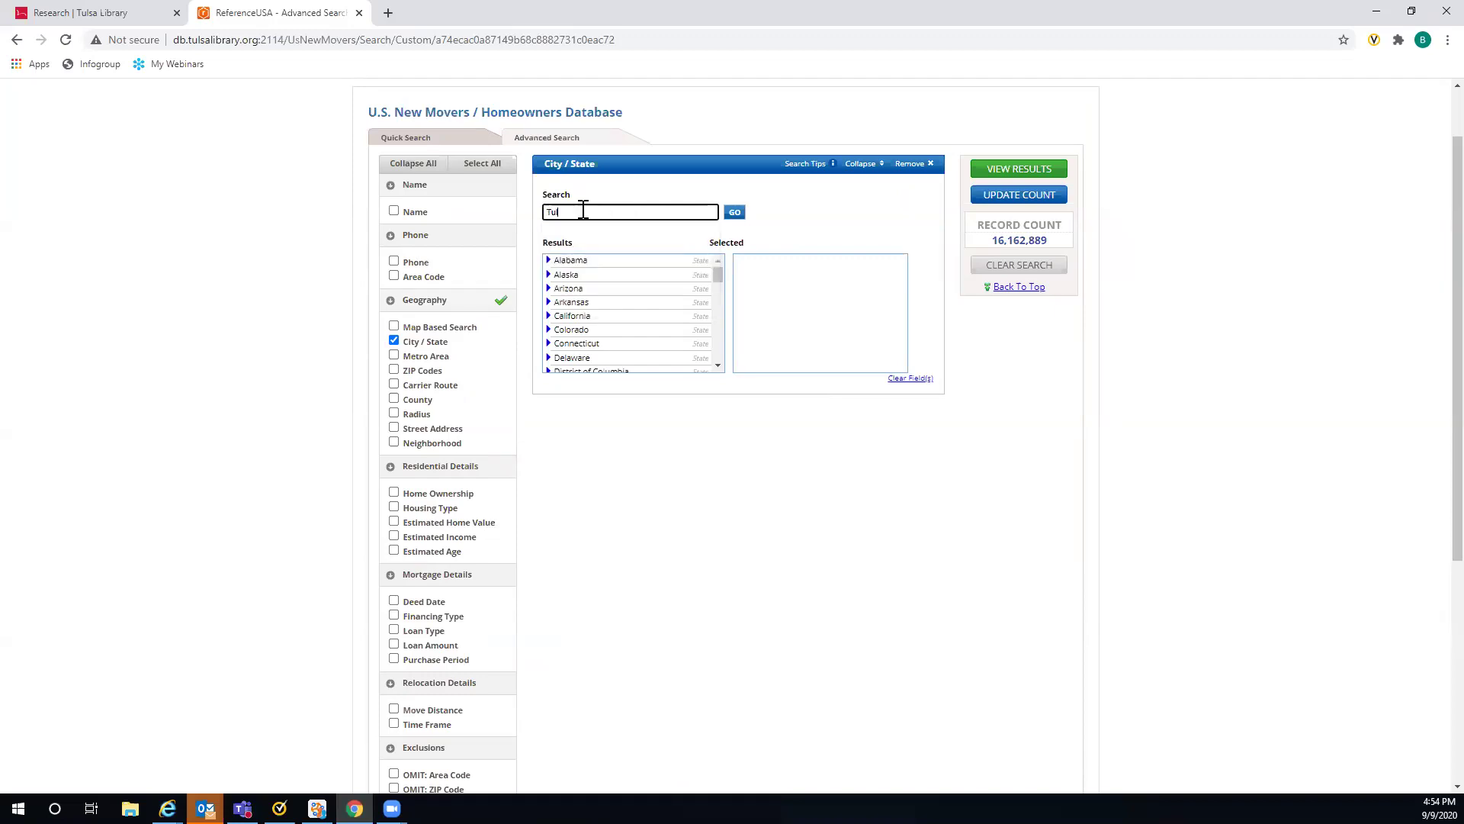
left_click(734, 212)
left_click(584, 264)
Step: Add the Move Distance and Time Frame criteria, and set the move distance from 40 to 2500 miles
scroll(408, 470, "down", 3)
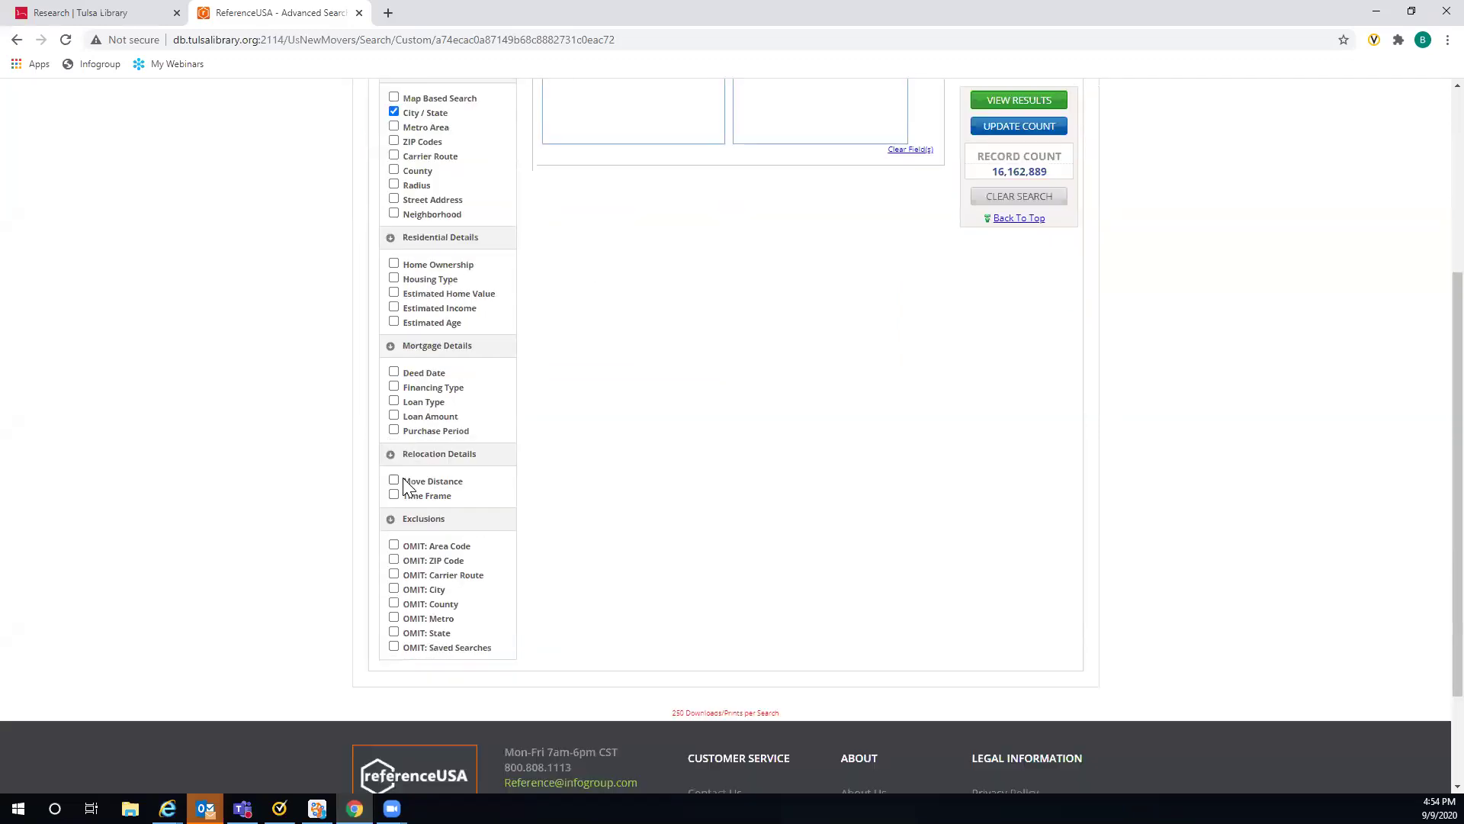
left_click(393, 479)
left_click(394, 494)
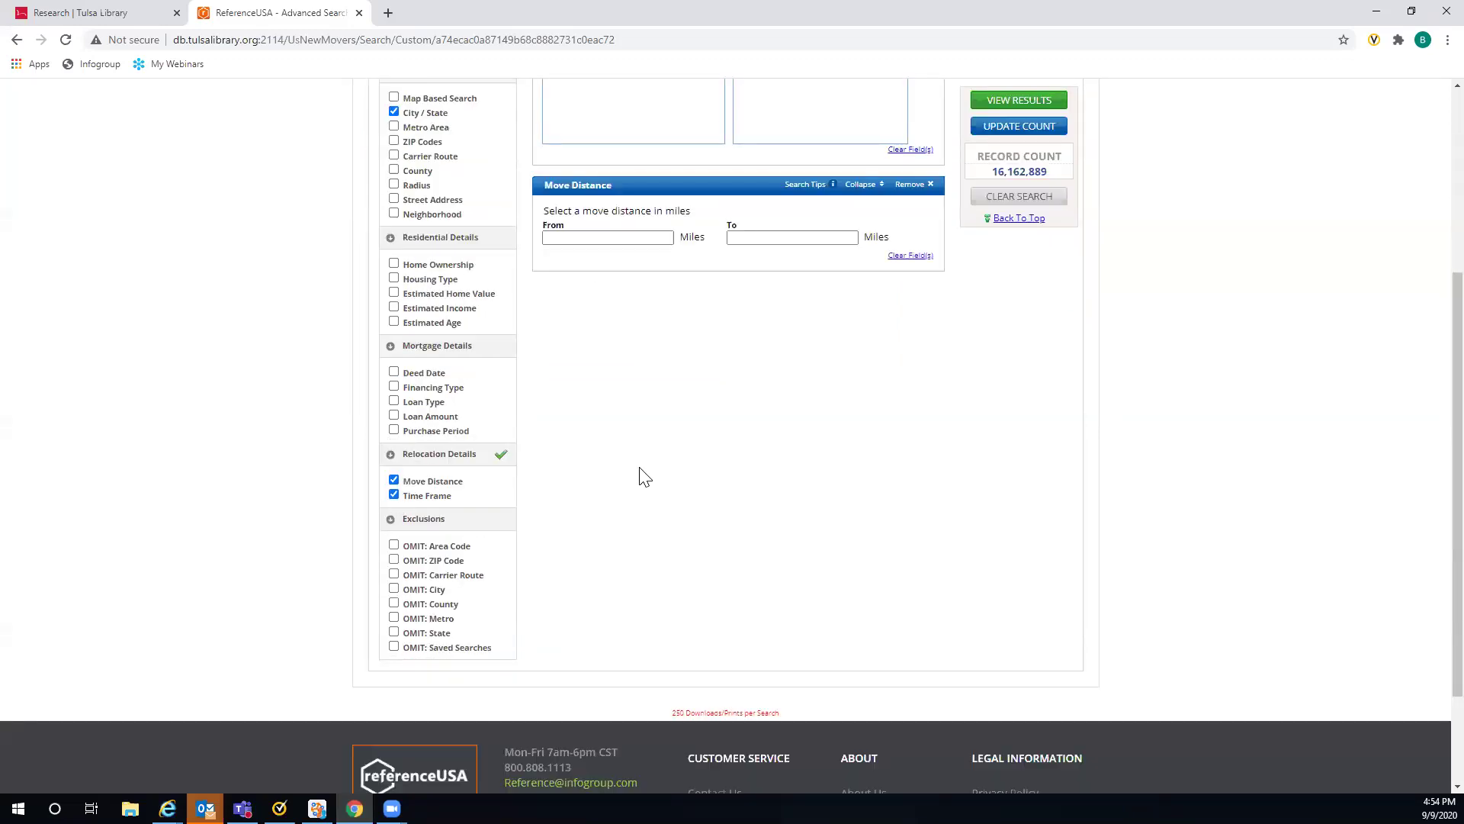
scroll(726, 287, "up", 2)
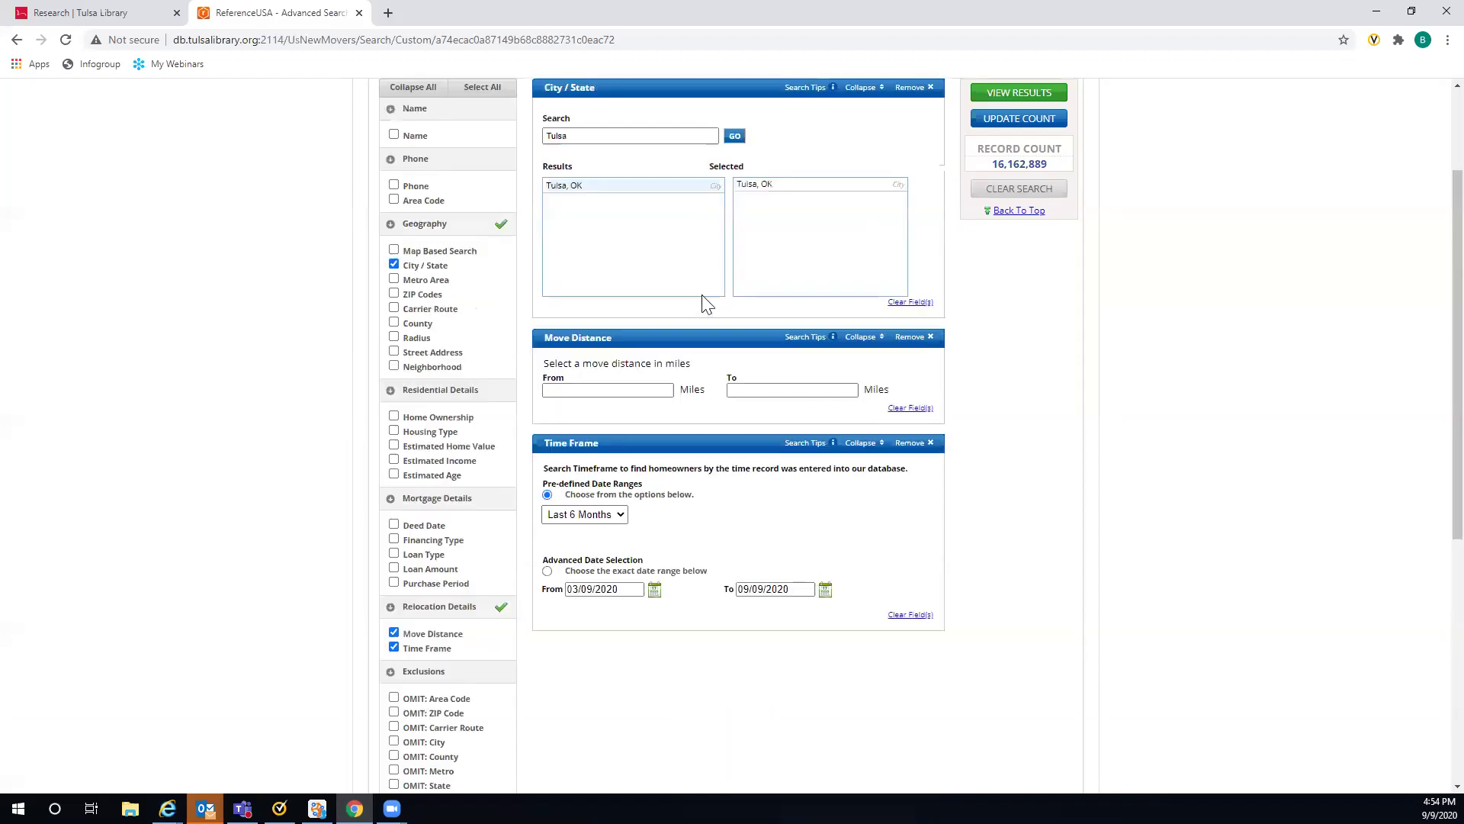
left_click(553, 389)
type("40")
left_click(739, 389)
type("2500")
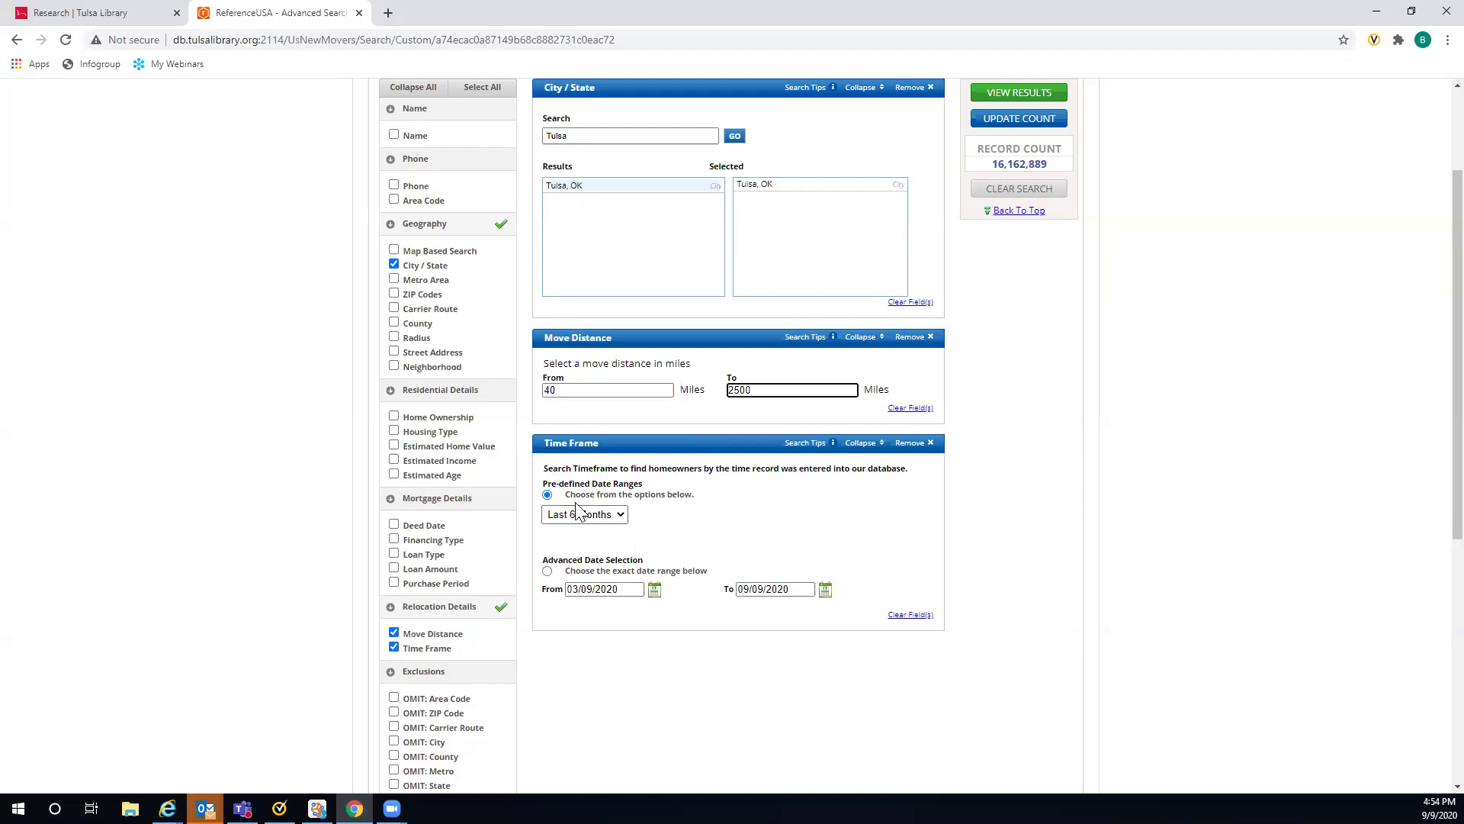
Step: Set the time frame to Last 3 Months and update the record count
left_click(621, 514)
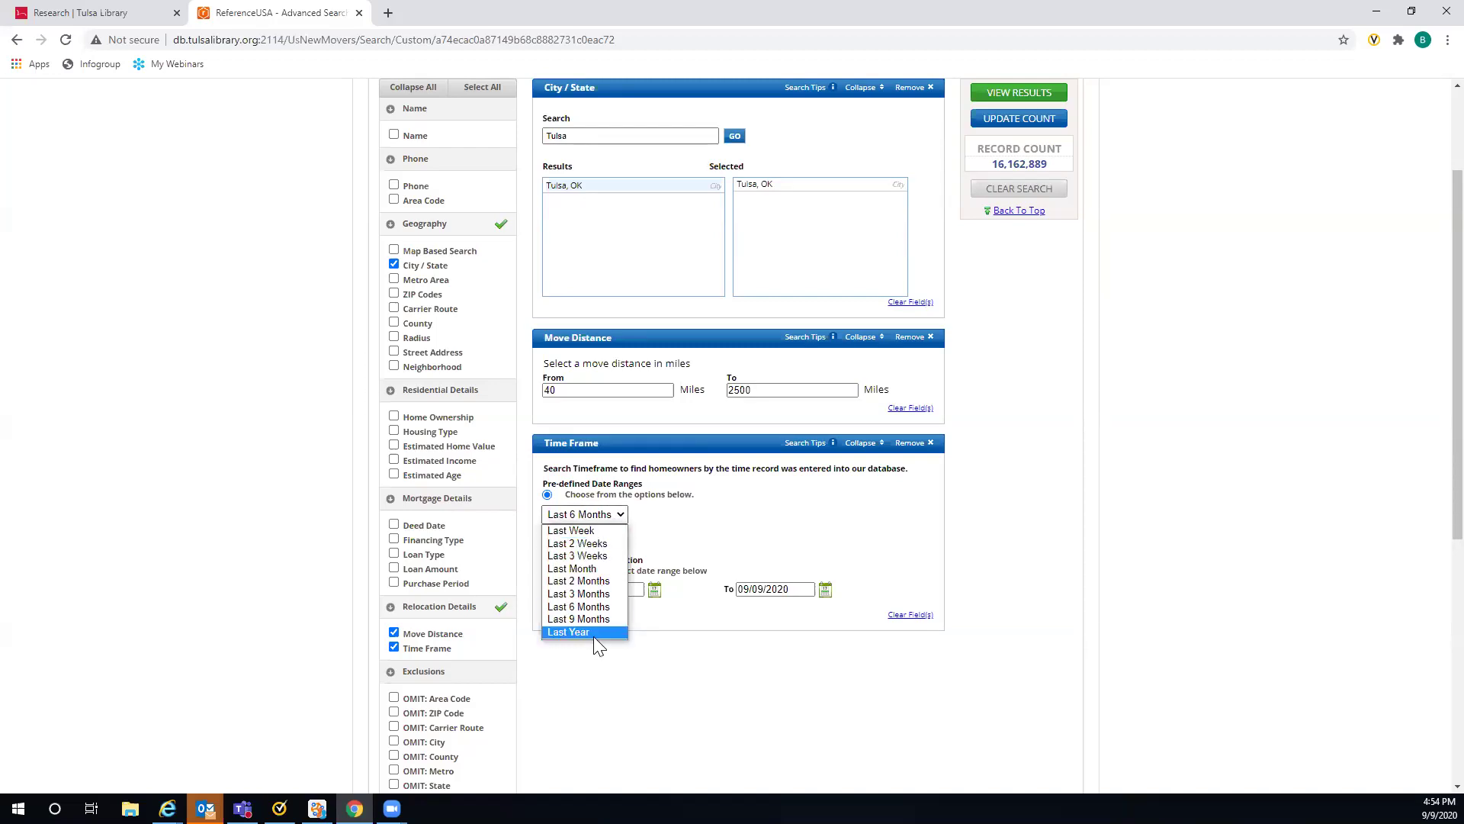
left_click(586, 596)
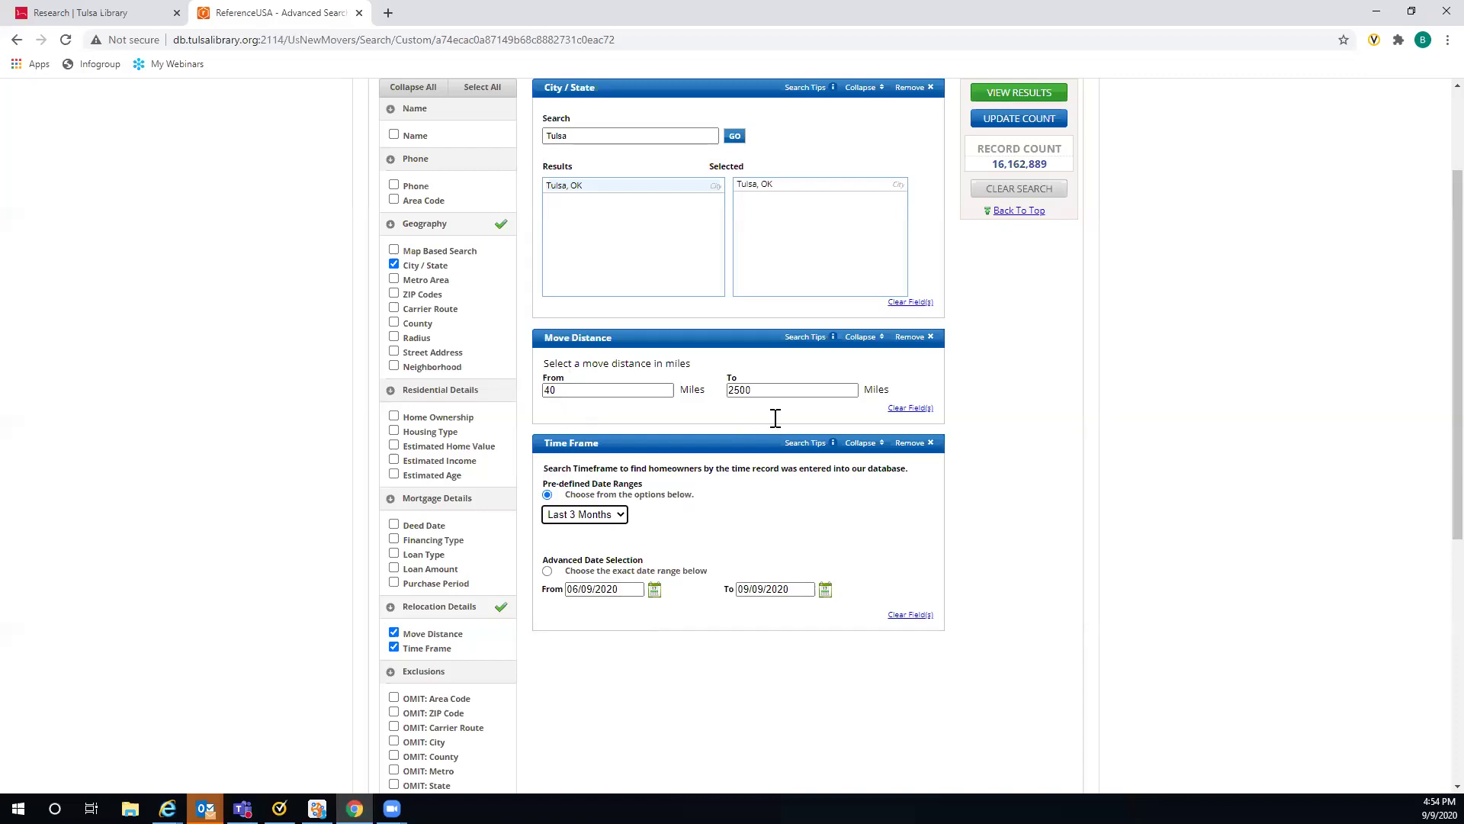
left_click(1022, 121)
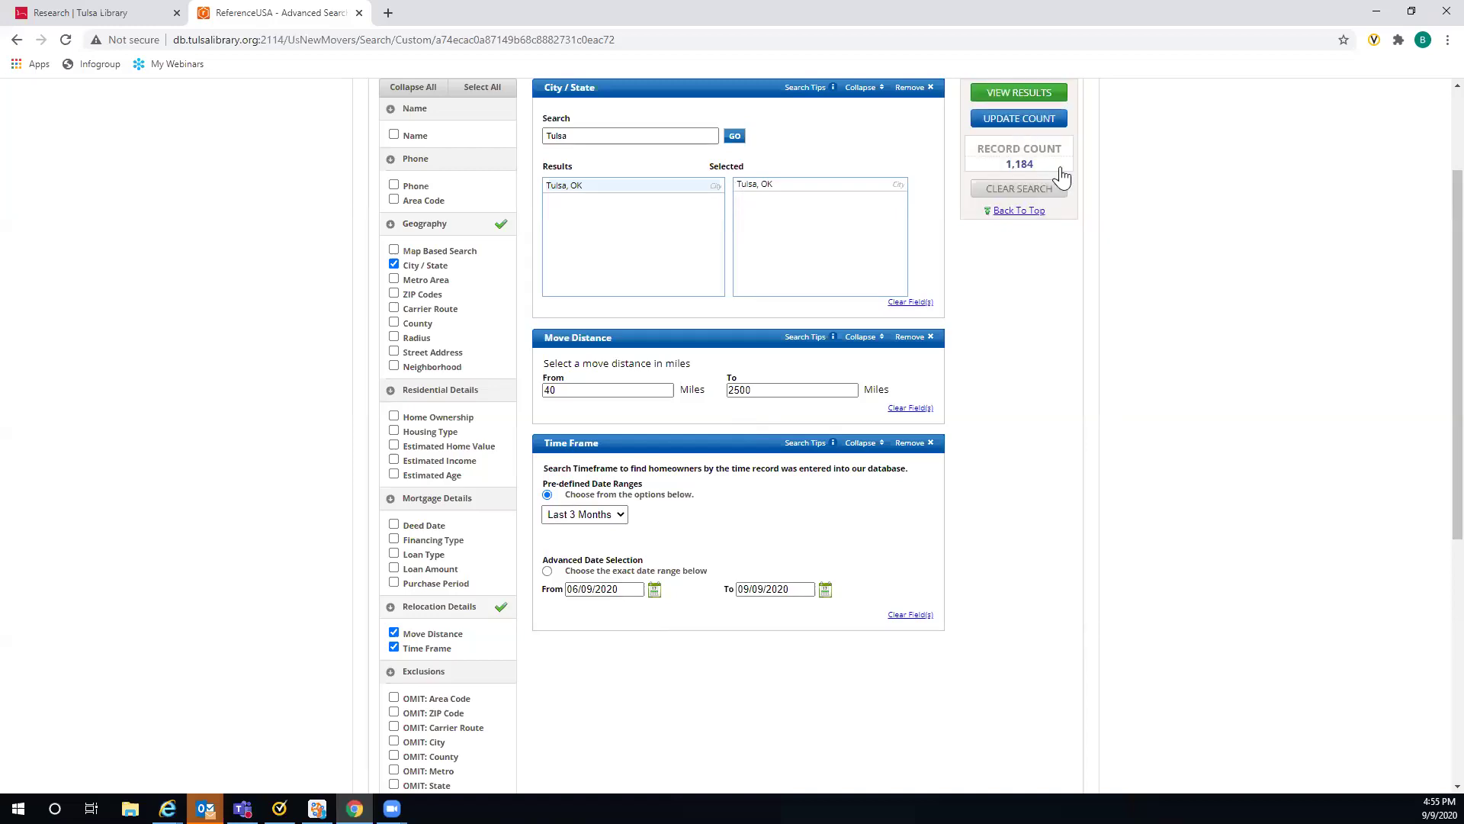
Step: List the new-mover results, examine the address and neighborhood details in the first record, and return to the results
left_click(1013, 95)
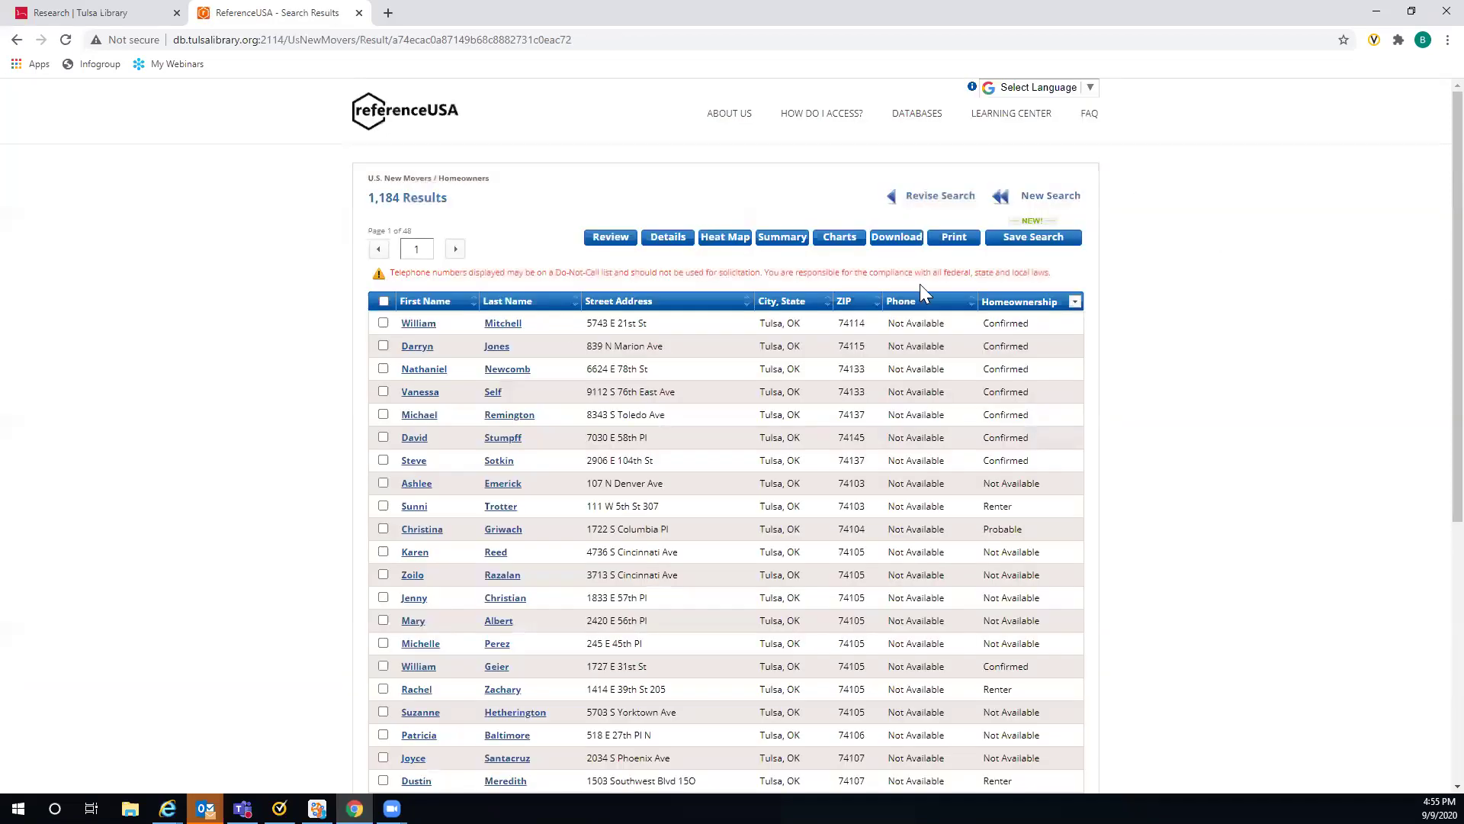
left_click(503, 323)
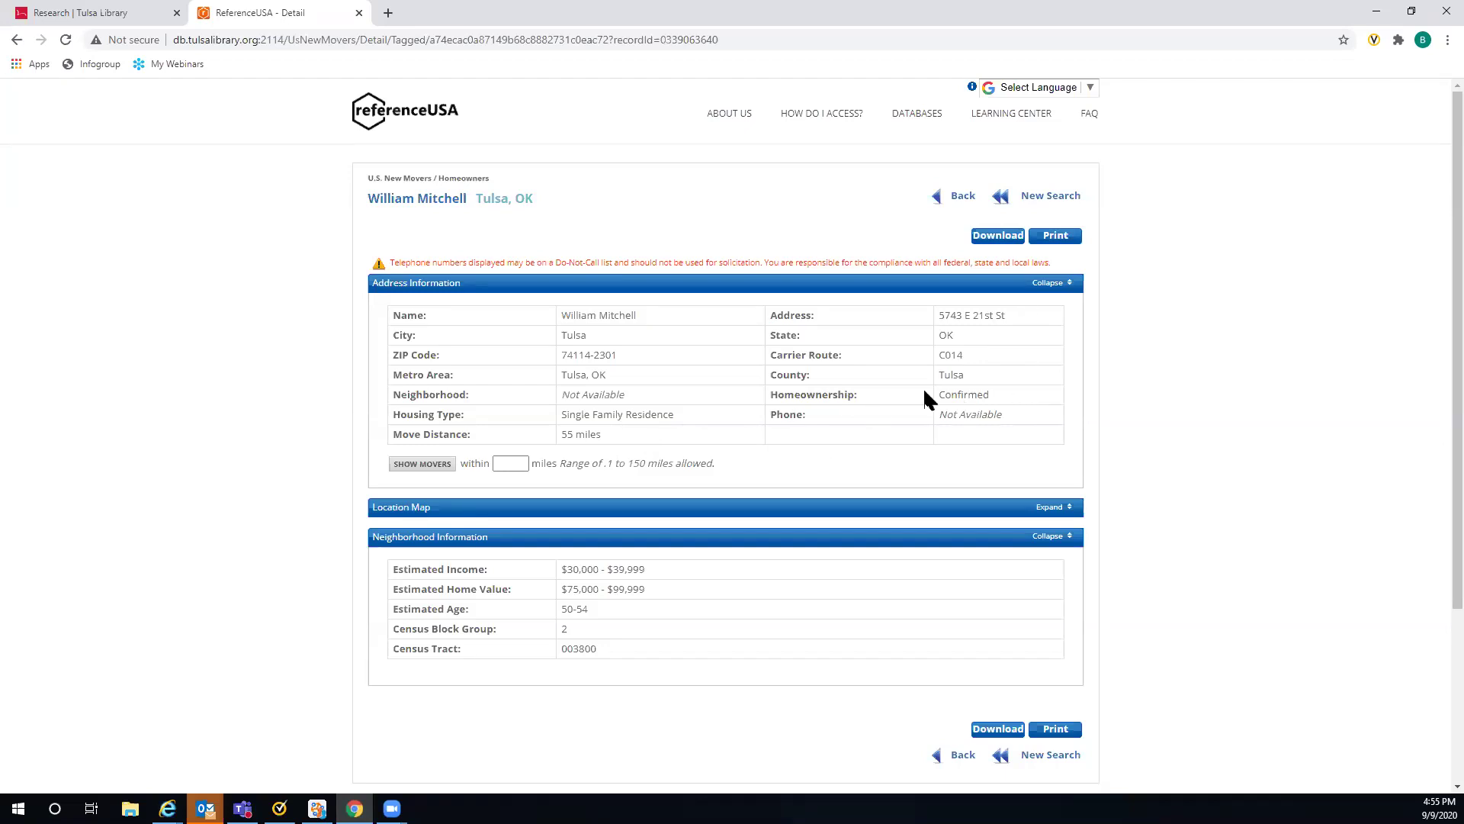
scroll(653, 534, "down", 1)
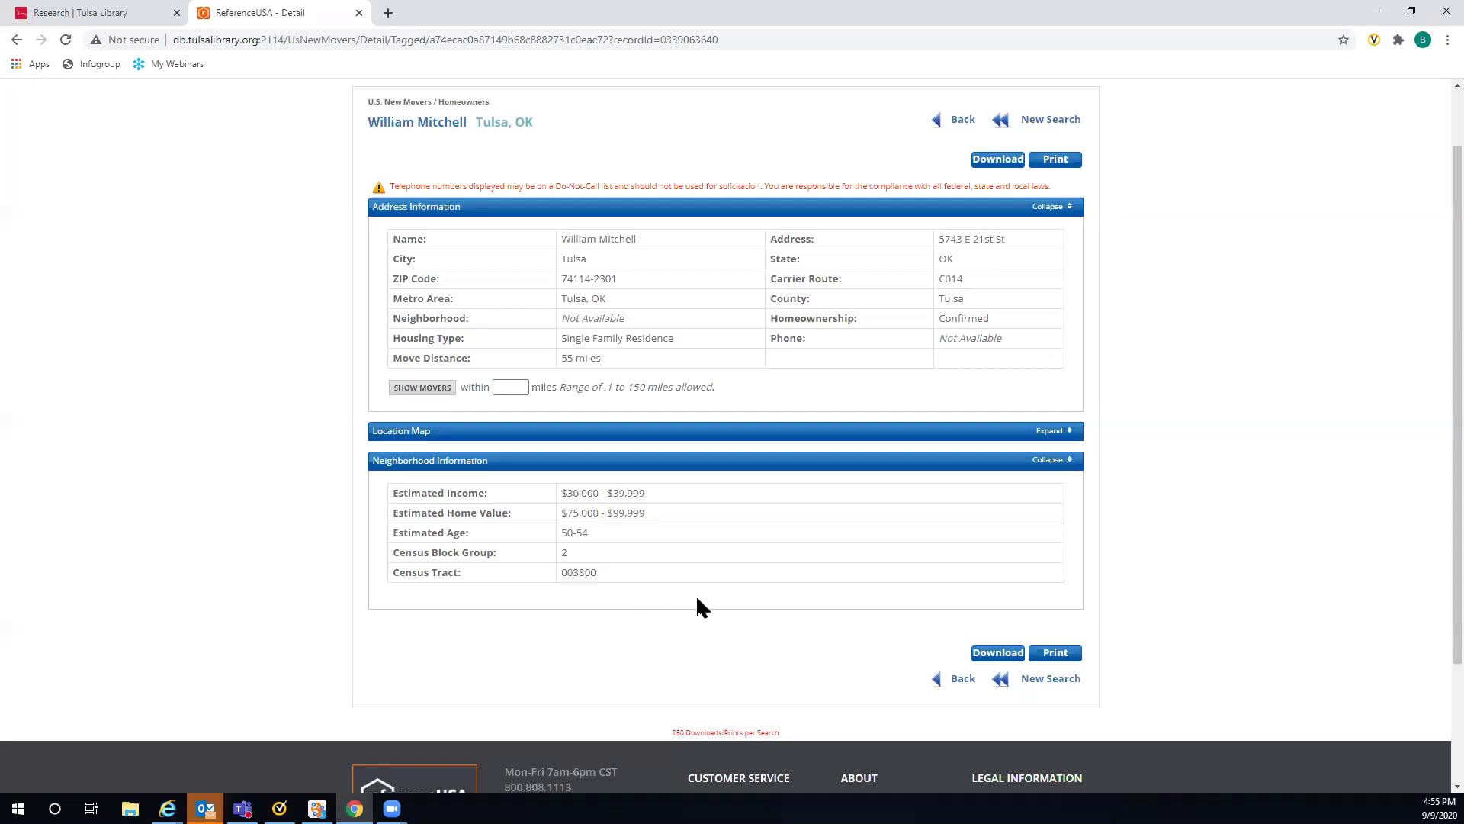
scroll(794, 601, "up", 2)
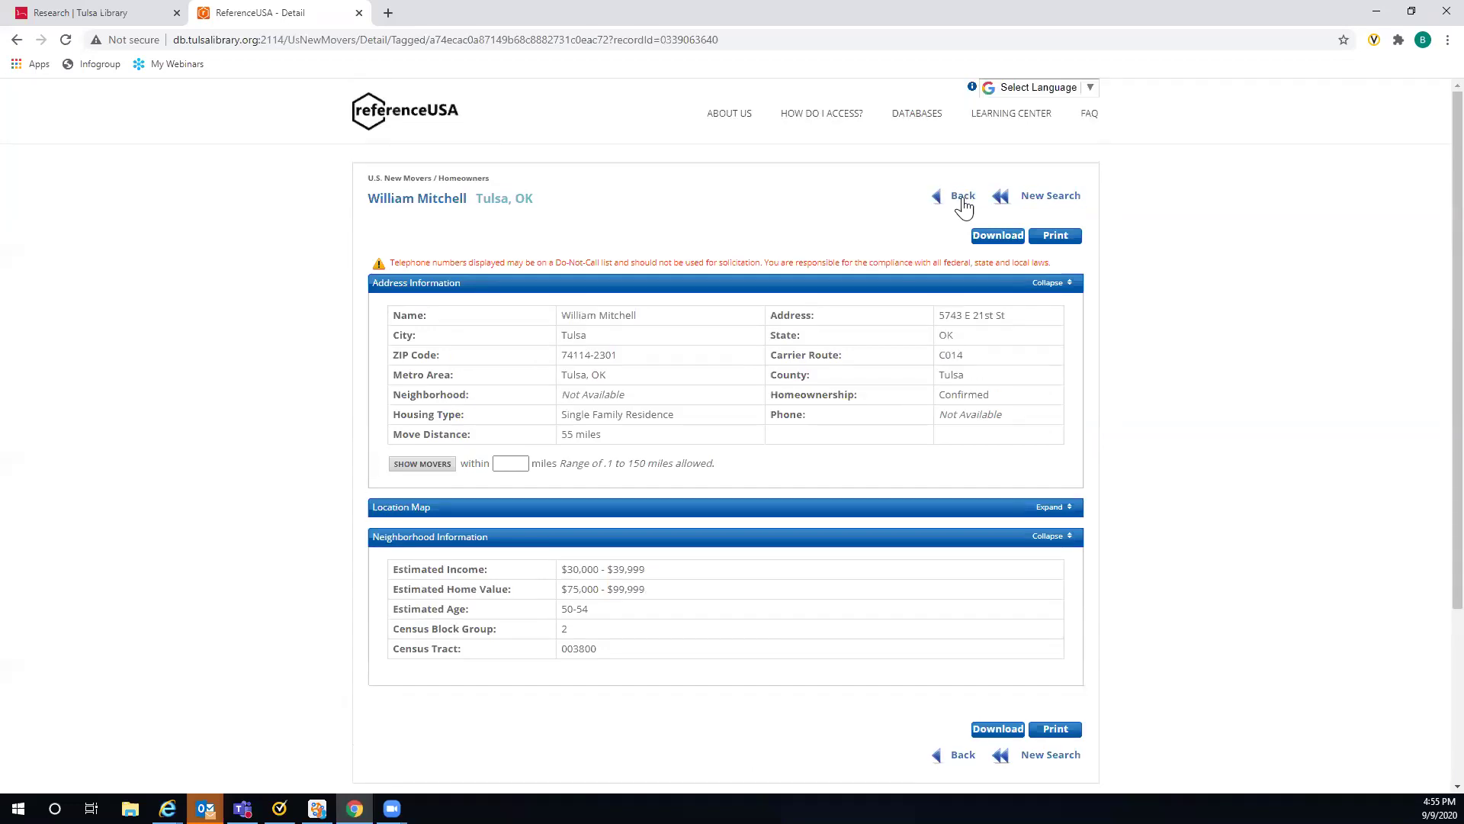
left_click(963, 202)
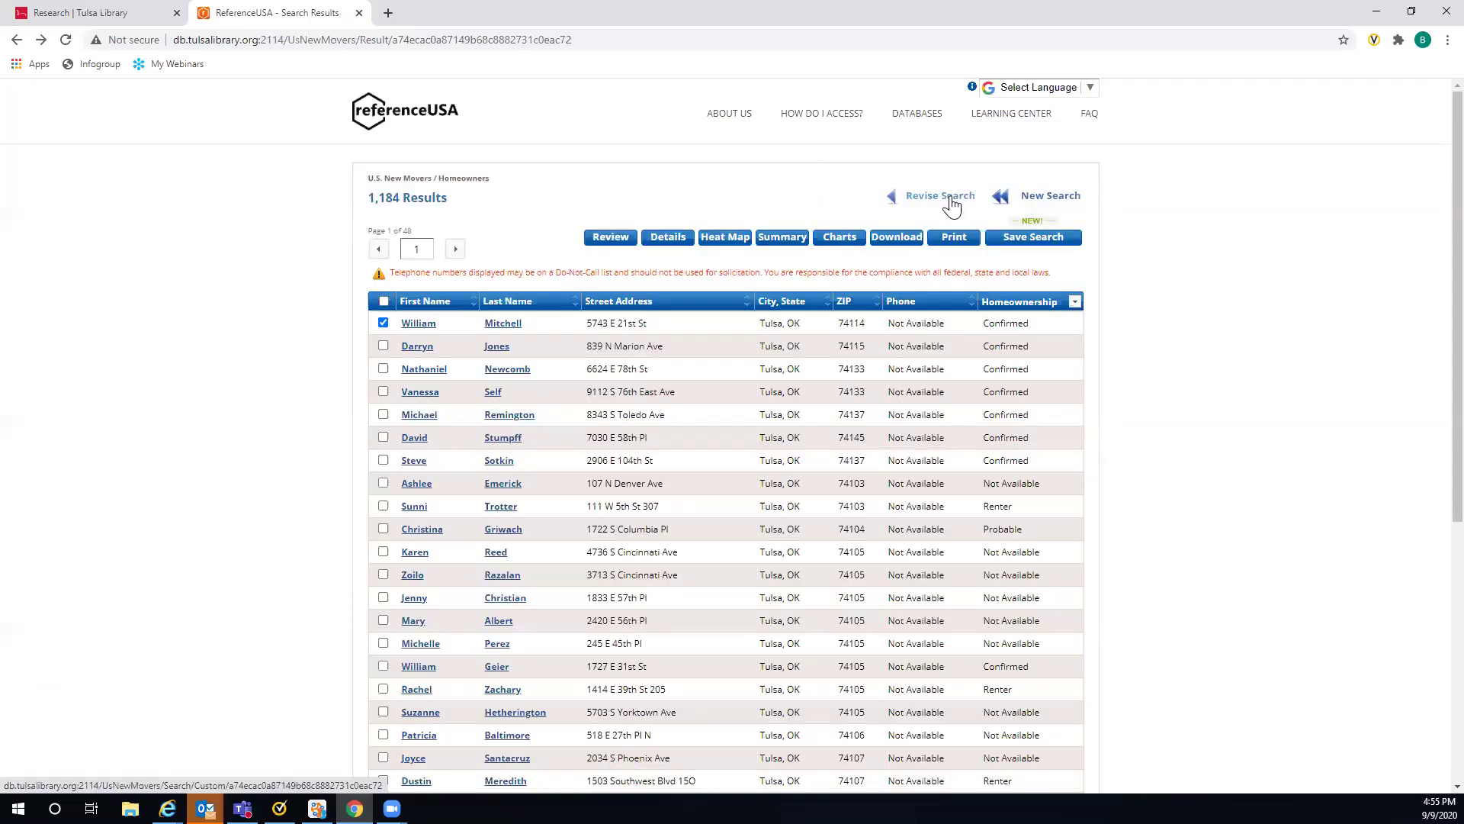
Step: Reopen the search for revision, add a Home Ownership criterion limited to Renter, and update the record count
left_click(948, 205)
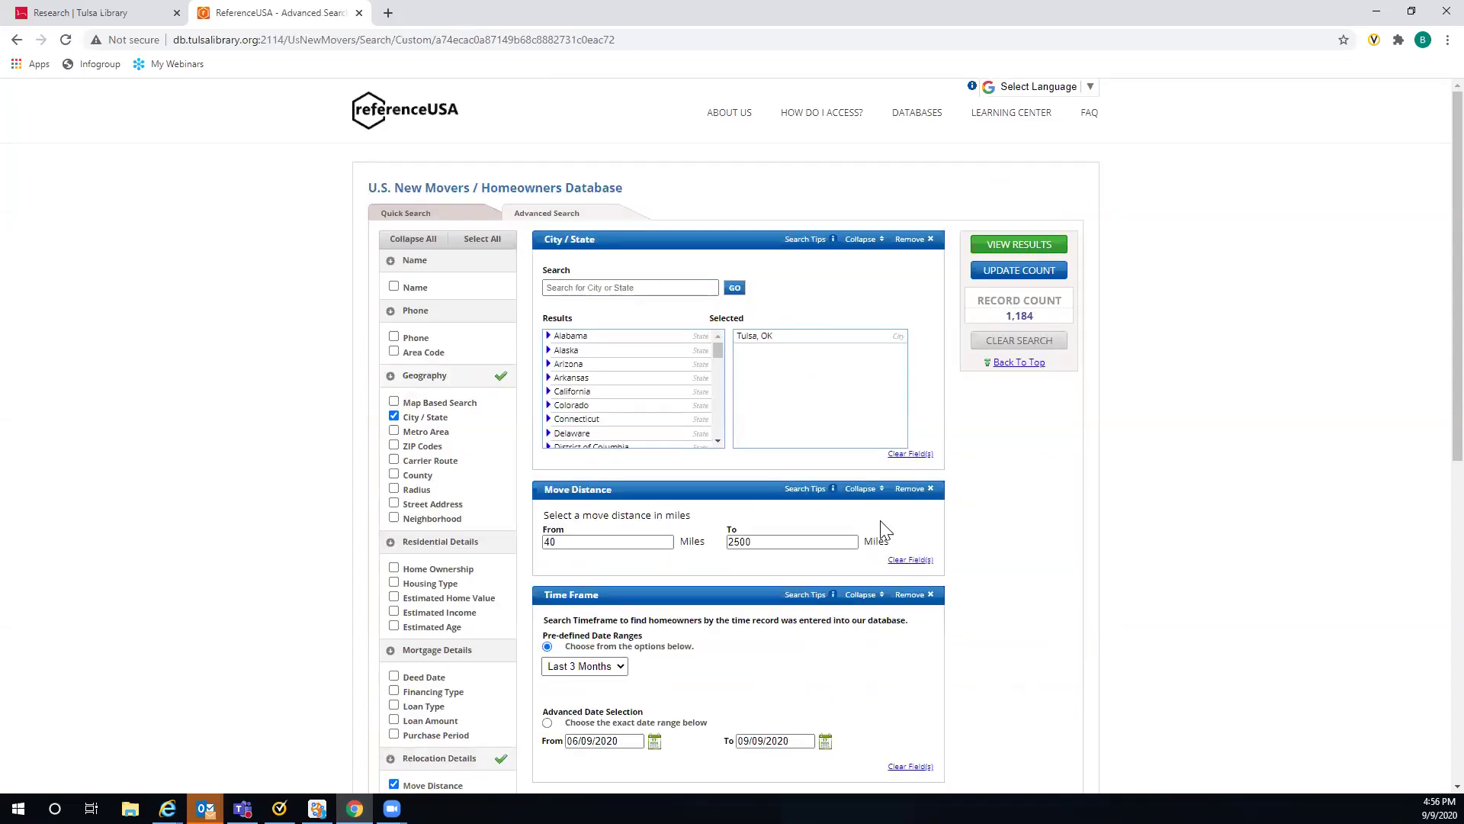
scroll(882, 531, "down", 3)
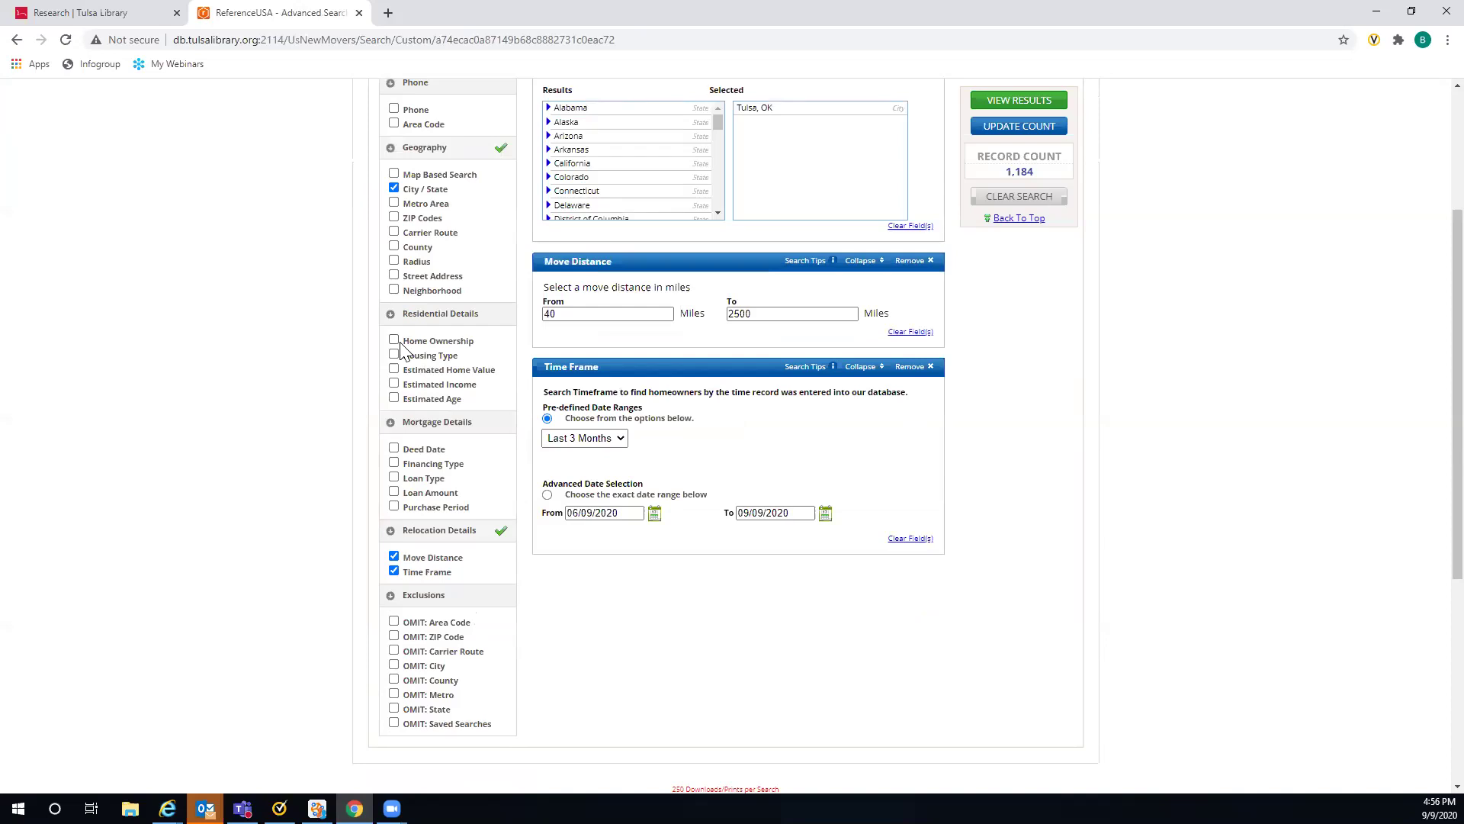
left_click(395, 341)
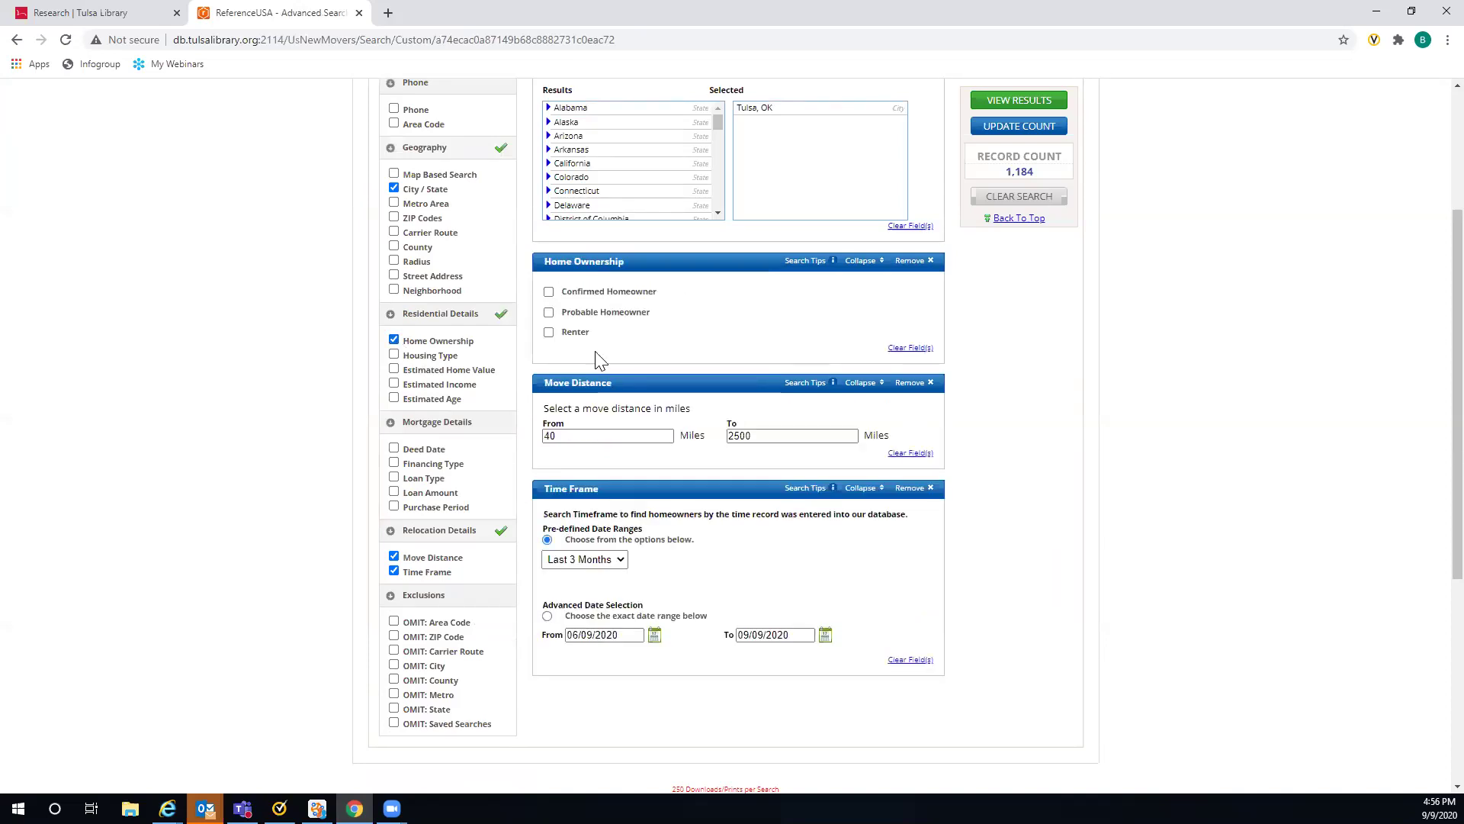
left_click(549, 333)
left_click(1010, 130)
Step: Add a Radius criterion to the new-movers search
left_click(394, 262)
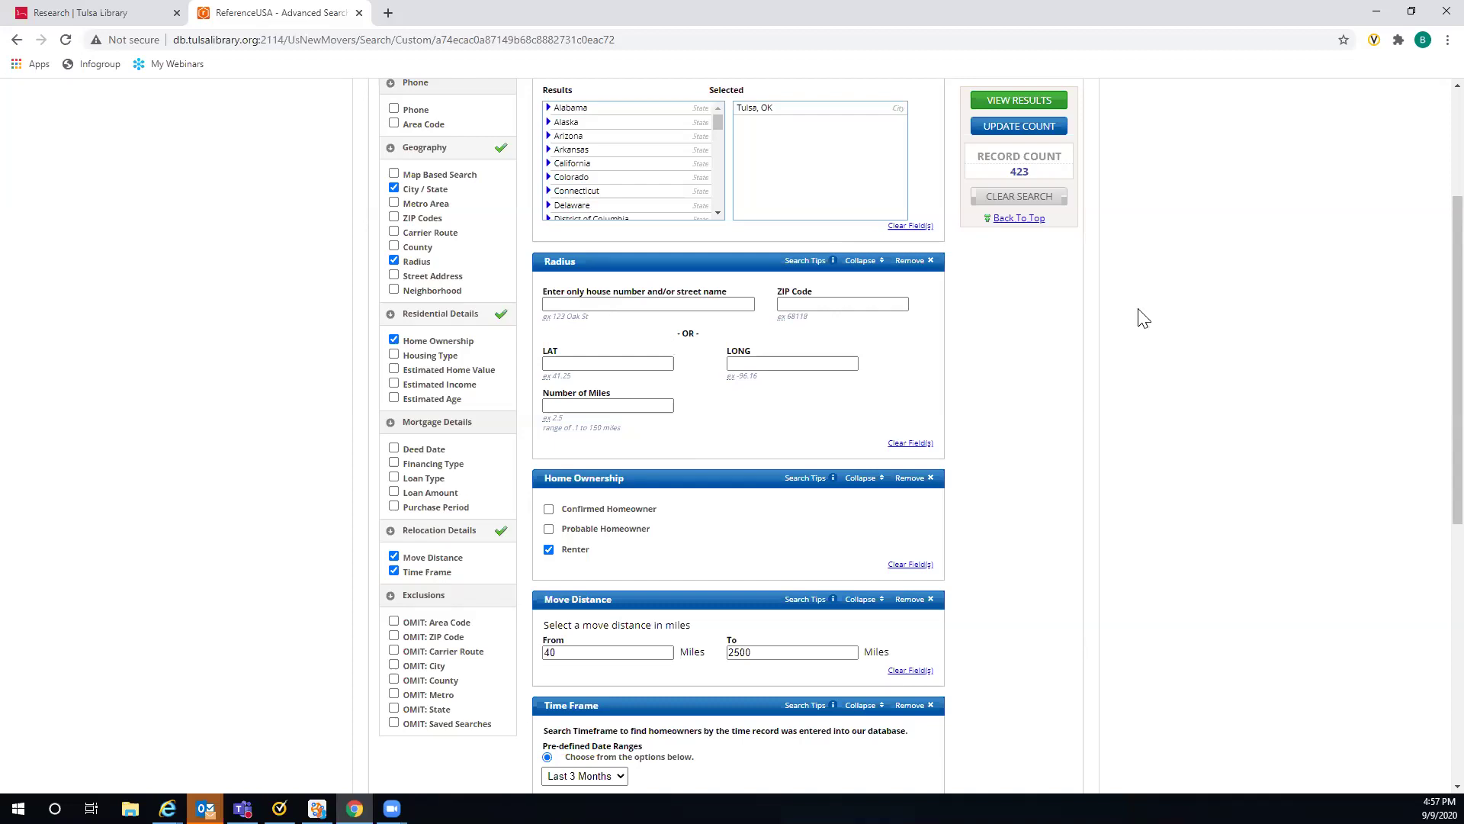
scroll(1141, 318, "up", 2)
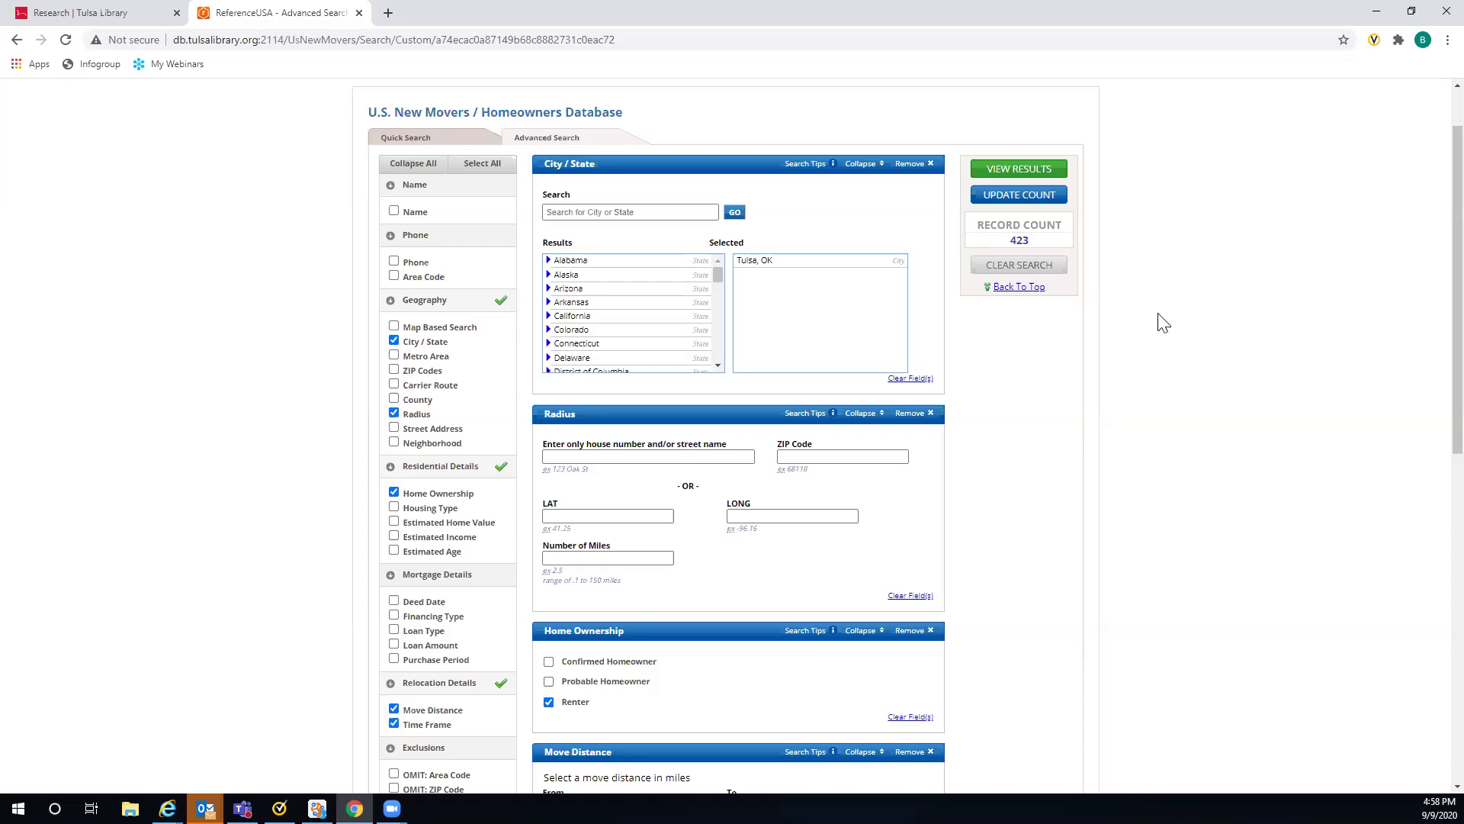
scroll(1028, 221, "up", 1)
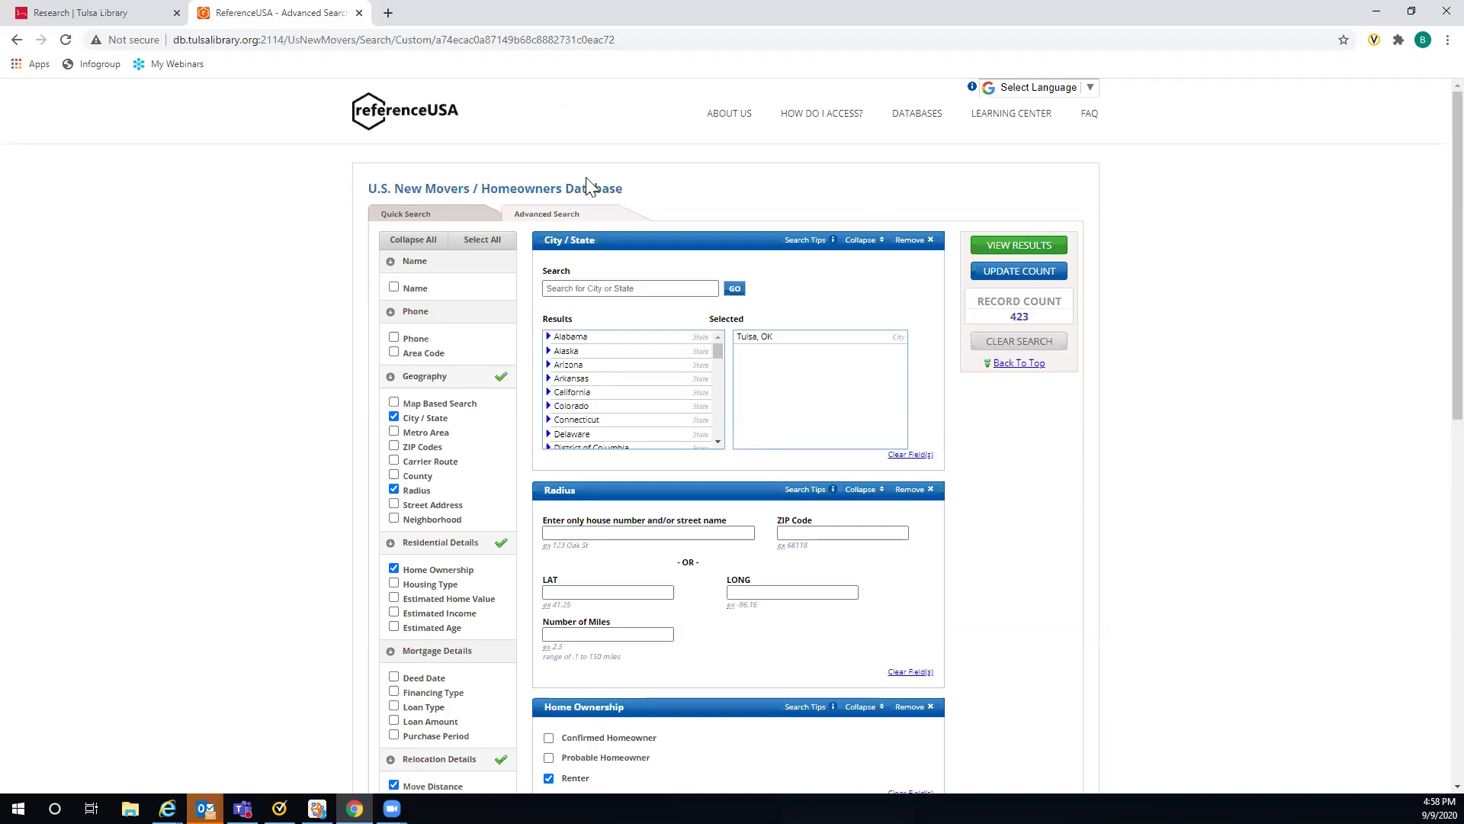